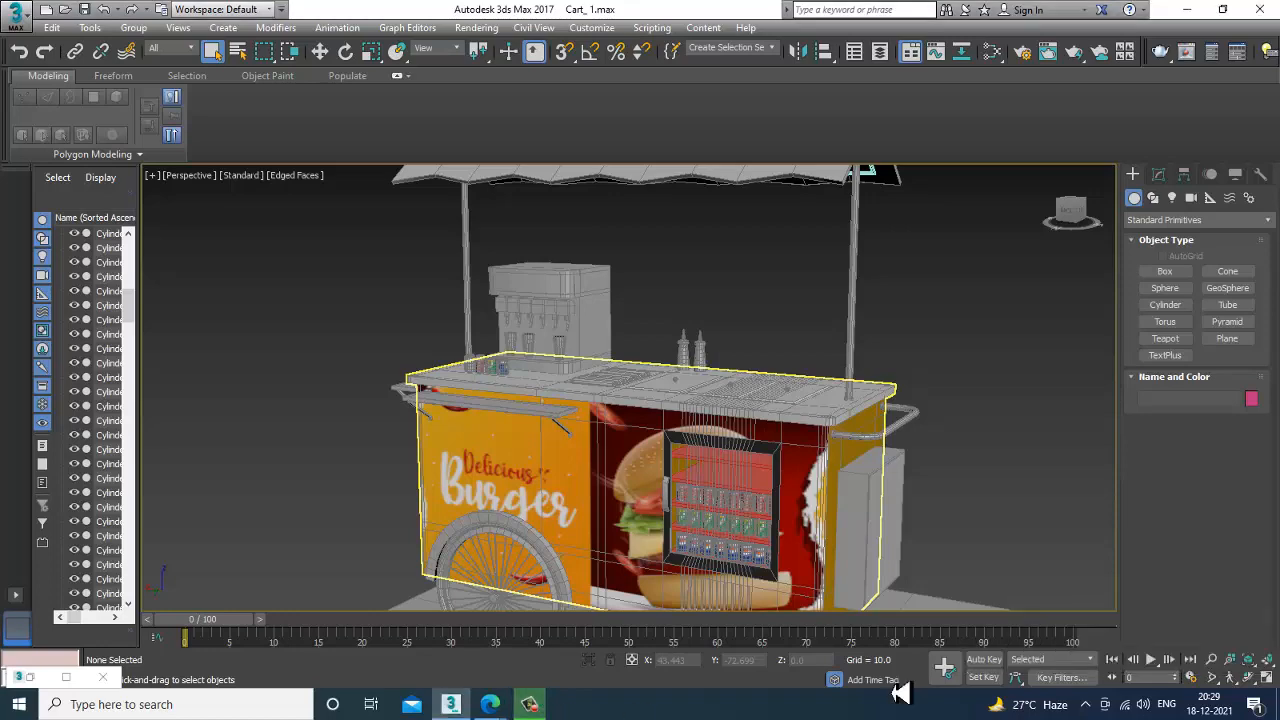
Select the unlabelled grey can at the end of the soda can row on the cart counter.
scroll(632, 474, down, 6)
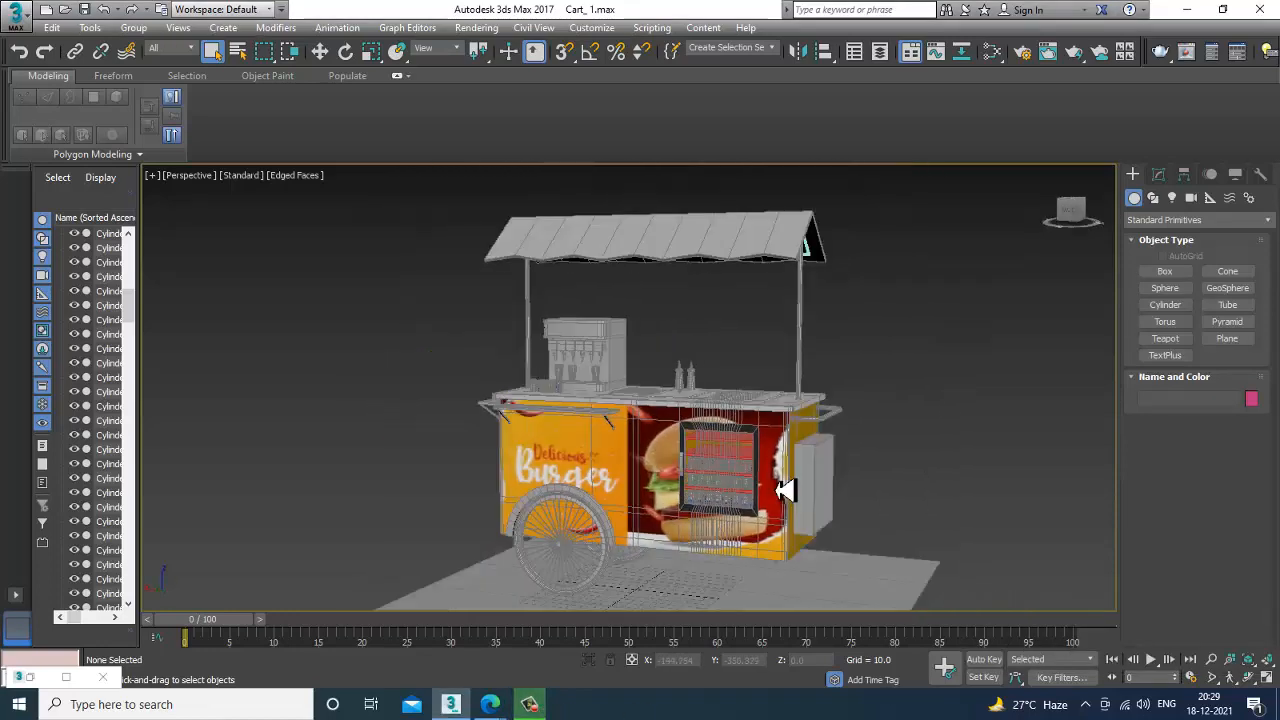
alt+middle_drag(810, 503, 805, 502)
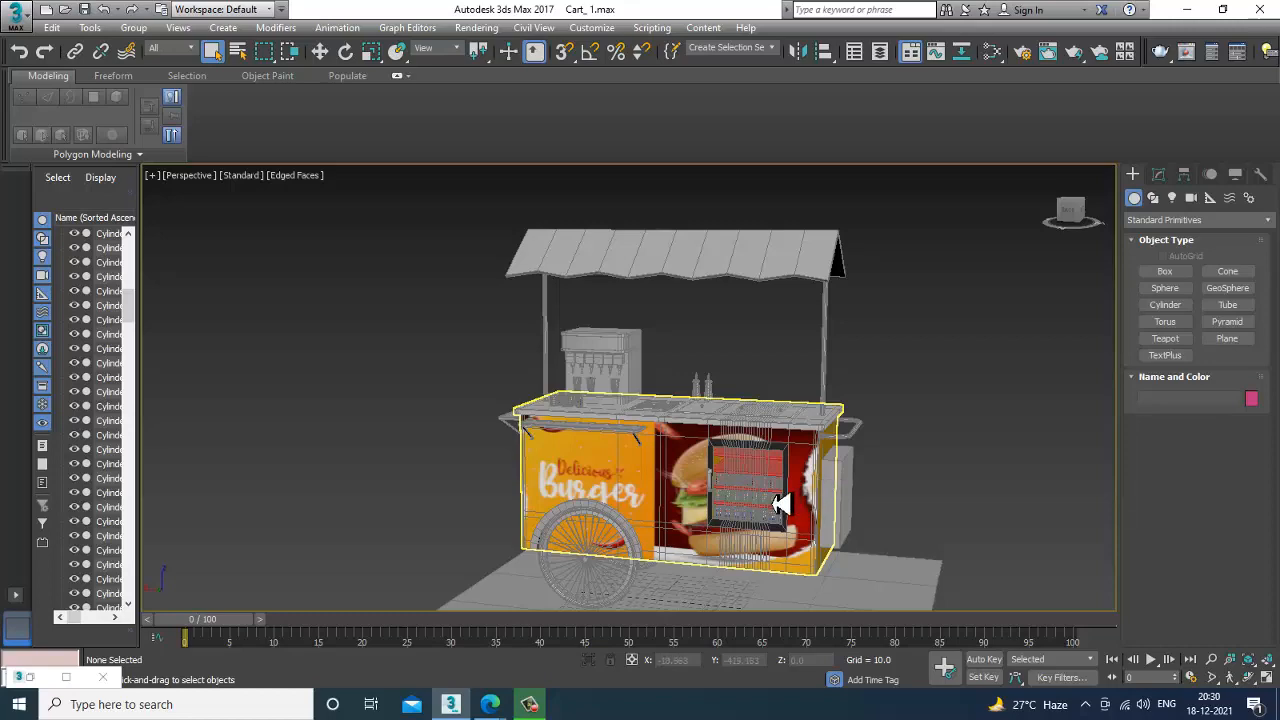
scroll(770, 502, up, 4)
alt+middle_drag(712, 477, 728, 505)
scroll(708, 514, up, 3)
middle_drag(728, 505, 794, 480)
alt+middle_drag(554, 362, 577, 347)
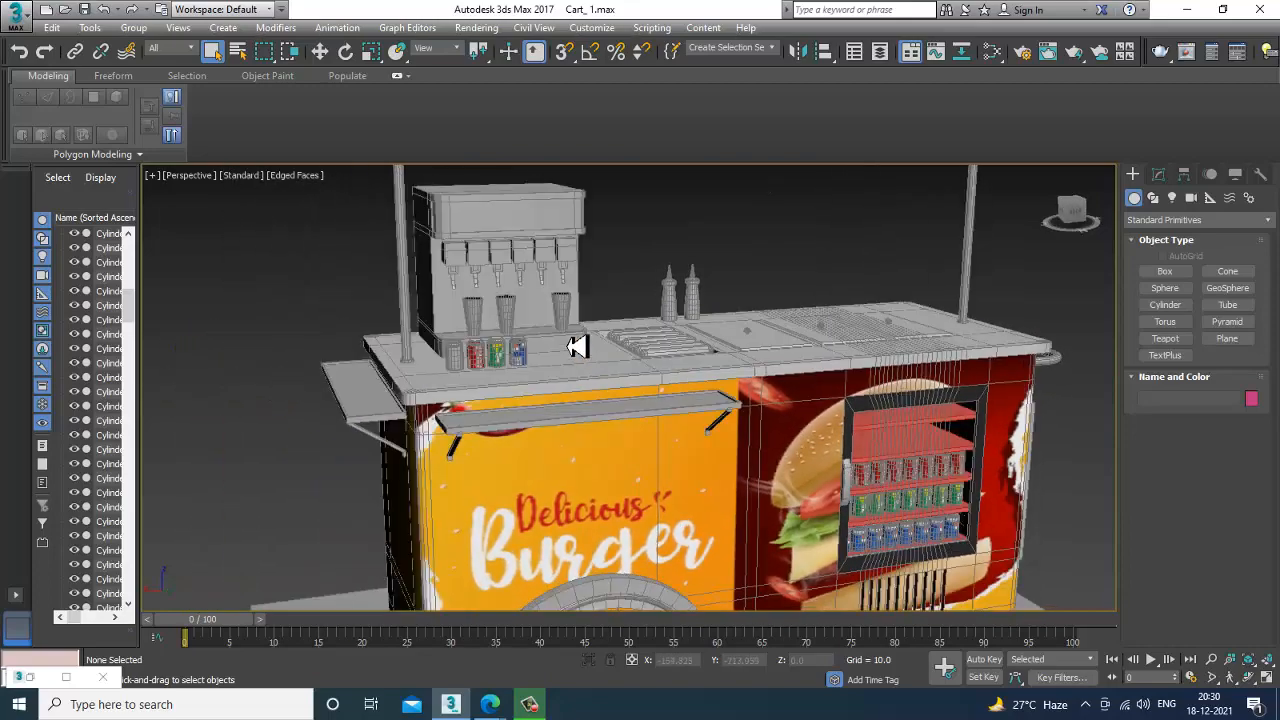
scroll(577, 347, up, 8)
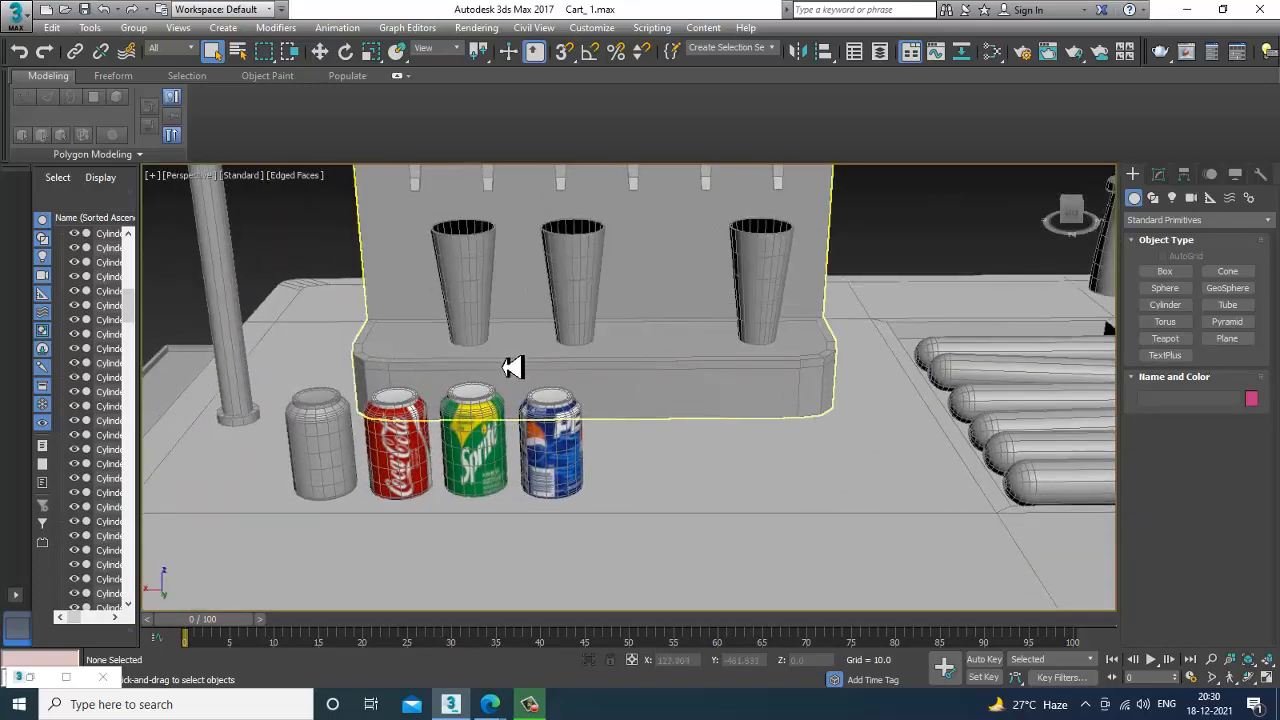
scroll(600, 414, down, 5)
alt+middle_drag(600, 414, 377, 357)
scroll(409, 371, up, 3)
click(395, 360)
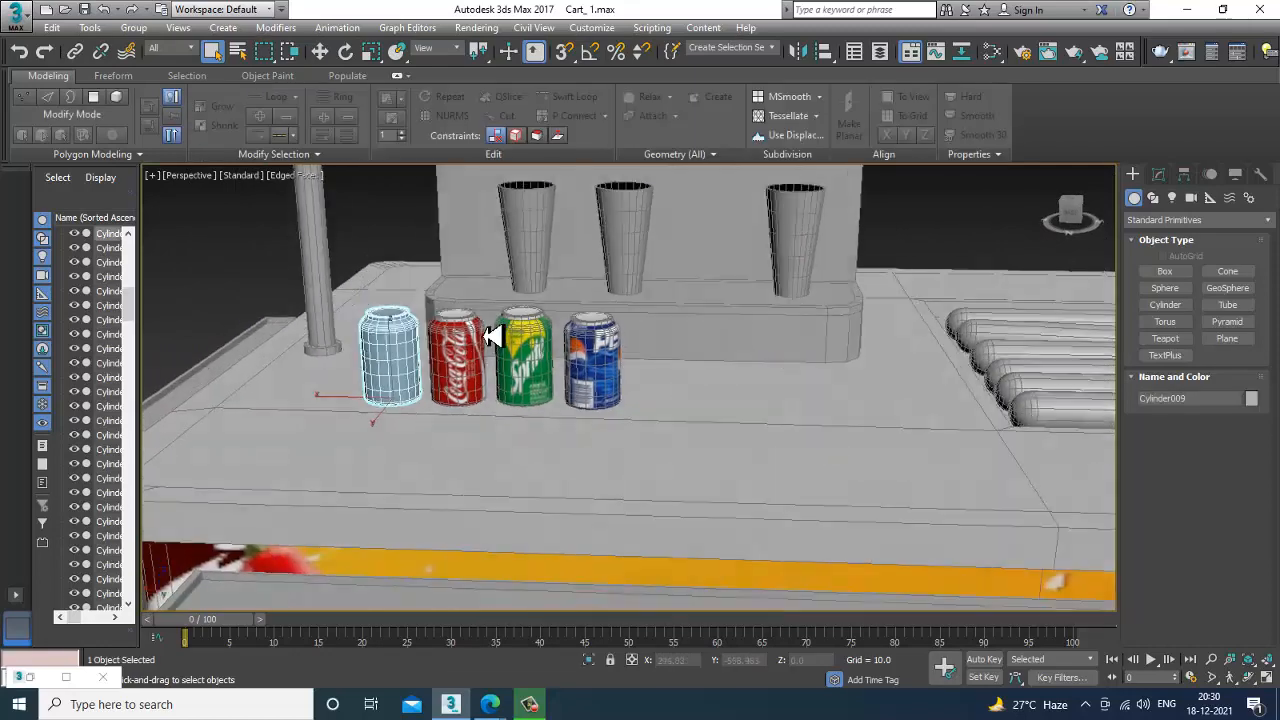
scroll(493, 337, up, 3)
alt+middle_drag(466, 366, 490, 368)
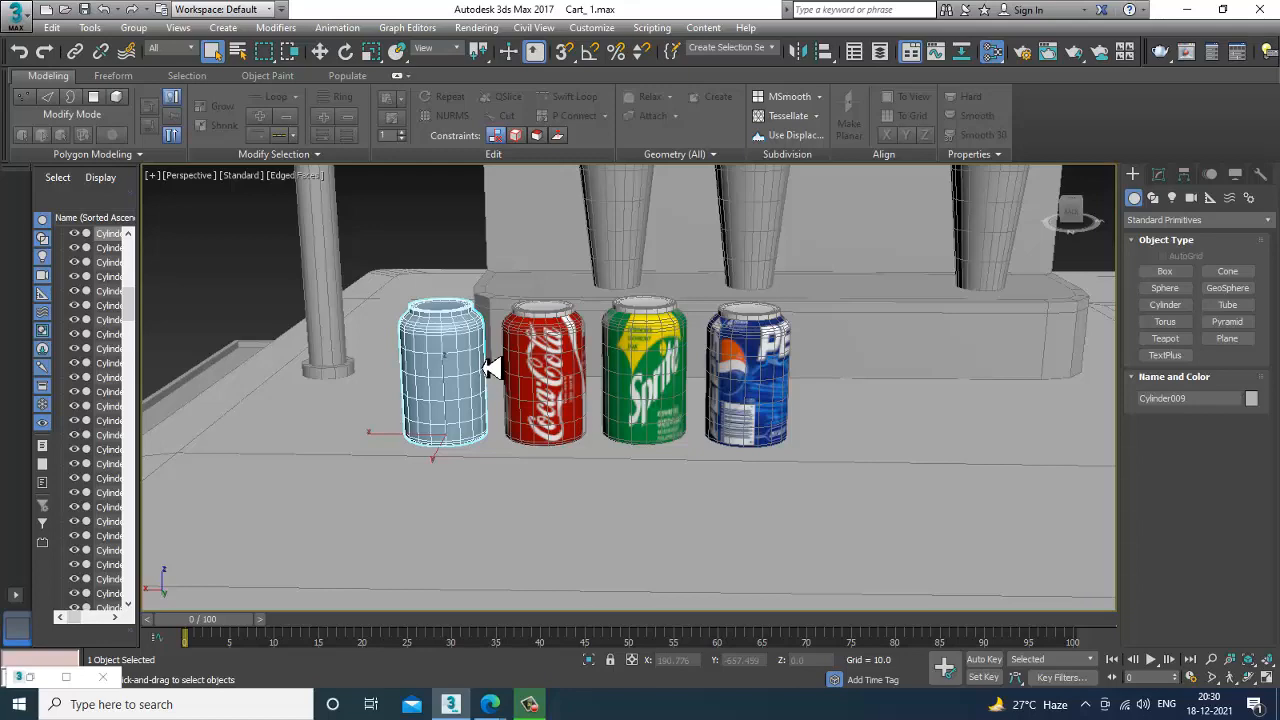
Add a new VRayMtl material in free space of the Slate Material Editor and open its parameters.
key(m)
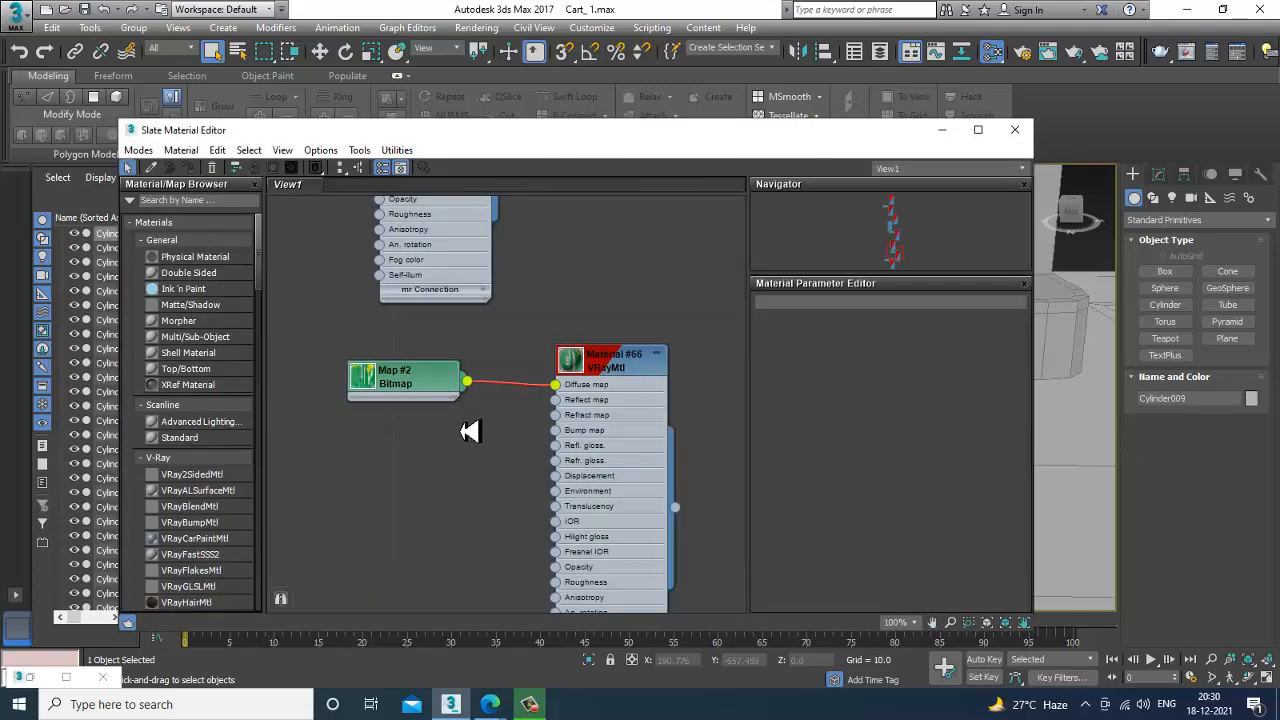
middle_drag(470, 431, 488, 211)
middle_drag(497, 500, 471, 214)
scroll(459, 400, down, 2)
middle_drag(457, 511, 457, 398)
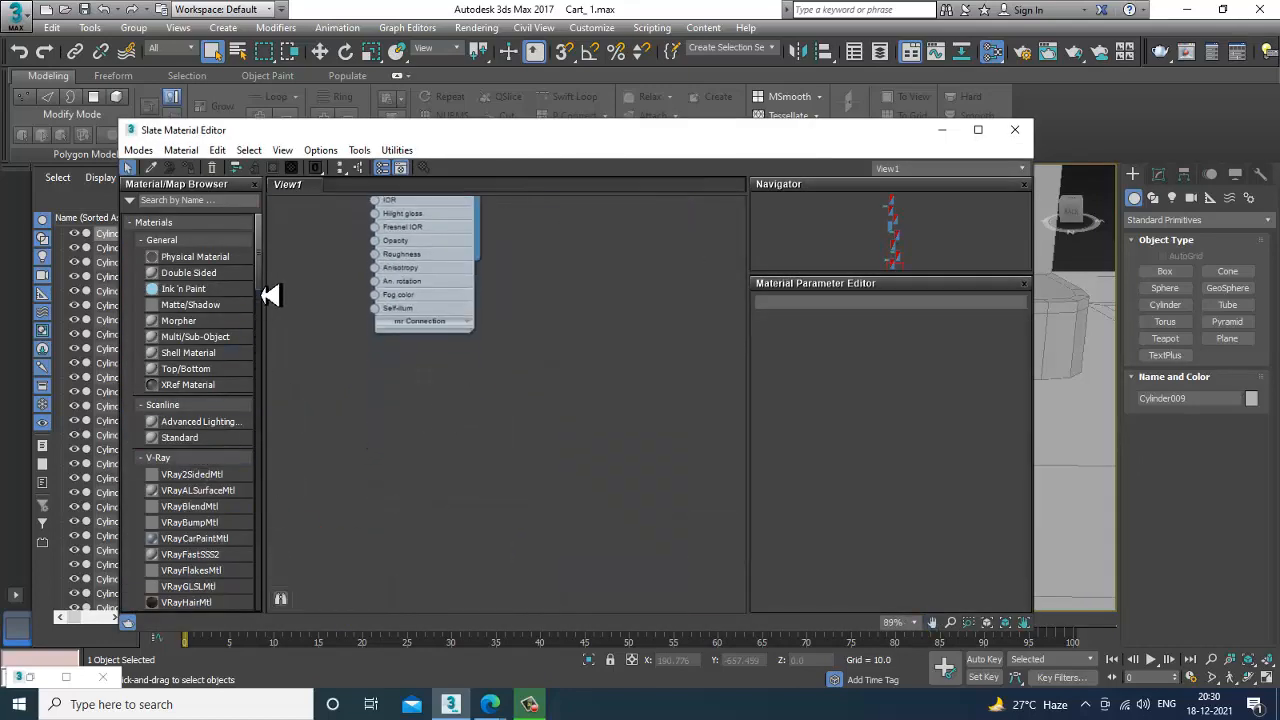
drag(270, 295, 270, 333)
drag(495, 420, 497, 419)
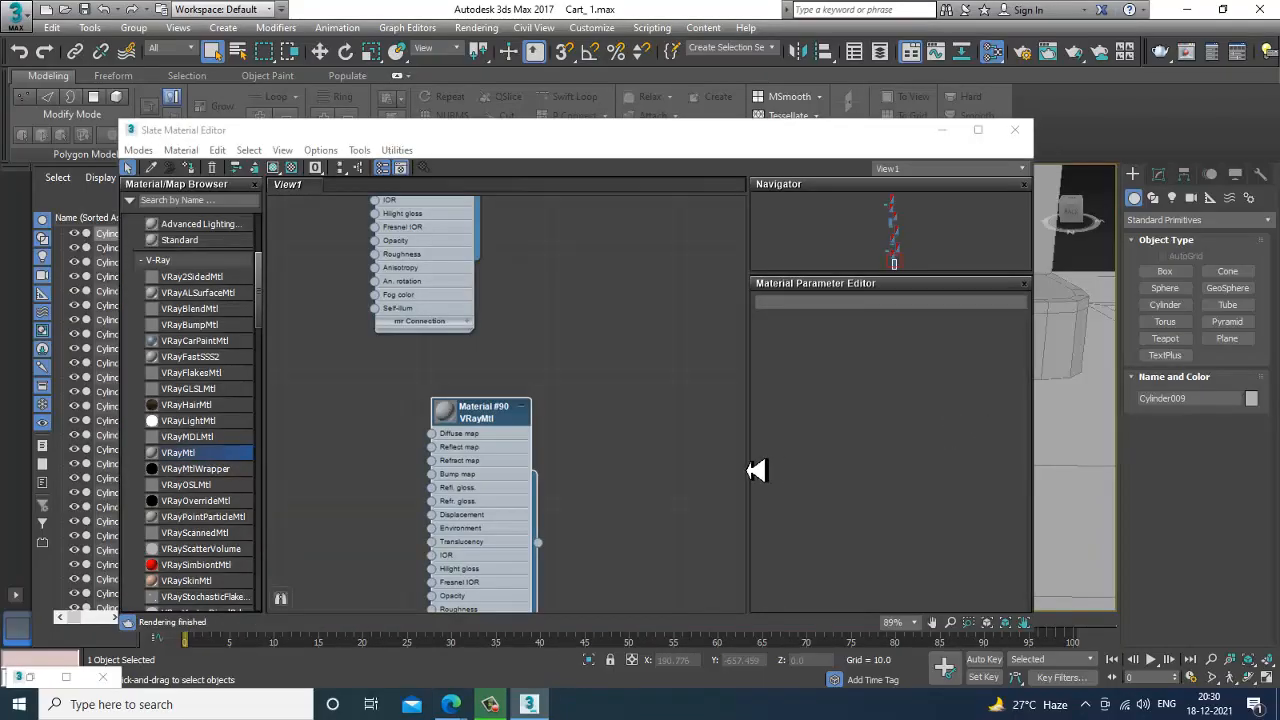
double_click(480, 422)
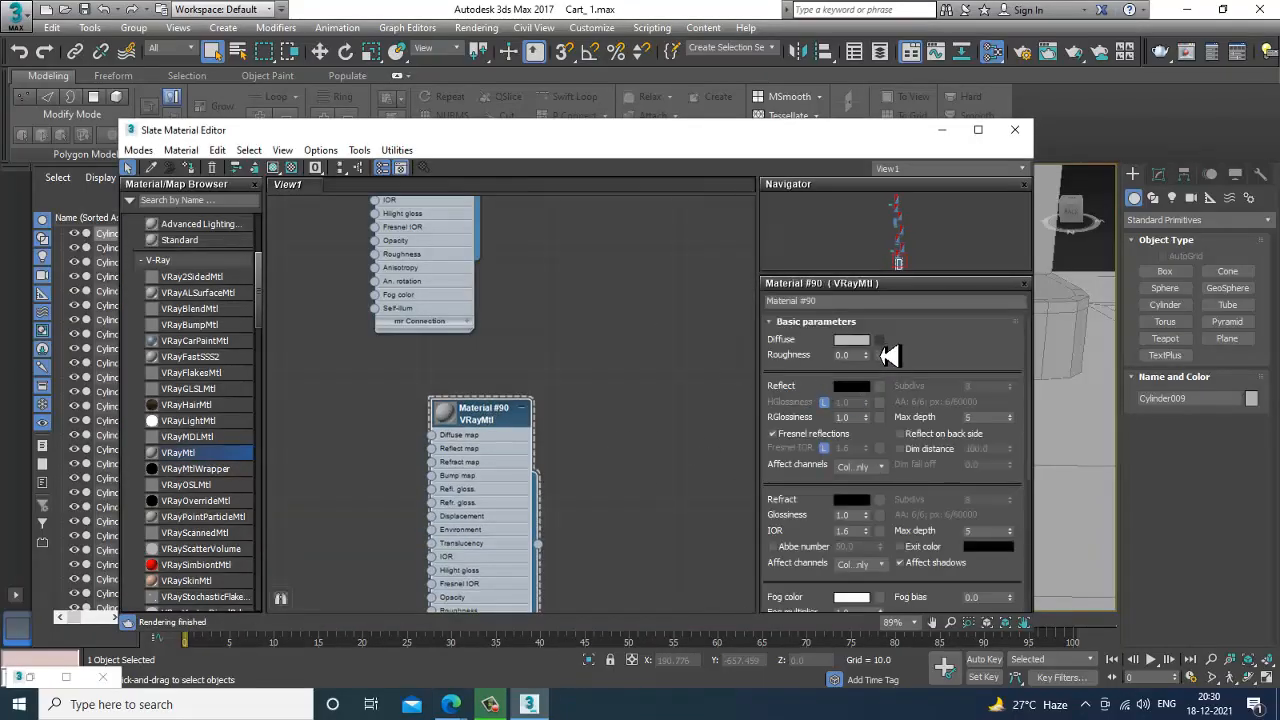
Load the orange Mirinda label image from the food card folder as the new material's diffuse bitmap.
click(879, 349)
double_click(535, 171)
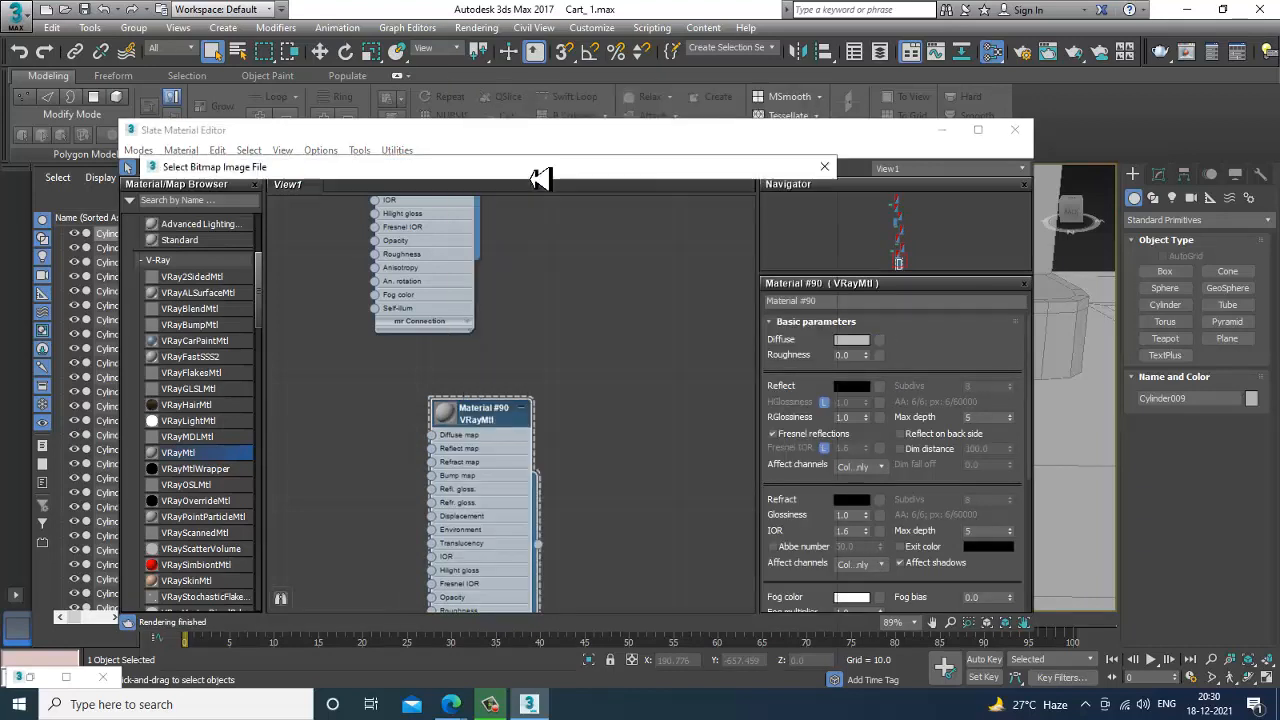
click(188, 400)
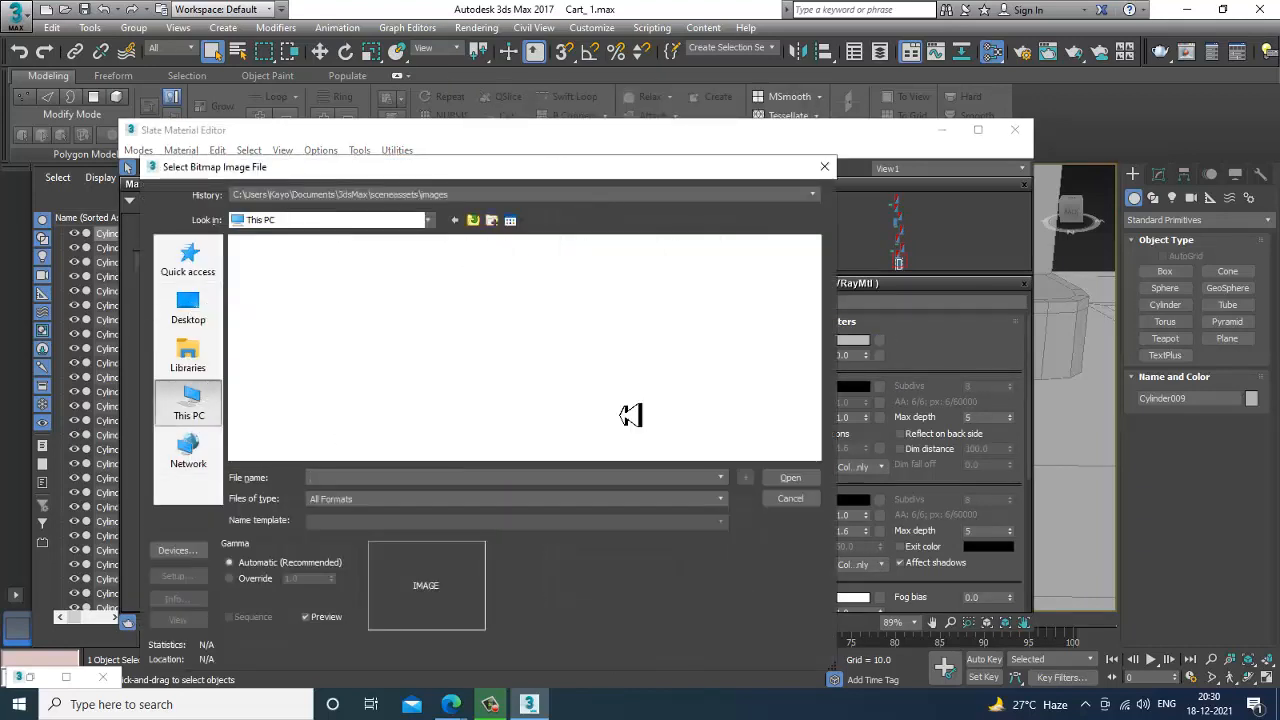
double_click(463, 432)
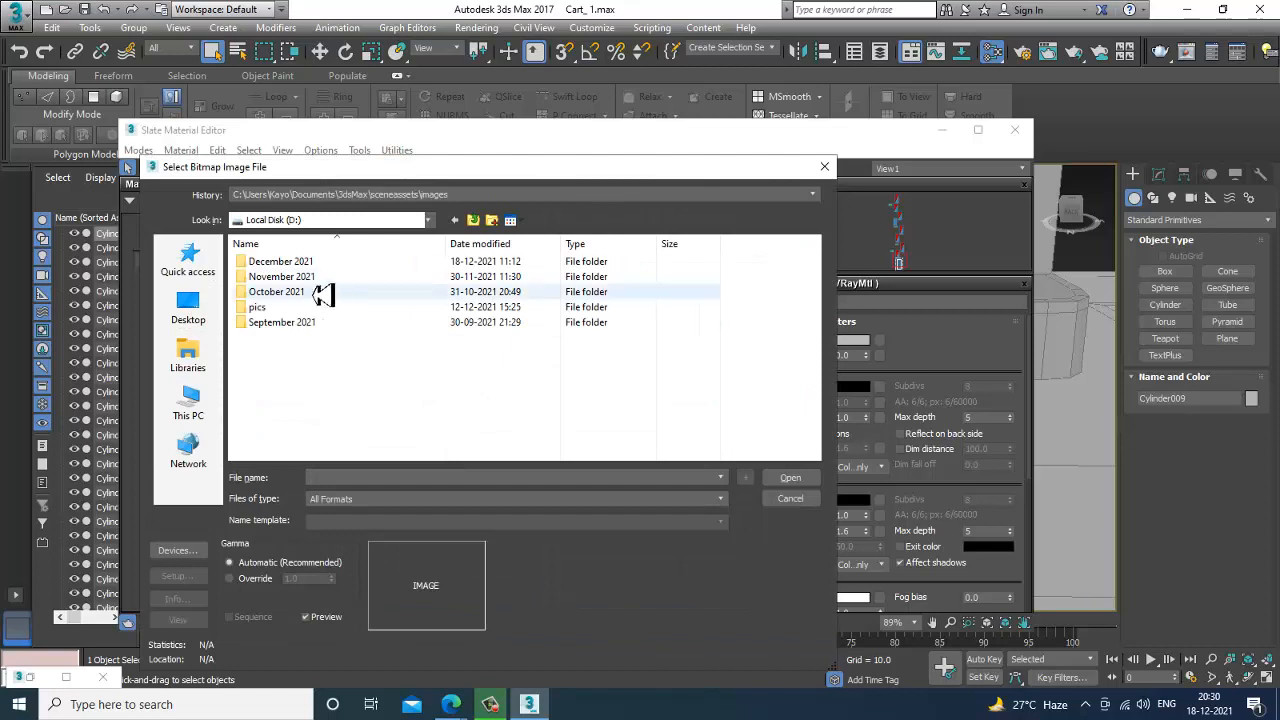
double_click(318, 263)
click(400, 330)
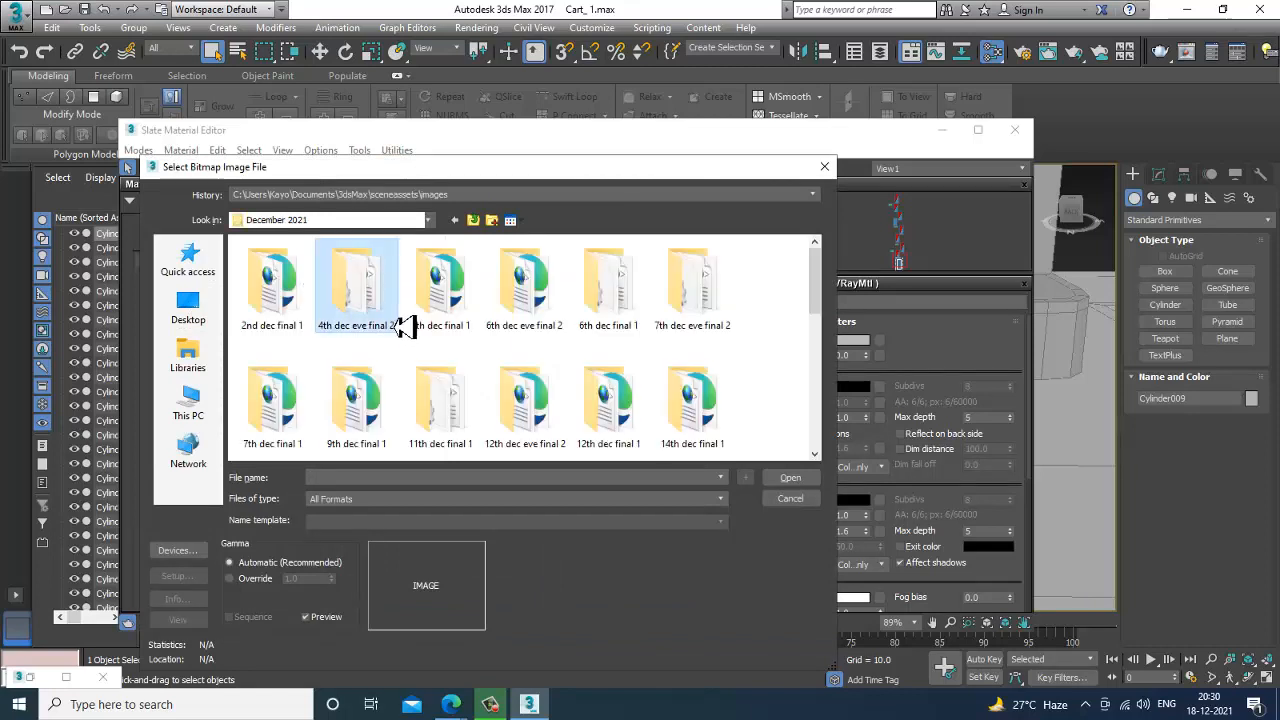
double_click(400, 328)
double_click(432, 290)
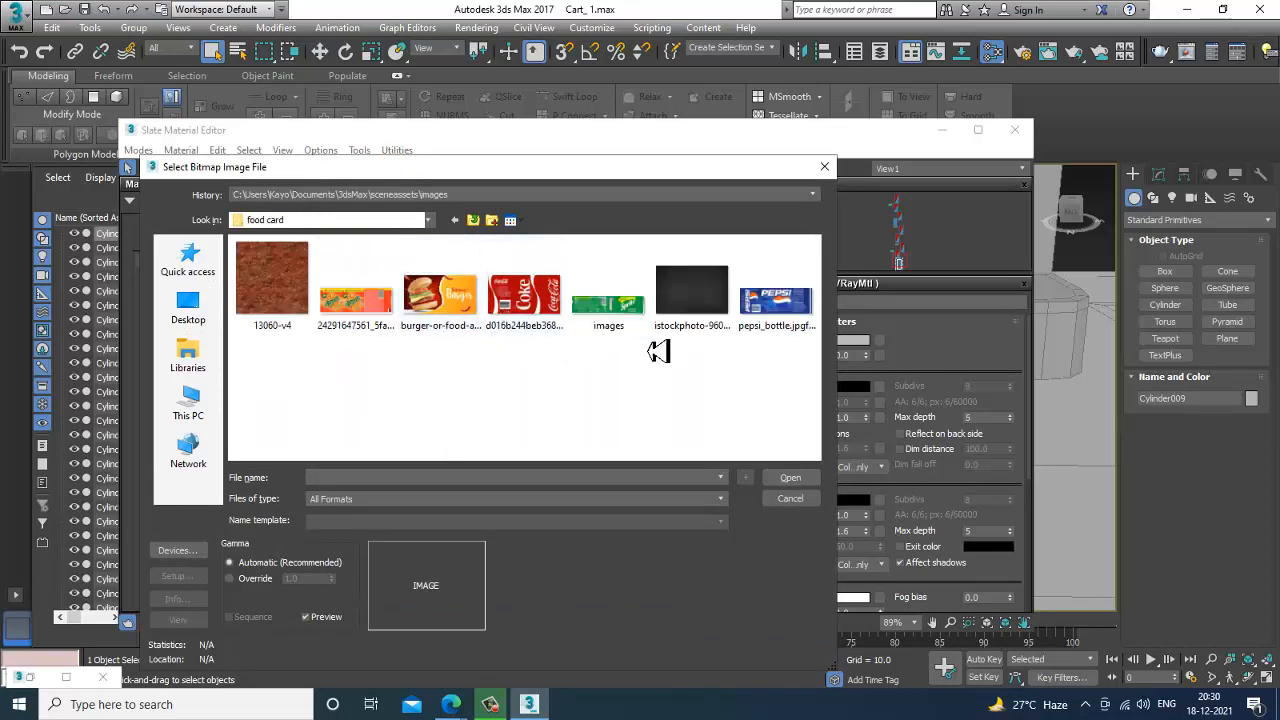
double_click(366, 318)
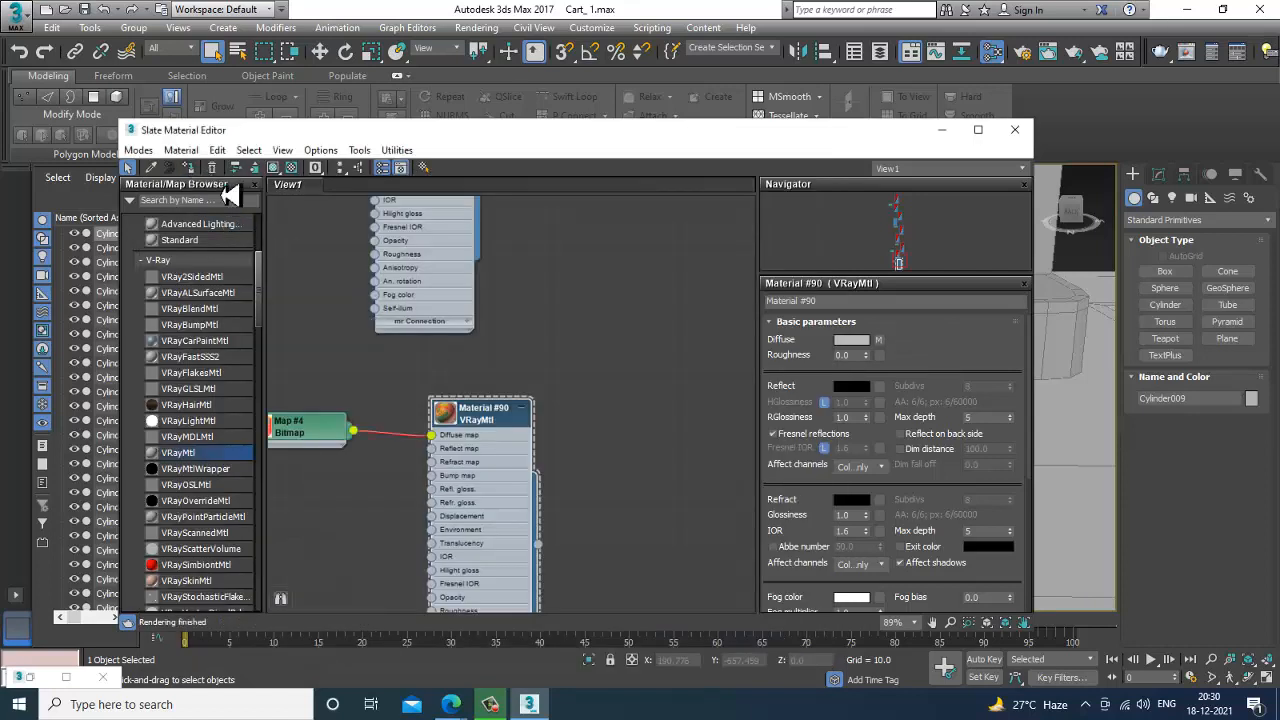
Set the material's reflection colour to a medium grey and have the Mirinda label material applied to the selected can.
click(855, 389)
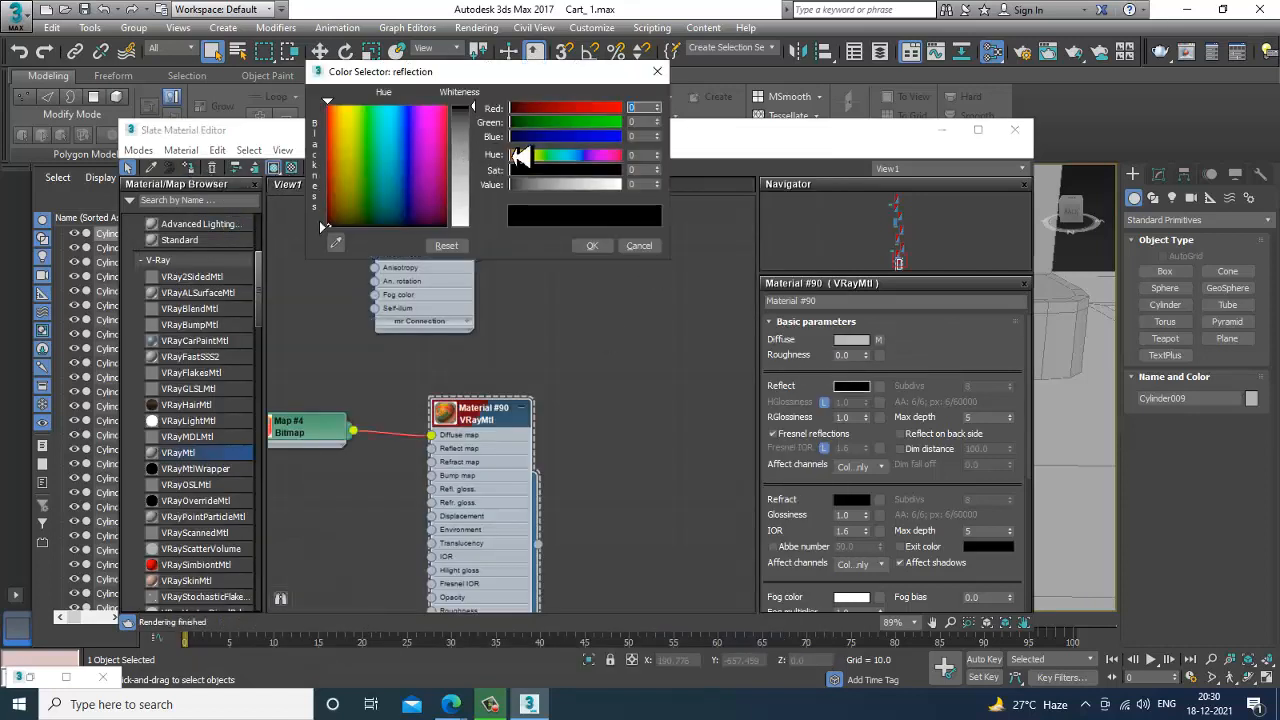
drag(478, 118, 480, 150)
click(592, 246)
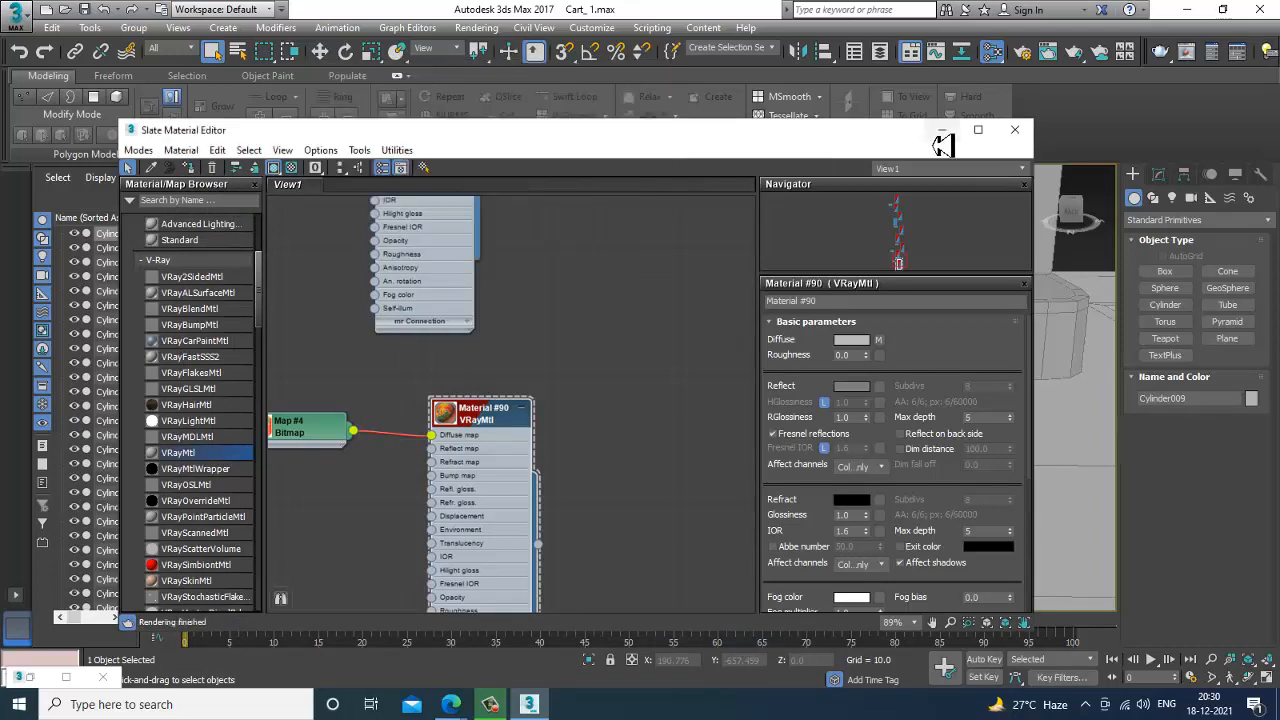
click(942, 132)
scroll(466, 409, up, 5)
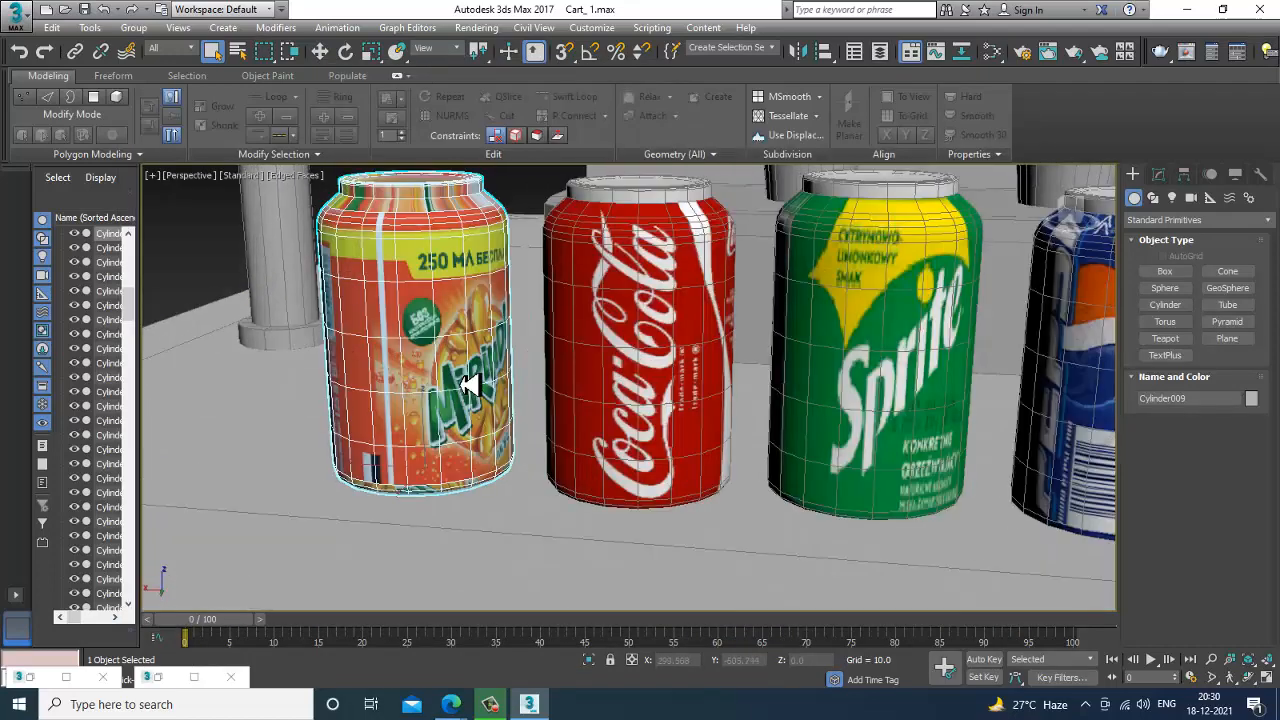
Apply a UVW Map modifier with cylindrical mapping to the Mirinda can and fit it to the object.
click(1159, 174)
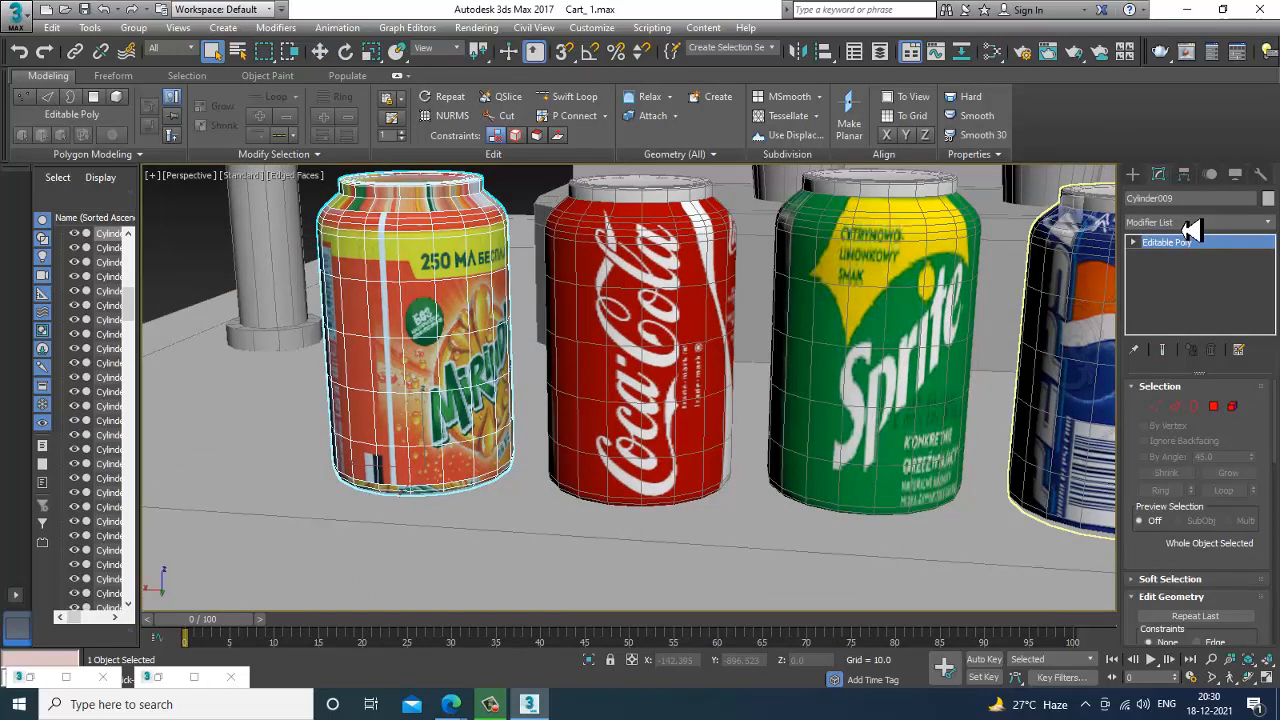
click(1195, 221)
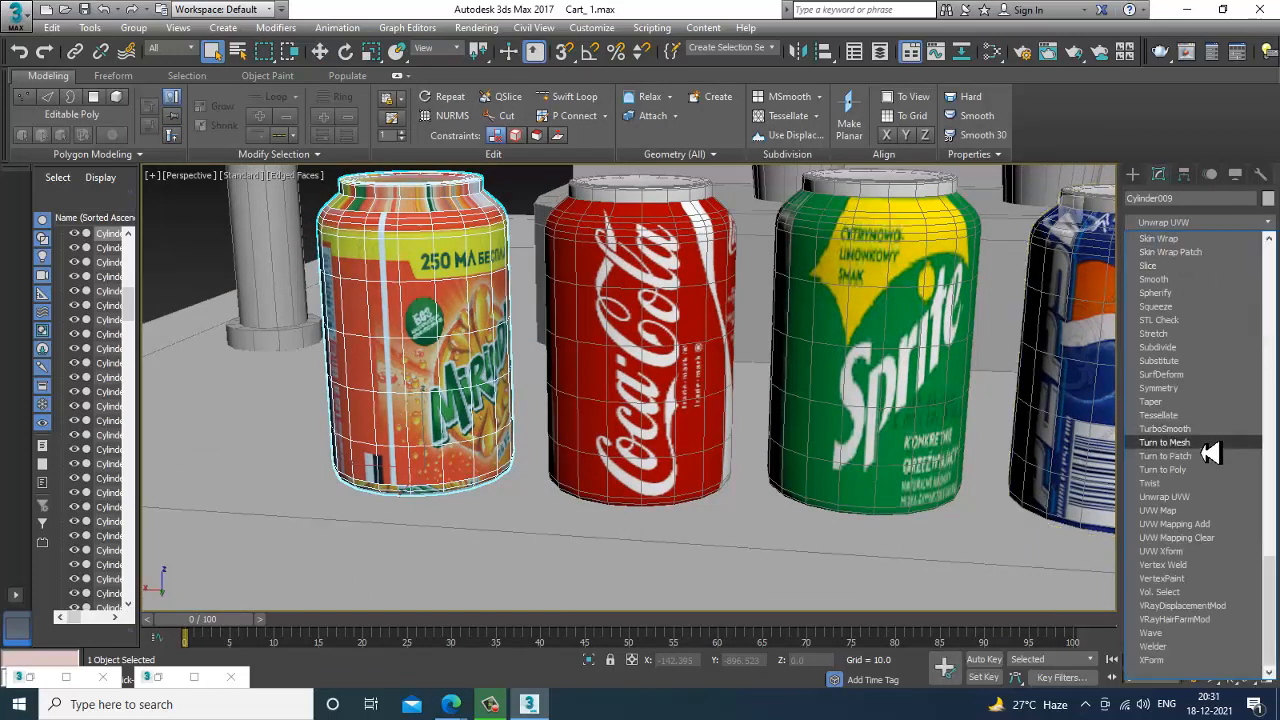
key(u)
click(1205, 511)
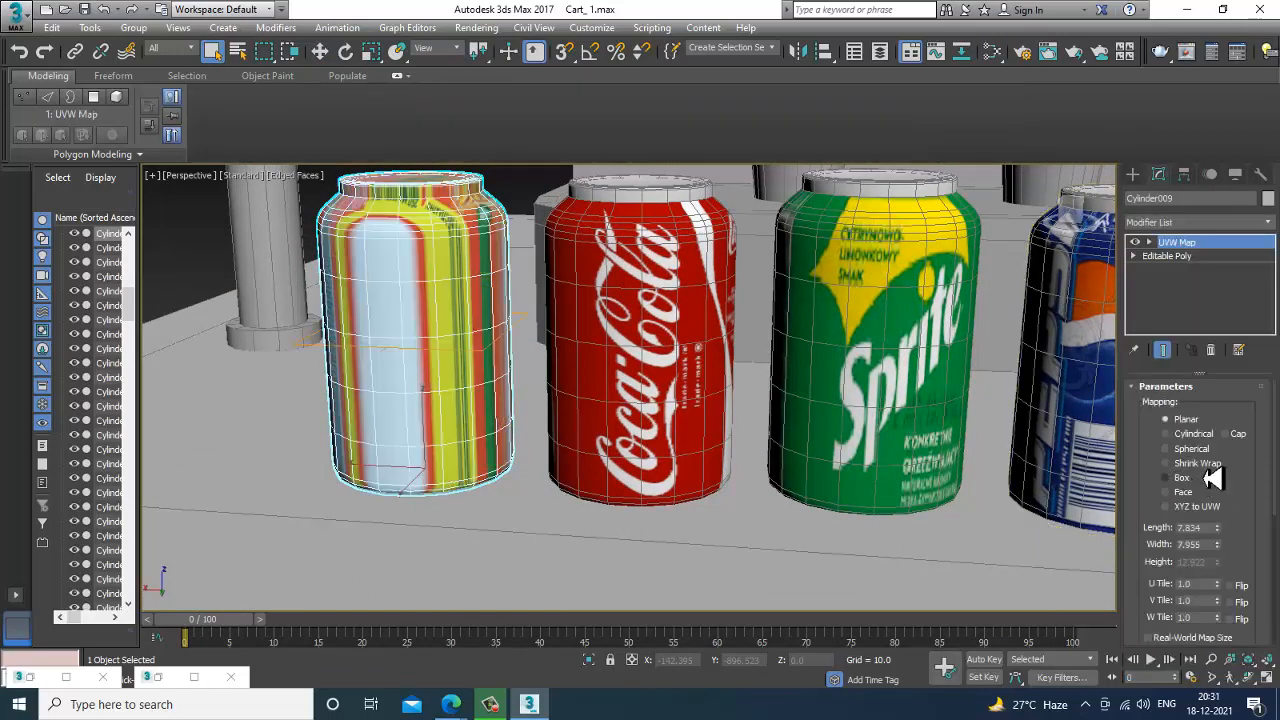
click(1190, 434)
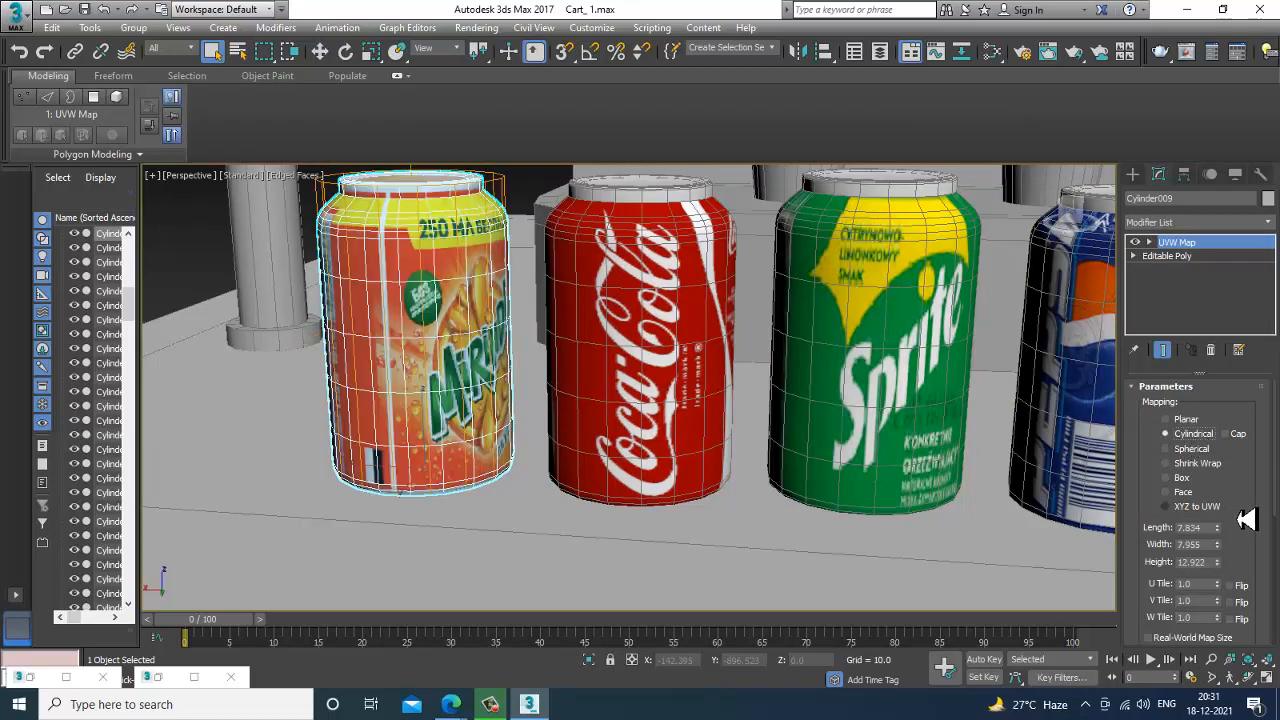
drag(1245, 518, 1236, 372)
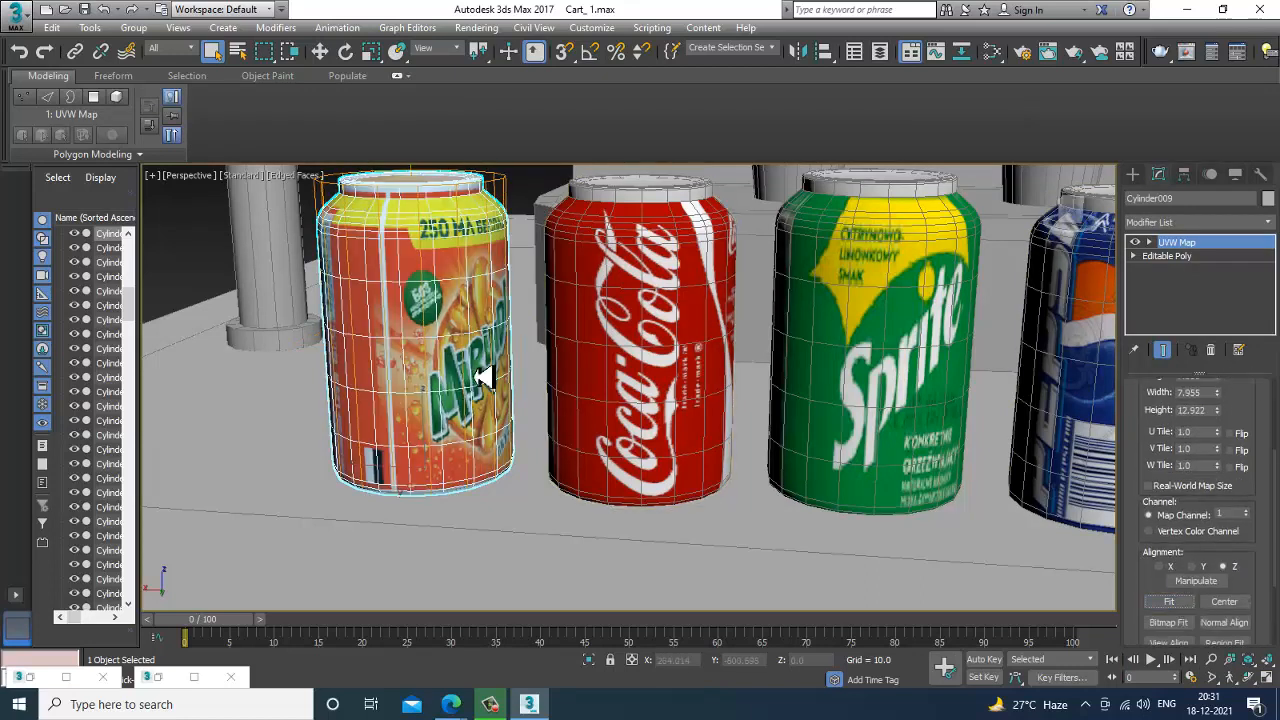
Convert the Mirinda can to an editable poly and rotate it about -46° around Z so its logo faces forward.
right_click(447, 298)
mouse_move(551, 478)
click(670, 481)
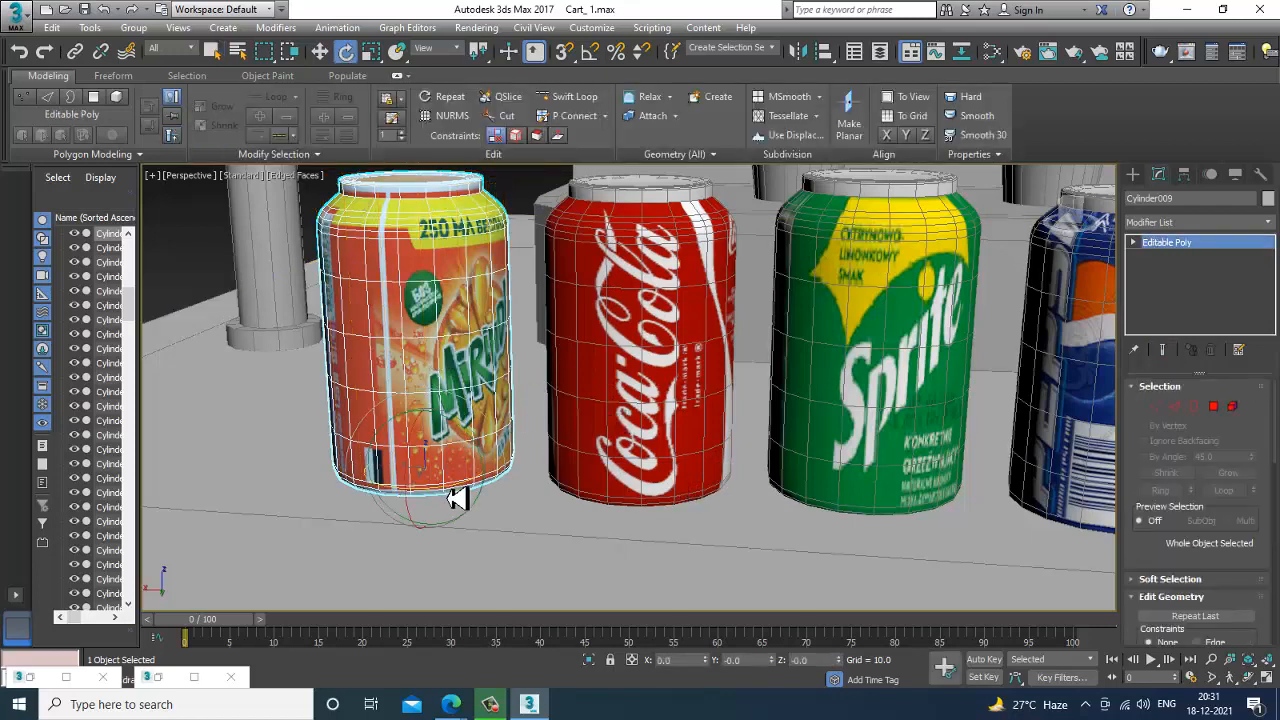
drag(457, 498, 345, 496)
alt+middle_drag(411, 406, 468, 412)
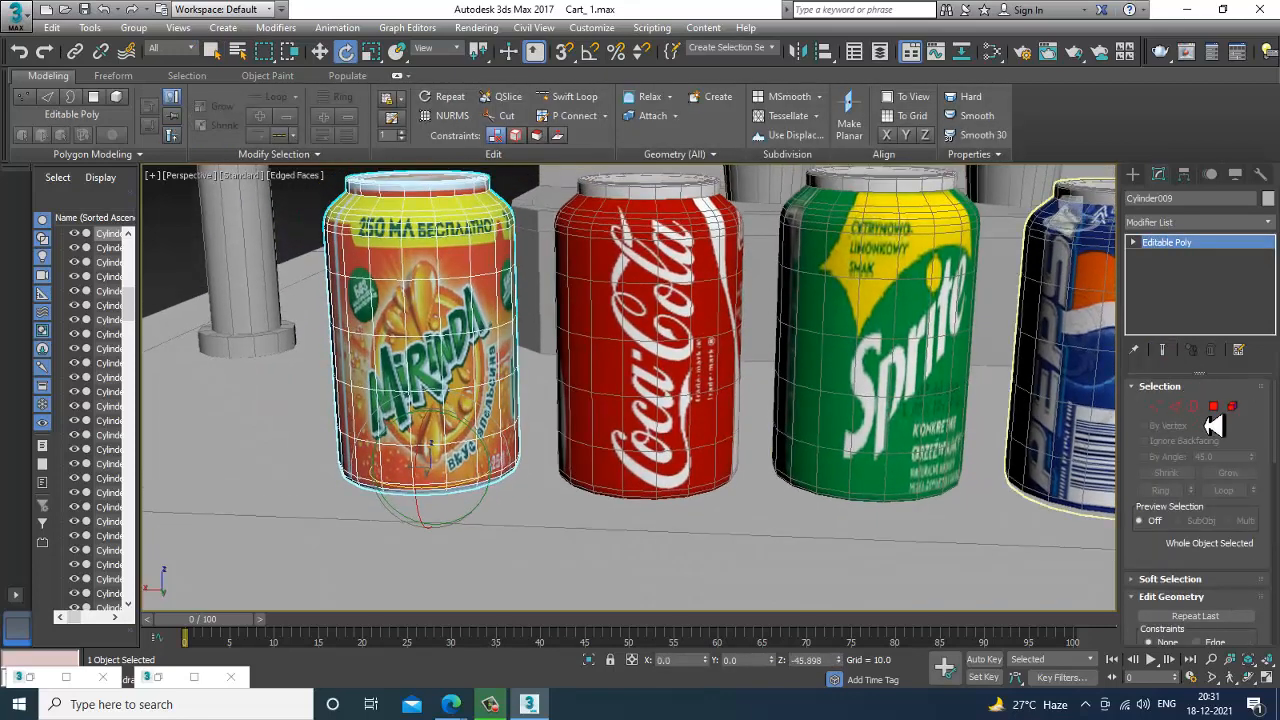
Select the polygons of the Mirinda can's top rim and lid, using the front view.
click(1213, 407)
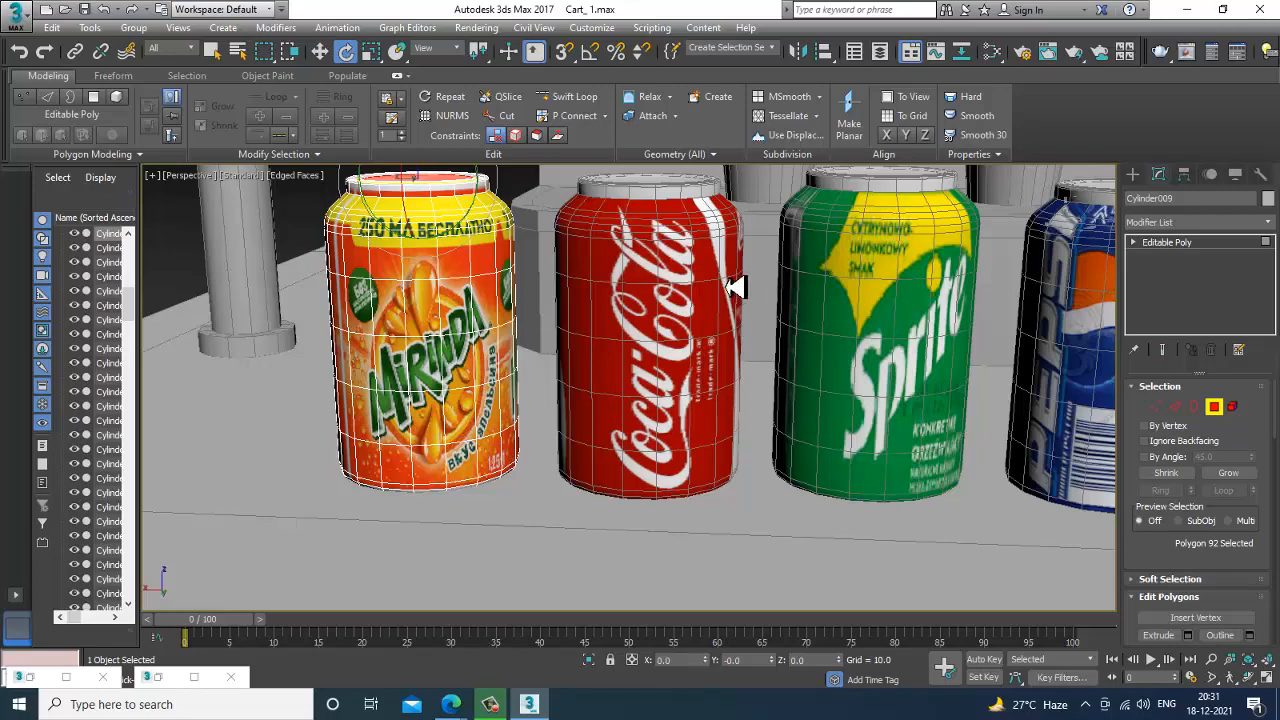
key(alt+w)
key(alt+w)
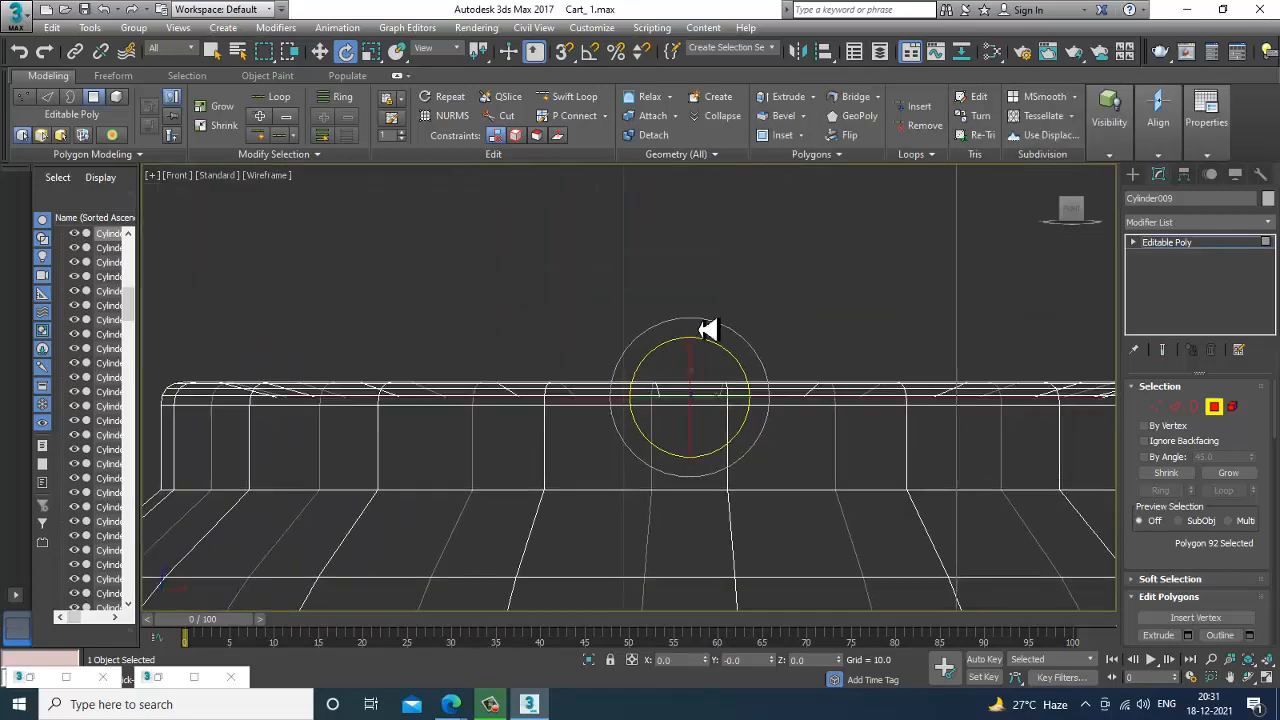
scroll(712, 330, down, 3)
drag(1038, 379, 1052, 386)
key(alt+w)
middle_click(926, 584)
key(alt+w)
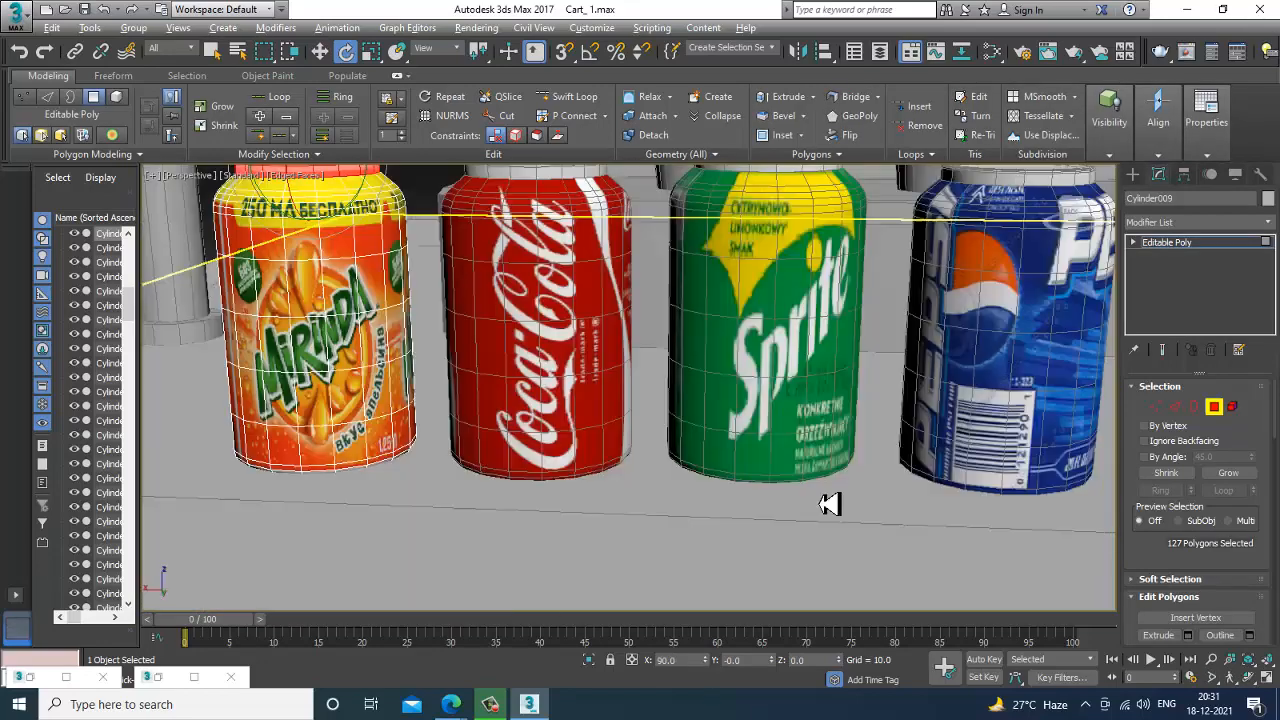
Assign the existing plain grey VRayMtl material to the selected lid polygons and leave polygon editing.
alt+middle_drag(824, 502, 752, 446)
key(m)
middle_drag(602, 374, 618, 458)
mouse_move(525, 214)
middle_down()
mouse_move(594, 451)
mouse_move(580, 481)
middle_up()
middle_drag(695, 221, 620, 469)
middle_drag(583, 212, 610, 452)
click(487, 317)
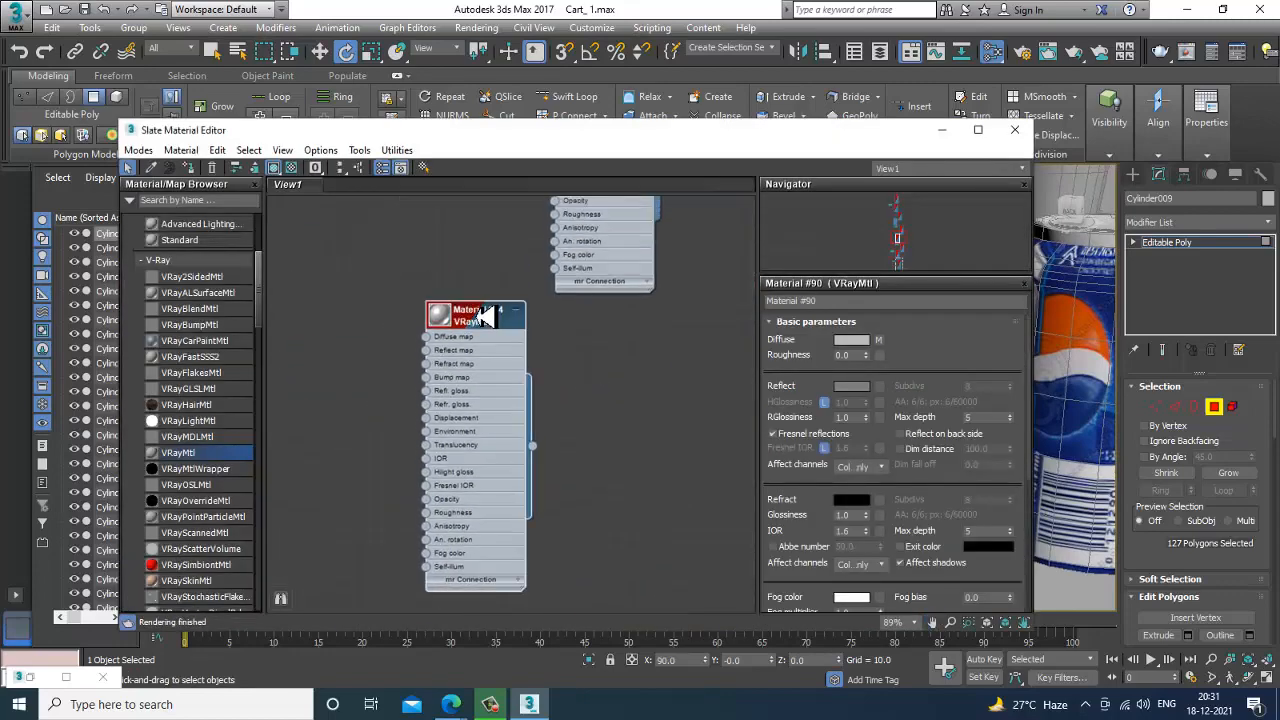
click(941, 130)
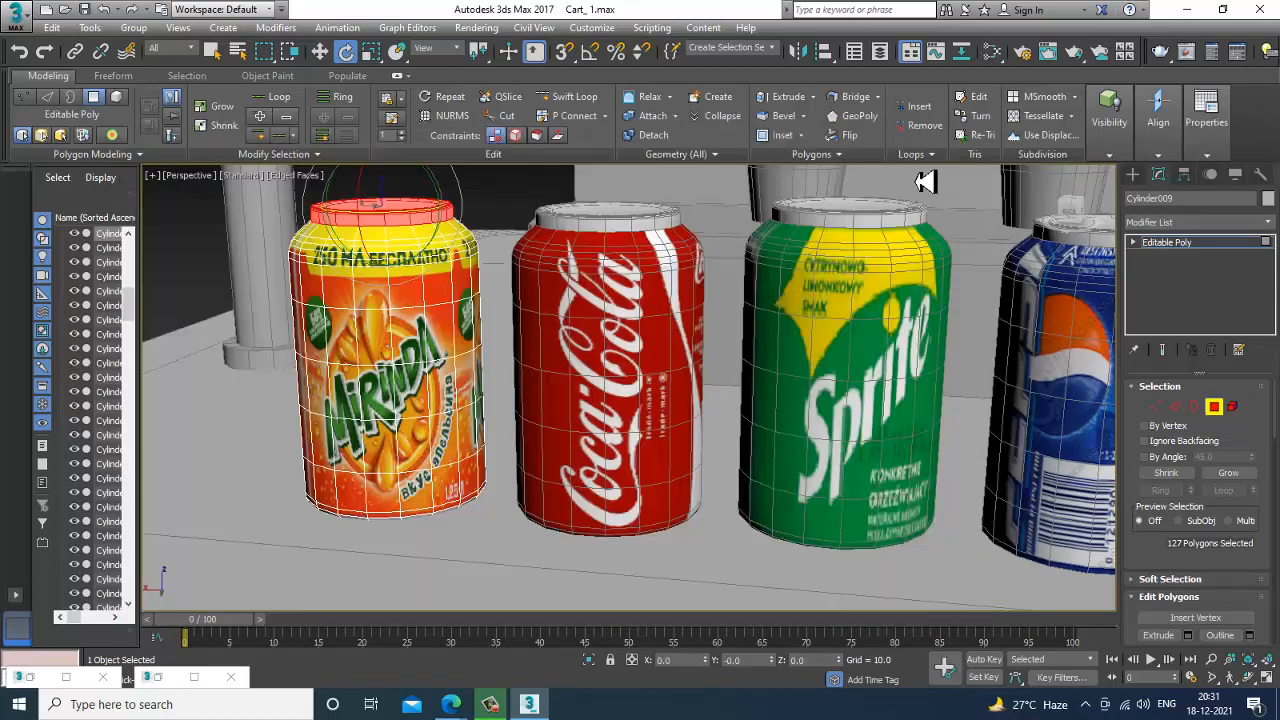
scroll(723, 420, down, 6)
scroll(1014, 409, up, 3)
click(1212, 247)
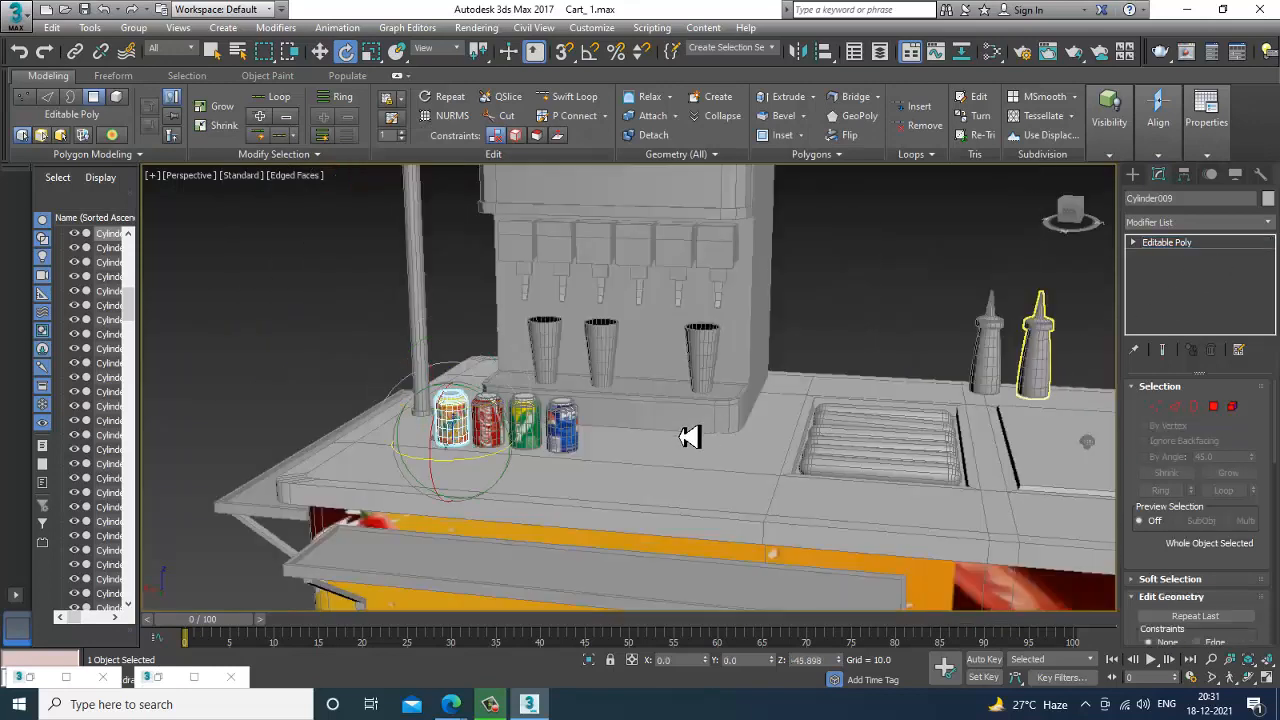
Clone the Mirinda can along the counter, placing the copy beyond the Pepsi can.
scroll(531, 451, down, 3)
key(w)
shift+drag(492, 447, 648, 440)
key(Return)
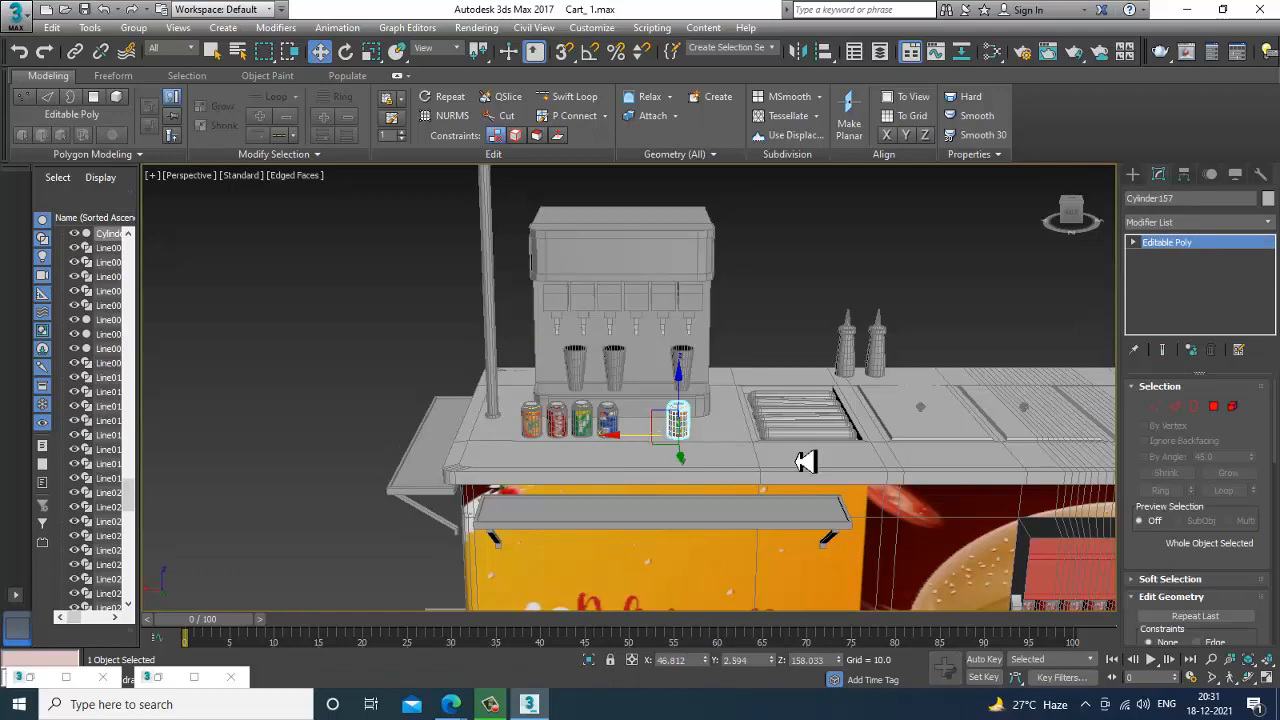
Align the cloned Mirinda can to the cart body Box001, matching pivot point to pivot point on X, Y and Z.
alt+middle_drag(806, 461, 791, 414)
scroll(755, 393, up, 3)
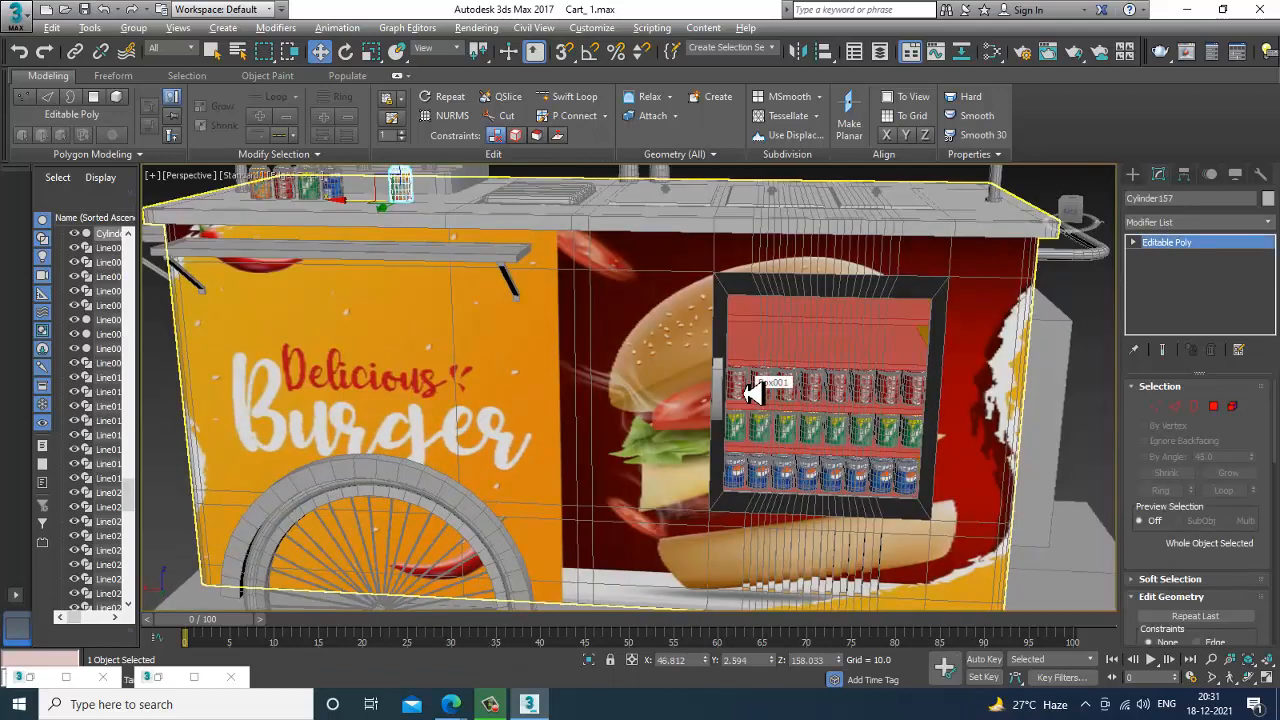
key(alt+a)
click(749, 397)
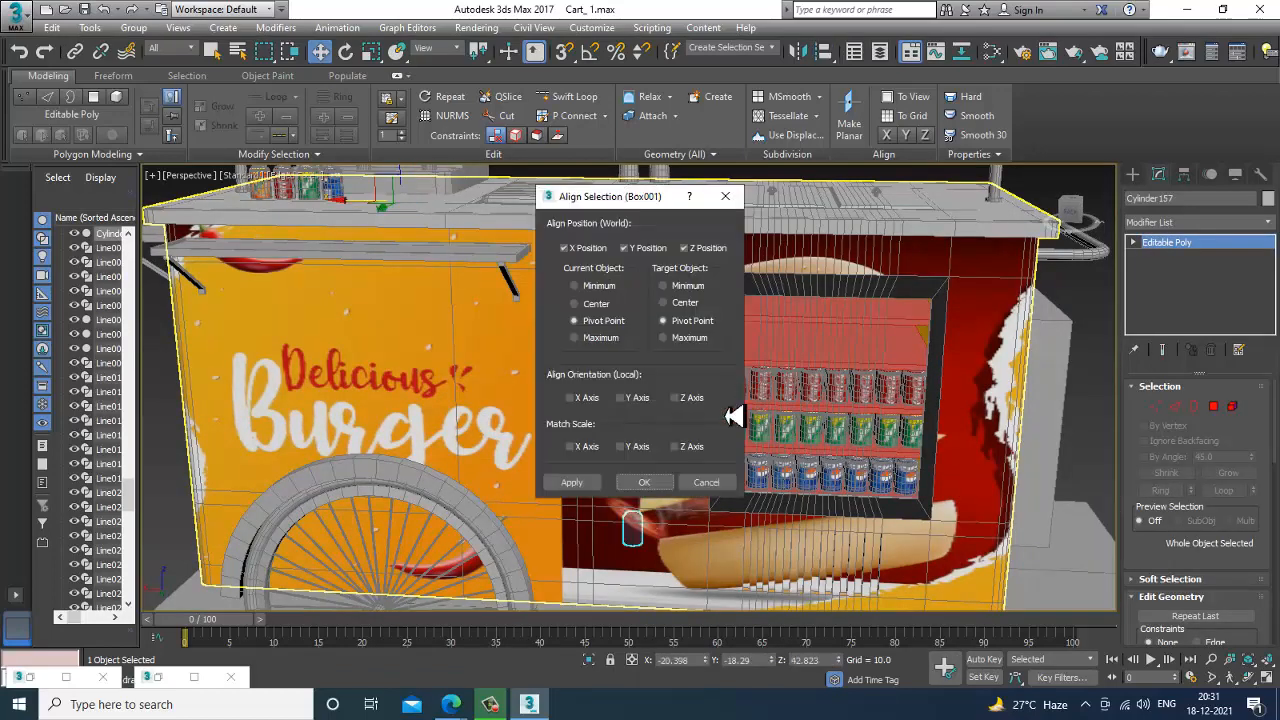
click(645, 483)
Move the can into the fridge and set it on the shelf above the Coca-Cola cans, at about X -53.5 and Z 118.
key(F3)
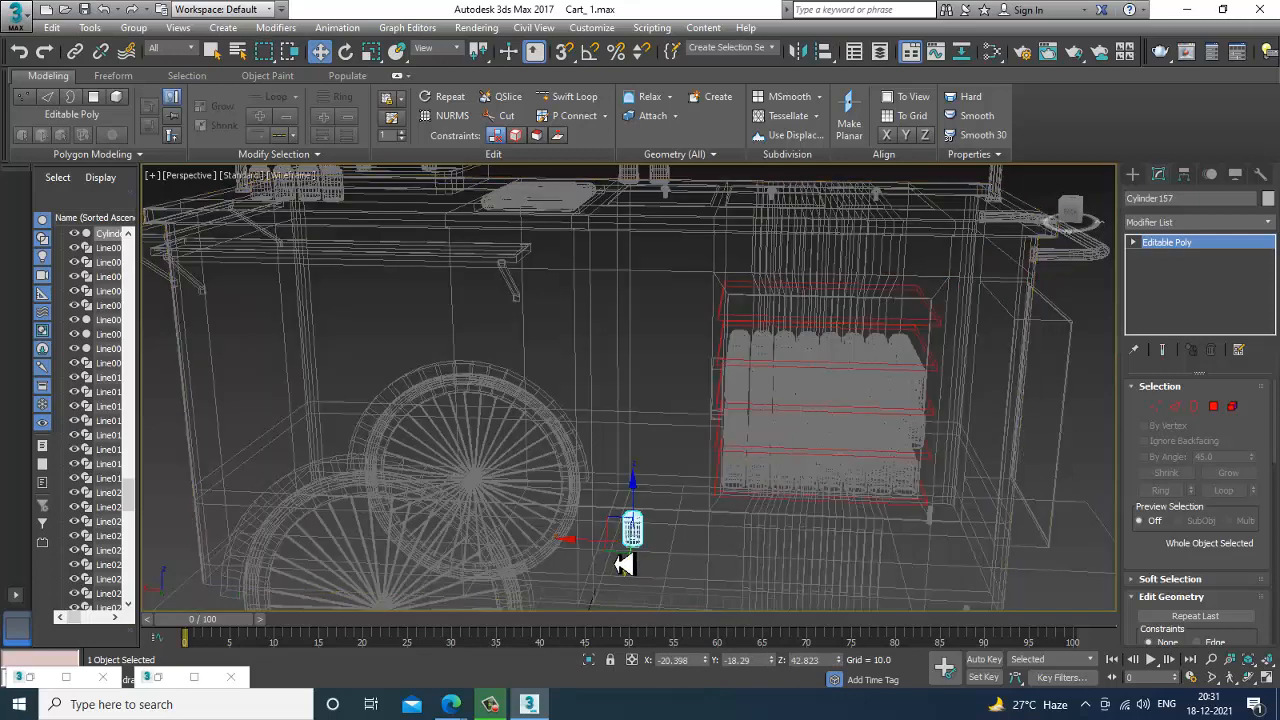
drag(590, 554, 762, 302)
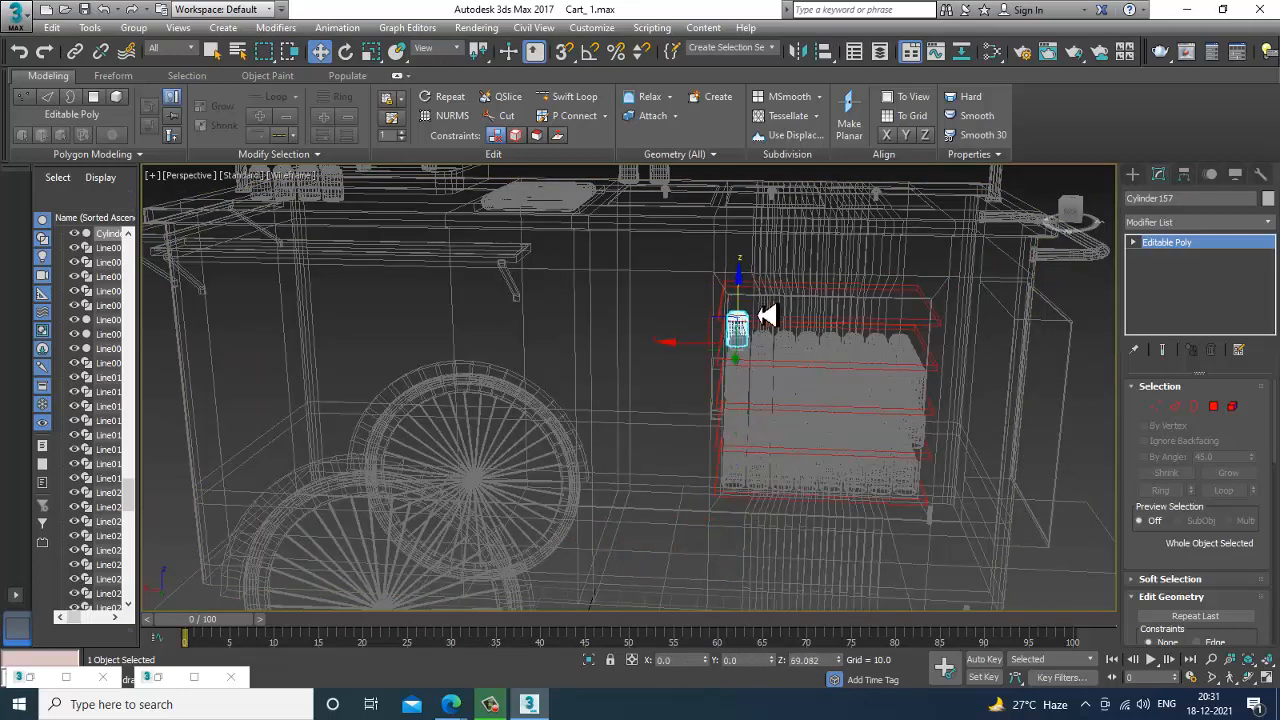
key(z)
scroll(766, 397, down, 4)
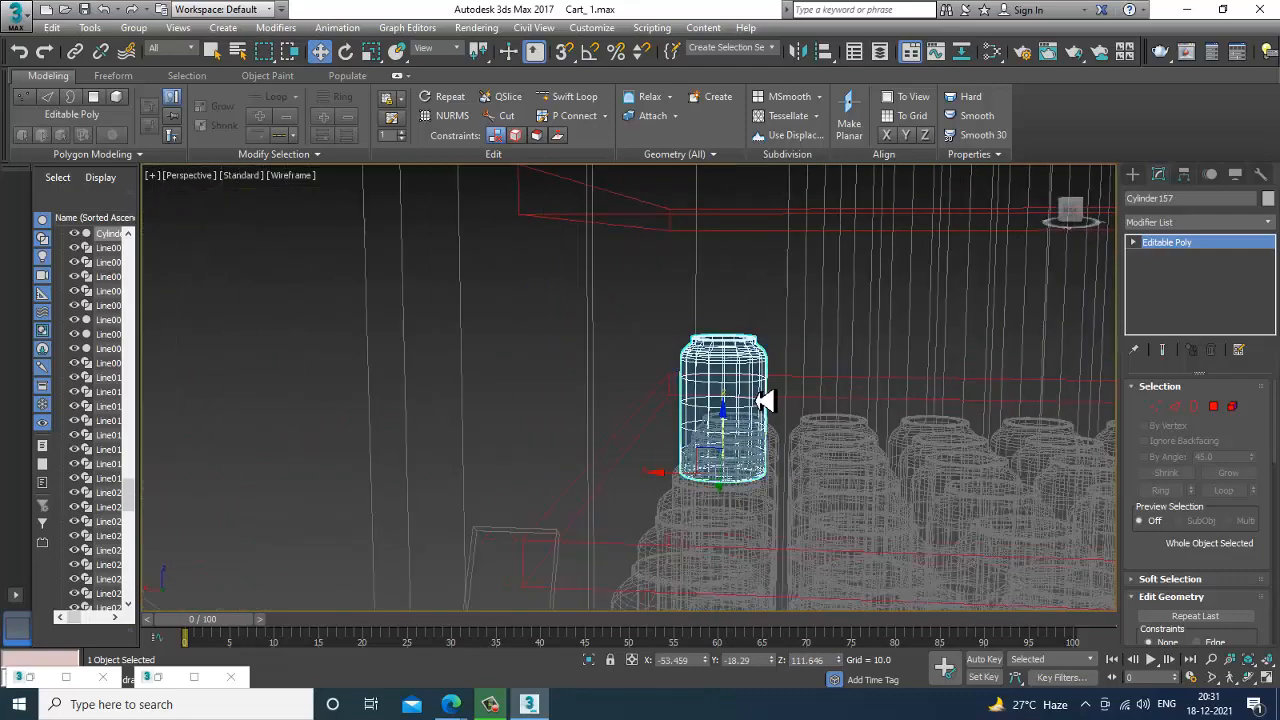
key(F3)
drag(736, 428, 748, 342)
alt+middle_drag(792, 392, 726, 437)
In the top view, move the can to the shelf's inner corner over the existing can stacks, at about X -103.5, Y -19.4.
key(alt+w)
scroll(403, 334, down, 3)
key(alt+w)
middle_drag(840, 345, 850, 333)
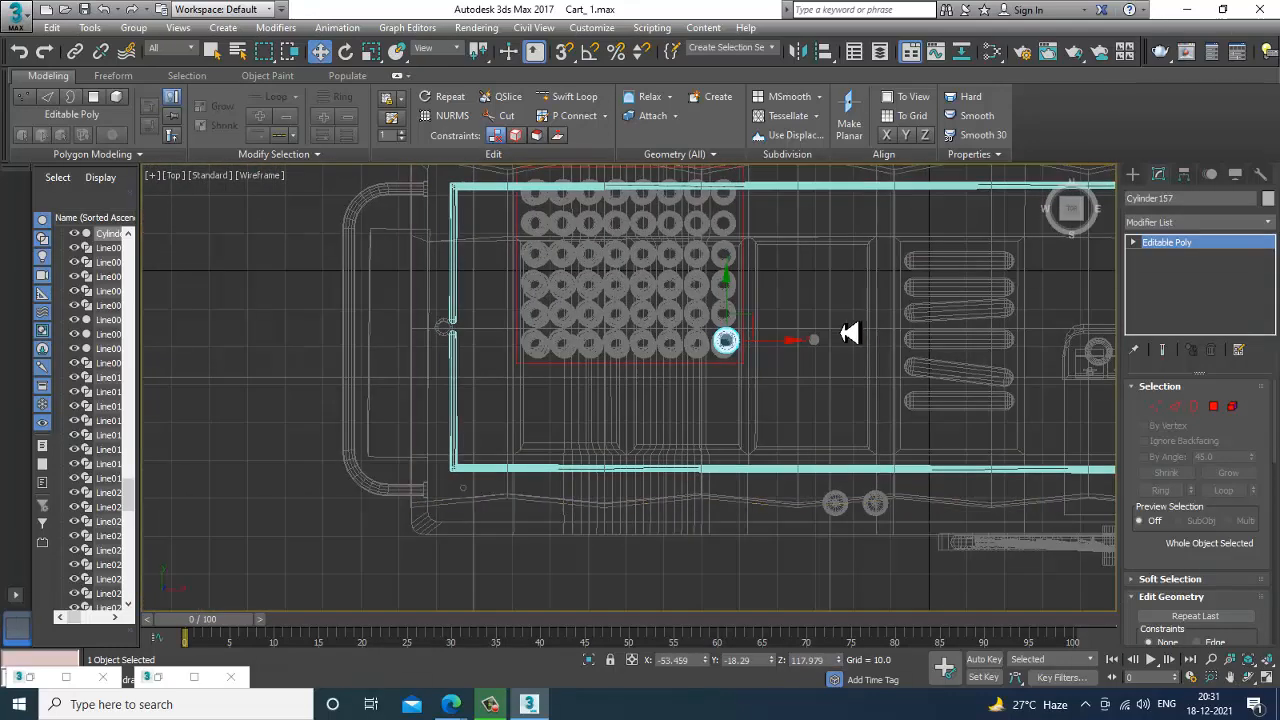
drag(784, 352, 597, 363)
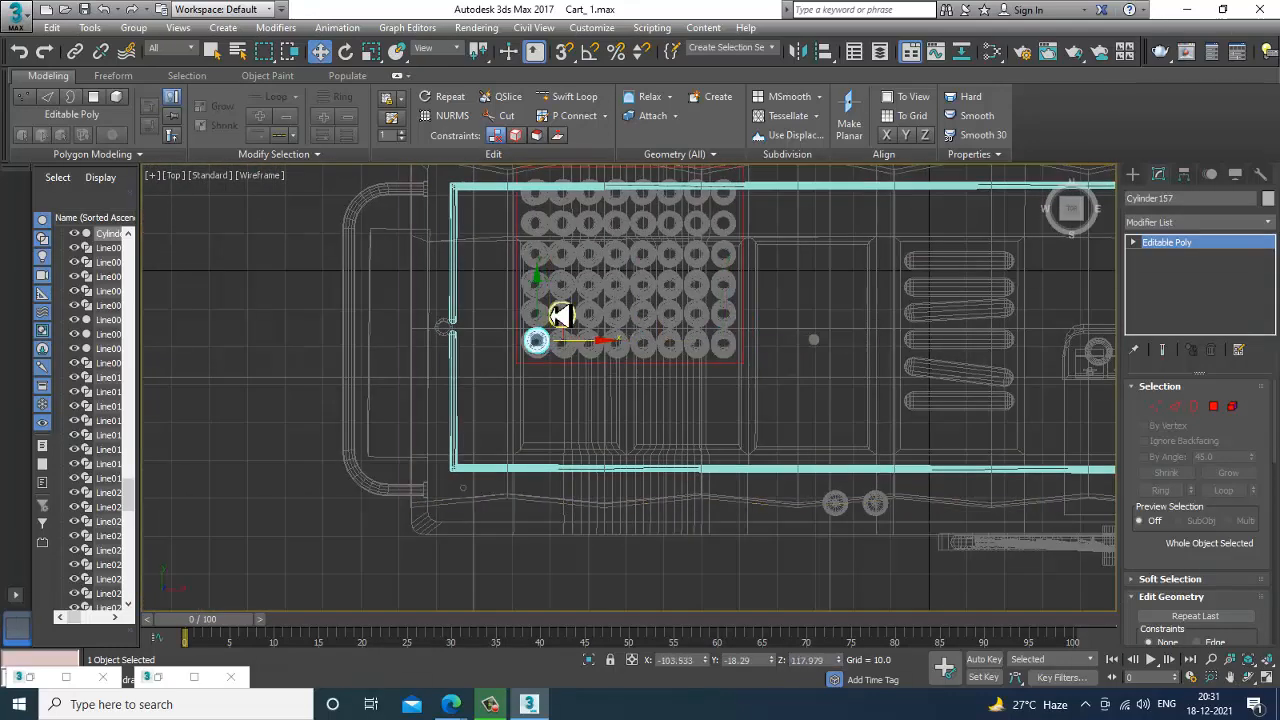
scroll(548, 368, up, 5)
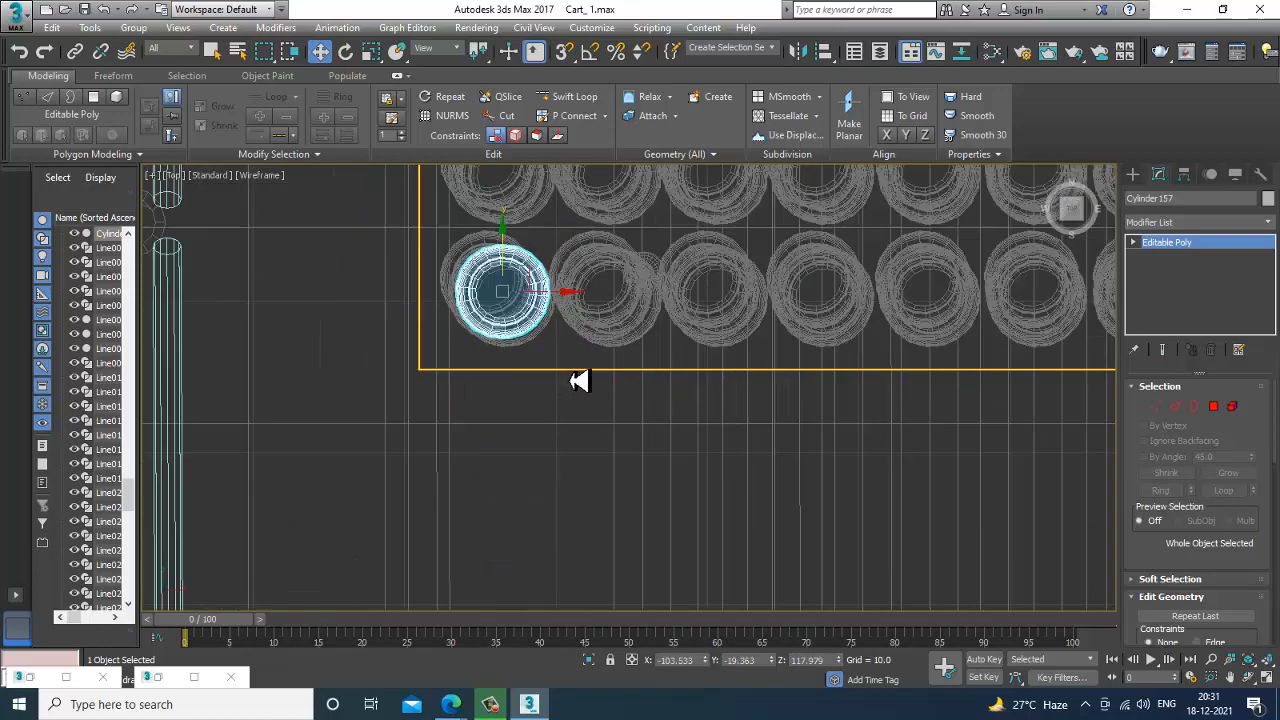
Clone the Mirinda can along X into a row of eight, making five copies at once and adding the last two singly.
drag(571, 380, 660, 376)
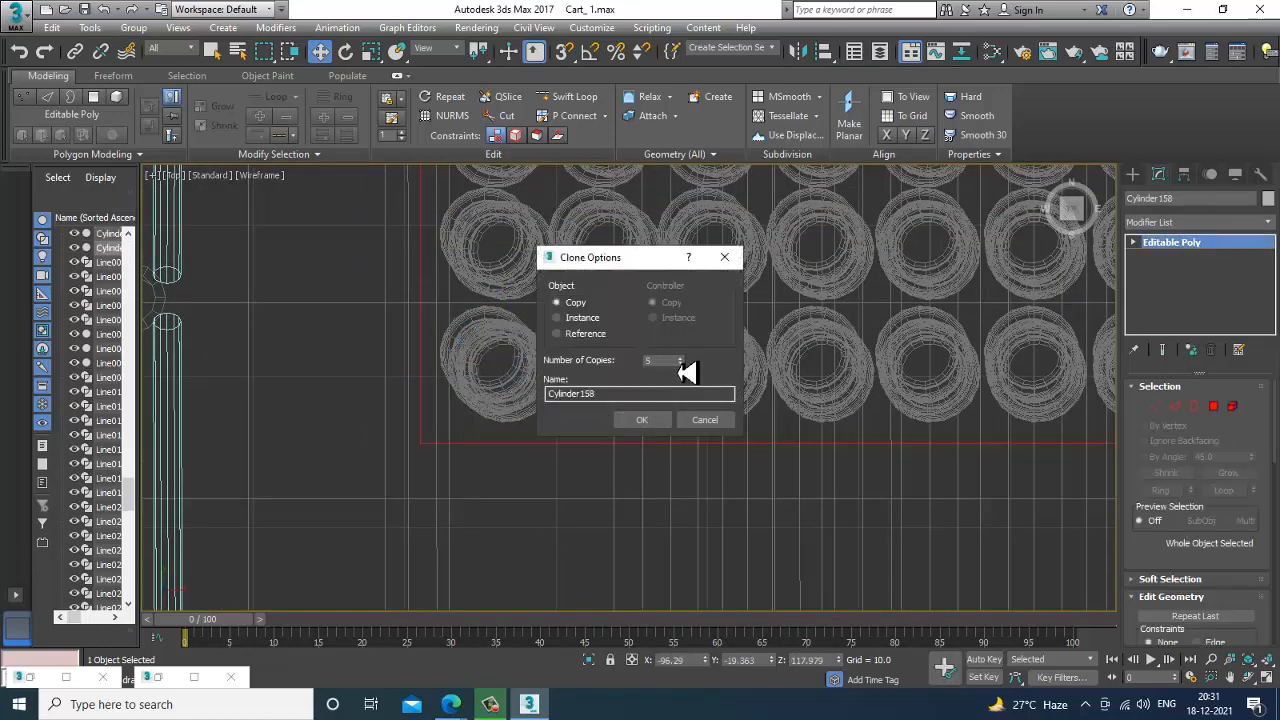
click(642, 419)
middle_drag(903, 380, 686, 366)
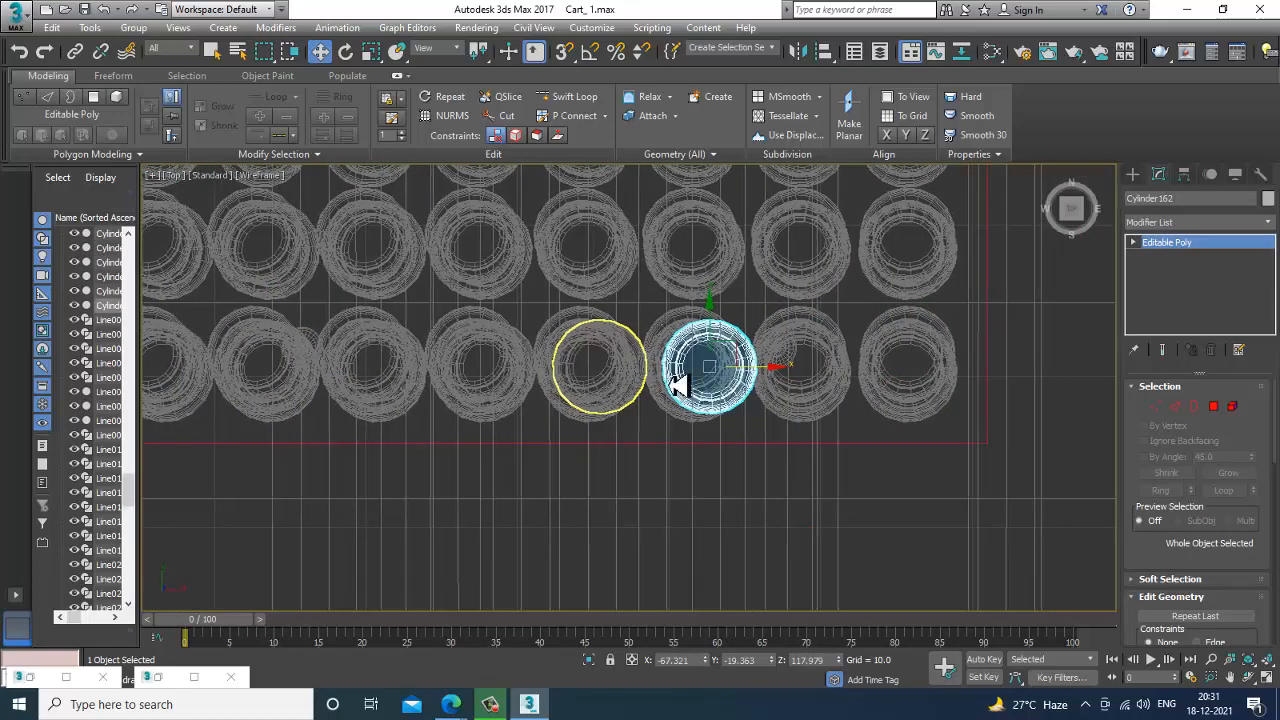
mouse_move(772, 381)
mouse_down()
mouse_move(756, 381)
mouse_move(860, 369)
mouse_up()
click(645, 420)
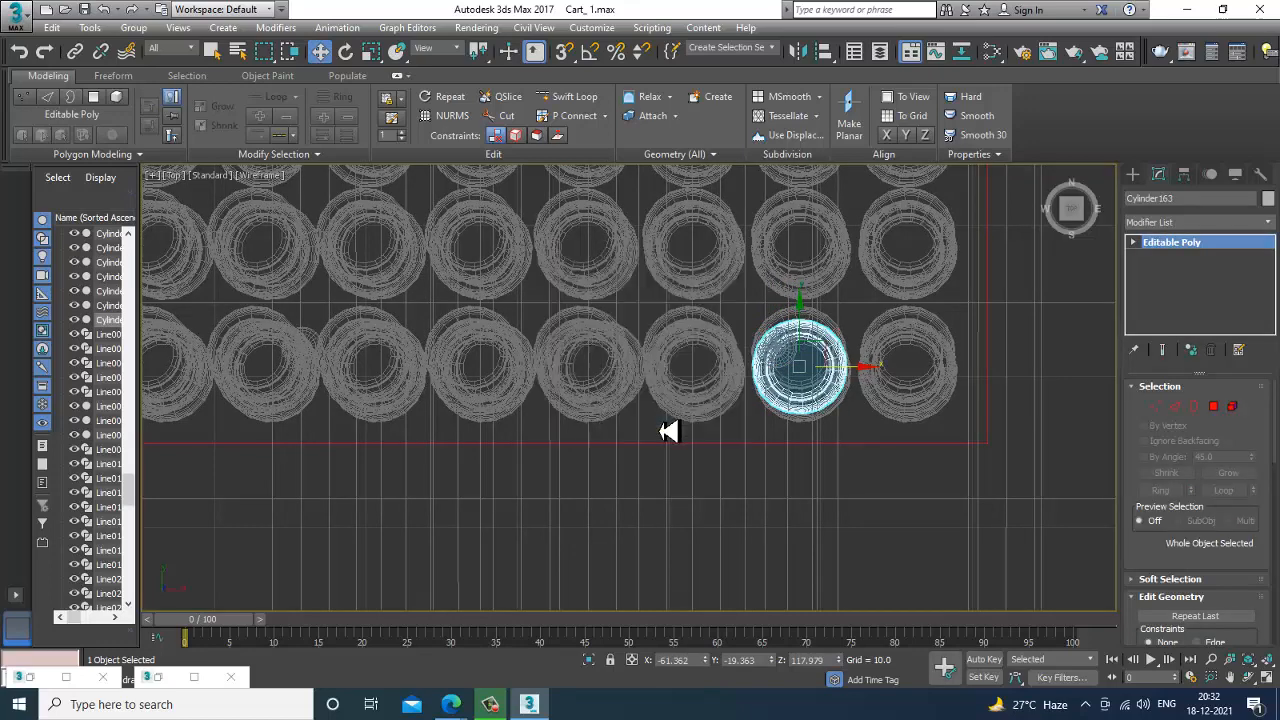
click(930, 405)
Begin a multiple selection of the Mirinda row with the two cans at its end, checking them in the perspective view.
ctrl+click(803, 417)
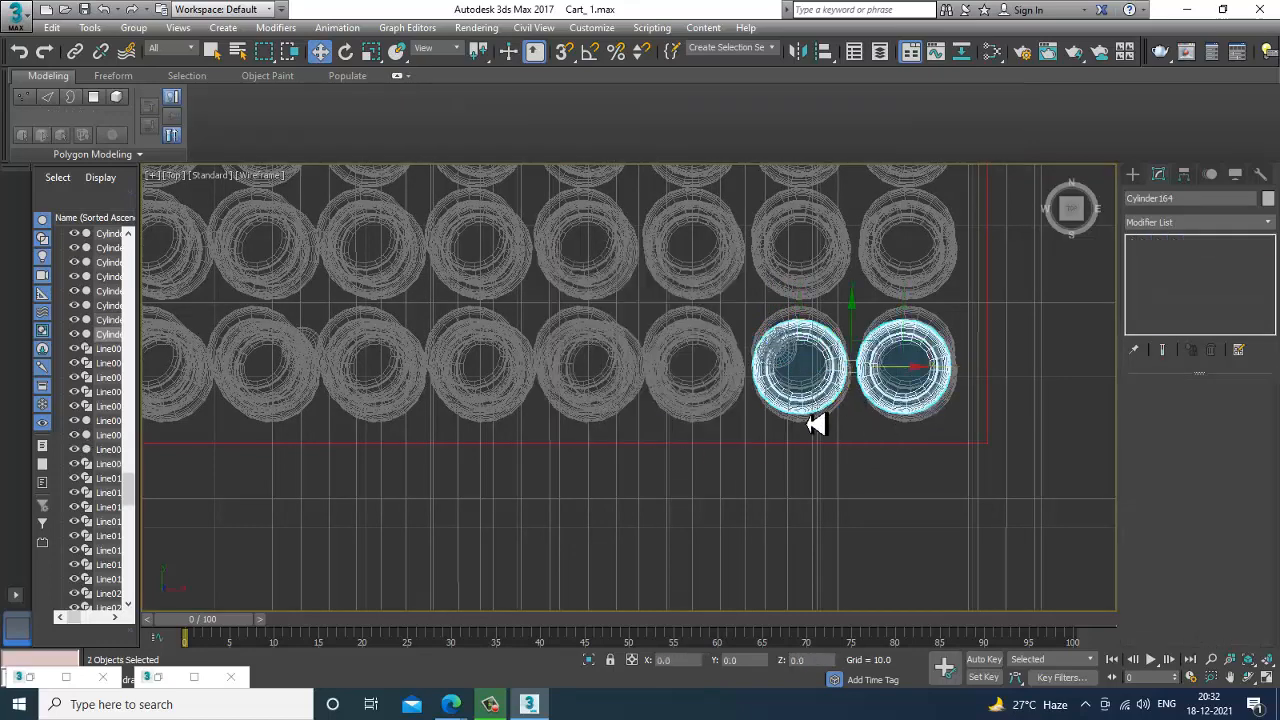
key(alt+w)
middle_click(845, 501)
key(alt+w)
alt+middle_drag(845, 501, 757, 394)
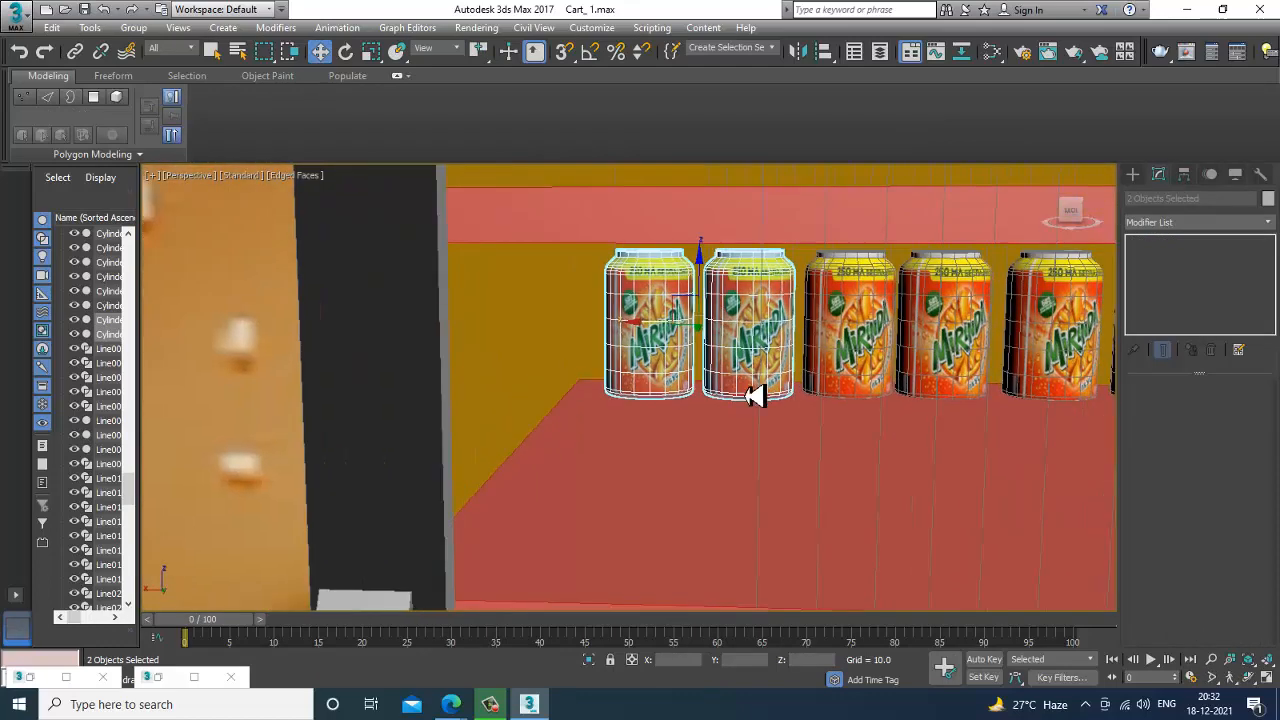
ctrl+click(857, 337)
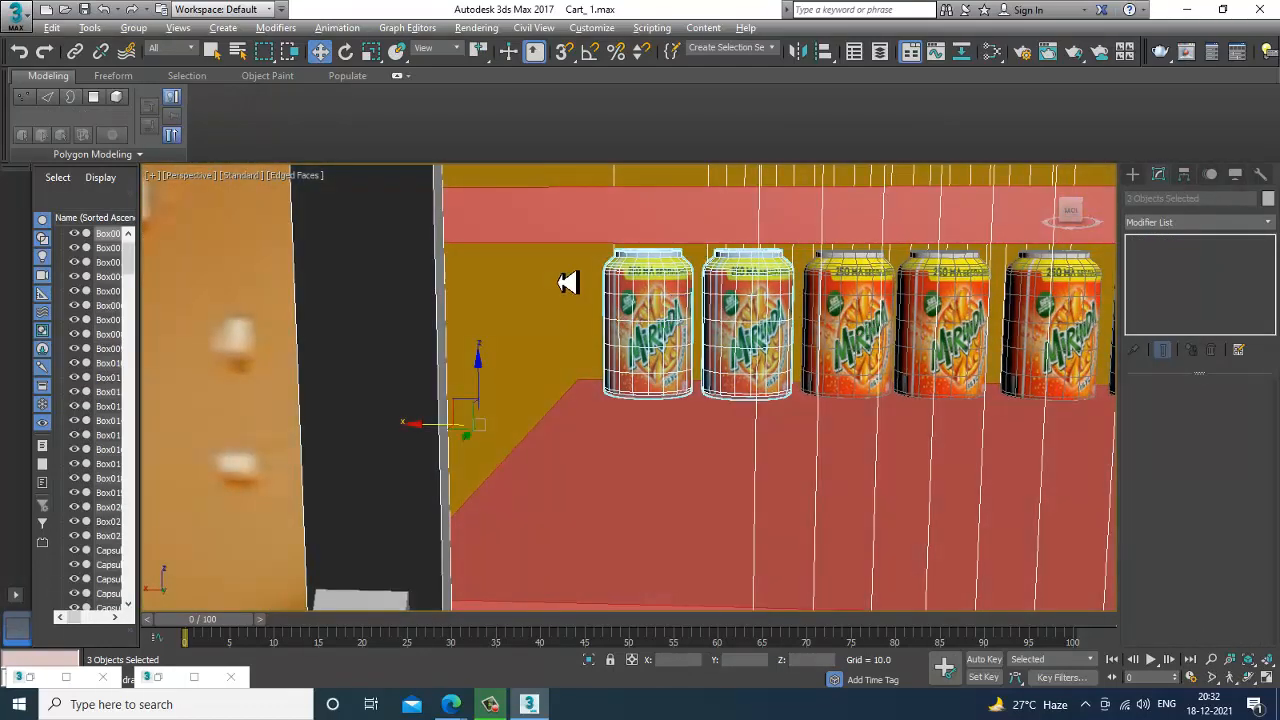
Add the remaining six Mirinda cans of the row to the selection in the top view and remove the stray object from it.
key(alt+w)
middle_click(529, 277)
key(alt+w)
ctrl+click(694, 395)
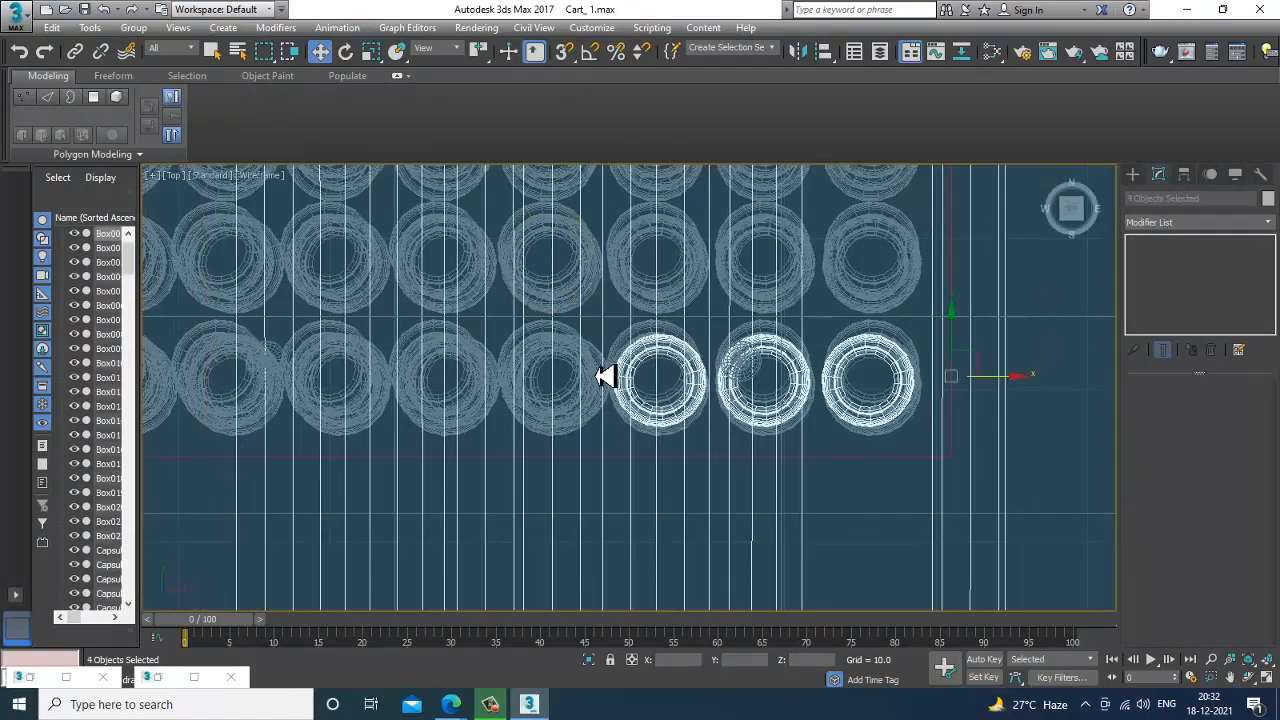
ctrl+click(578, 360)
ctrl+click(478, 360)
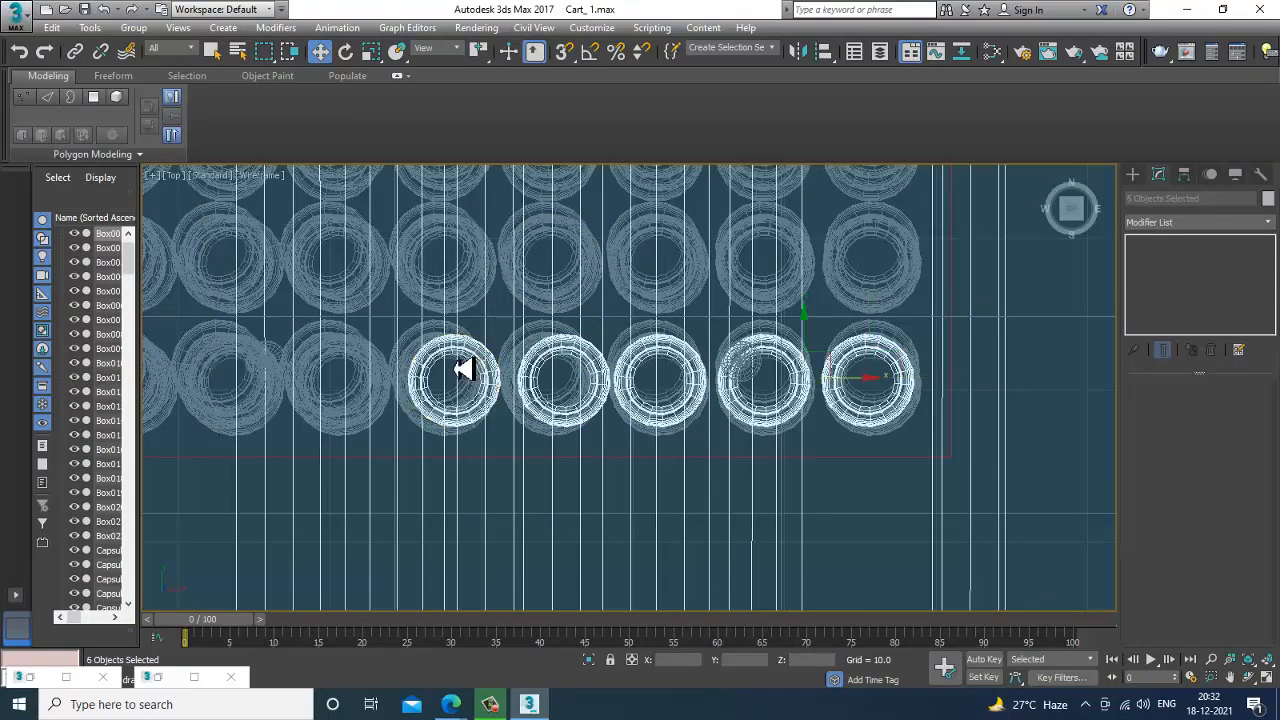
ctrl+click(385, 367)
middle_drag(558, 374, 803, 382)
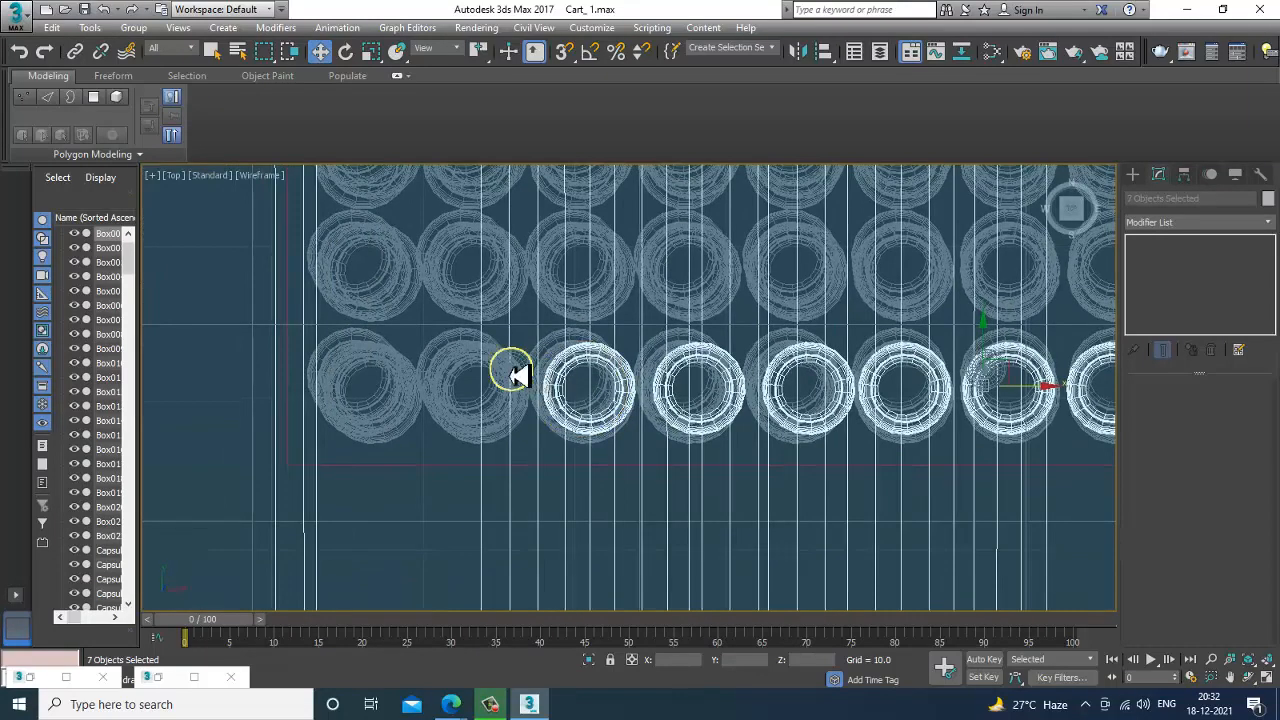
ctrl+click(495, 370)
ctrl+click(398, 372)
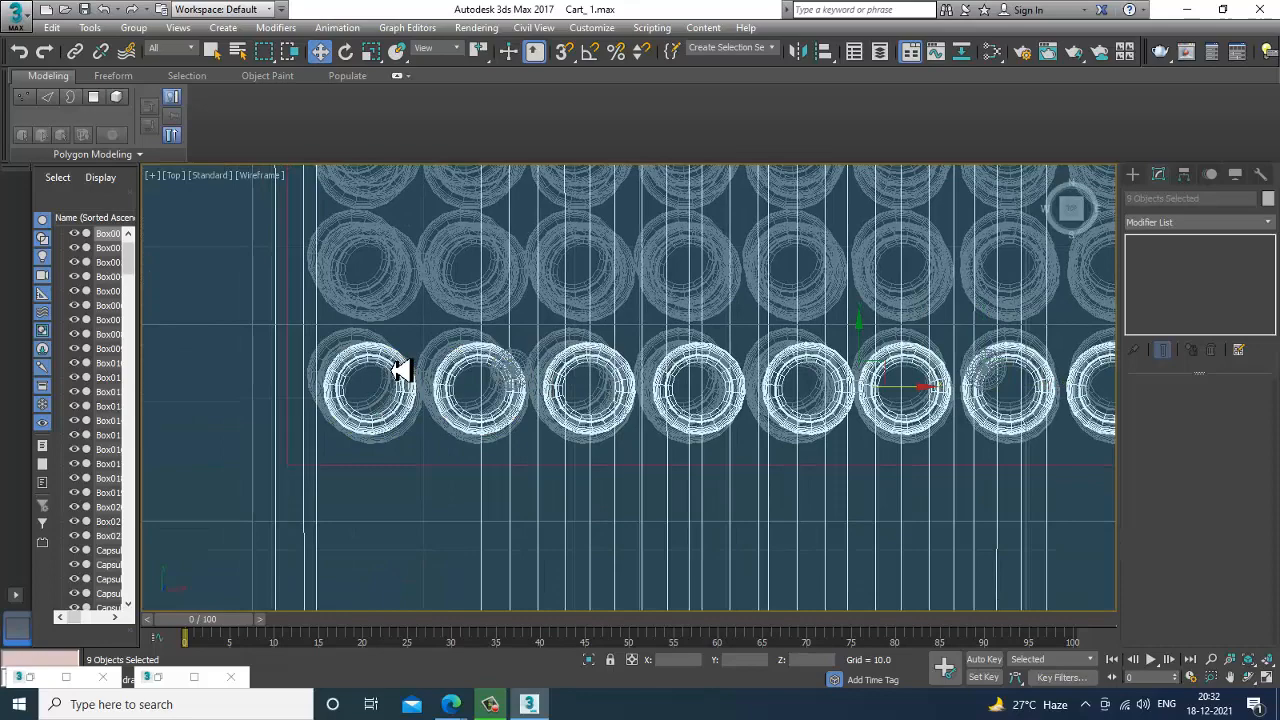
alt+click(485, 519)
Move the row of eight Mirinda cans about 33 units along Y to the open front of the fridge shelf.
key(alt+w)
middle_click(798, 486)
key(alt+w)
scroll(811, 473, down, 3)
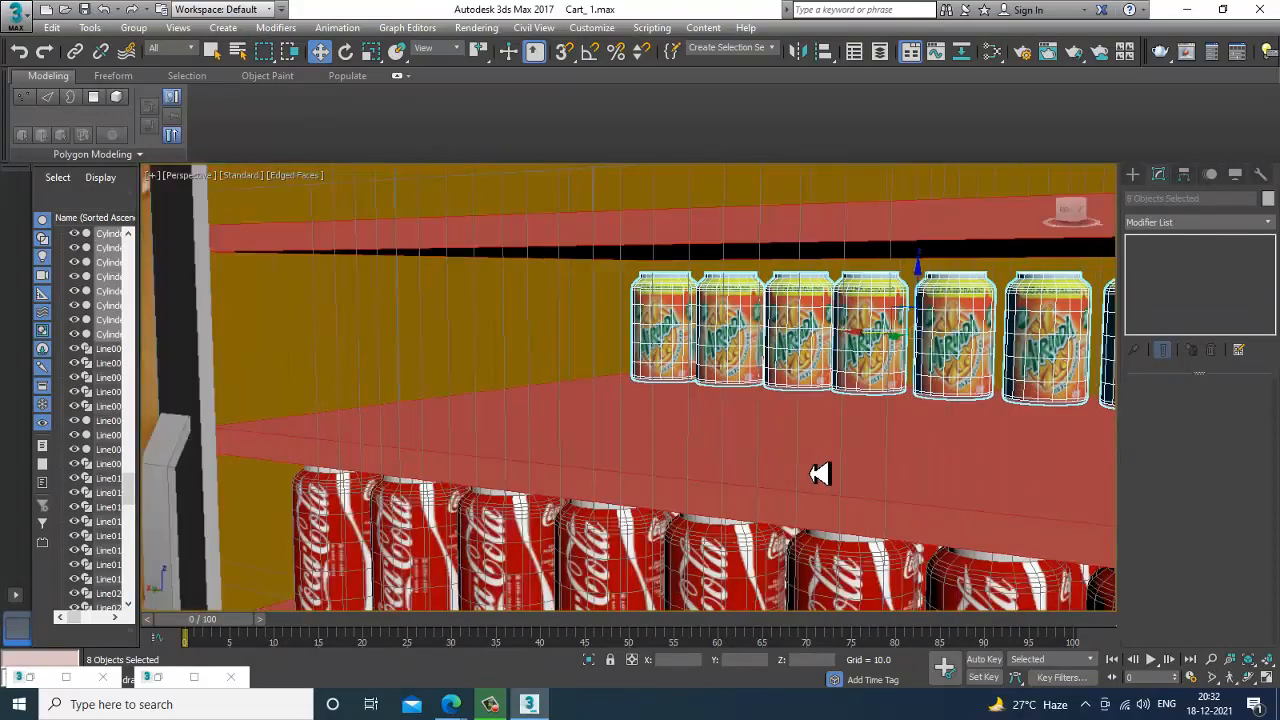
scroll(840, 462, down, 5)
drag(837, 409, 605, 462)
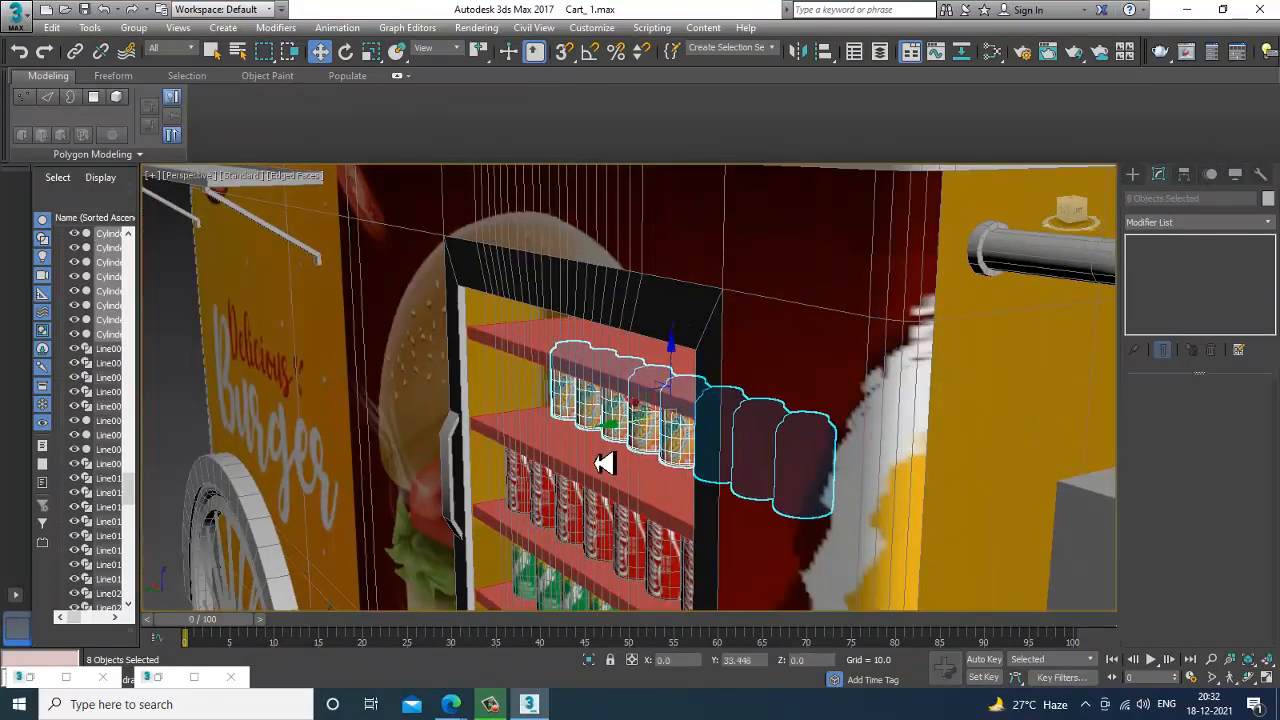
key(alt+w)
middle_click(451, 349)
key(alt+w)
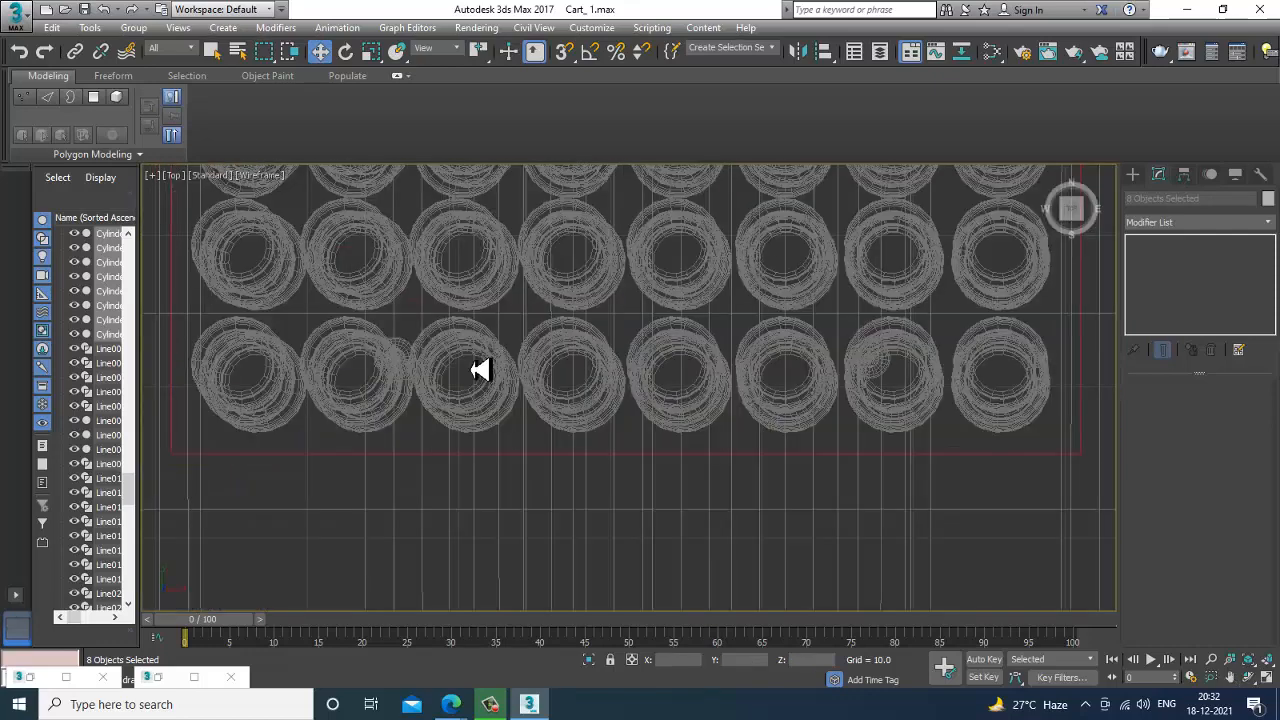
Clone the front row of Mirinda cans along Y until six rows fill the depth of the shelf.
scroll(600, 449, down, 5)
scroll(560, 391, up, 4)
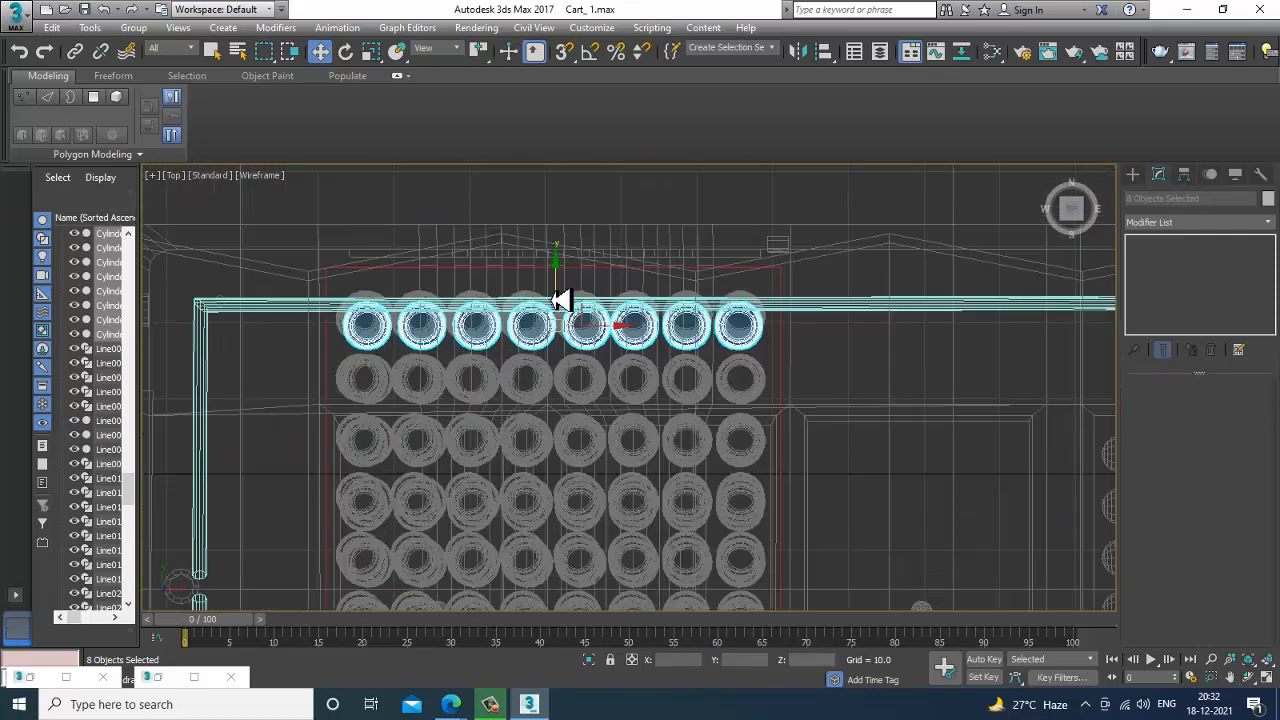
drag(562, 300, 604, 327)
mouse_move(557, 291)
mouse_down()
mouse_move(567, 343)
mouse_move(581, 350)
mouse_up()
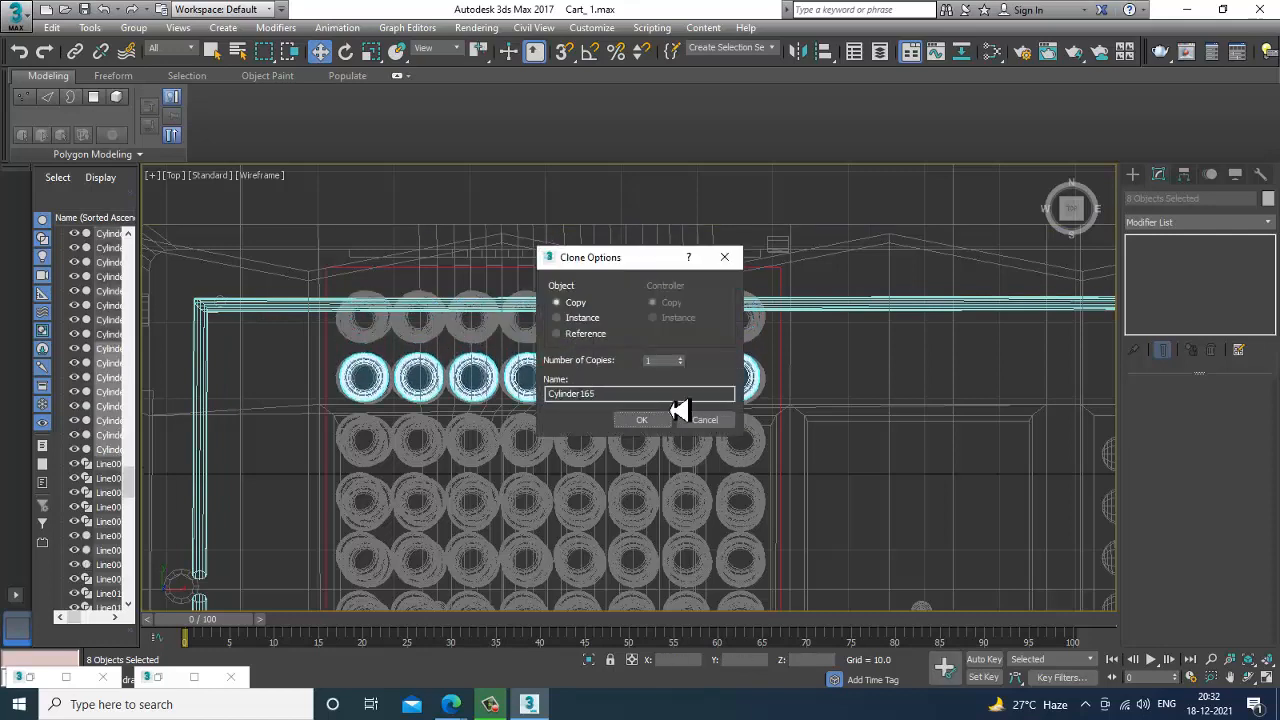
click(652, 423)
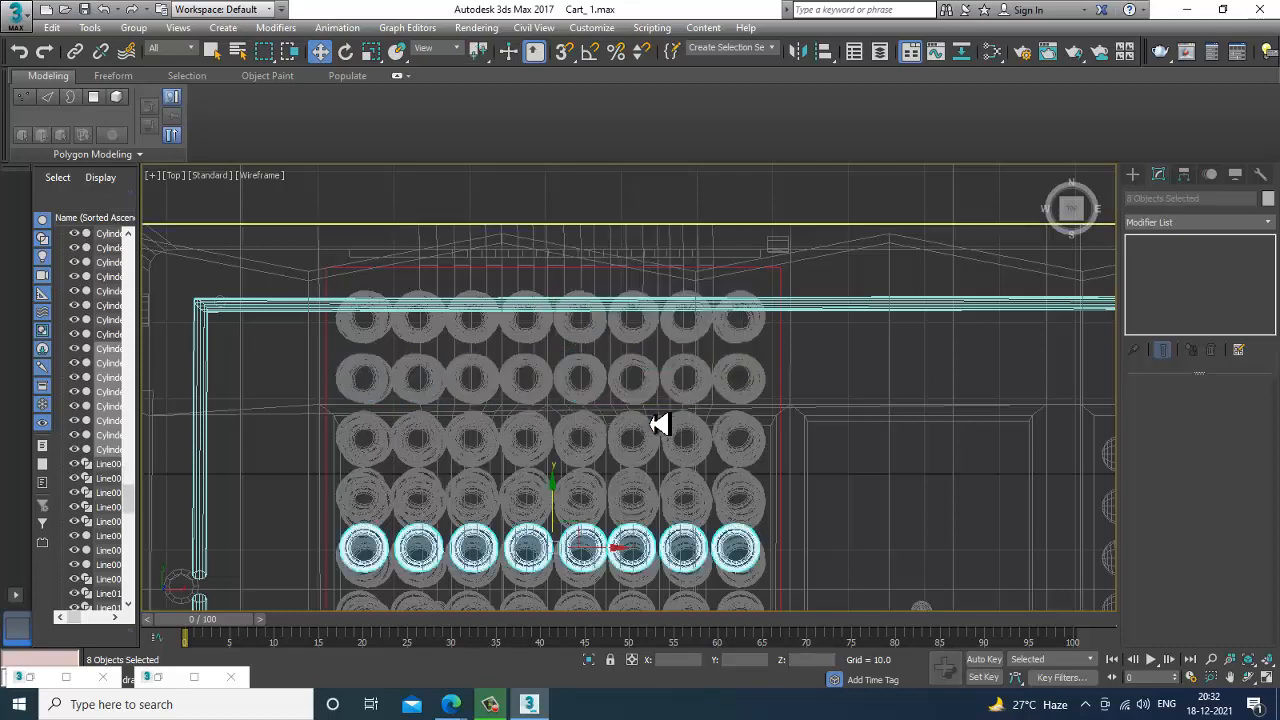
middle_drag(653, 423, 678, 155)
mouse_move(585, 245)
shift+mouse_down()
mouse_move(590, 285)
mouse_move(608, 300)
shift+mouse_up()
click(627, 425)
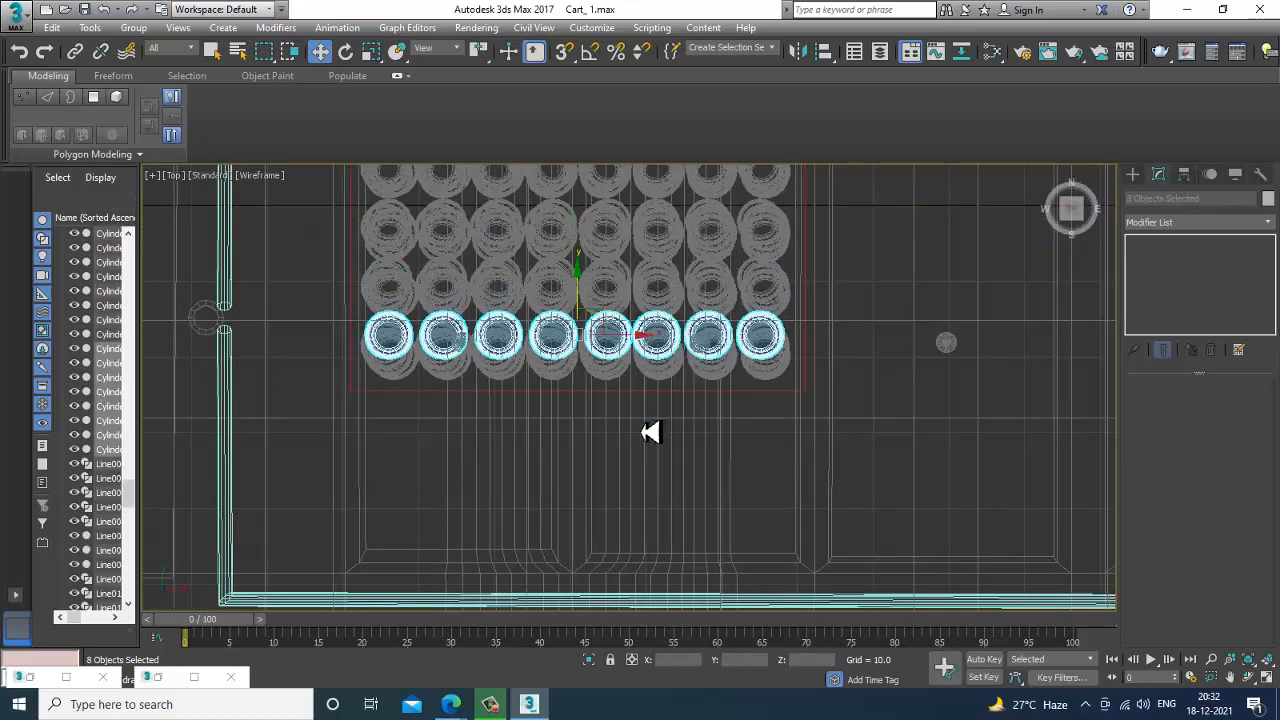
Examine the filled Mirinda shelf and the shelves below it in the perspective view, with nothing selected.
key(alt+w)
key(alt+w)
scroll(806, 471, up, 3)
alt+middle_drag(858, 454, 886, 474)
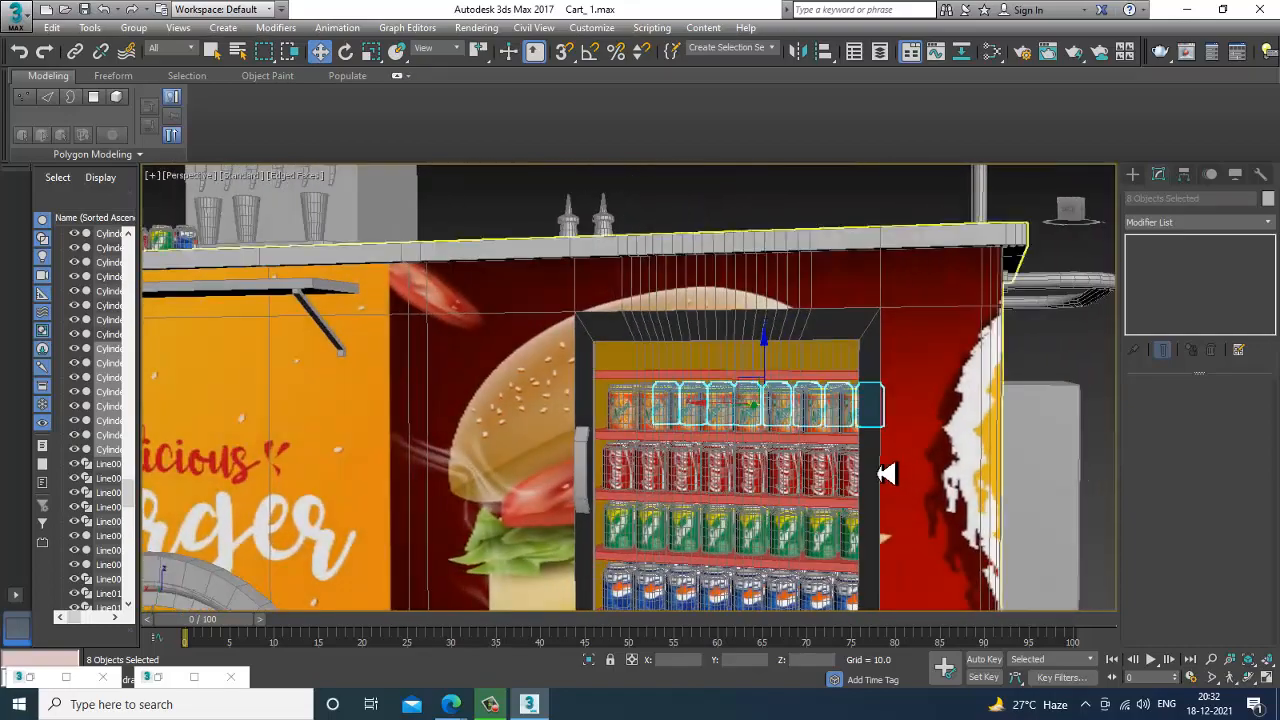
scroll(886, 474, down, 5)
click(858, 464)
scroll(708, 476, up, 5)
scroll(886, 471, up, 4)
alt+middle_drag(692, 416, 722, 430)
scroll(735, 458, down, 3)
Select all the Pepsi cans on the fridge's lowest shelf in wireframe display, leaving the shelf board out of the selection.
key(F3)
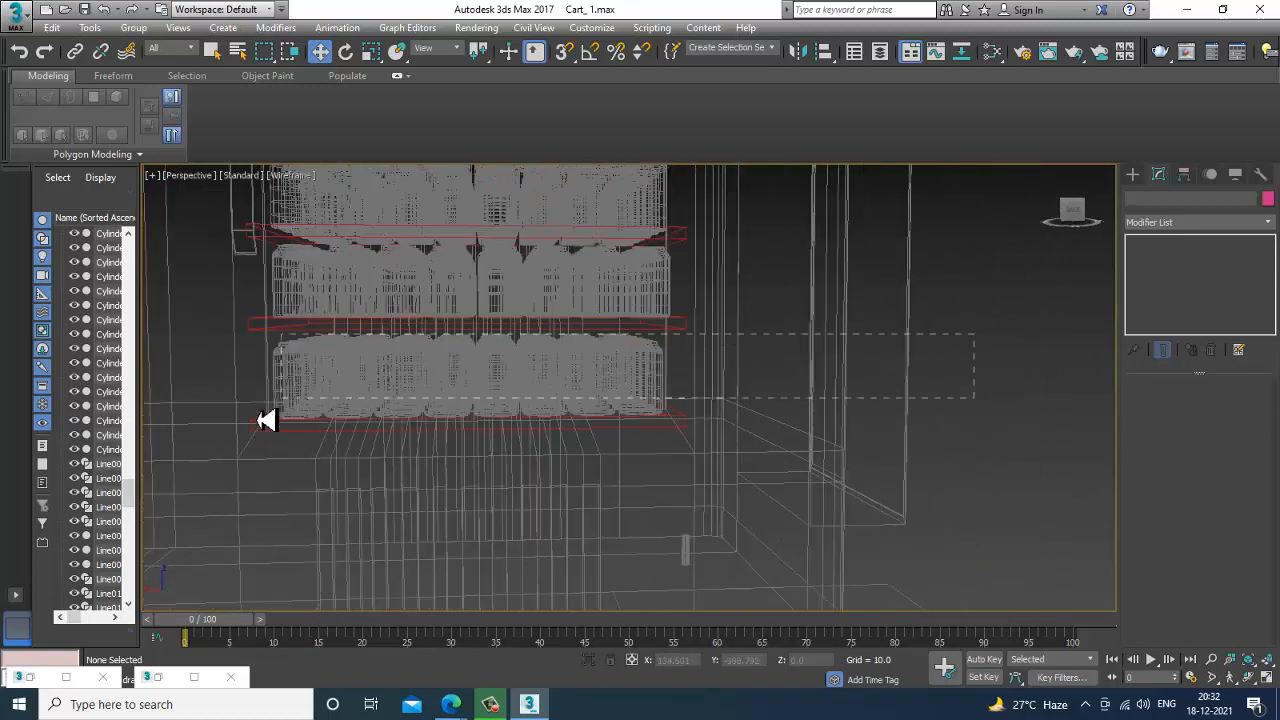
drag(229, 408, 226, 400)
alt+drag(716, 188, 716, 190)
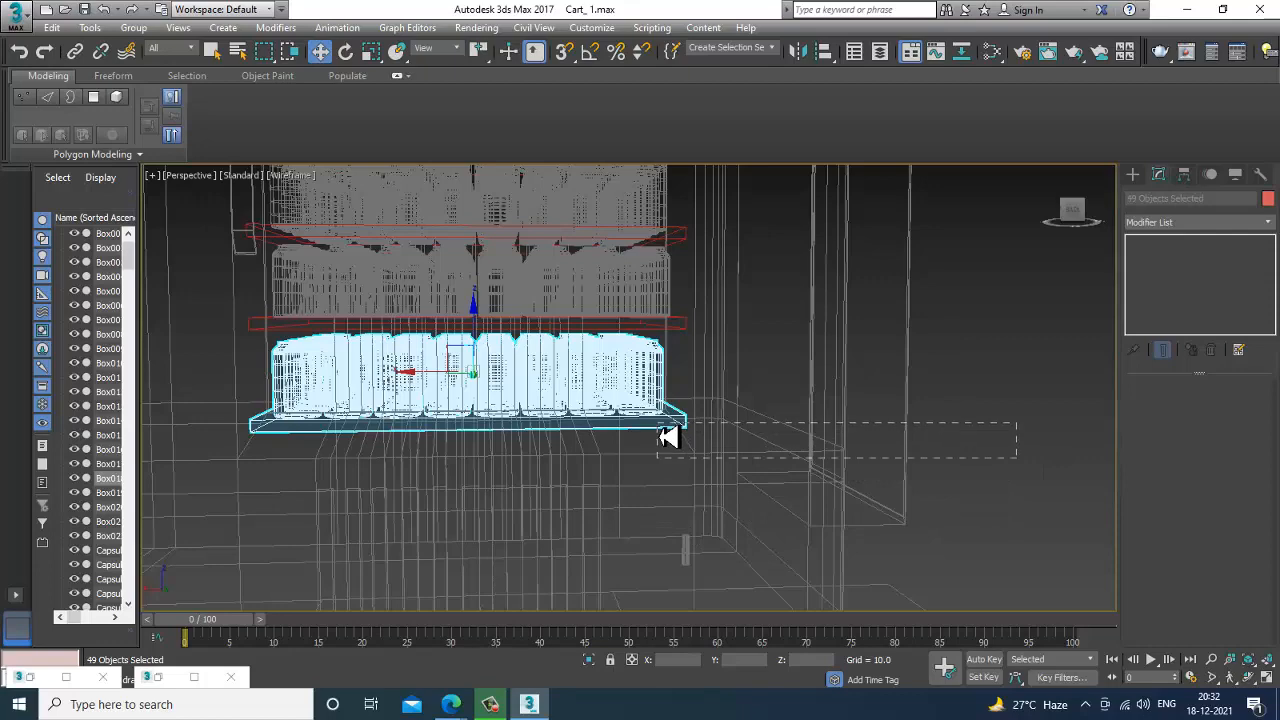
alt+drag(668, 436, 664, 436)
key(alt+w)
middle_click(931, 489)
key(alt+w)
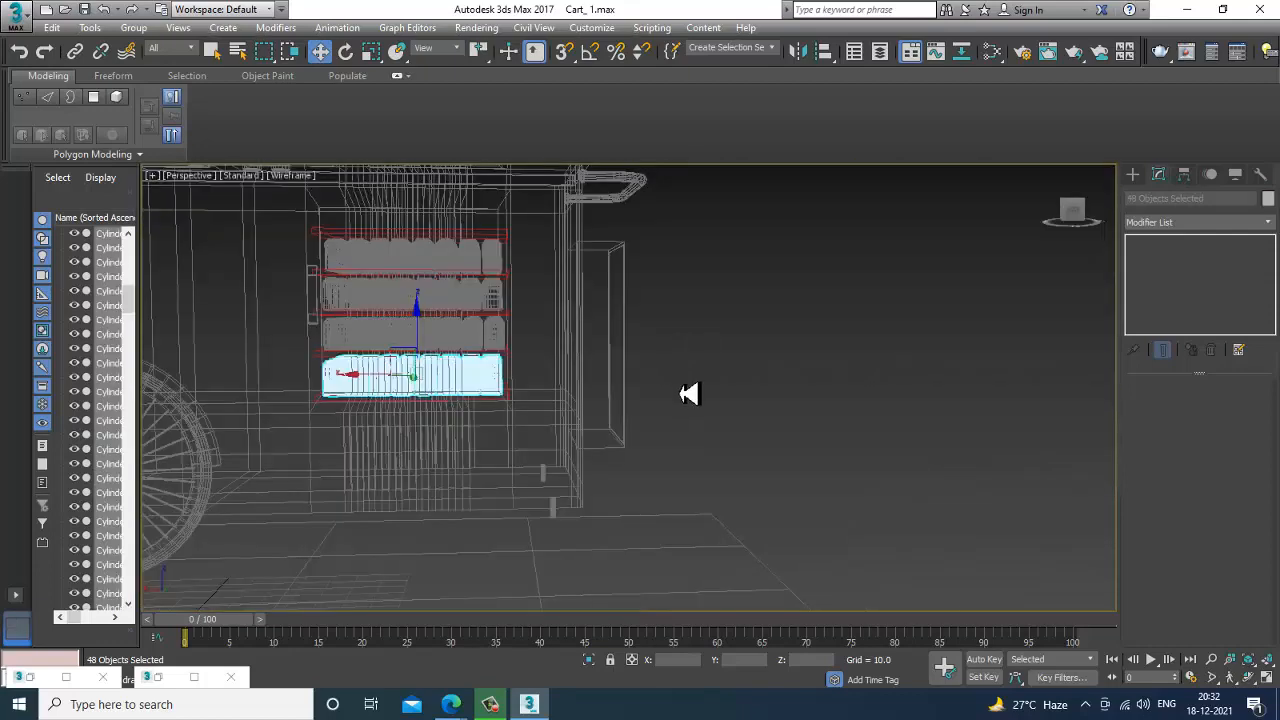
Clone the selected Pepsi cans straight up to the empty top shelf above the Mirinda cans.
scroll(594, 423, up, 3)
key(F3)
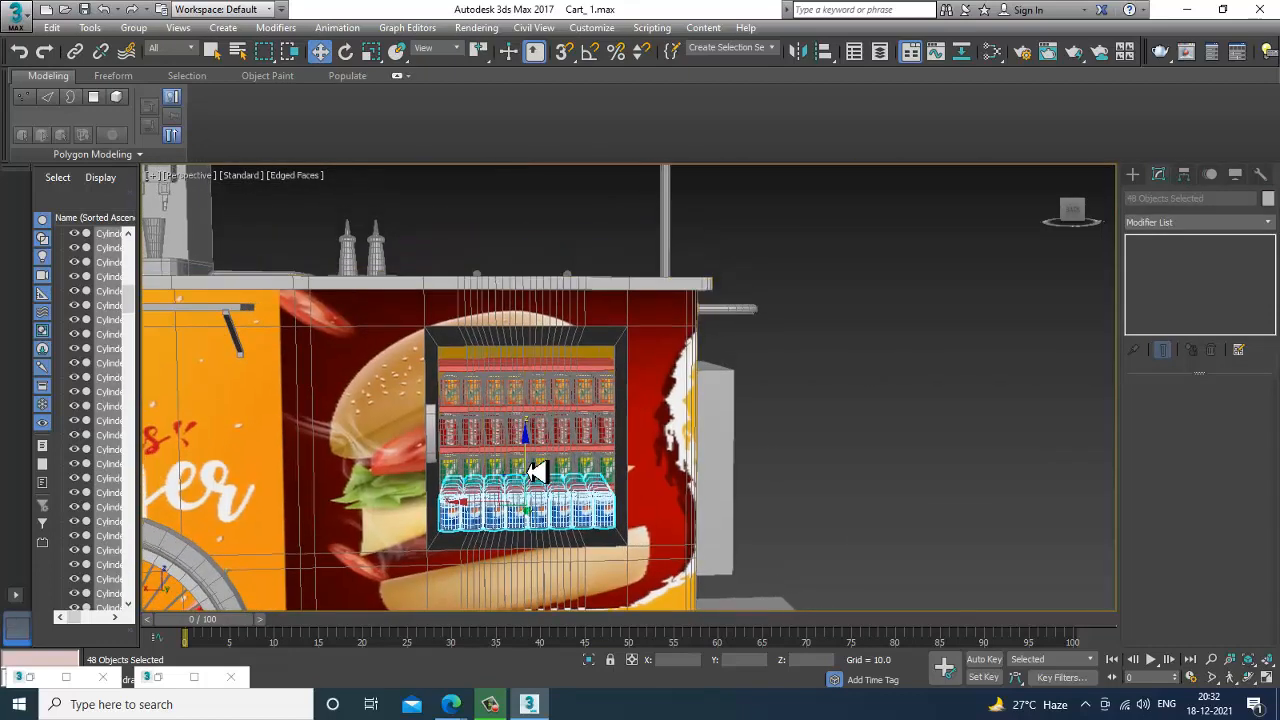
drag(537, 472, 541, 320)
click(668, 421)
Raise the copied Pepsi cans slightly so their bases rest on the top shelf.
key(F3)
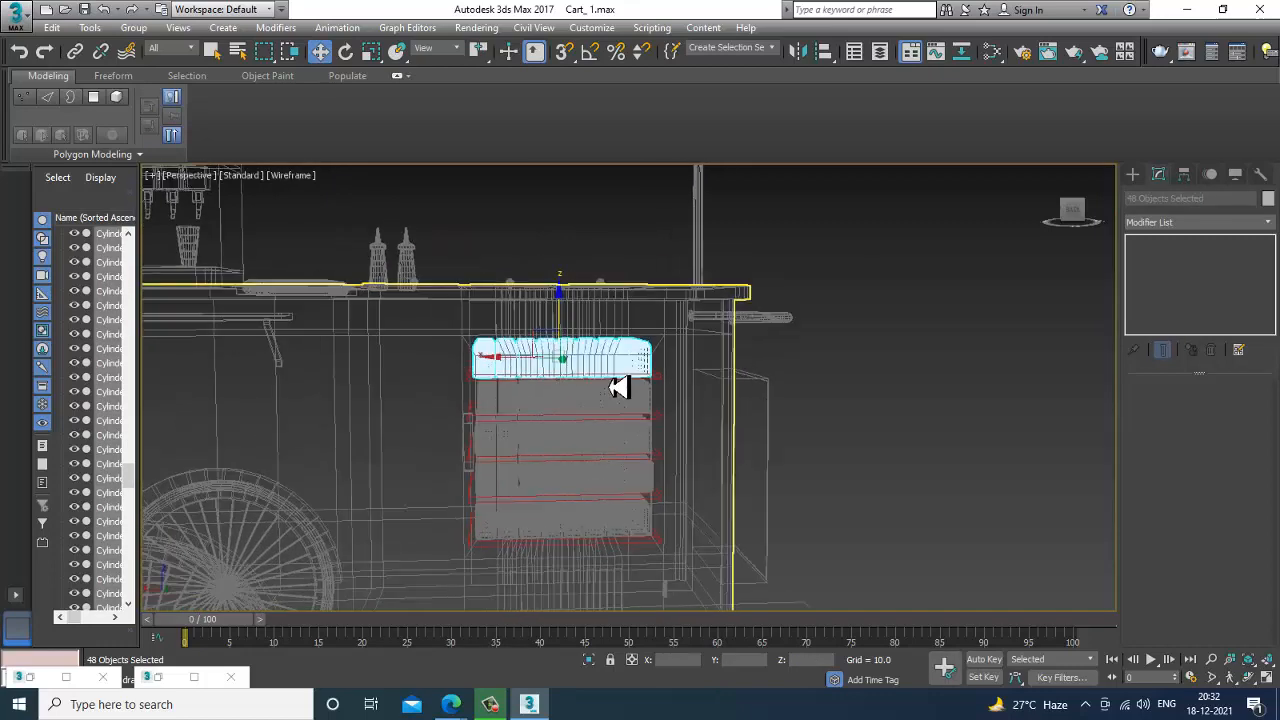
scroll(600, 400, up, 5)
key(F3)
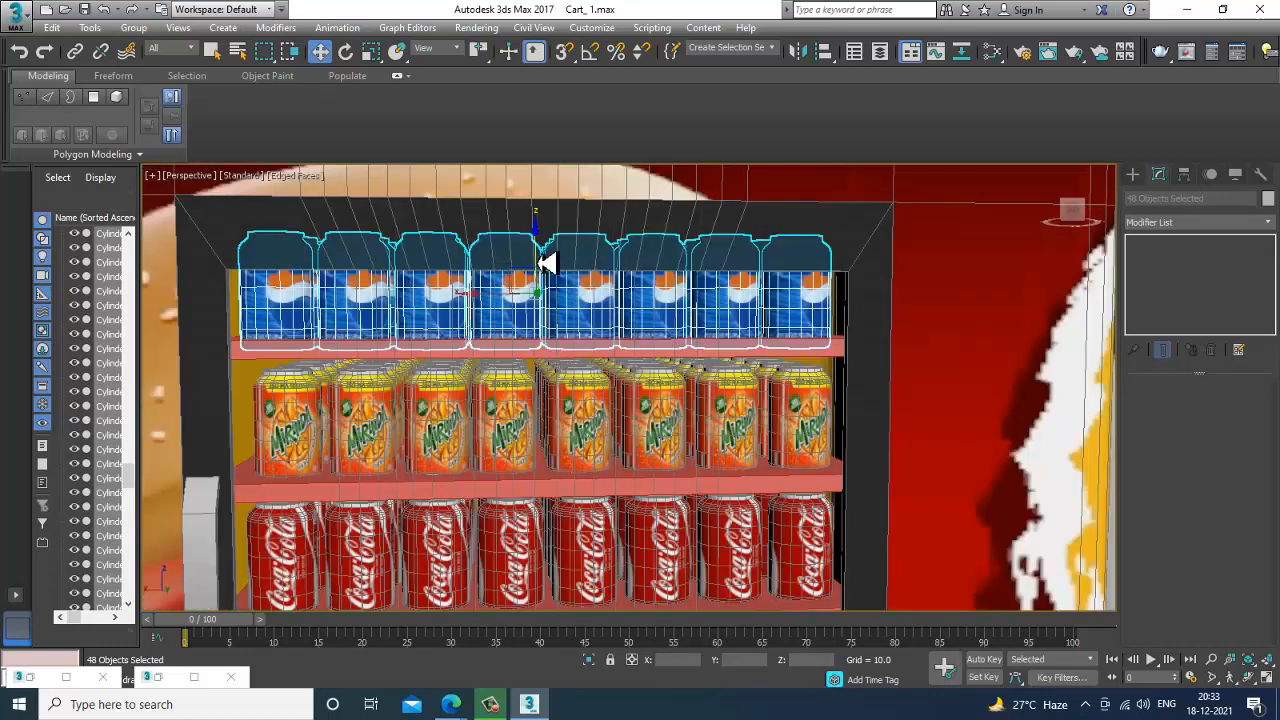
mouse_move(545, 262)
mouse_down()
mouse_move(537, 246)
mouse_move(546, 260)
mouse_up()
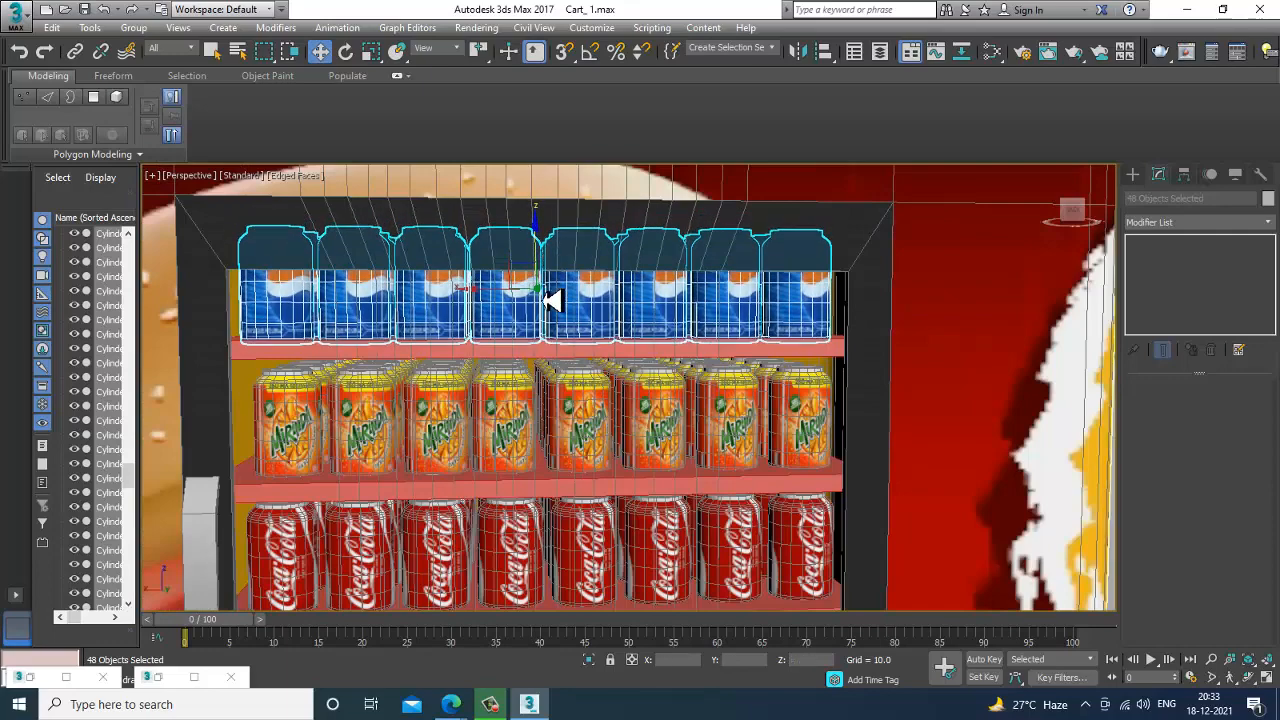
Clear the selection and examine the stocked fridge up close and the whole cart from a distance.
scroll(565, 368, down, 5)
alt+middle_drag(755, 451, 931, 391)
scroll(824, 420, up, 3)
alt+middle_drag(821, 421, 791, 400)
scroll(791, 400, down, 3)
click(928, 406)
scroll(666, 366, up, 5)
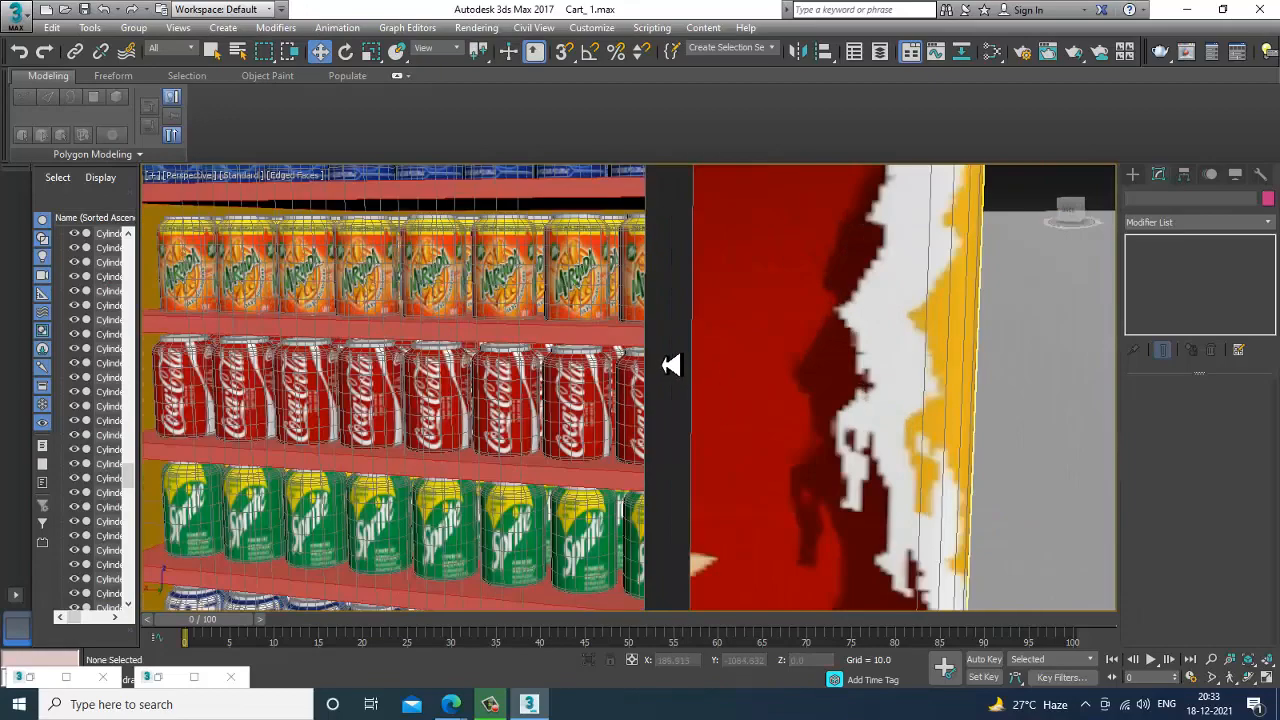
scroll(669, 366, down, 2)
scroll(643, 403, down, 6)
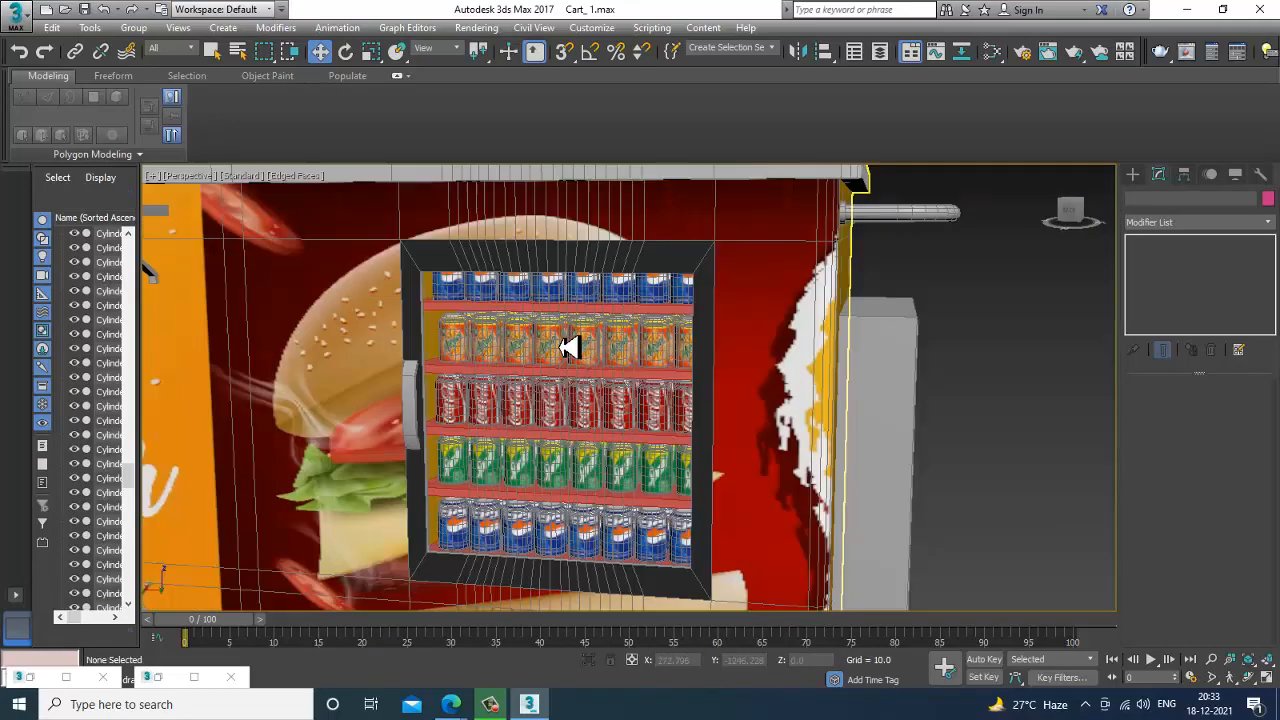
Bring up the food cart.jpg reference image, show its fridge and countertop, and place it beside the model with the material editor minimized.
click(164, 680)
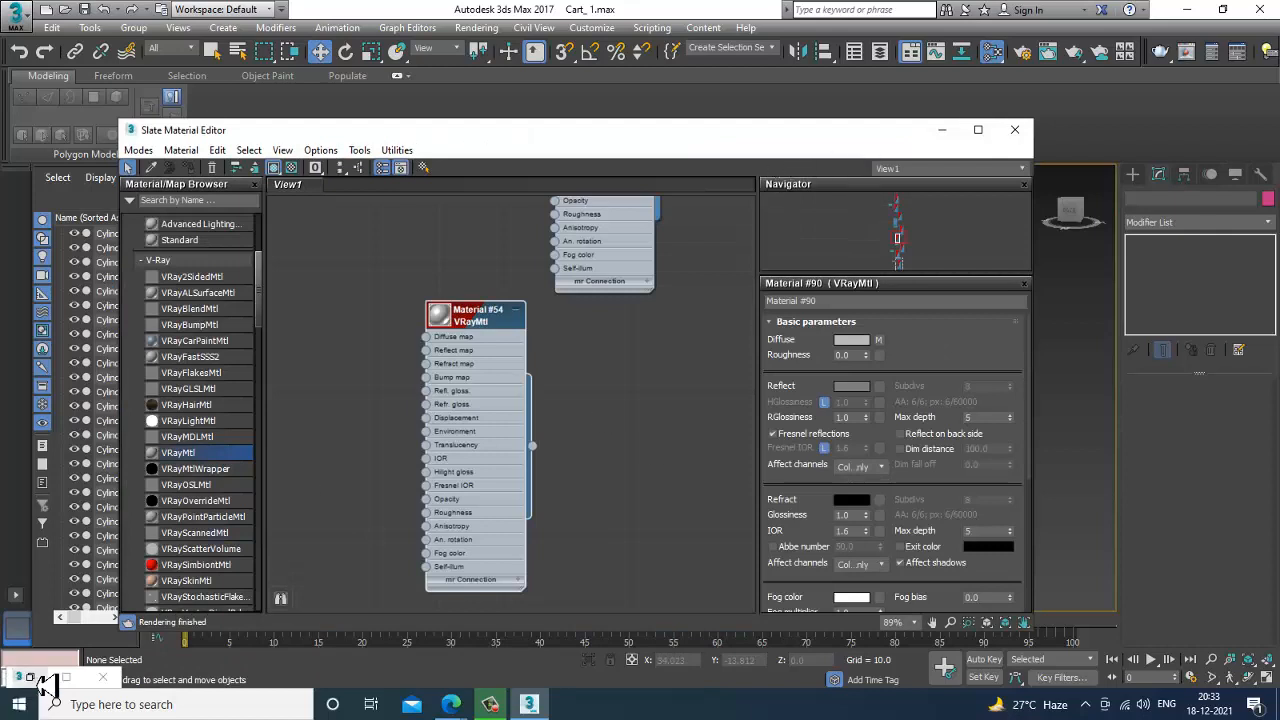
click(44, 682)
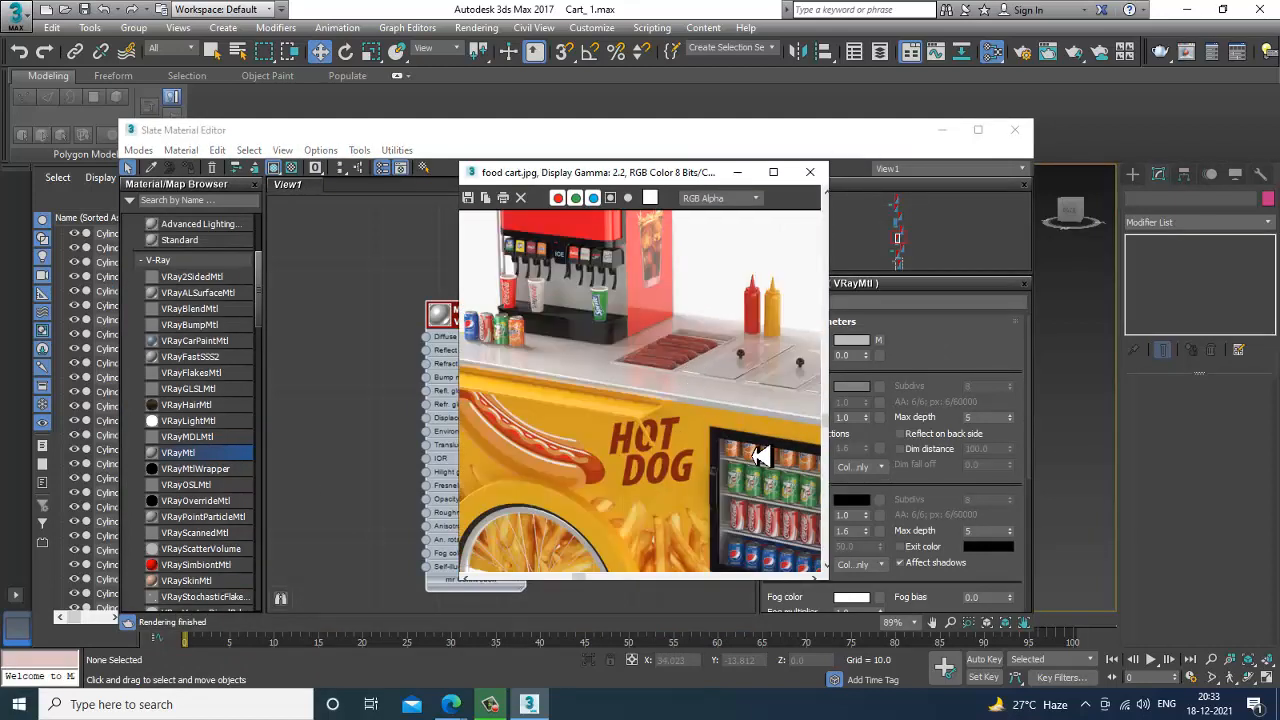
middle_drag(760, 455, 693, 385)
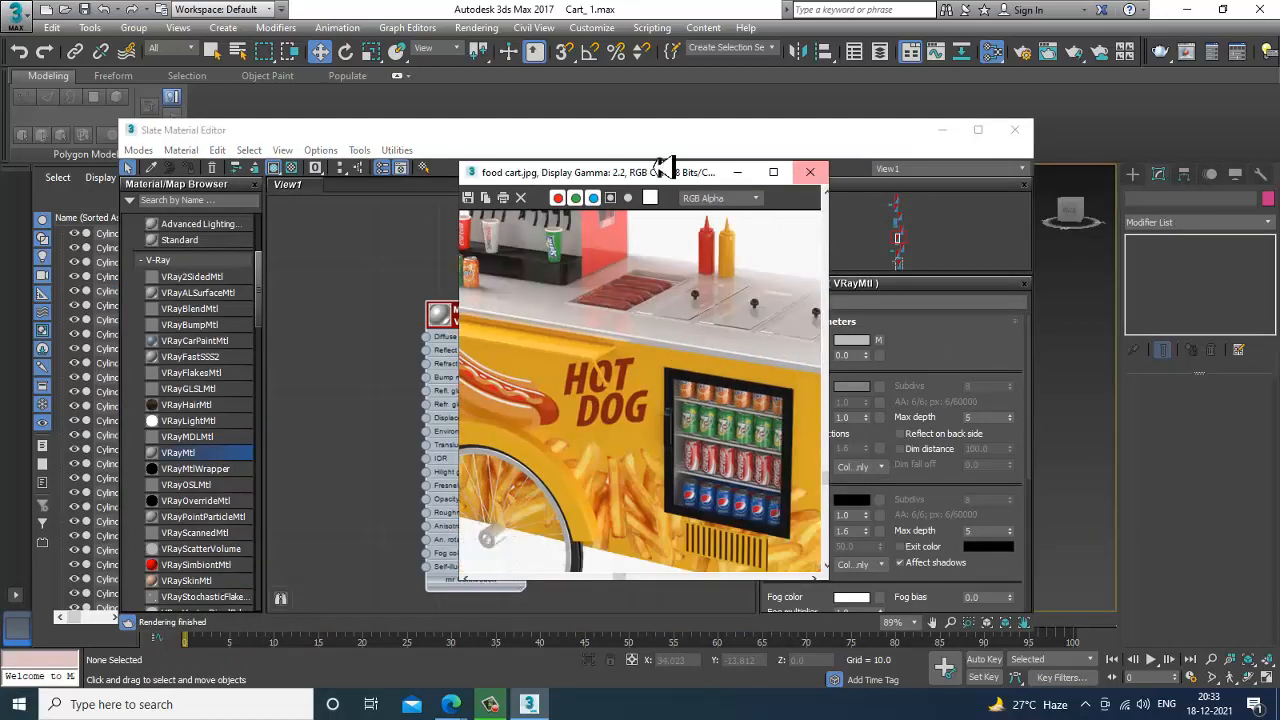
drag(655, 172, 290, 225)
click(942, 130)
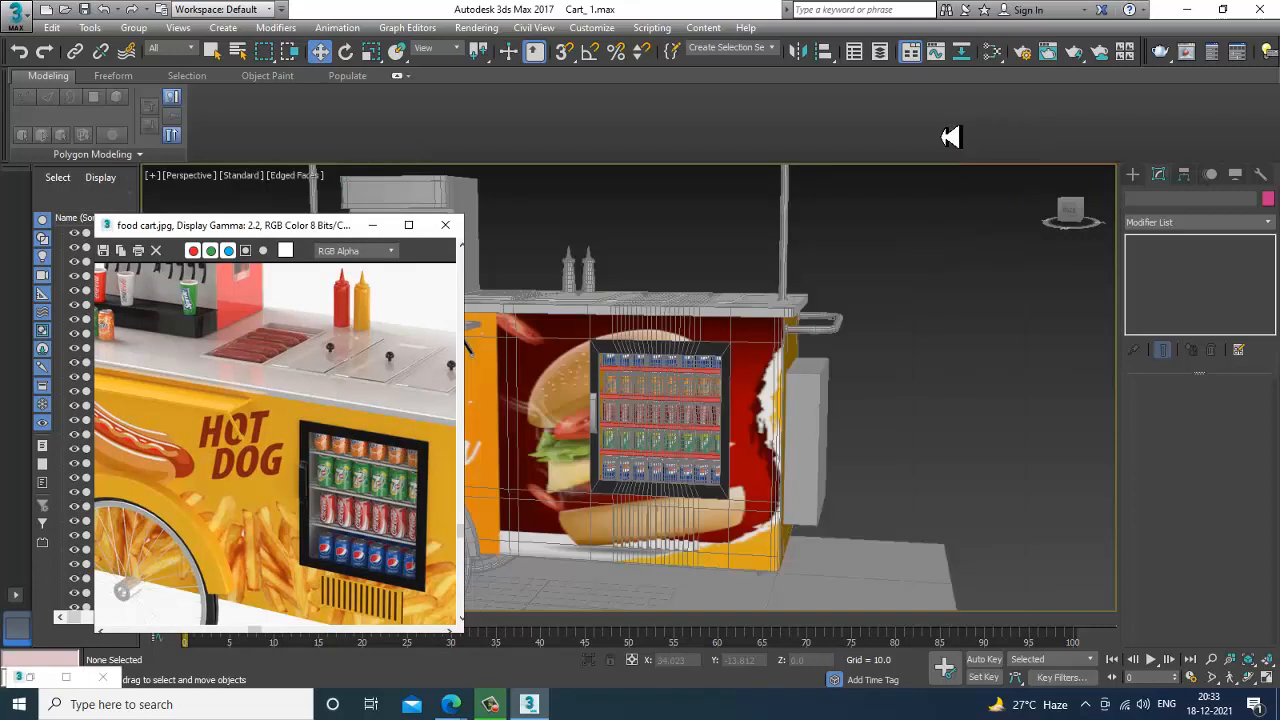
Select only the countertop polygons of the cart body, leaving the body panels below out of the selection.
click(810, 337)
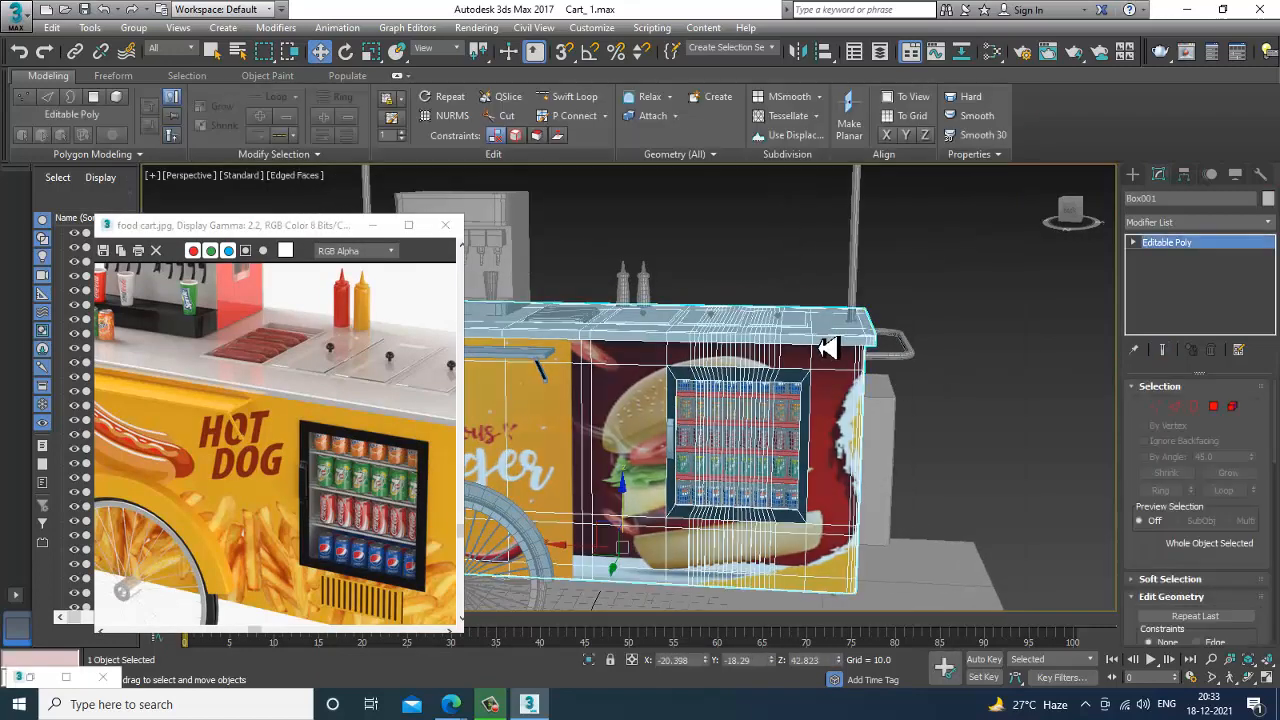
middle_drag(819, 346, 853, 351)
click(1214, 407)
key(alt+w)
key(alt+w)
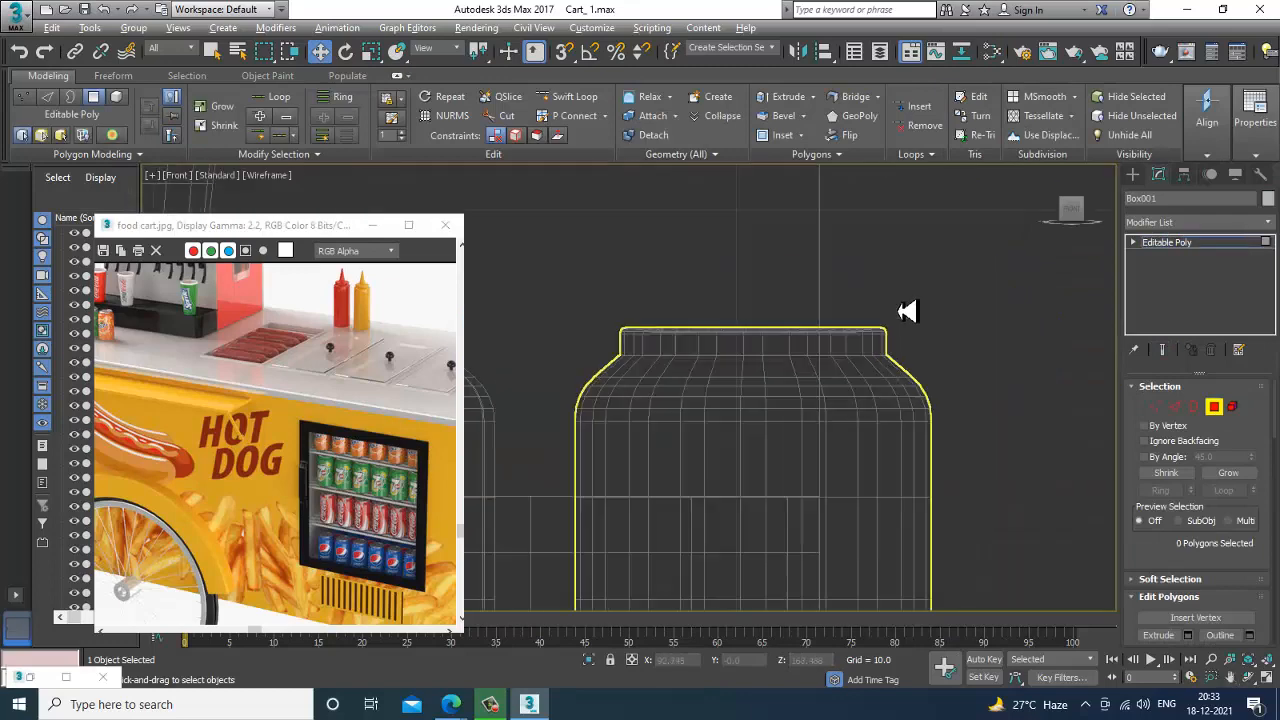
scroll(903, 309, down, 8)
middle_drag(940, 349, 942, 349)
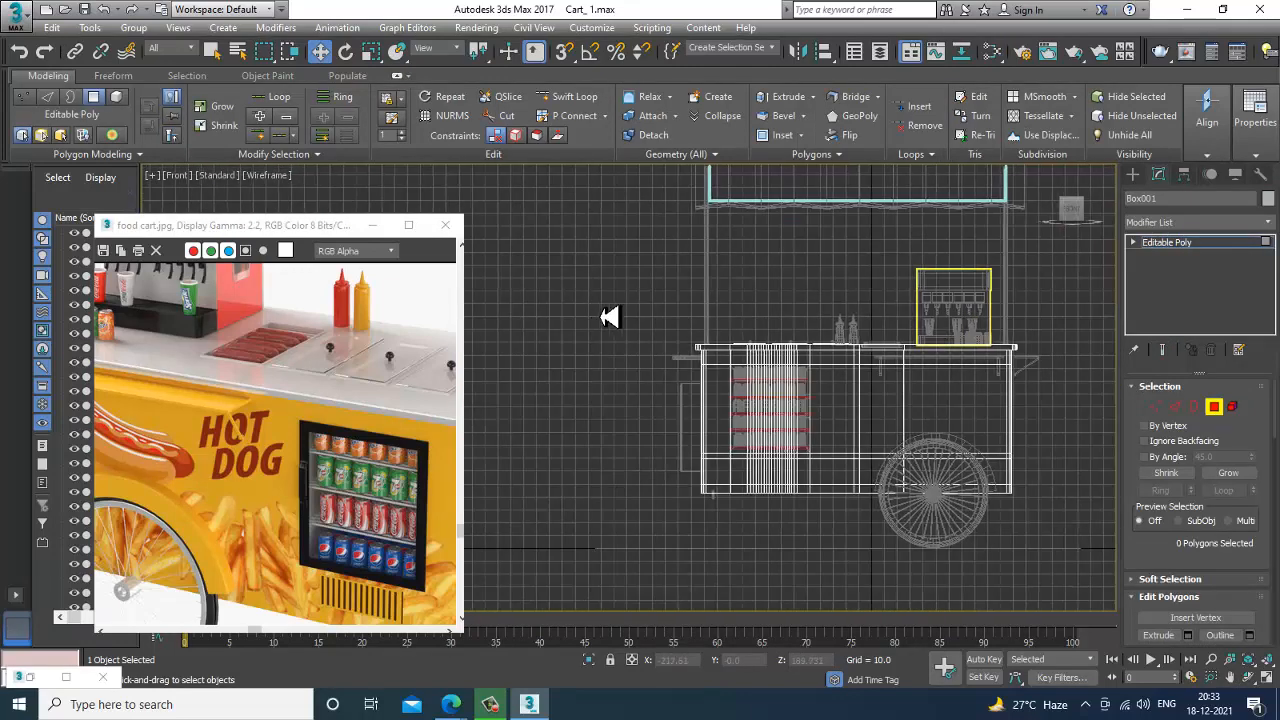
drag(610, 317, 1094, 371)
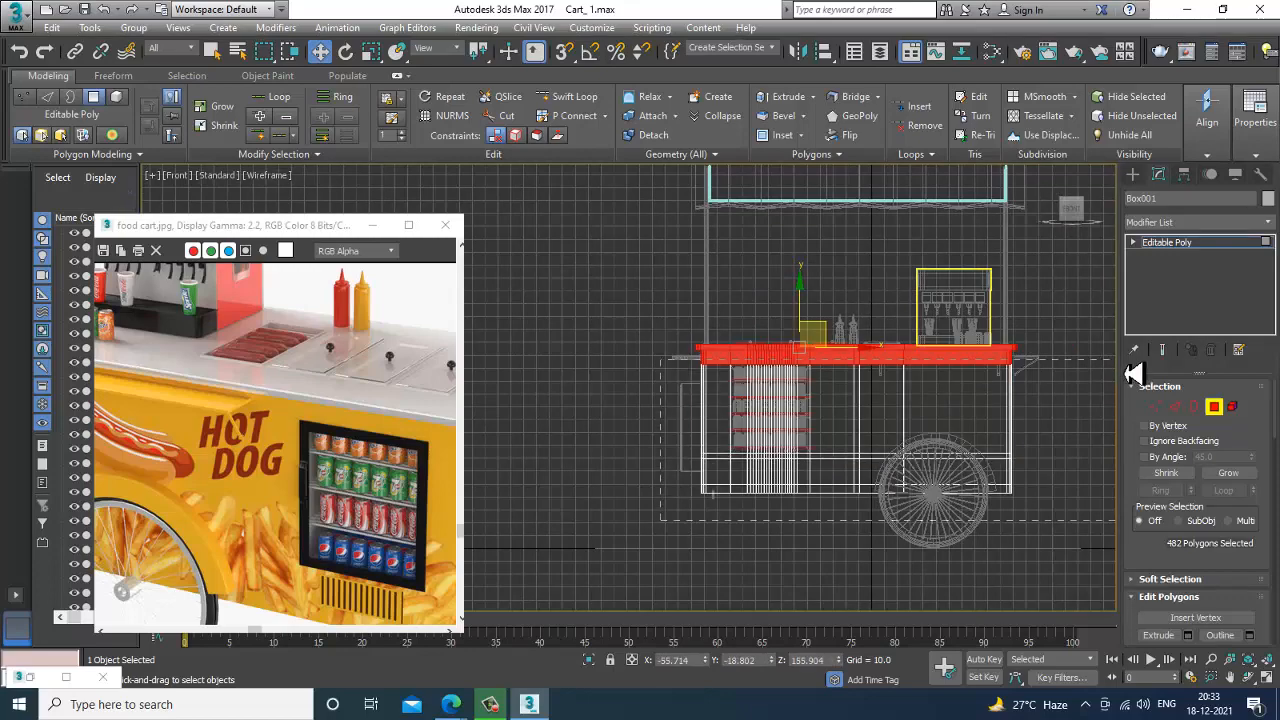
alt+drag(1125, 373, 1124, 372)
key(alt+w)
middle_click(928, 490)
key(alt+w)
alt+middle_drag(928, 490, 853, 425)
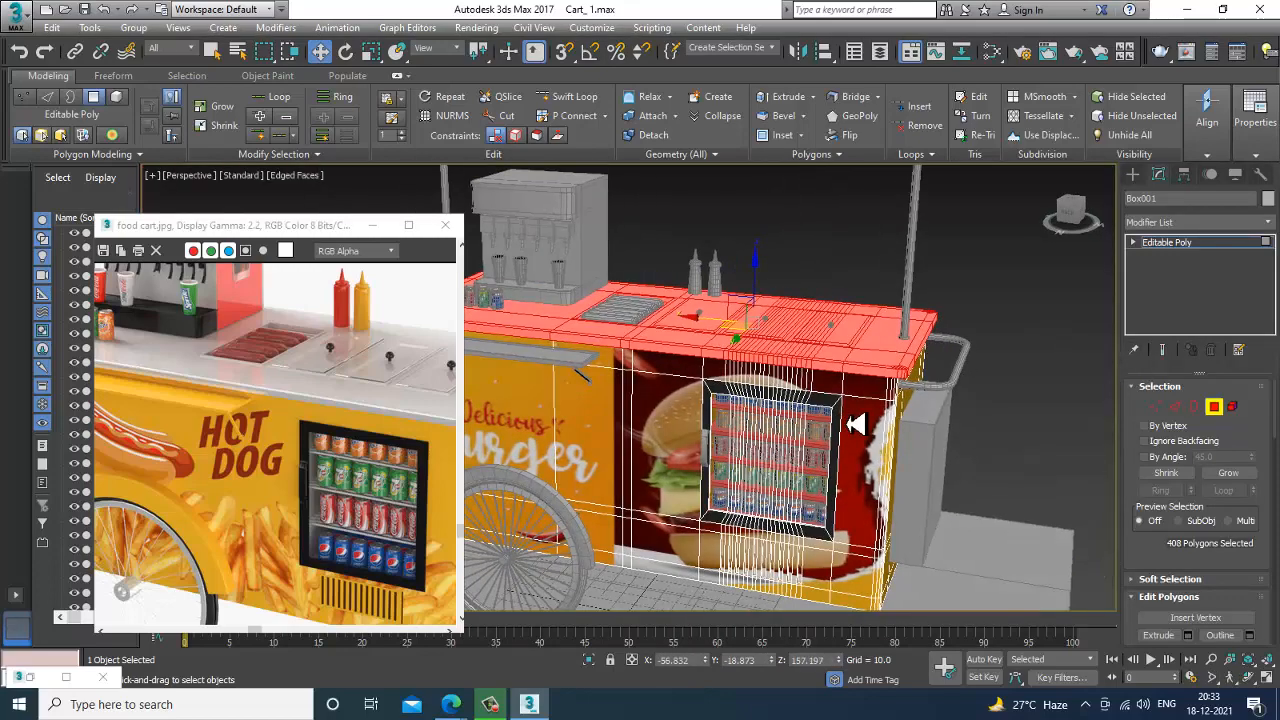
Add a new VRayMtl to the Slate material graph and name it alluminium.
key(m)
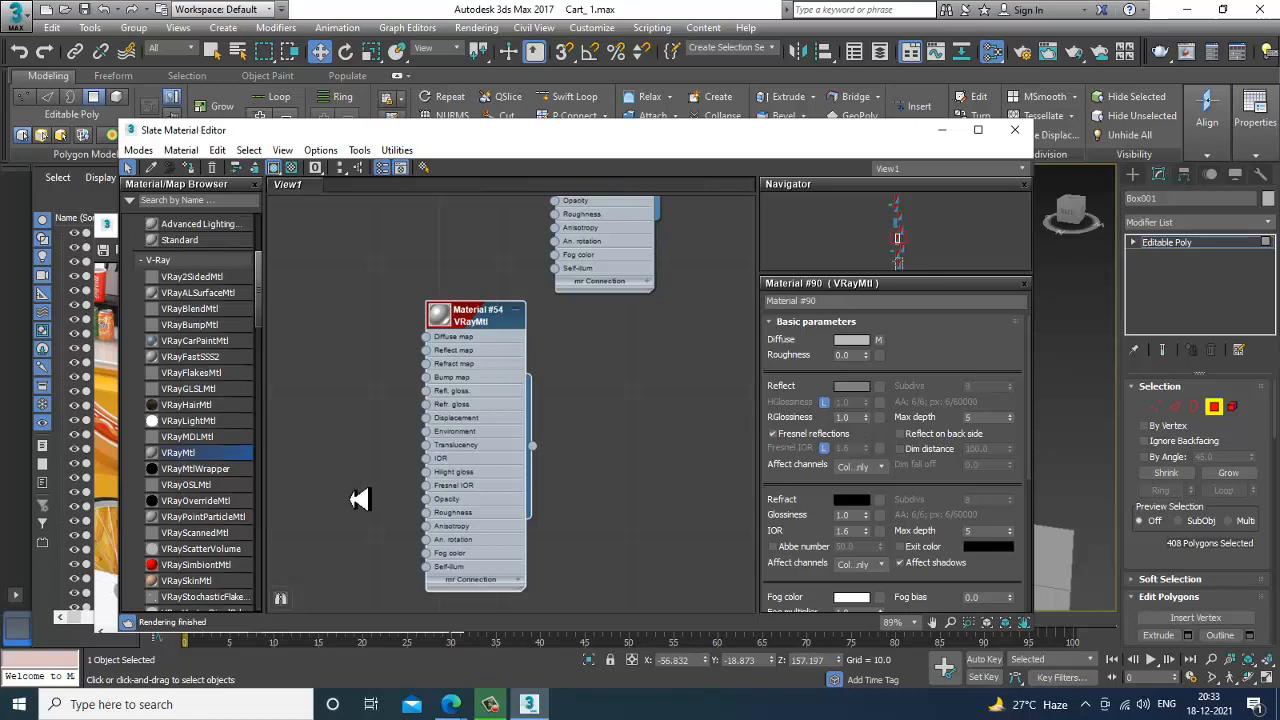
middle_drag(432, 533, 436, 298)
middle_drag(557, 437, 530, 130)
middle_drag(573, 602, 568, 200)
scroll(546, 446, down, 1)
middle_drag(546, 446, 538, 282)
drag(210, 458, 578, 384)
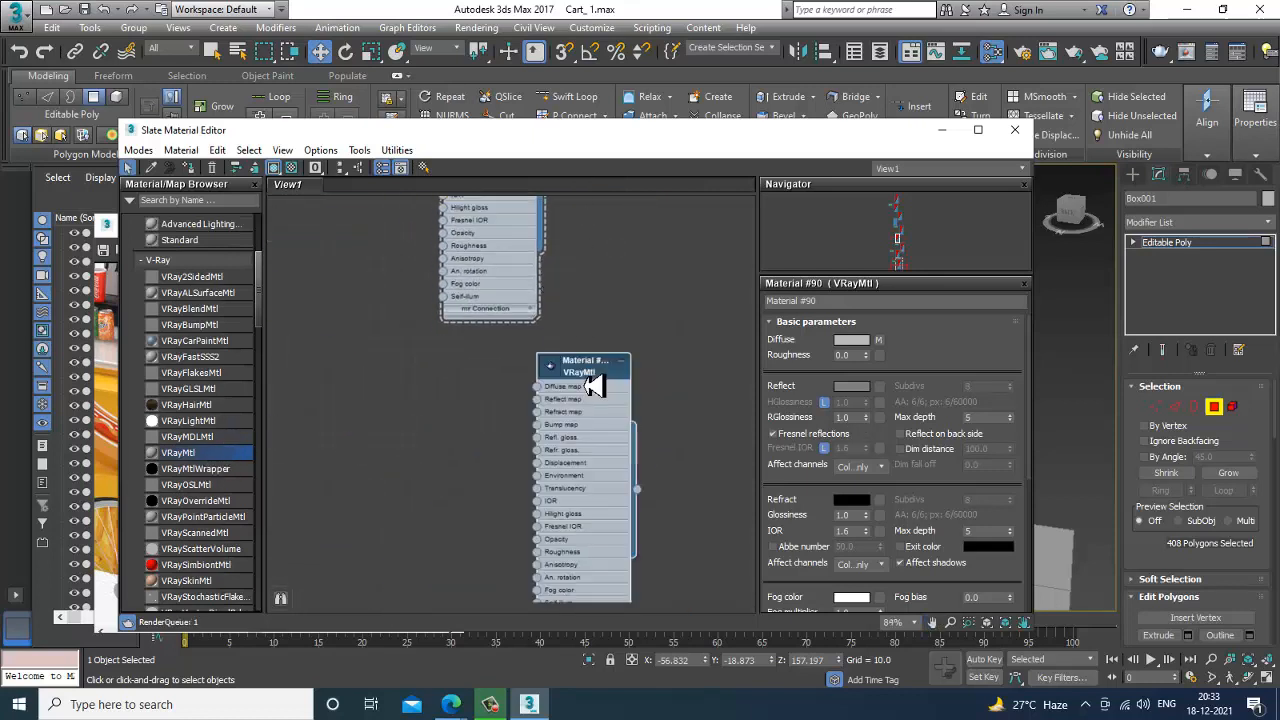
double_click(626, 380)
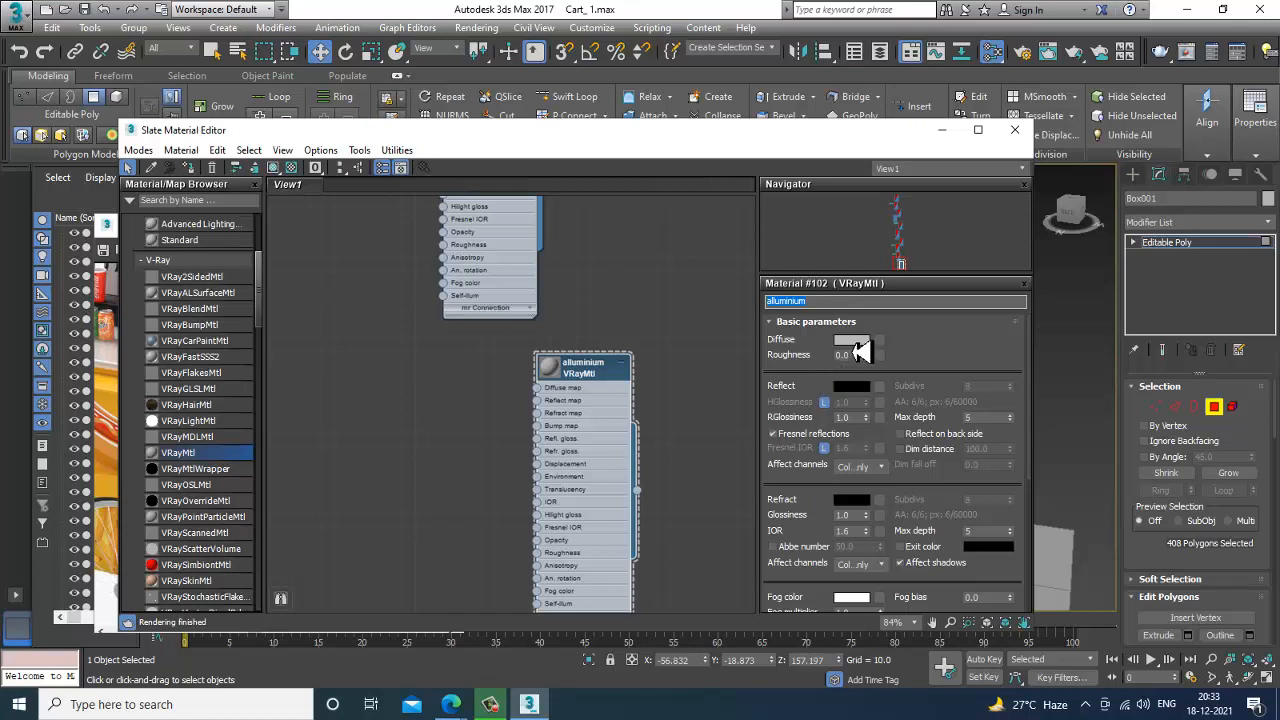
Set the alluminium material's diffuse color to black and its reflection color to a light grey of value 228.
click(853, 342)
drag(481, 186, 563, 234)
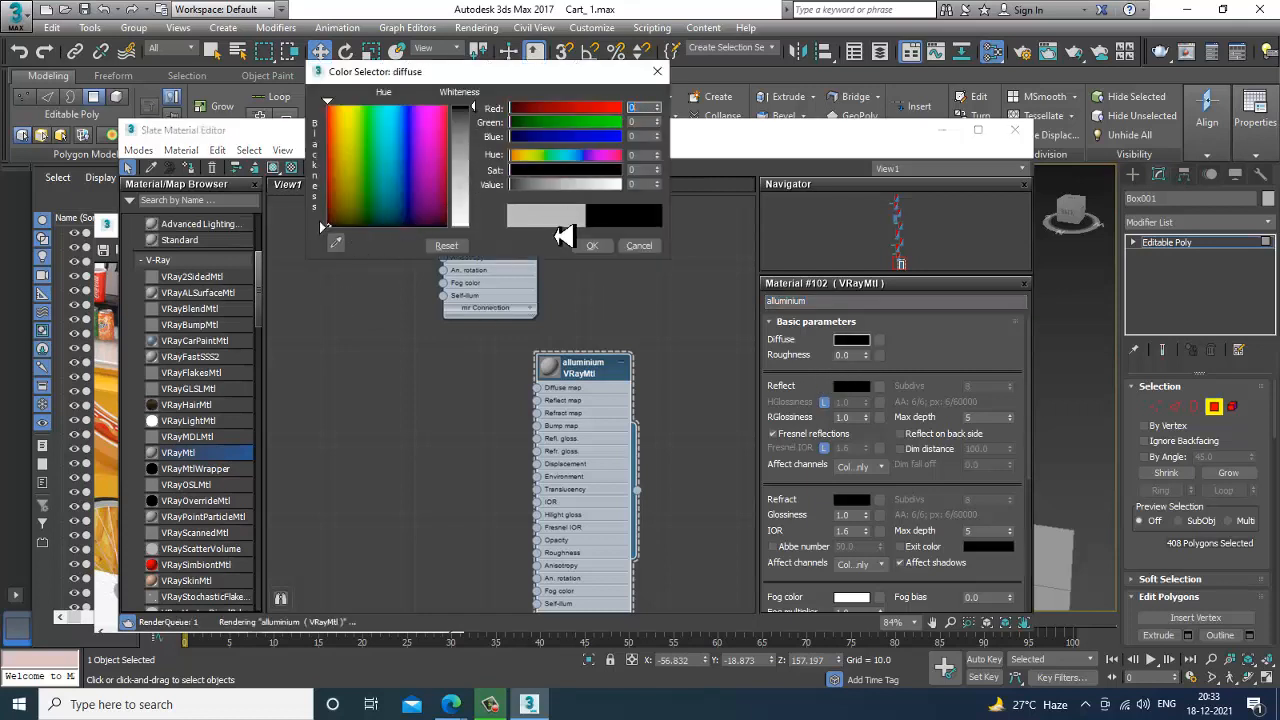
click(605, 256)
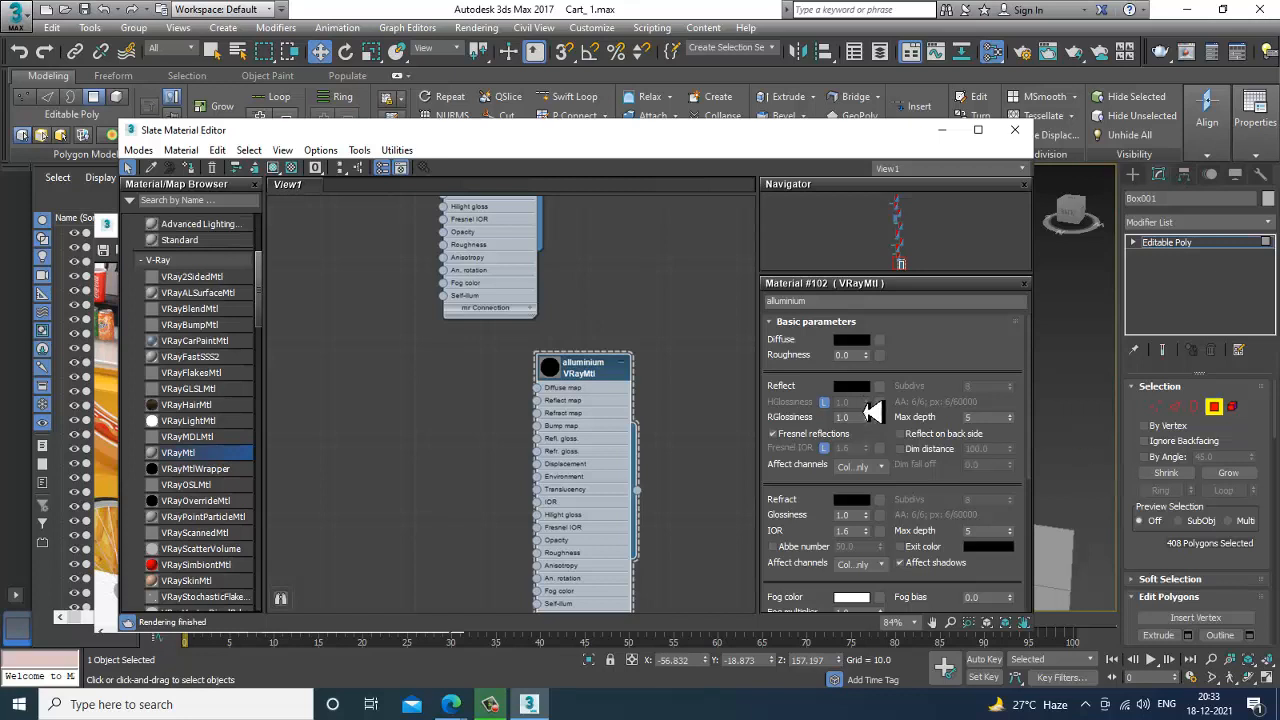
click(851, 386)
drag(478, 118, 487, 228)
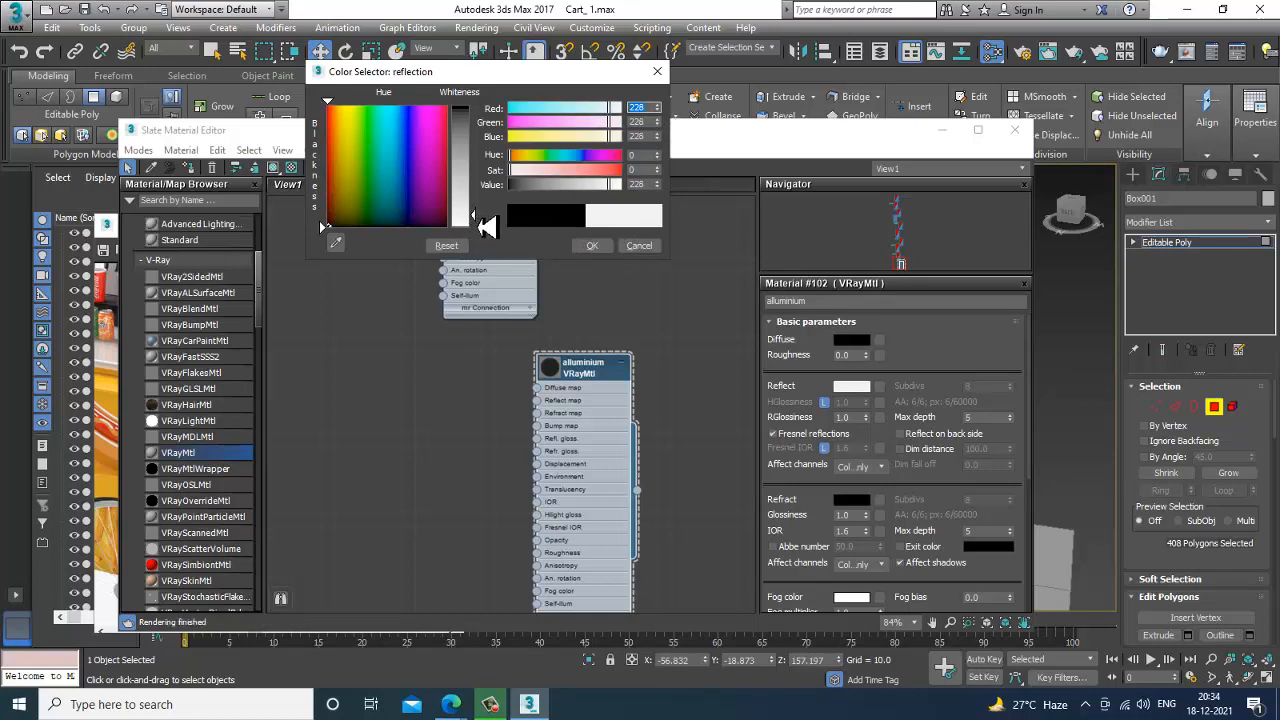
click(592, 246)
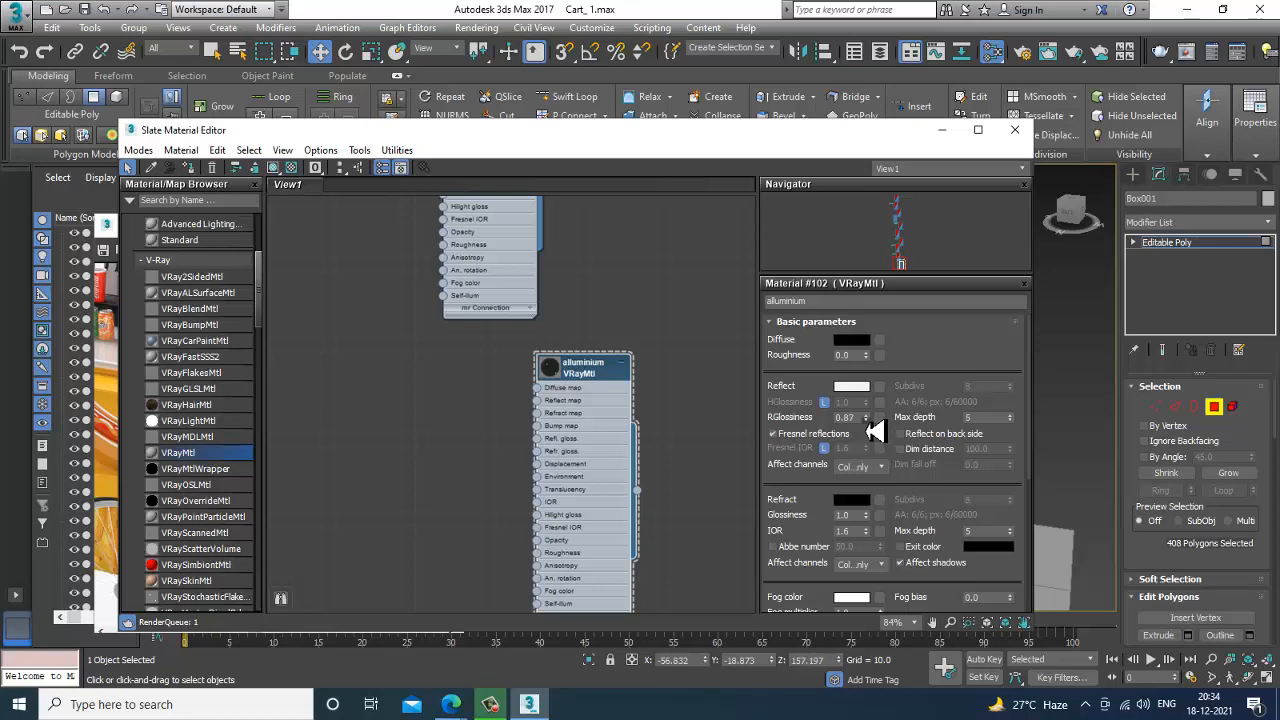
Set the alluminium material's reflection glossiness to 0.7, unlock its Fresnel IOR and set that to 20.
click(866, 420)
click(866, 420)
click(866, 420)
click(866, 420)
click(866, 420)
click(824, 448)
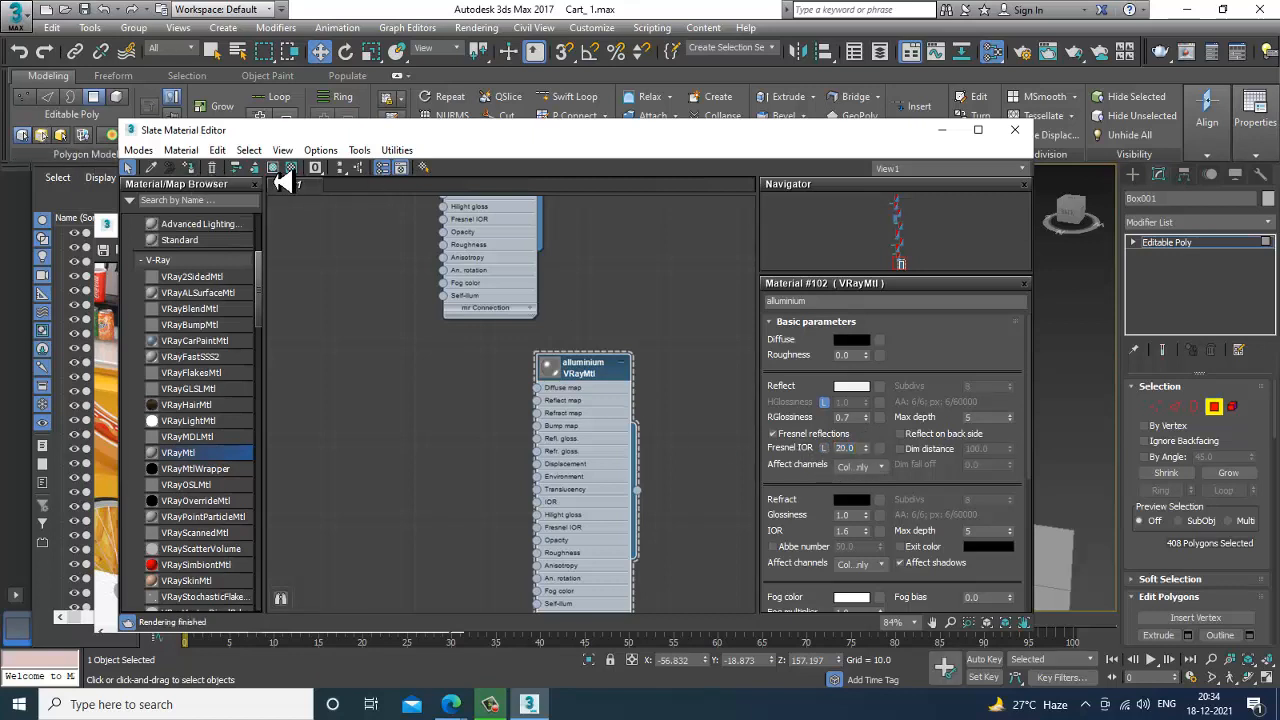
Assign the alluminium material to the selected countertop polygons and leave polygon editing.
click(948, 133)
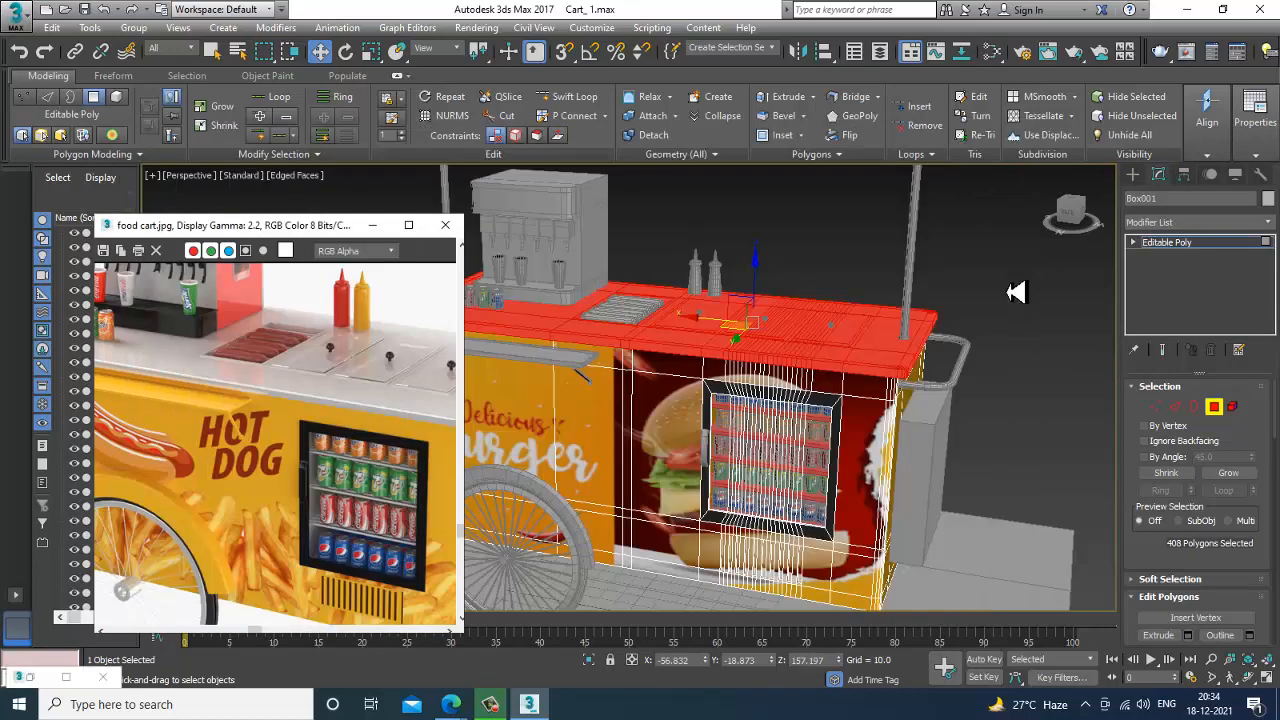
middle_drag(700, 420, 755, 390)
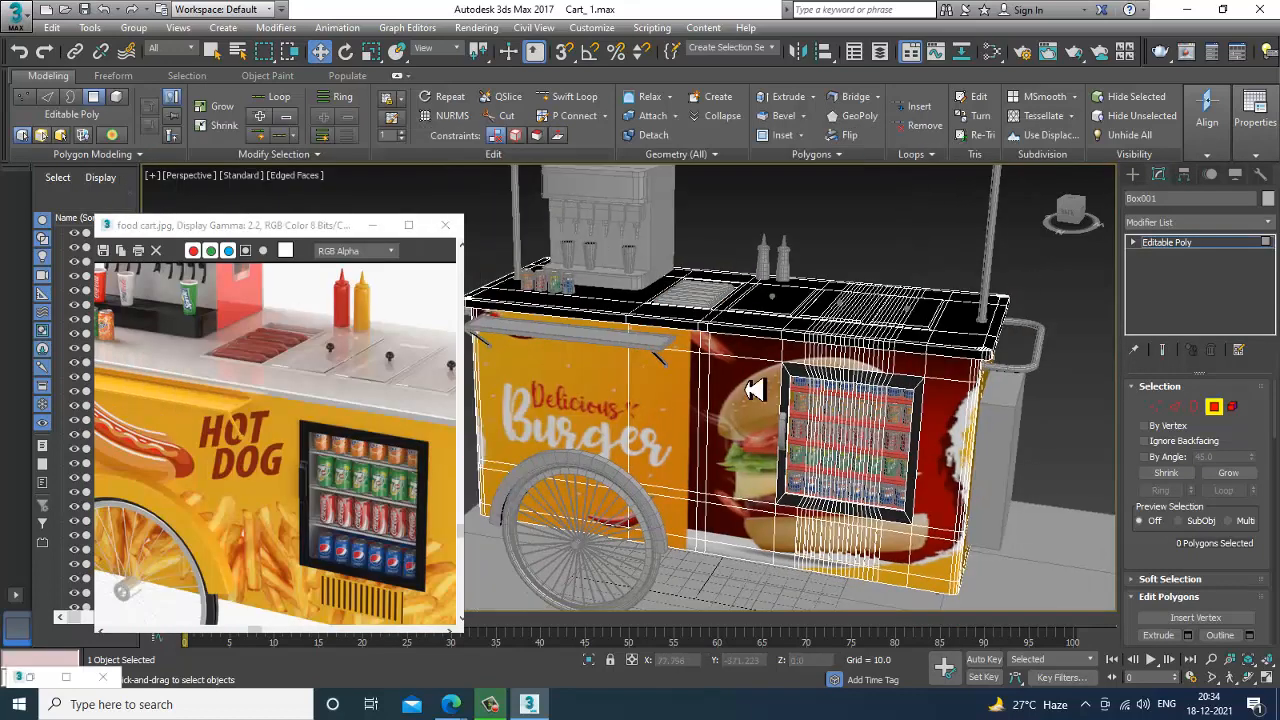
scroll(983, 340, up, 3)
middle_drag(983, 340, 826, 390)
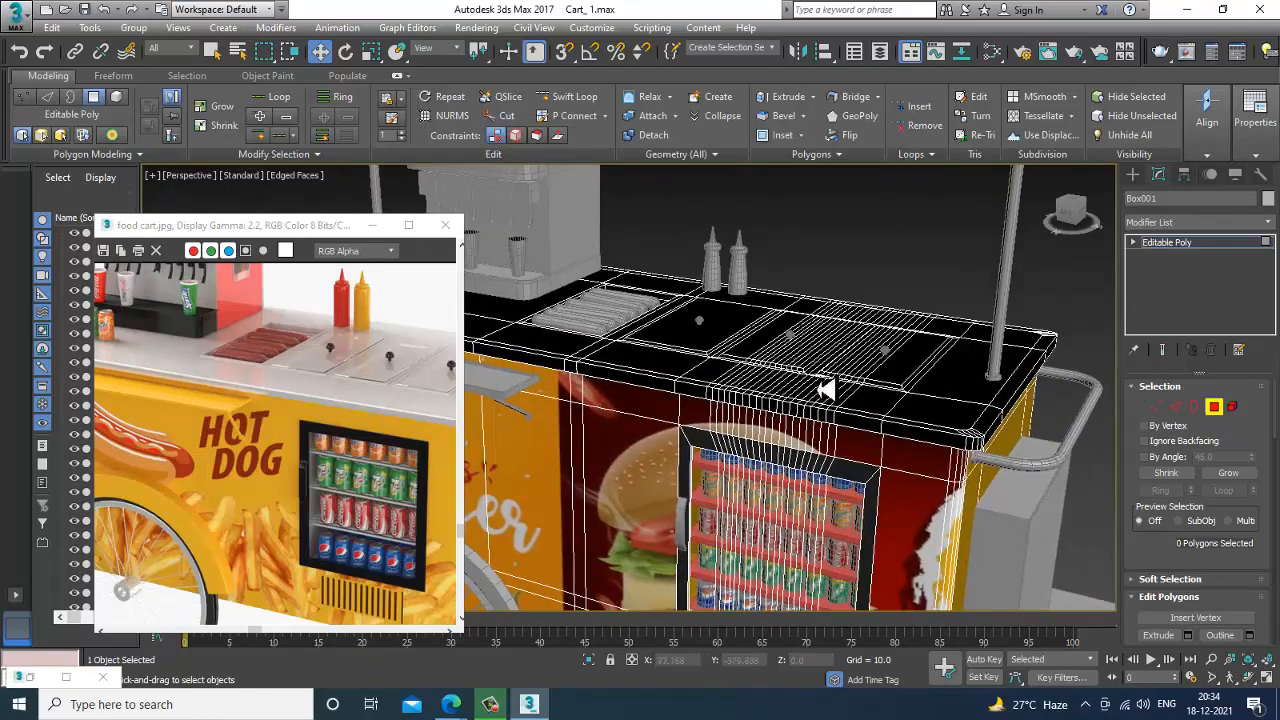
click(1178, 243)
scroll(788, 360, up, 2)
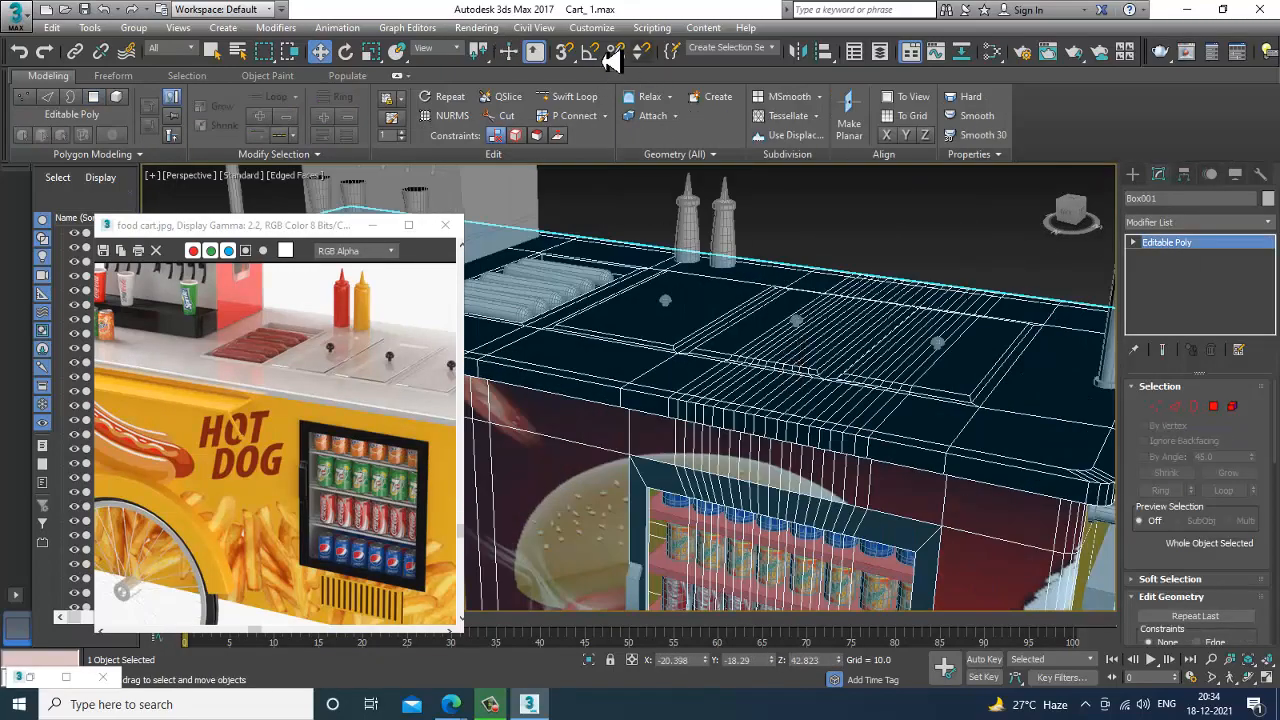
Check the environment background settings and test-render the perspective view to examine the aluminium countertop.
click(476, 30)
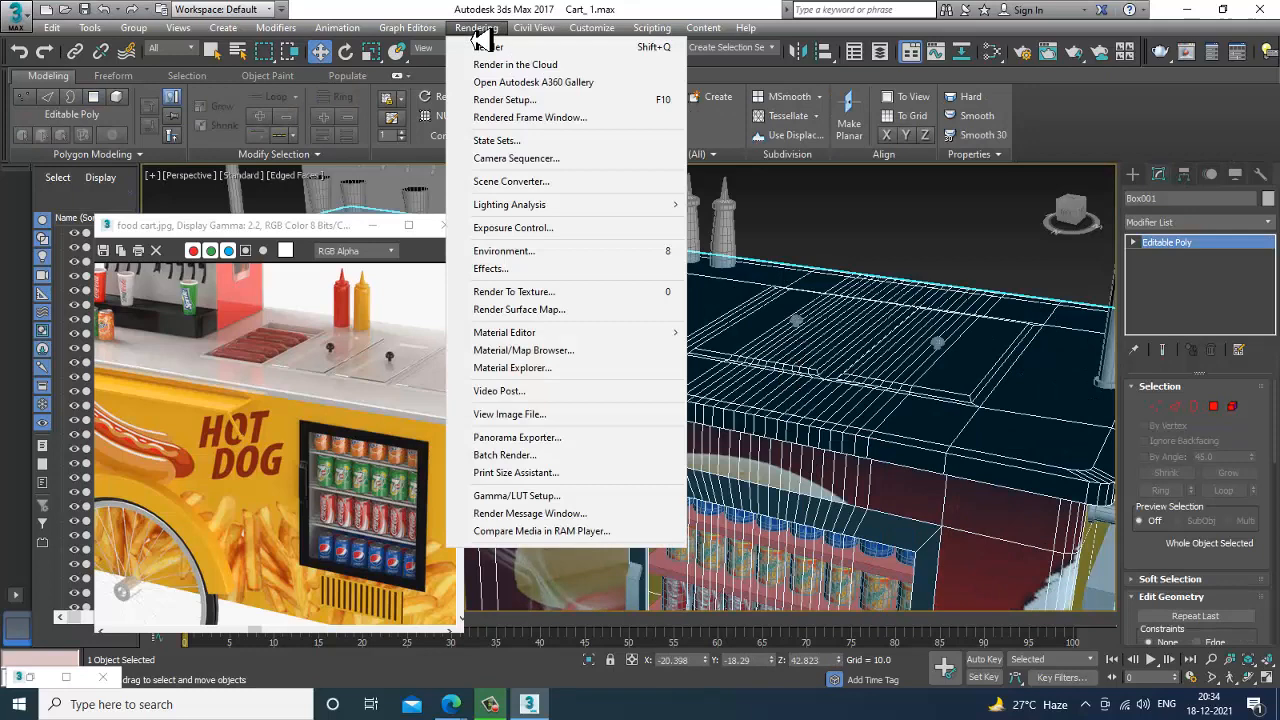
click(615, 250)
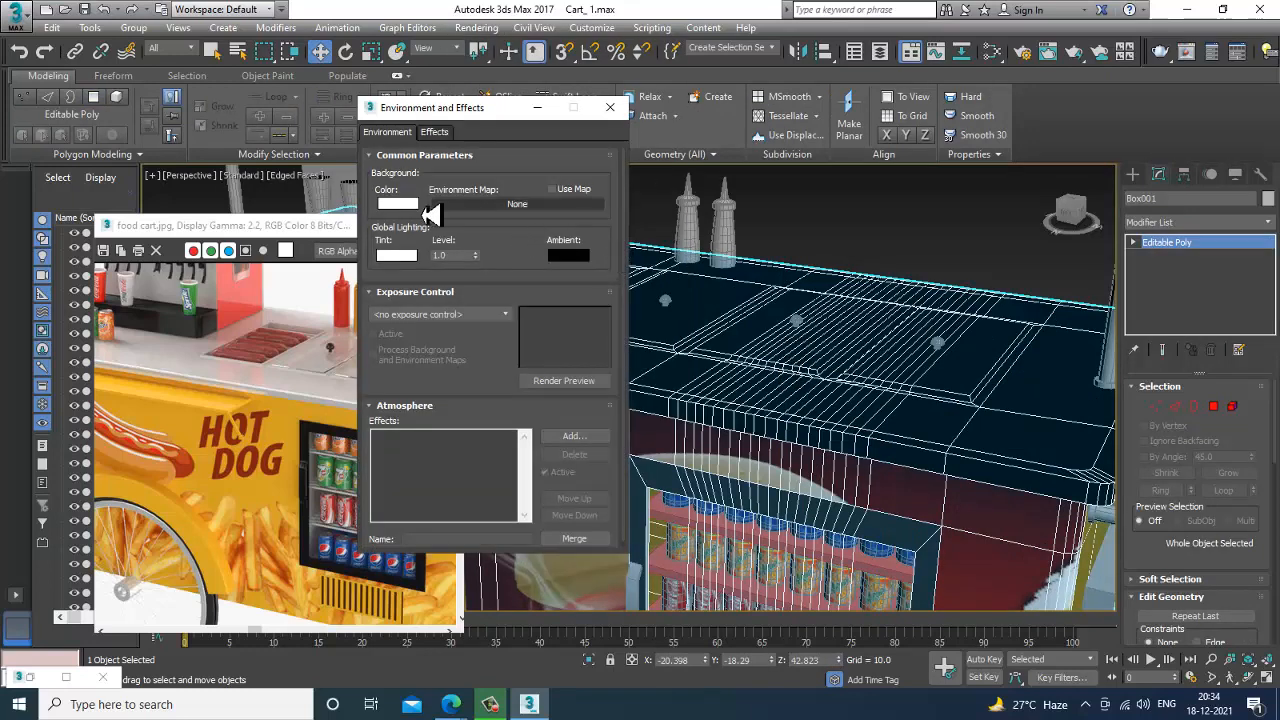
click(610, 107)
click(478, 28)
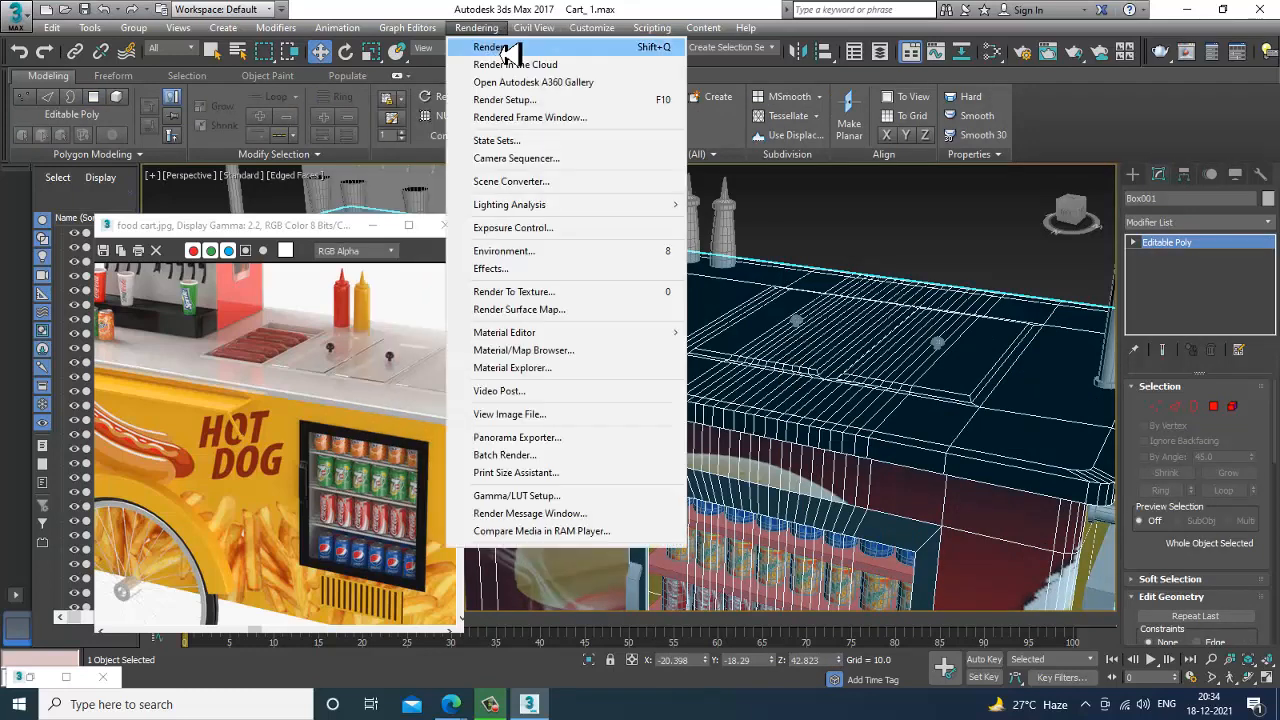
click(508, 49)
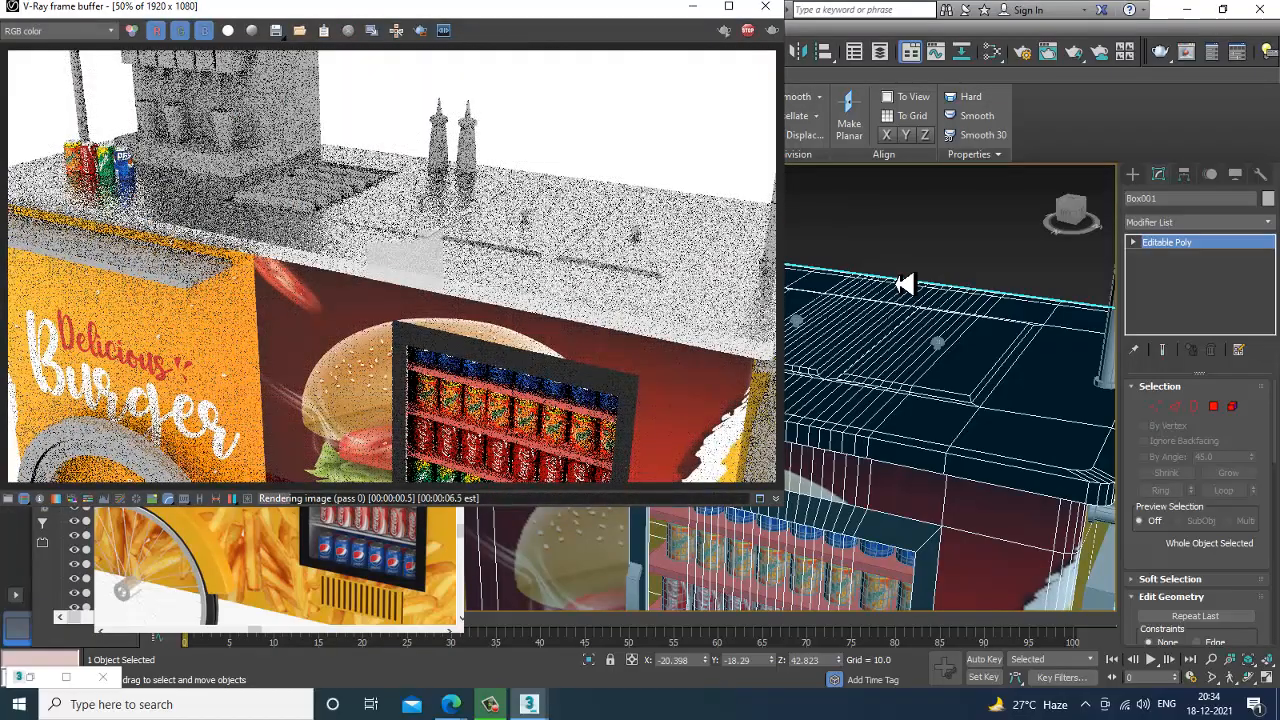
click(765, 6)
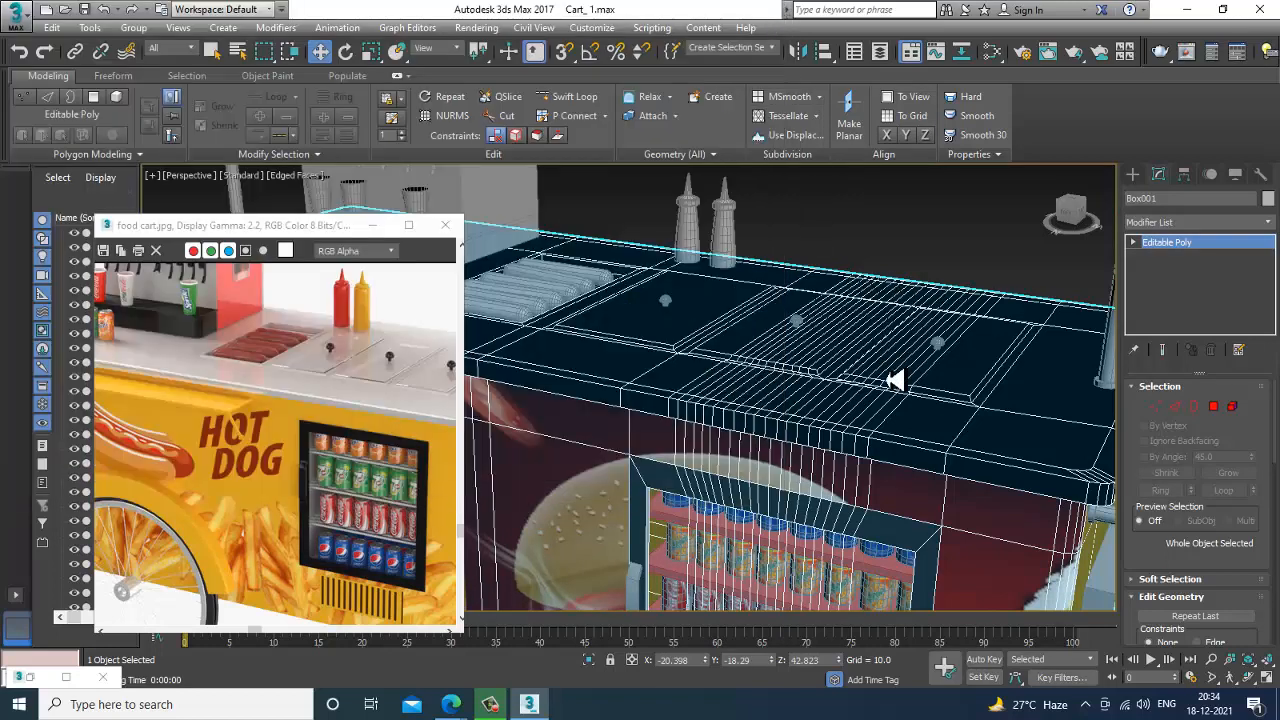
Convert all objects in the scene to Editable Poly and clear the selection.
key(ctrl+a)
right_click(760, 290)
mouse_move(835, 454)
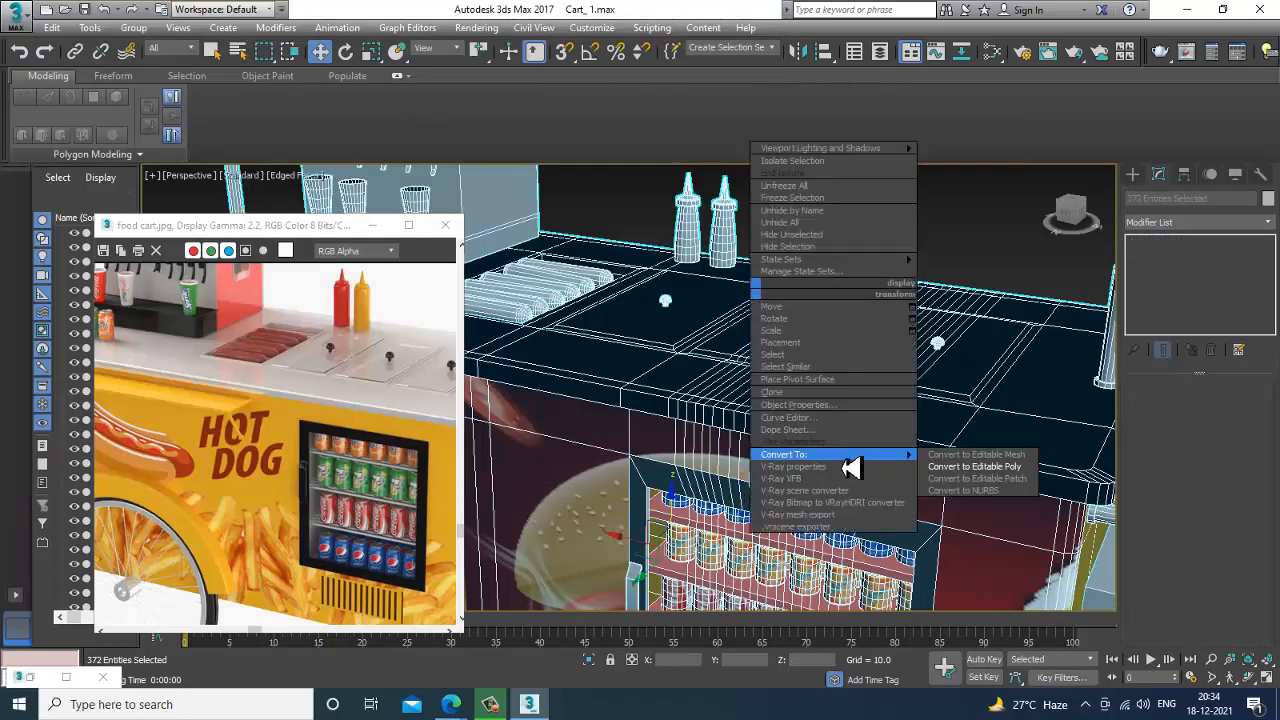
click(998, 467)
click(994, 249)
scroll(889, 374, down, 6)
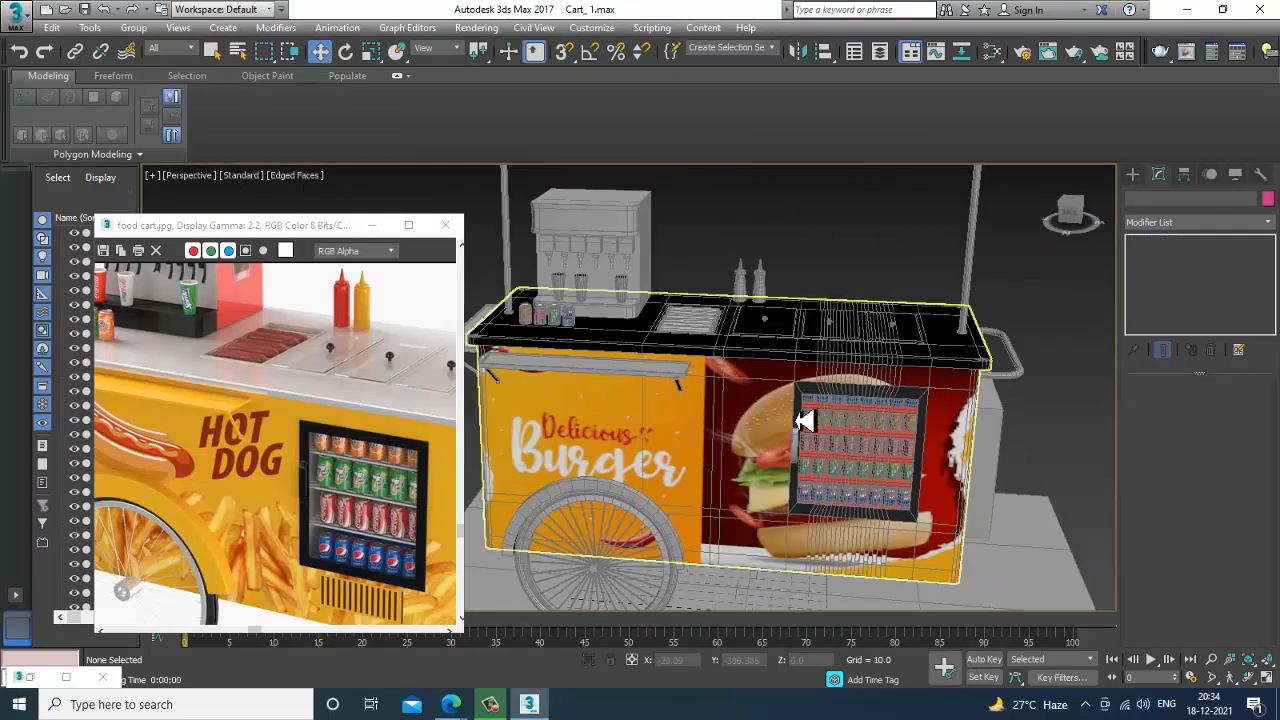
Select the fold-out shelf above the Delicious Burger graphic together with its two support brackets.
scroll(700, 425, up, 5)
click(686, 330)
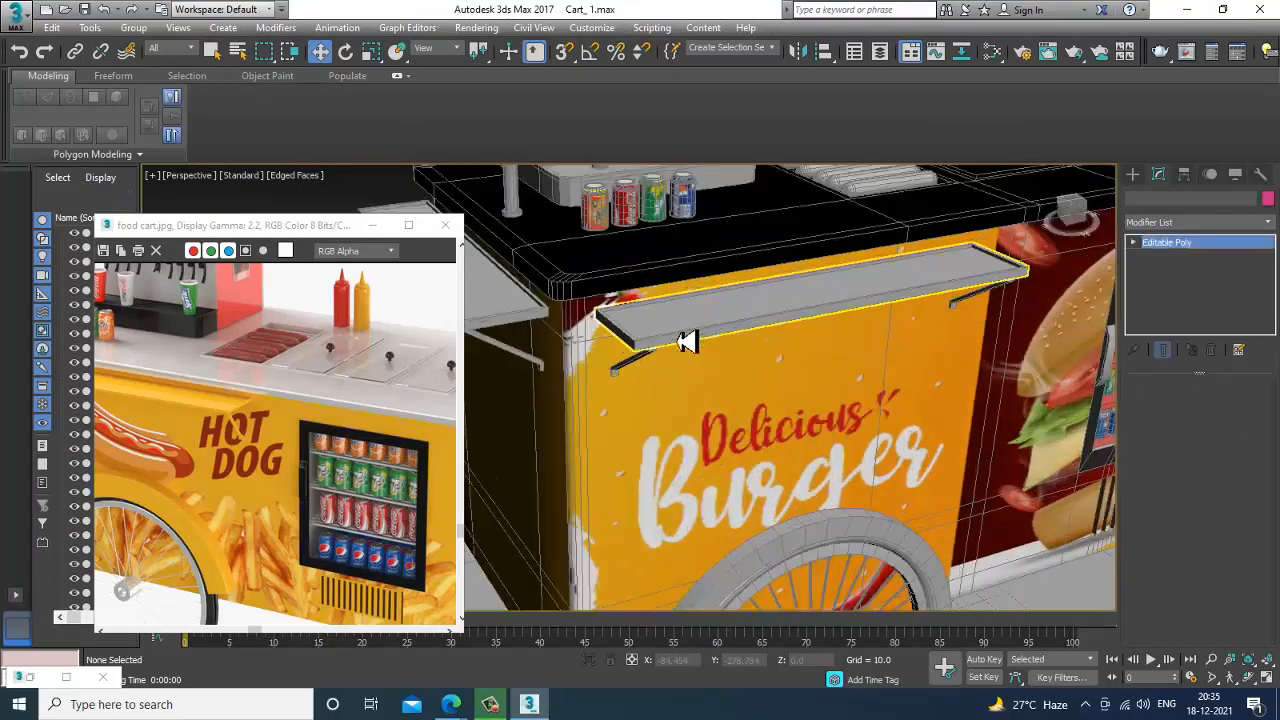
ctrl+click(645, 368)
alt+middle_drag(900, 394, 1062, 372)
ctrl+click(1053, 373)
scroll(1045, 374, down, 2)
alt+middle_drag(940, 394, 780, 386)
Add the shelf on the cart's end face and its two support brackets to the selection.
scroll(775, 390, up, 2)
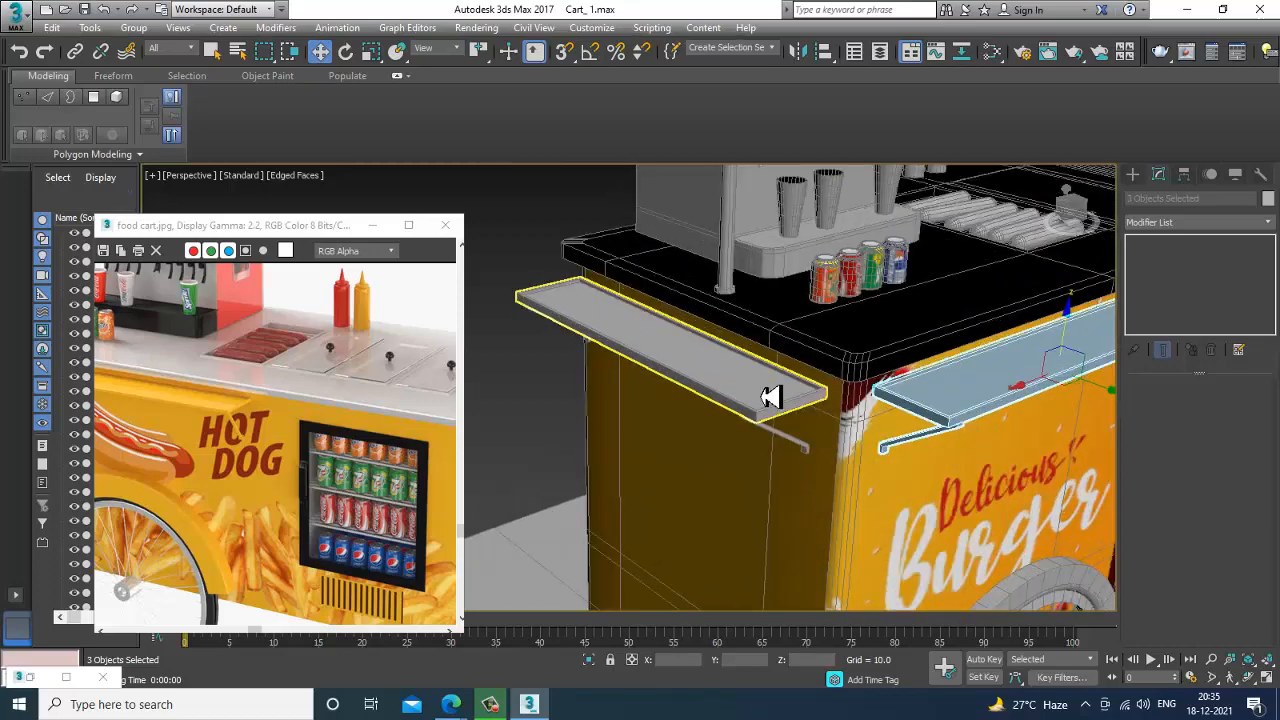
ctrl+click(768, 397)
ctrl+click(783, 443)
alt+middle_drag(786, 437, 663, 380)
ctrl+click(663, 380)
scroll(869, 377, down, 2)
alt+middle_drag(985, 360, 850, 411)
scroll(931, 378, down, 4)
scroll(850, 411, up, 3)
Assign the yellow Material #27 to the selected shelves and brackets and clear the selection.
key(m)
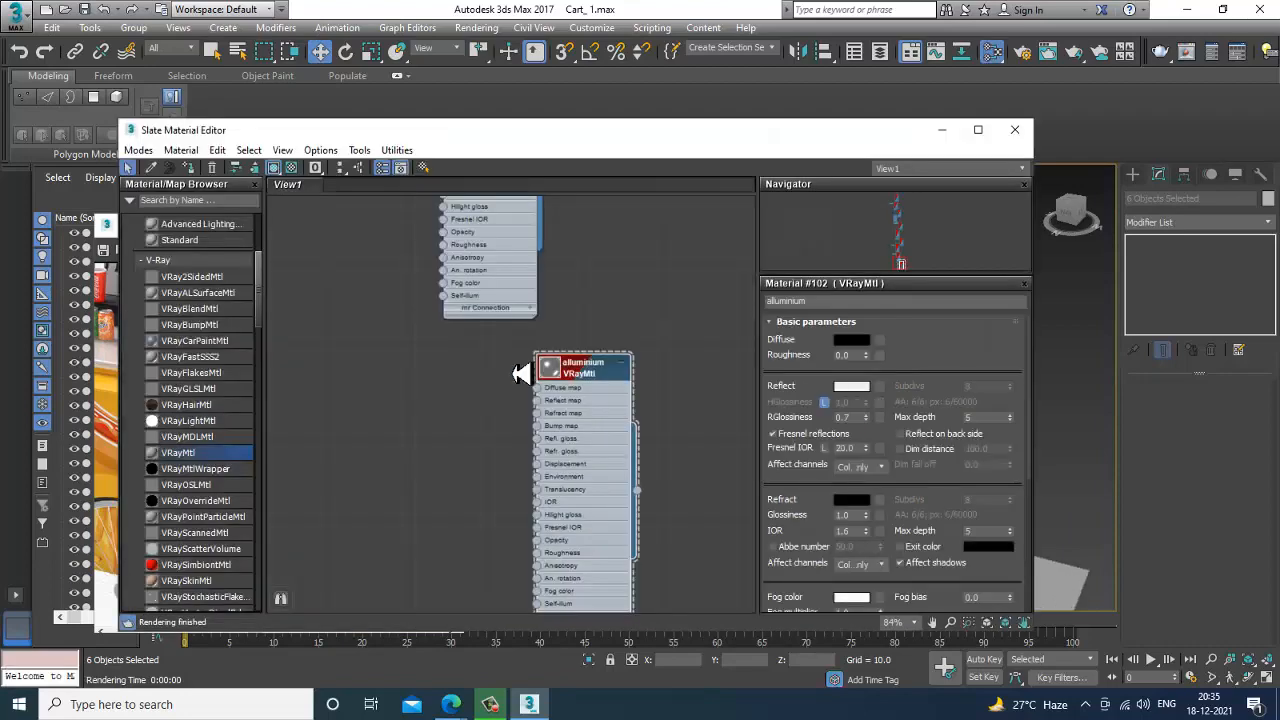
scroll(608, 477, down, 10)
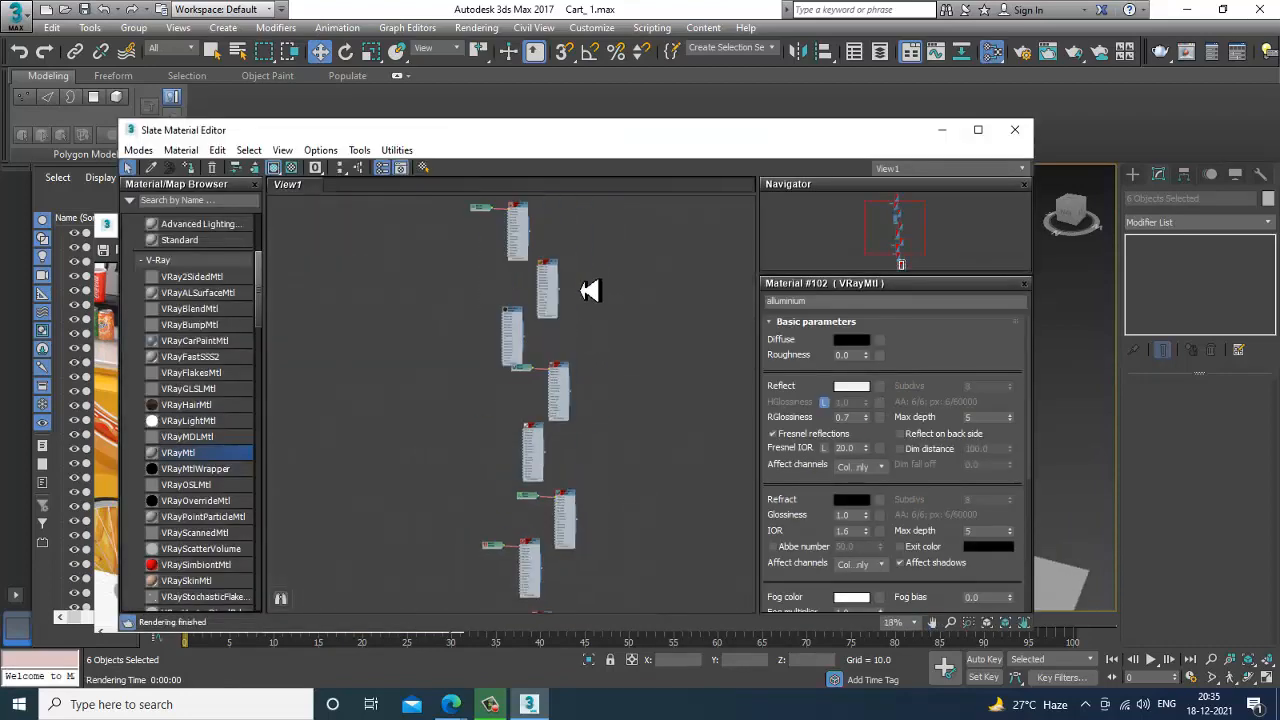
scroll(582, 430, up, 8)
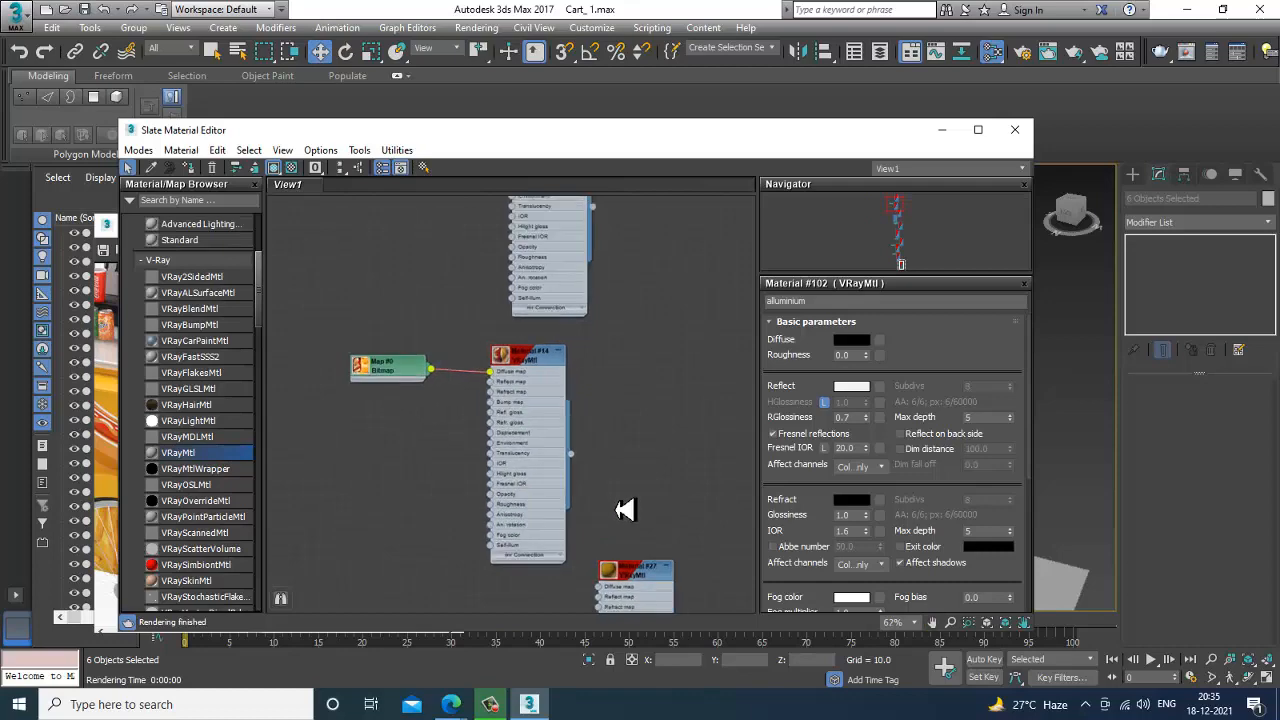
double_click(598, 426)
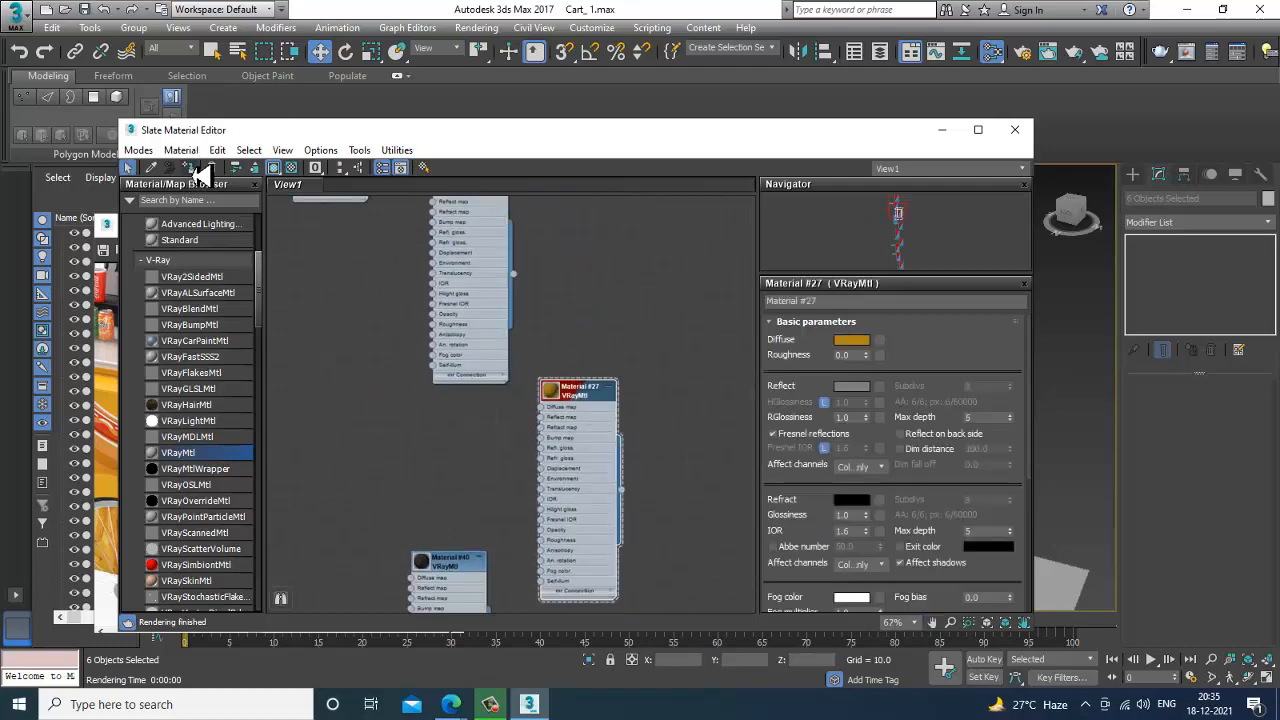
click(943, 130)
click(952, 367)
scroll(900, 390, up, 4)
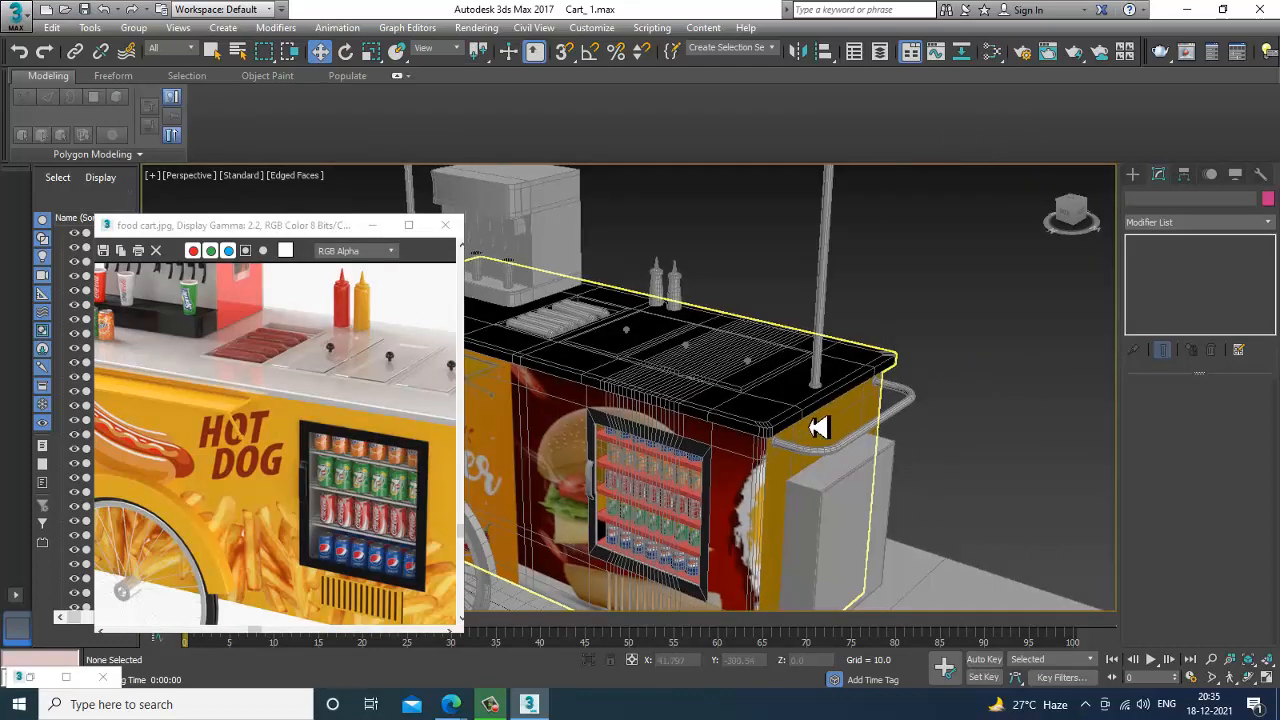
Assign the yellow Material #27 to the box cabinet on the cart's end face and clear the selection.
middle_drag(385, 530, 266, 508)
click(880, 450)
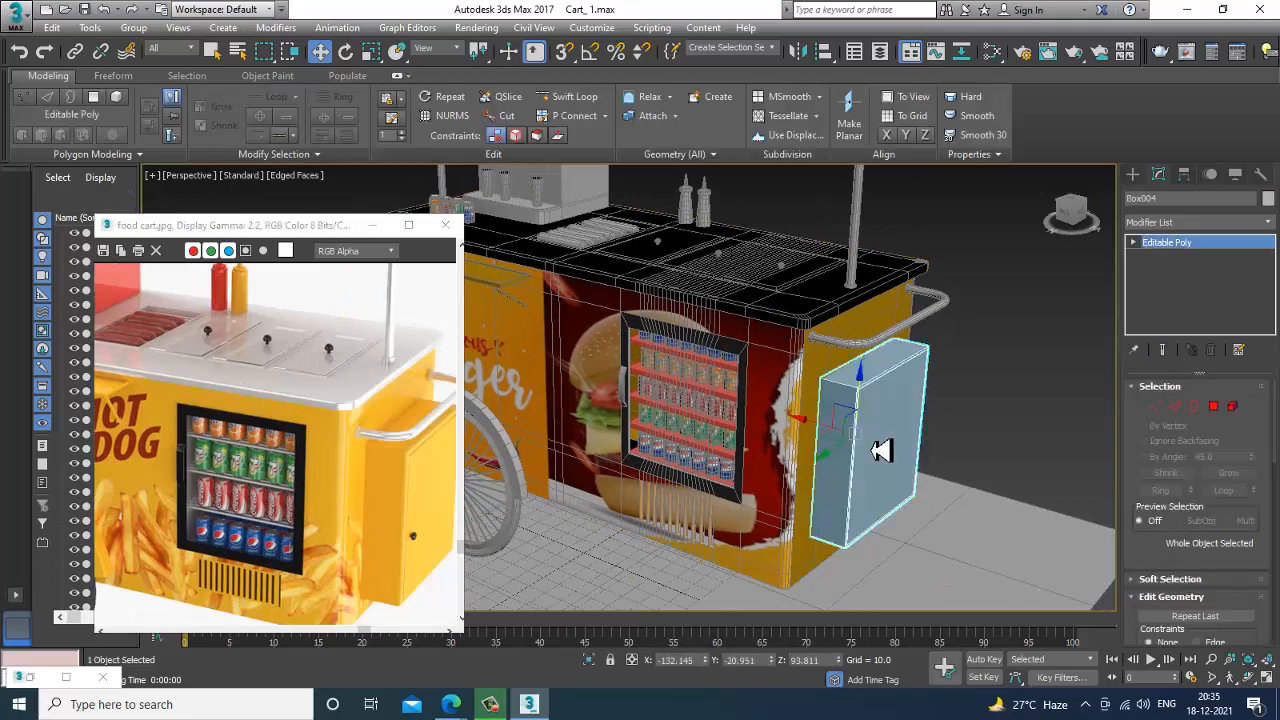
key(m)
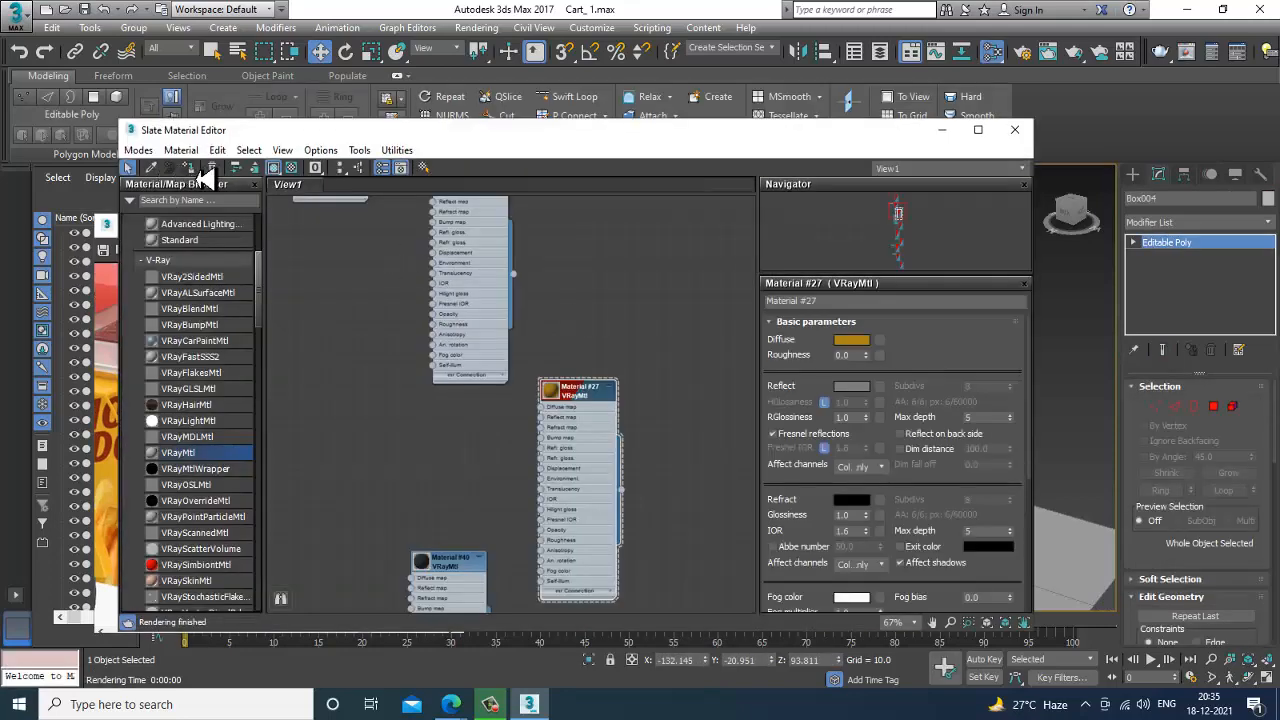
click(943, 130)
click(1022, 345)
Turn off edged faces and compare the cart's shelf, counter and wheel areas with the reference image.
scroll(900, 337, down, 4)
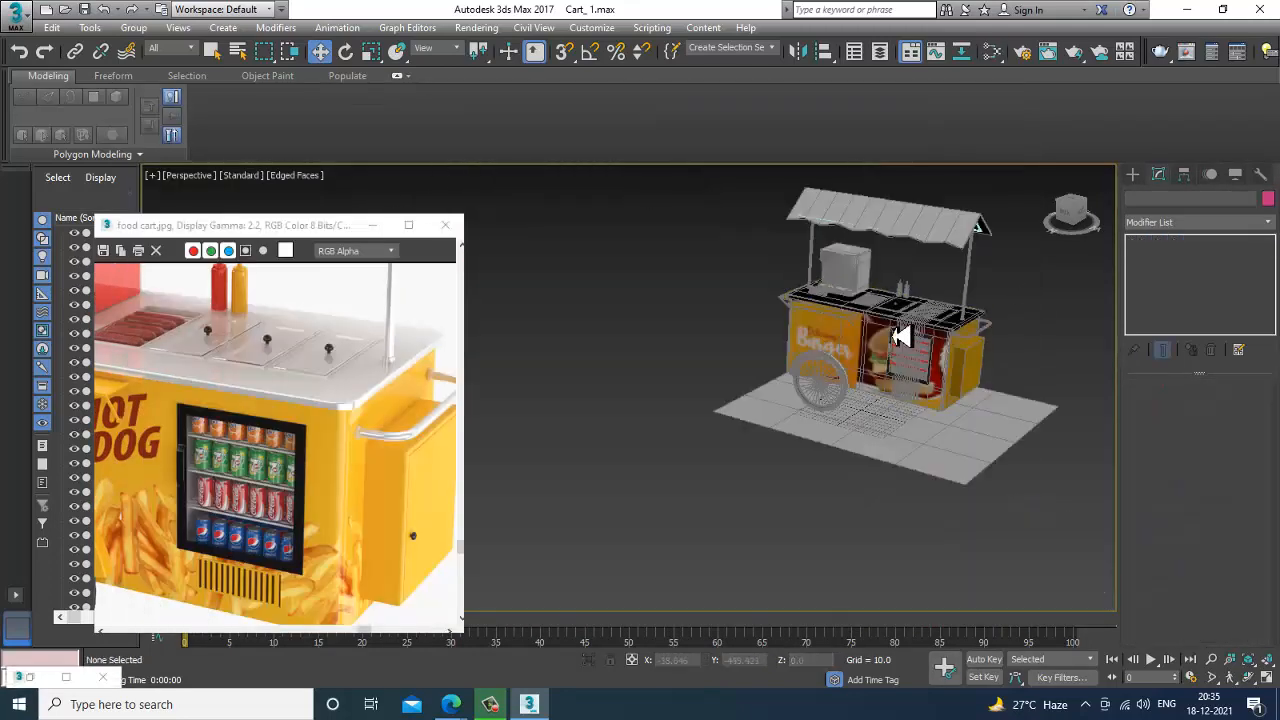
scroll(900, 337, up, 8)
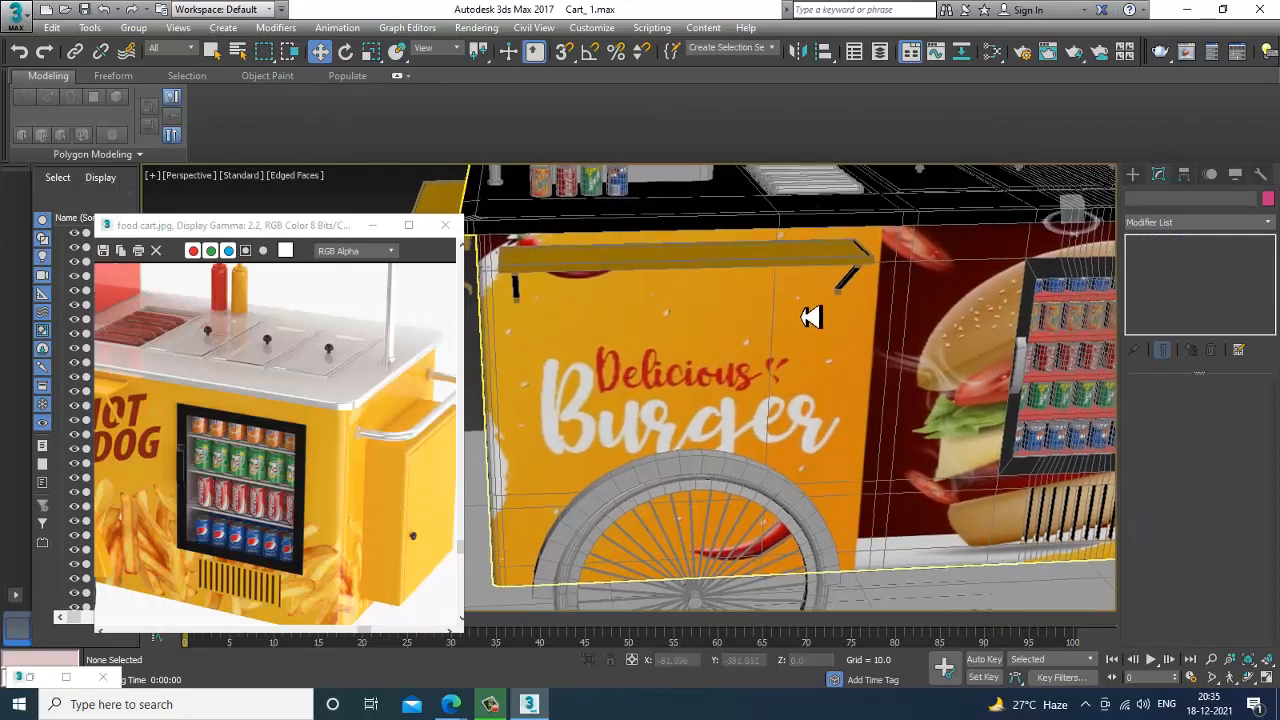
key(F4)
scroll(810, 320, down, 4)
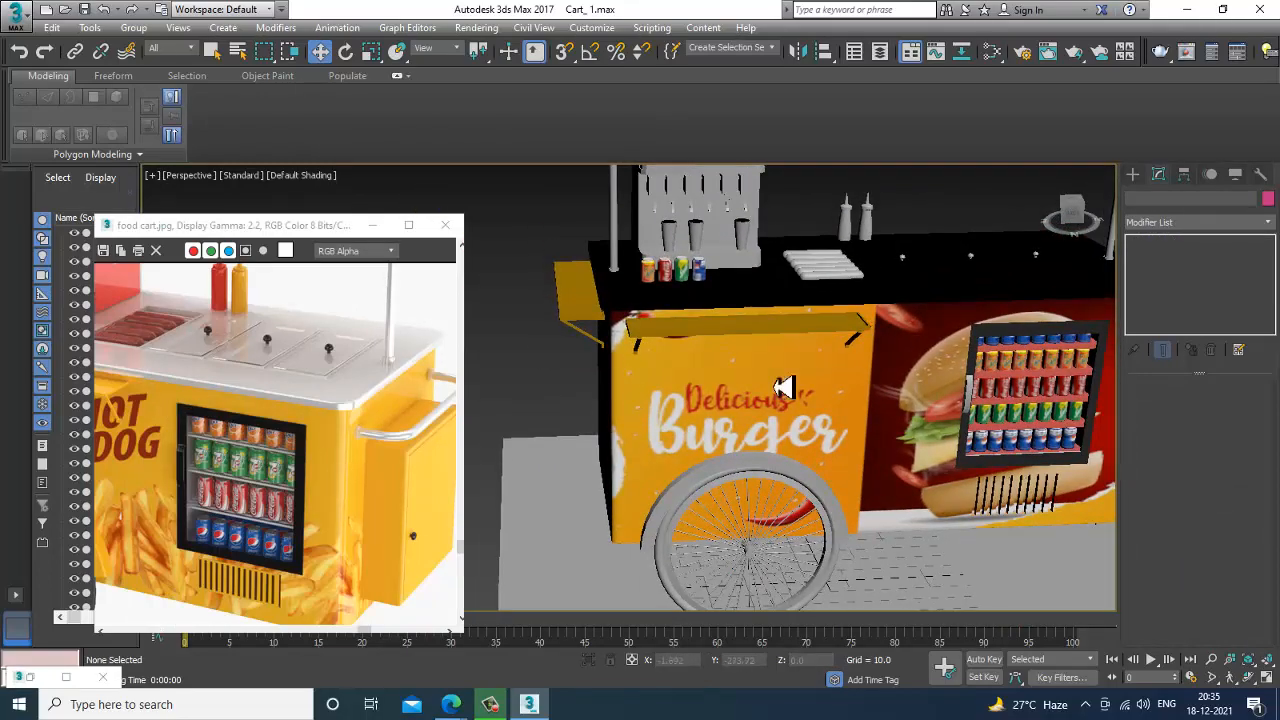
scroll(770, 380, up, 5)
alt+middle_drag(792, 390, 831, 421)
click(767, 350)
scroll(770, 345, down, 4)
scroll(280, 410, down, 2)
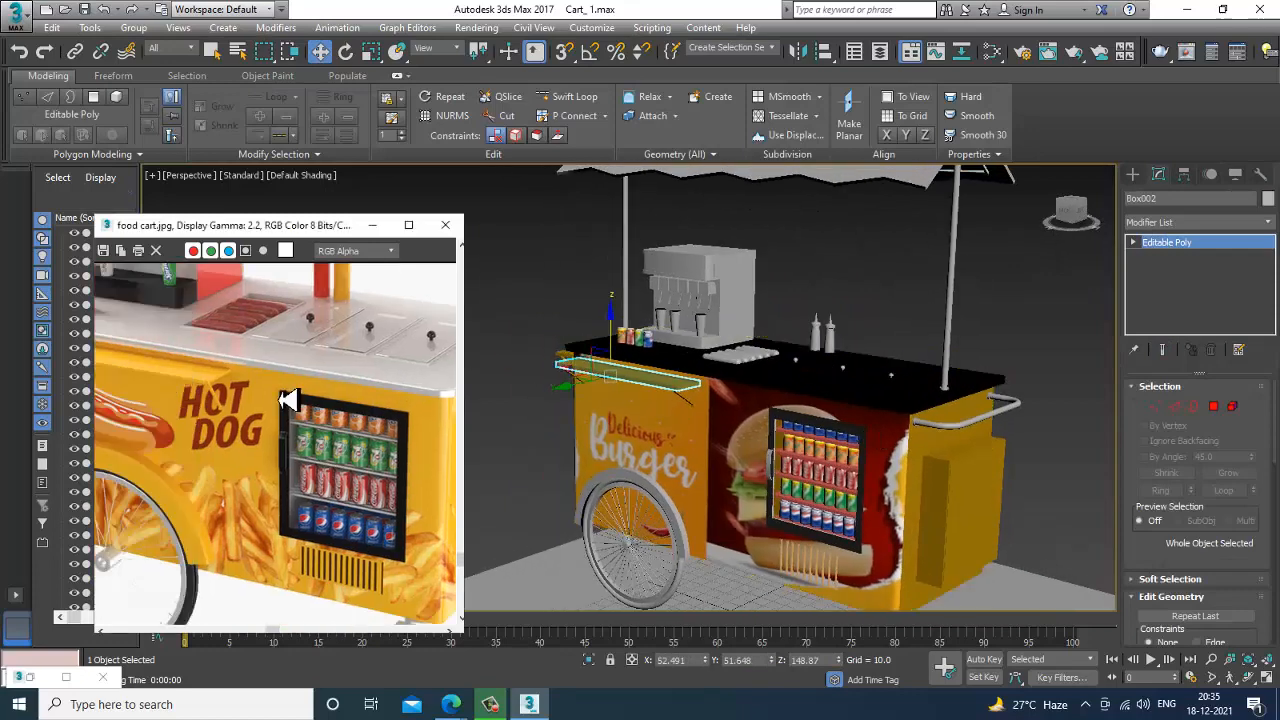
scroll(240, 402, up, 3)
middle_drag(240, 413, 347, 382)
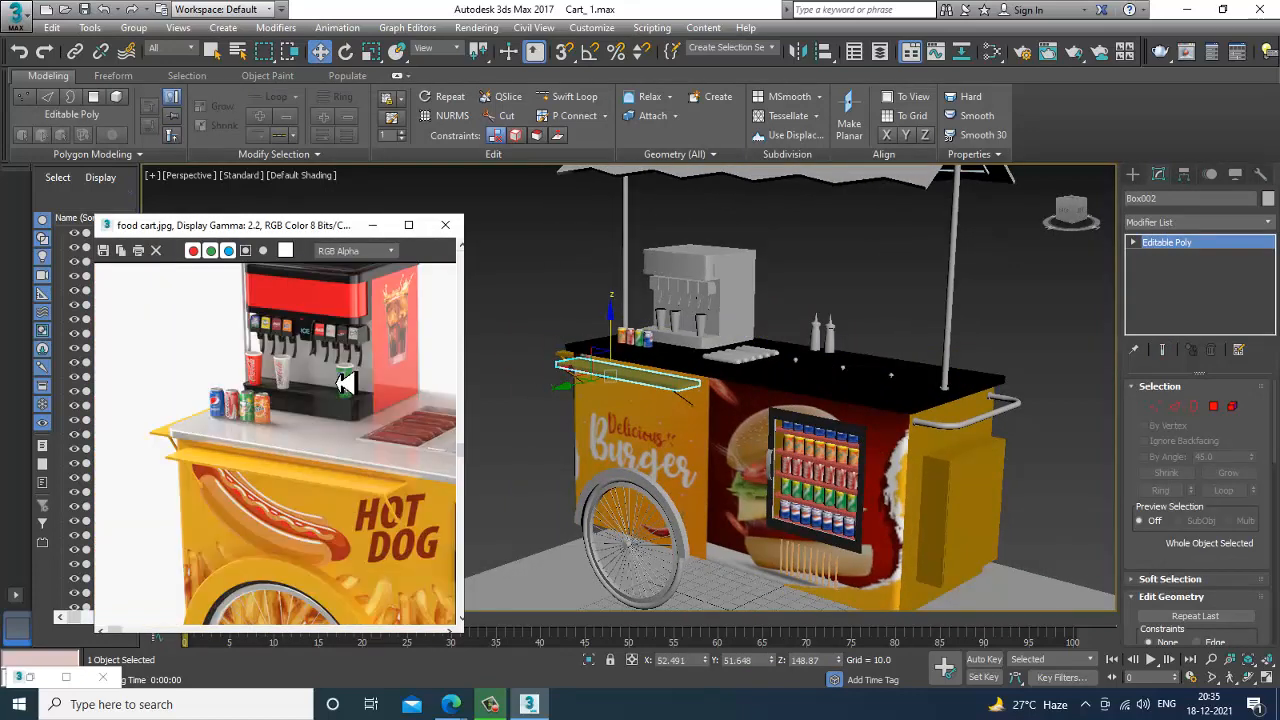
middle_drag(339, 561, 257, 357)
scroll(650, 455, up, 4)
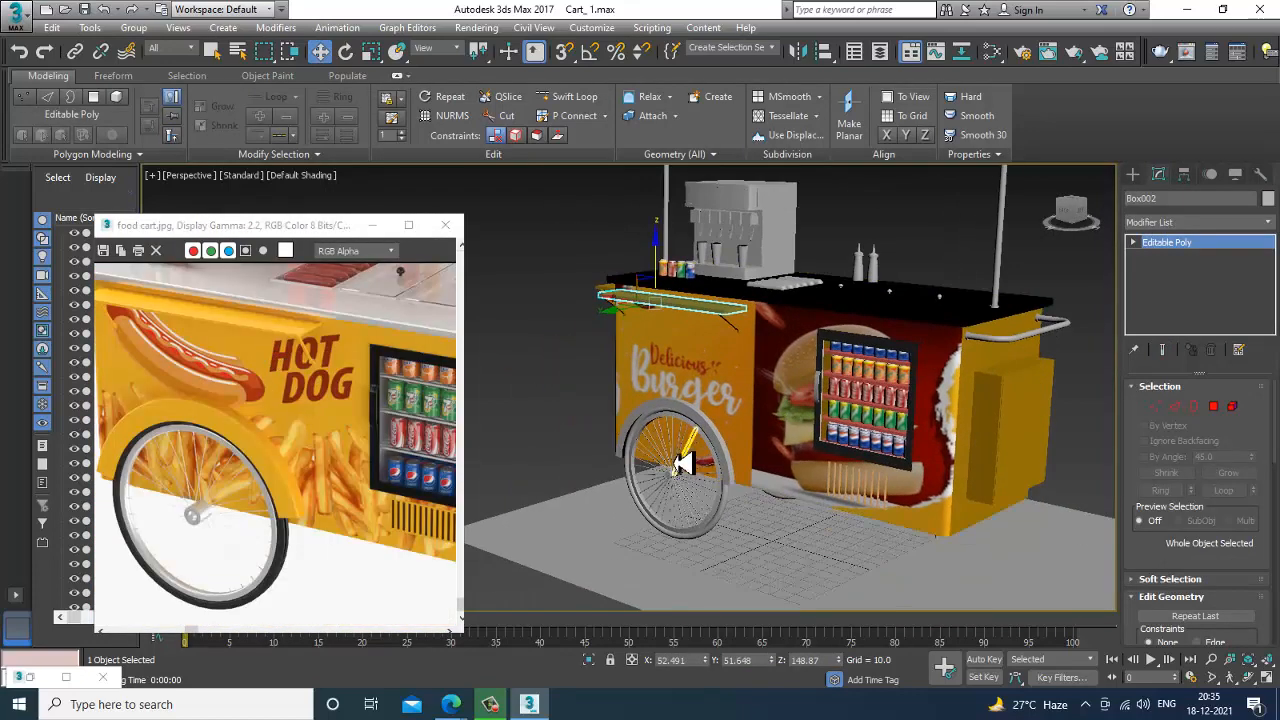
Assign the yellow Material #27 to the arched fender above the front wheel and clear the selection.
click(738, 428)
key(m)
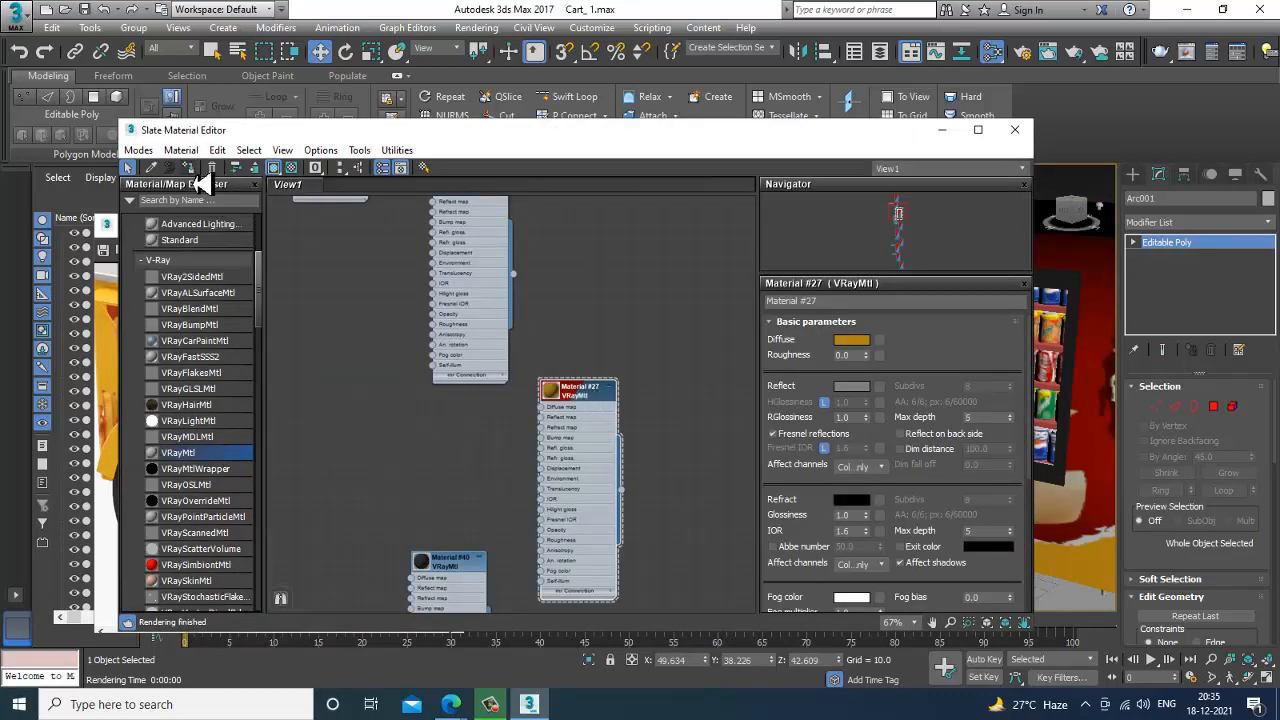
click(946, 130)
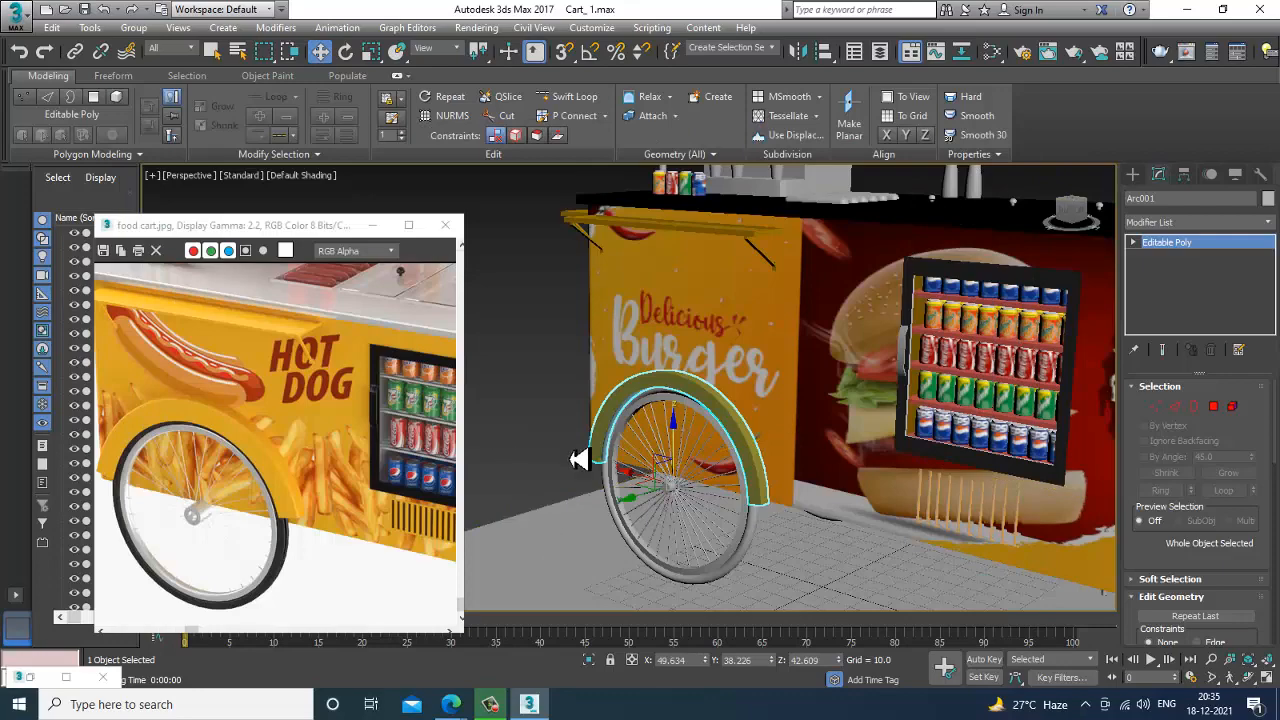
click(580, 459)
Select the torus of the wheel below the Delicious Burger graphic and switch it to polygon-level editing.
scroll(709, 482, up, 5)
alt+middle_drag(711, 486, 700, 430)
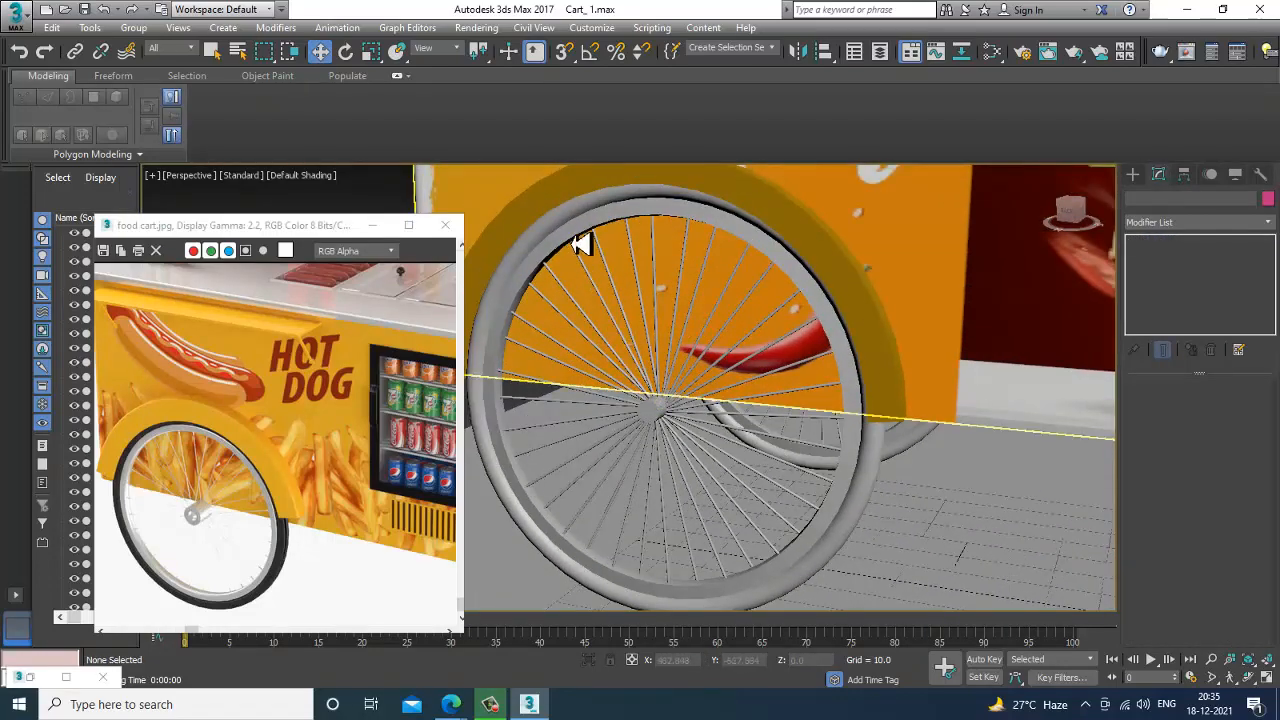
click(580, 244)
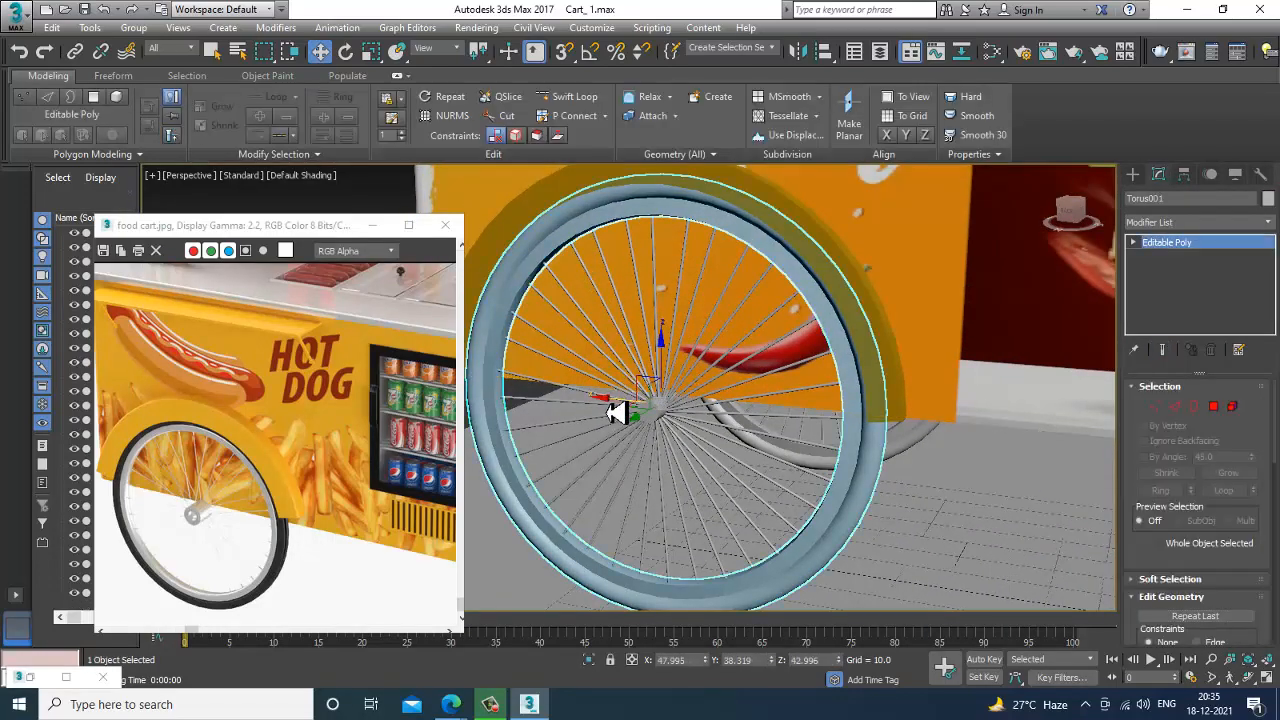
click(1214, 407)
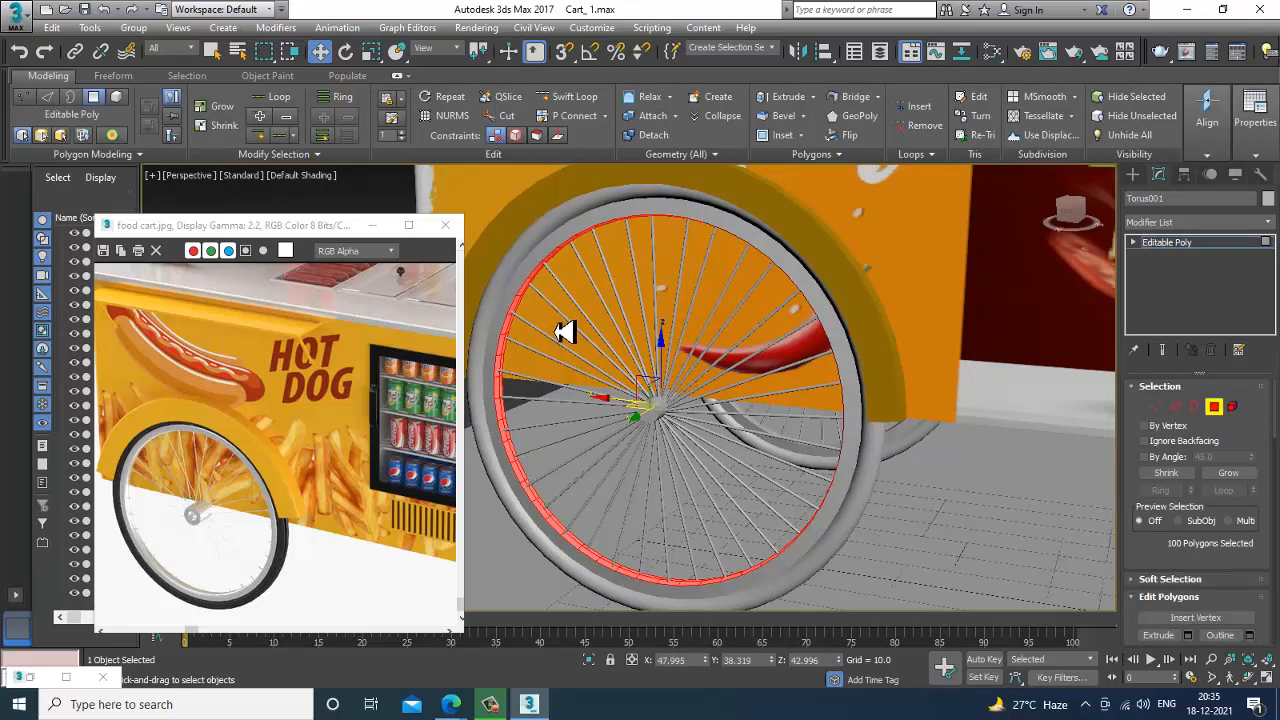
Try to select the wheel's inner rim polygons in the Front view with a circular selection region centred on the hub.
key(alt+w)
middle_drag(957, 332, 840, 309)
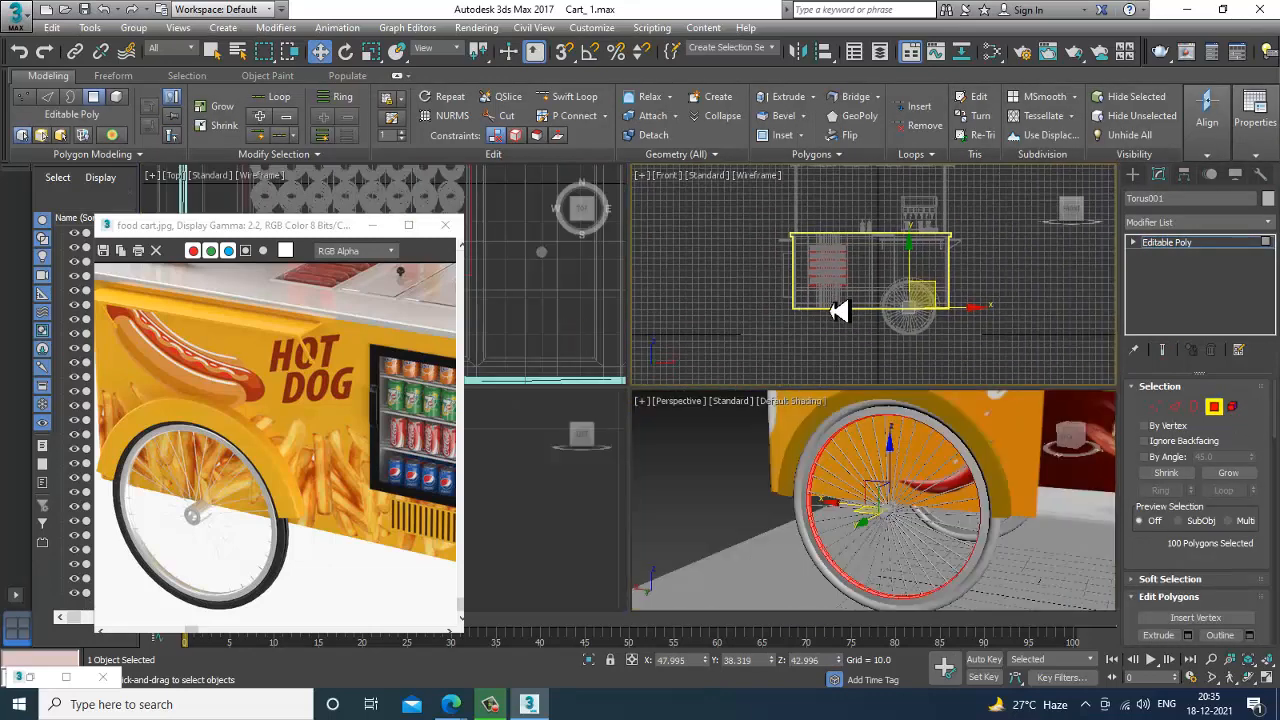
key(alt+w)
scroll(823, 357, up, 5)
middle_drag(600, 530, 760, 391)
scroll(760, 391, up, 3)
middle_drag(770, 590, 792, 401)
middle_drag(874, 405, 829, 408)
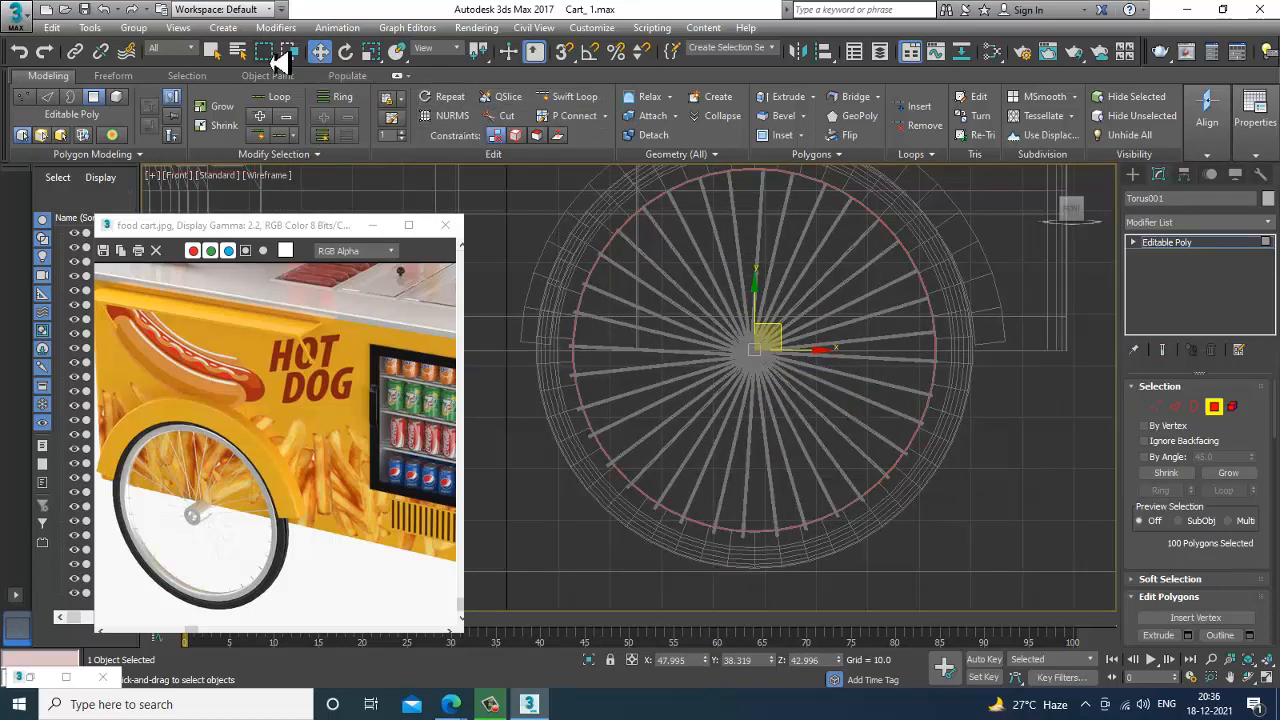
drag(264, 53, 272, 106)
drag(755, 366, 921, 428)
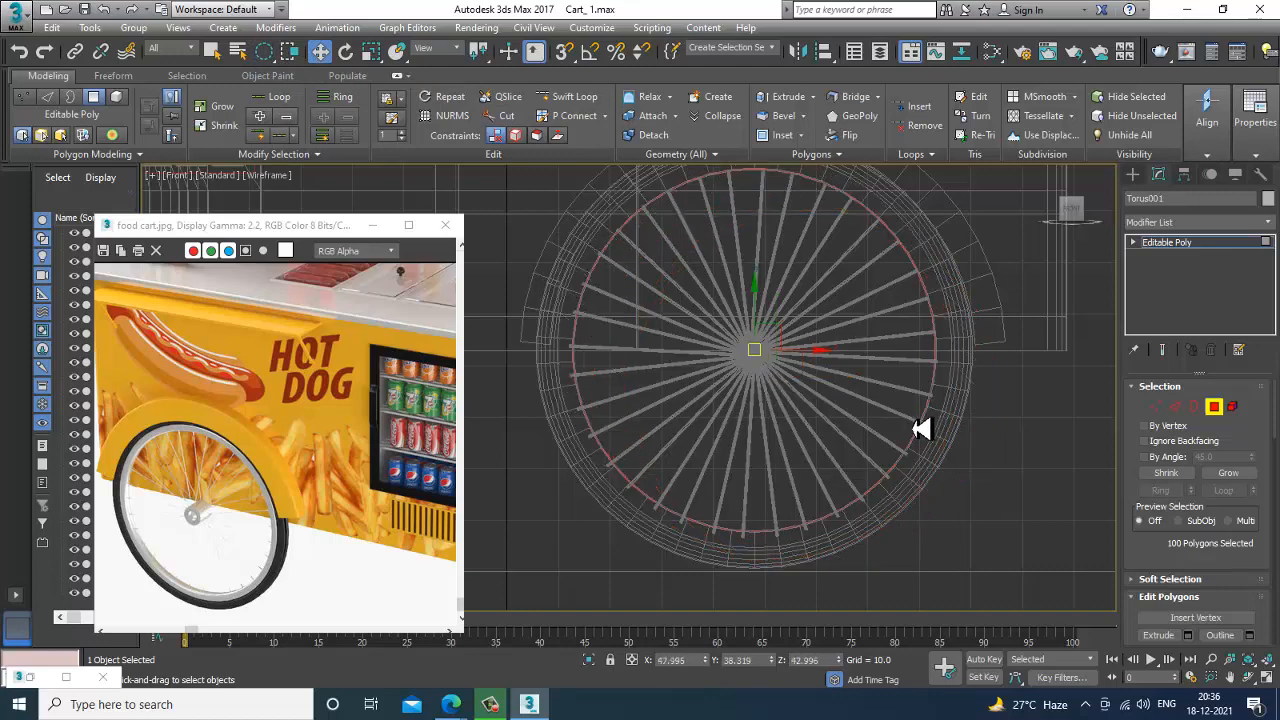
scroll(790, 365, up, 6)
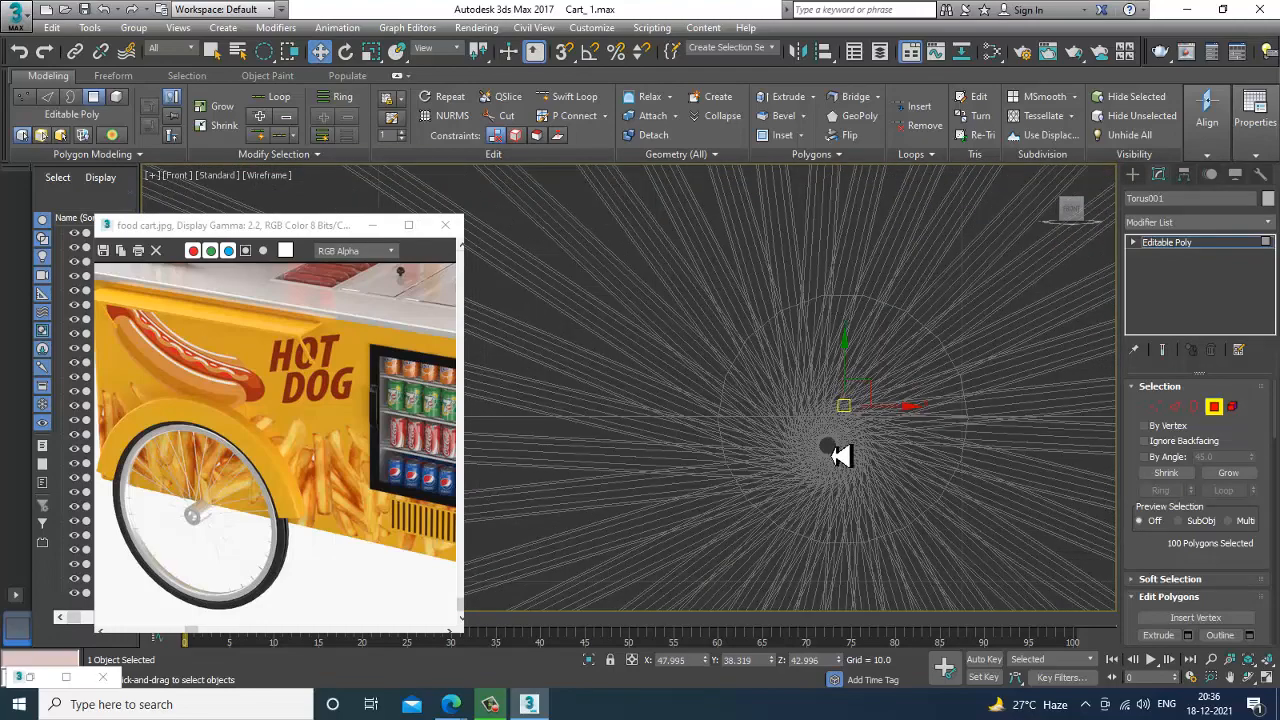
scroll(838, 456, up, 2)
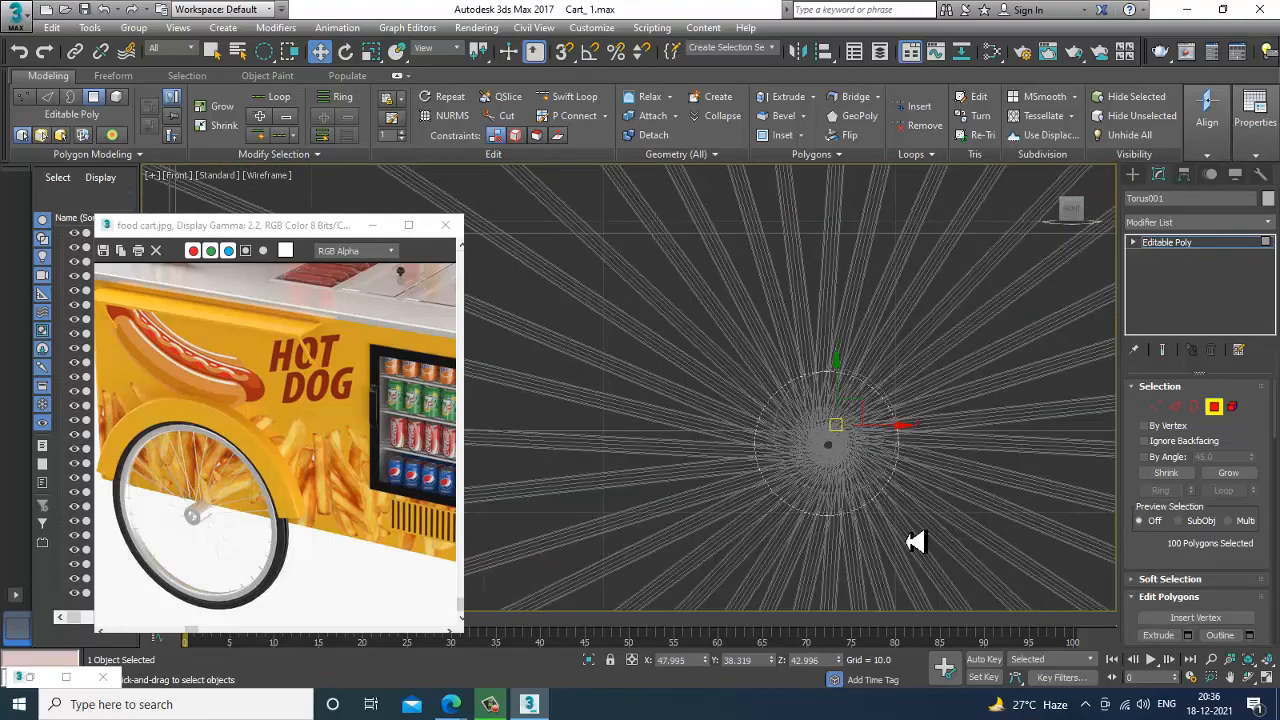
scroll(940, 571, down, 3)
drag(944, 573, 944, 573)
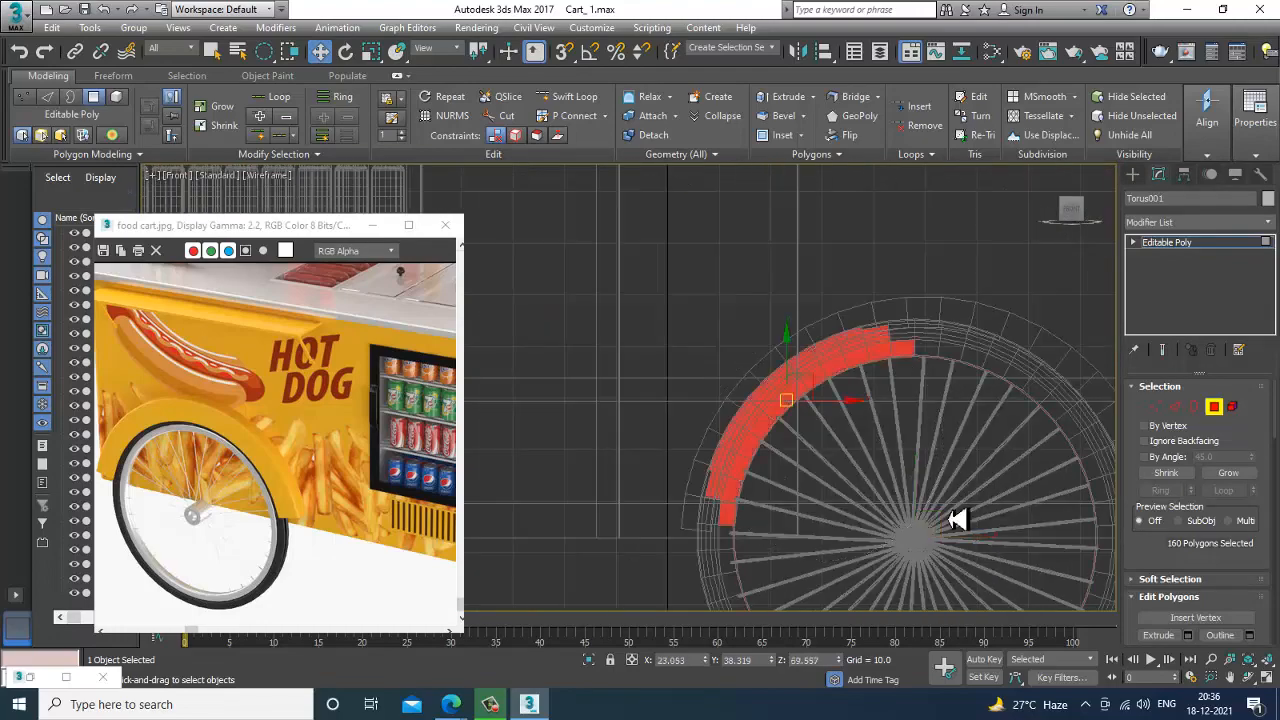
middle_drag(948, 457, 760, 286)
scroll(740, 380, up, 3)
scroll(780, 380, down, 1)
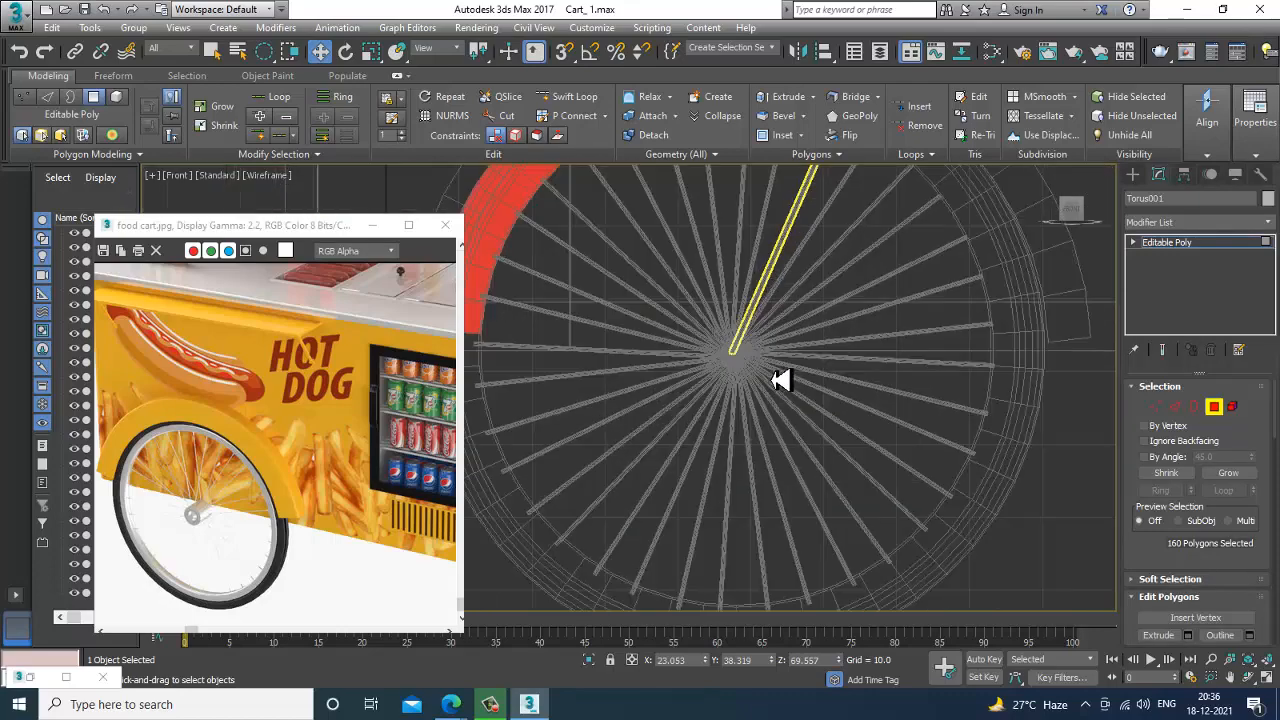
Return to the maximized Perspective view with edged faces shown and switch the wheel to edge-level editing.
key(alt+w)
alt+middle_drag(900, 524, 798, 414)
key(alt+w)
scroll(797, 411, up, 2)
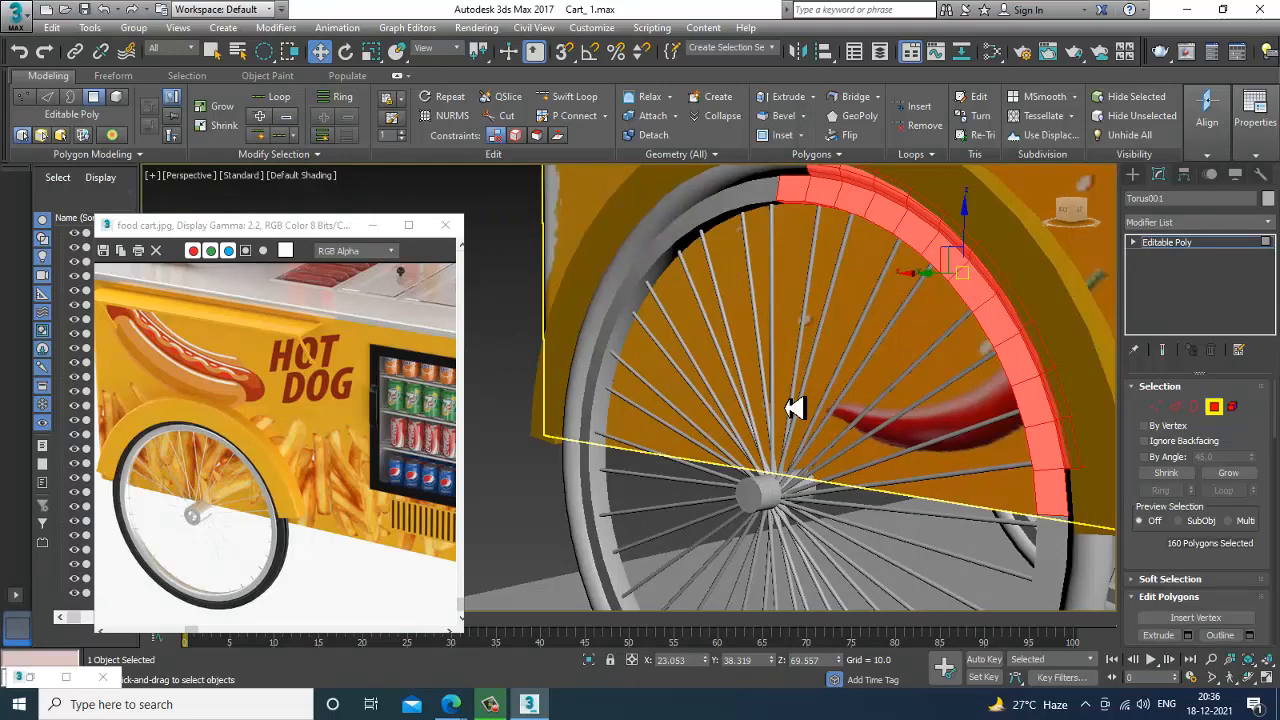
key(F4)
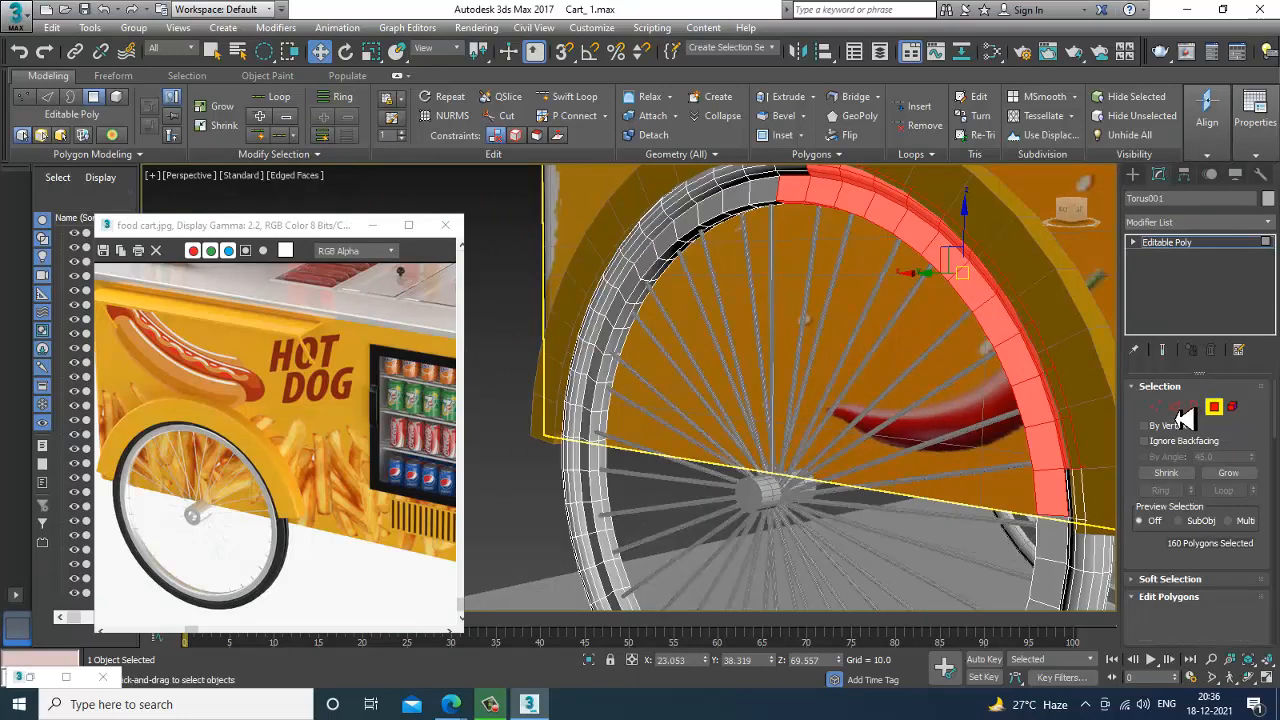
click(1177, 407)
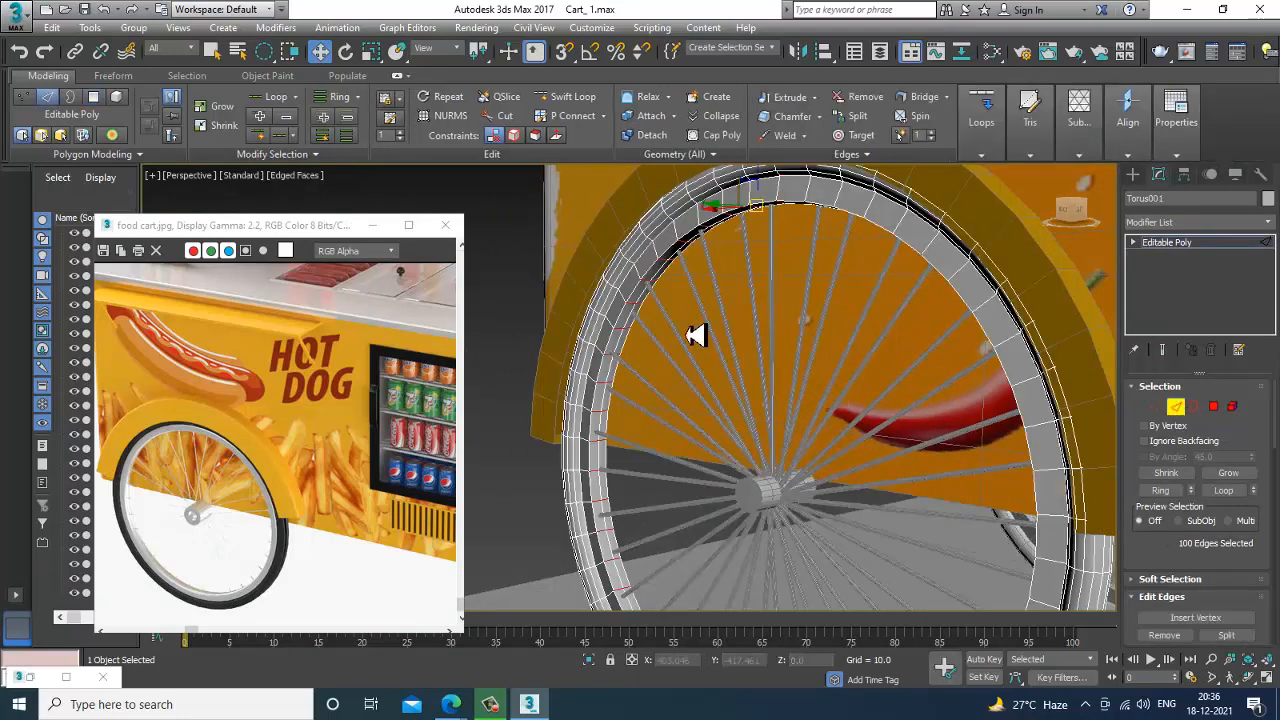
scroll(826, 394, up, 5)
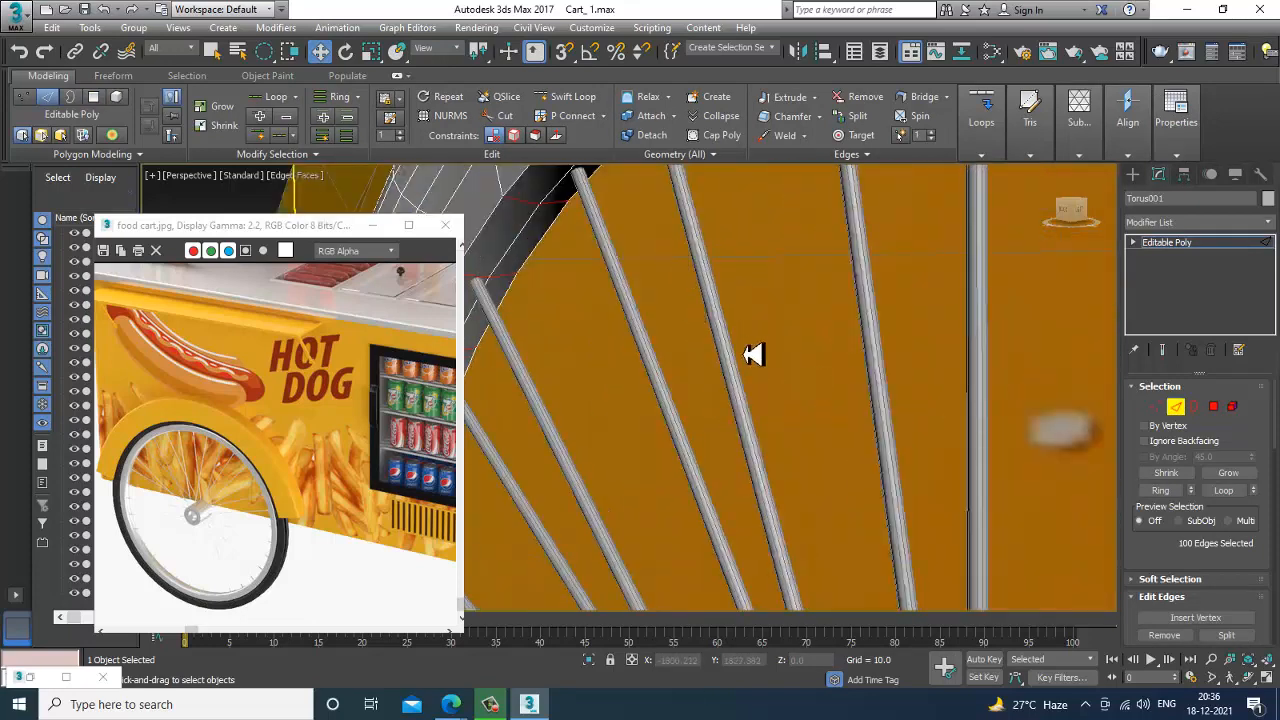
middle_drag(754, 354, 757, 365)
Select the four cross edges of one rim segment on the wheel's inner side, including those on its far face.
click(597, 301)
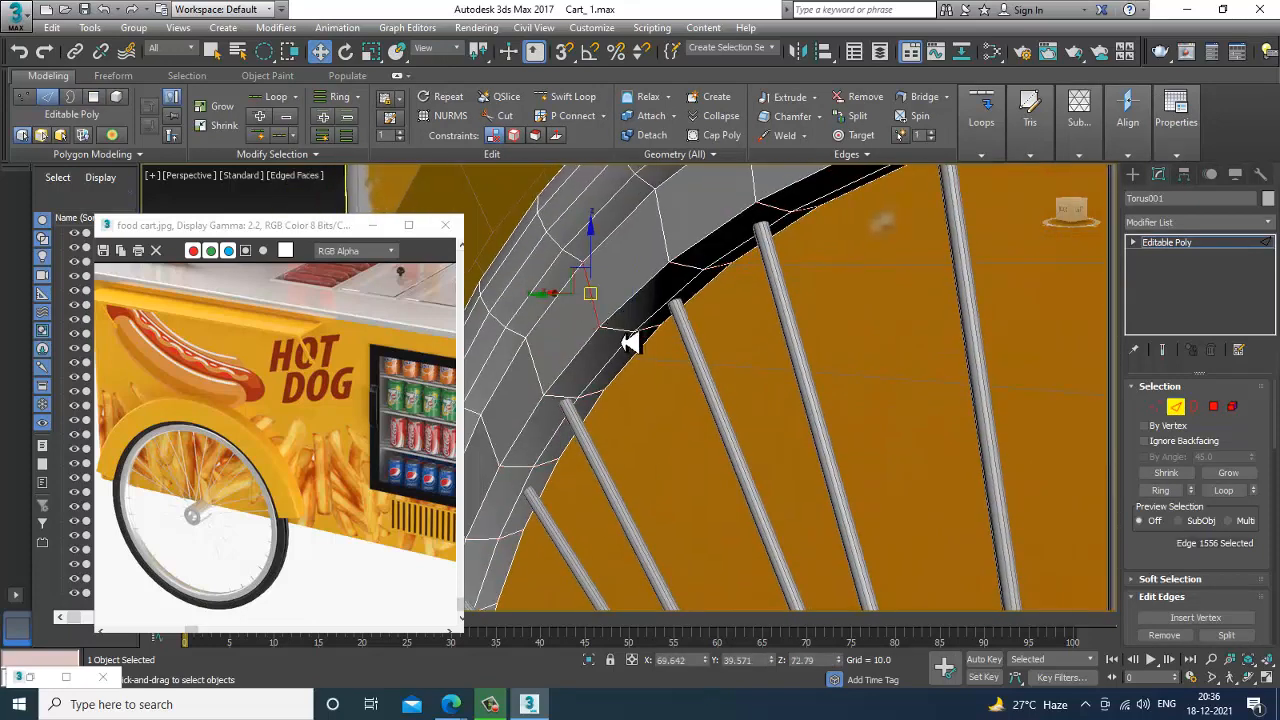
ctrl+click(623, 338)
ctrl+click(653, 338)
mouse_move(806, 338)
alt+middle_down()
mouse_move(686, 334)
mouse_move(724, 333)
mouse_move(654, 368)
mouse_move(686, 386)
alt+middle_up()
ctrl+click(711, 332)
key(F3)
scroll(758, 448, down, 2)
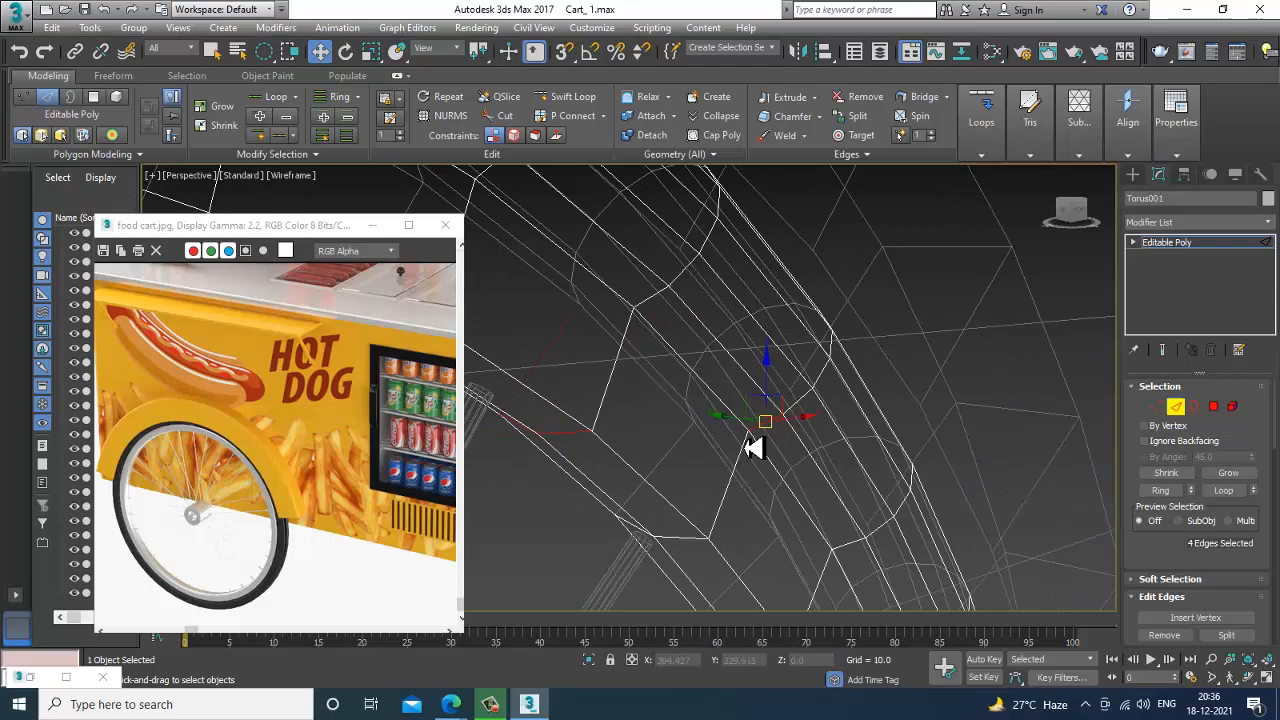
click(734, 481)
alt+middle_drag(705, 470, 739, 461)
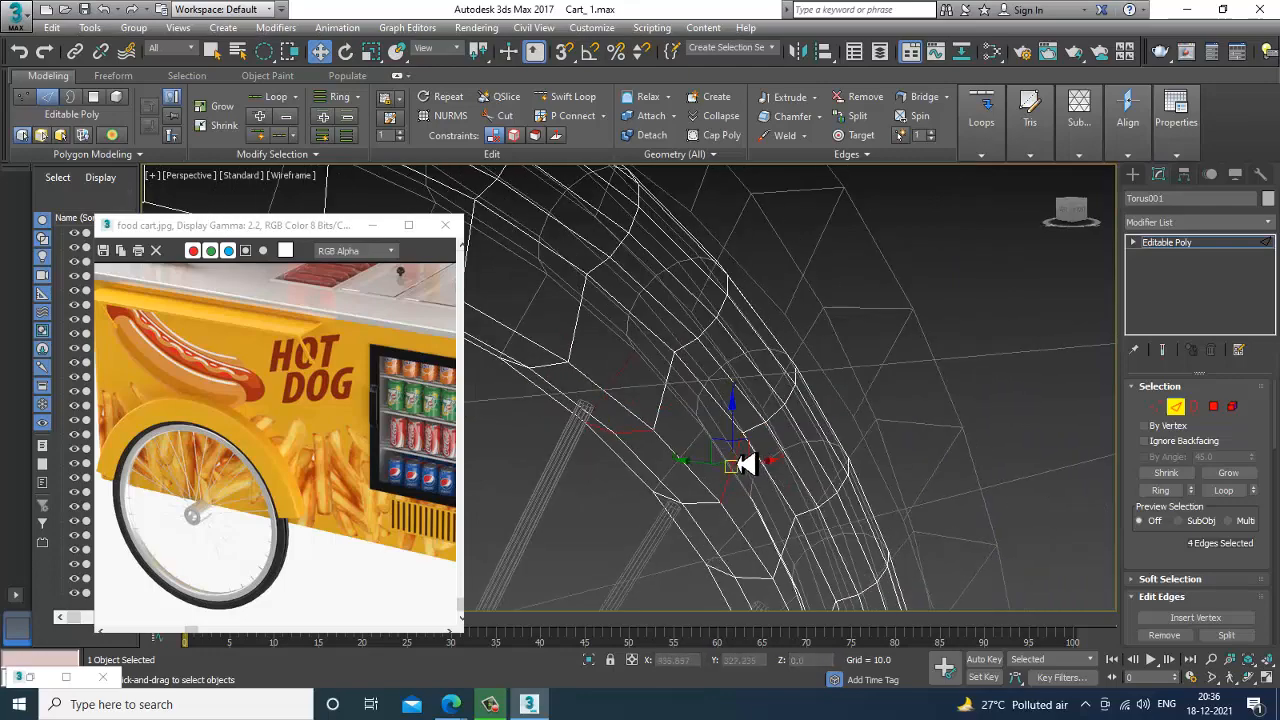
key(ctrl+z)
ctrl+click(672, 405)
mouse_move(677, 409)
alt+middle_down()
mouse_move(789, 409)
mouse_move(760, 394)
alt+middle_up()
key(F3)
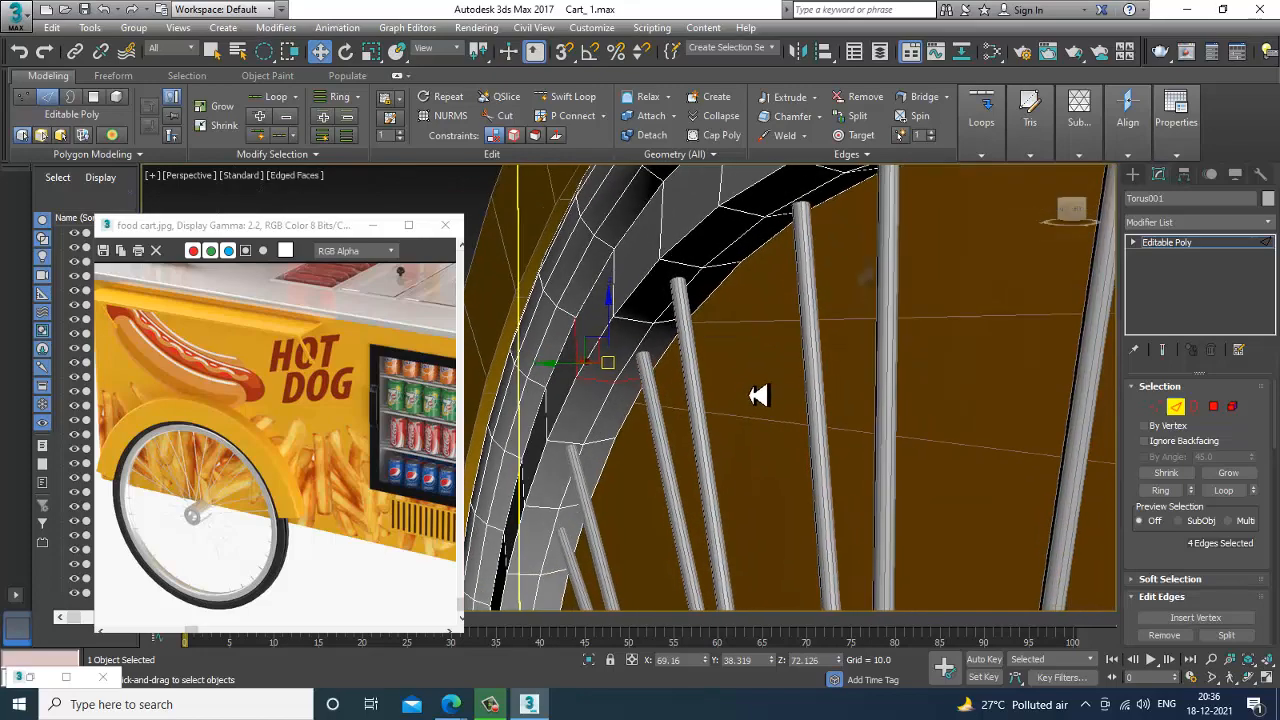
Extend the edge selection to rings around the whole wheel and select the rim polygons they border.
key(alt+r)
scroll(766, 397, down, 4)
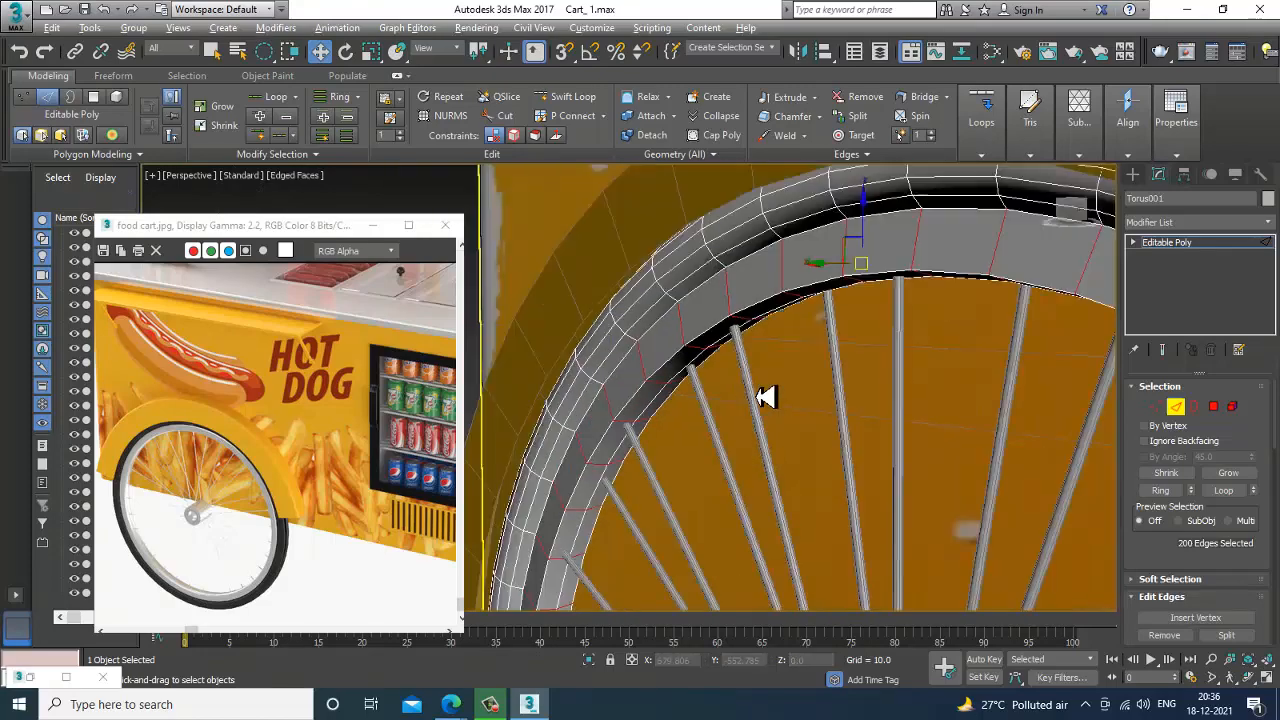
alt+middle_drag(733, 364, 840, 412)
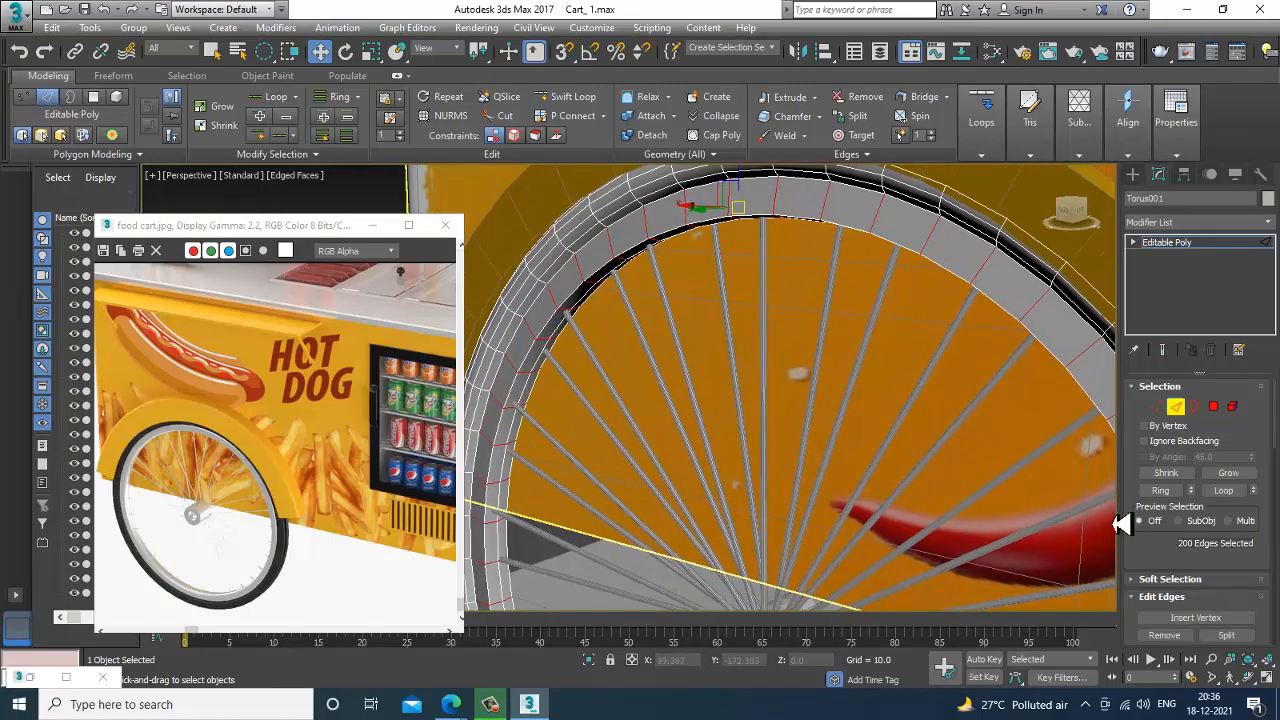
ctrl+click(1214, 407)
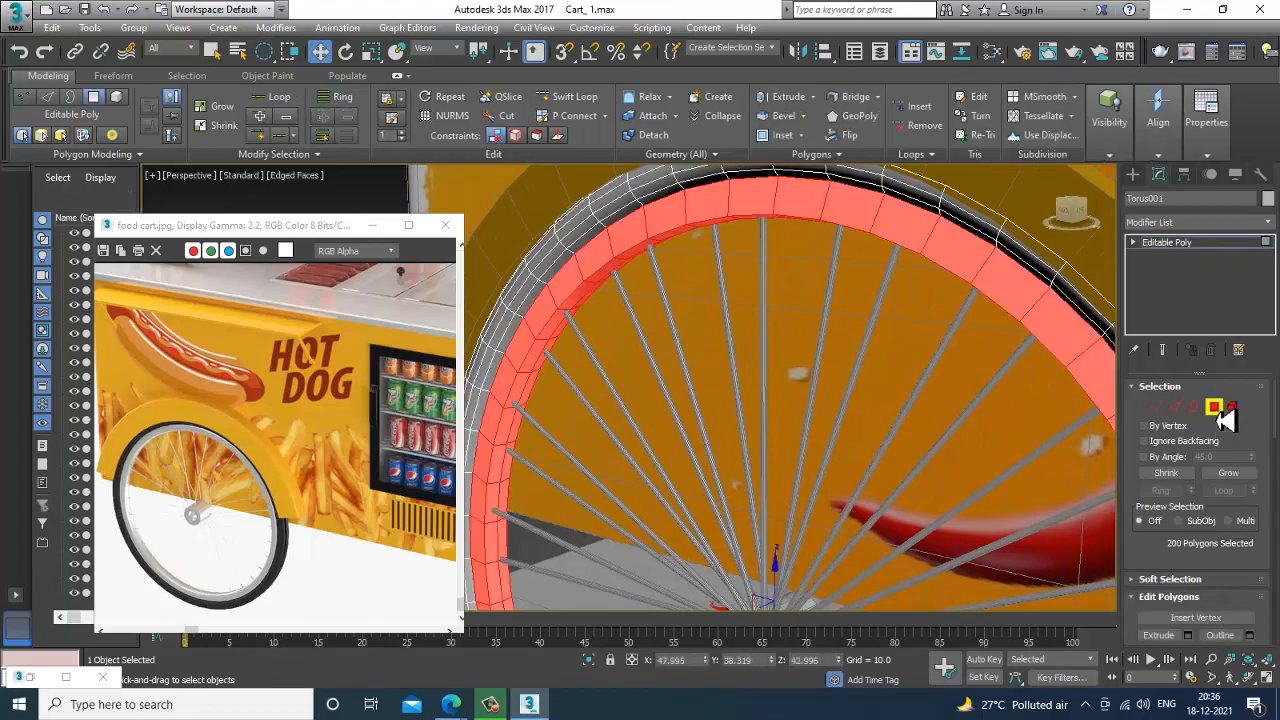
key(z)
alt+middle_drag(748, 422, 614, 241)
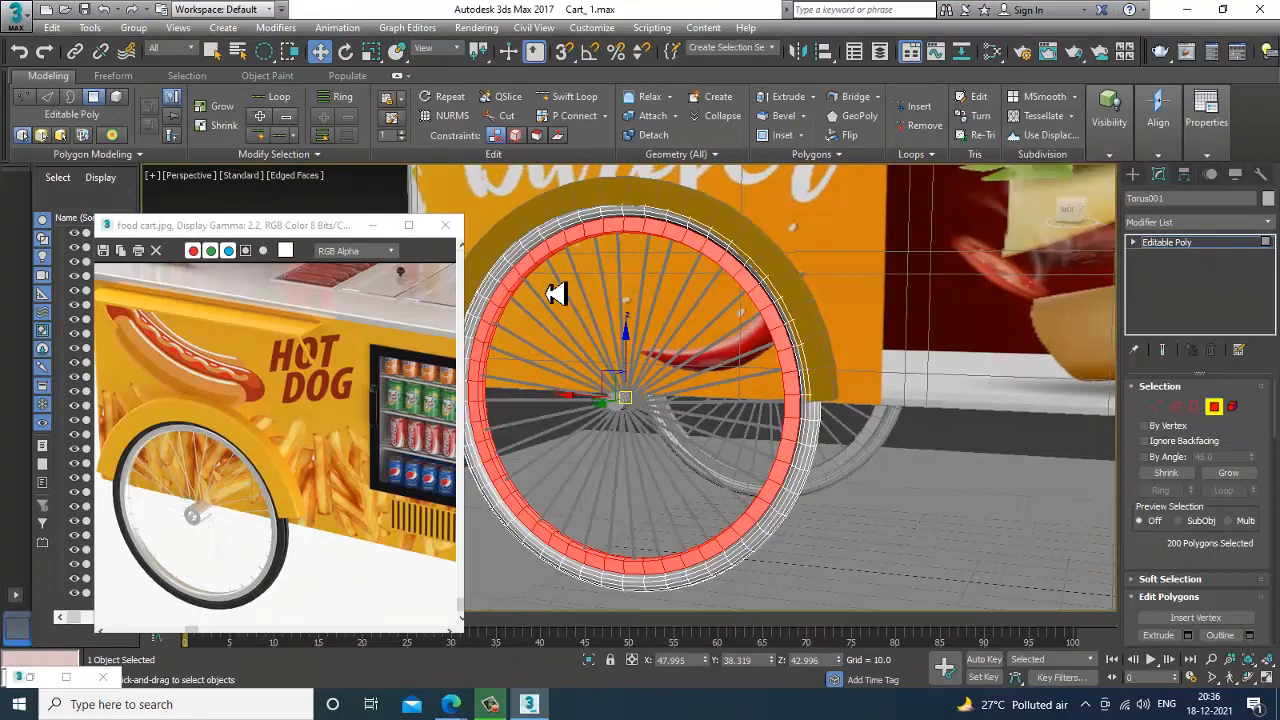
middle_drag(740, 357, 767, 354)
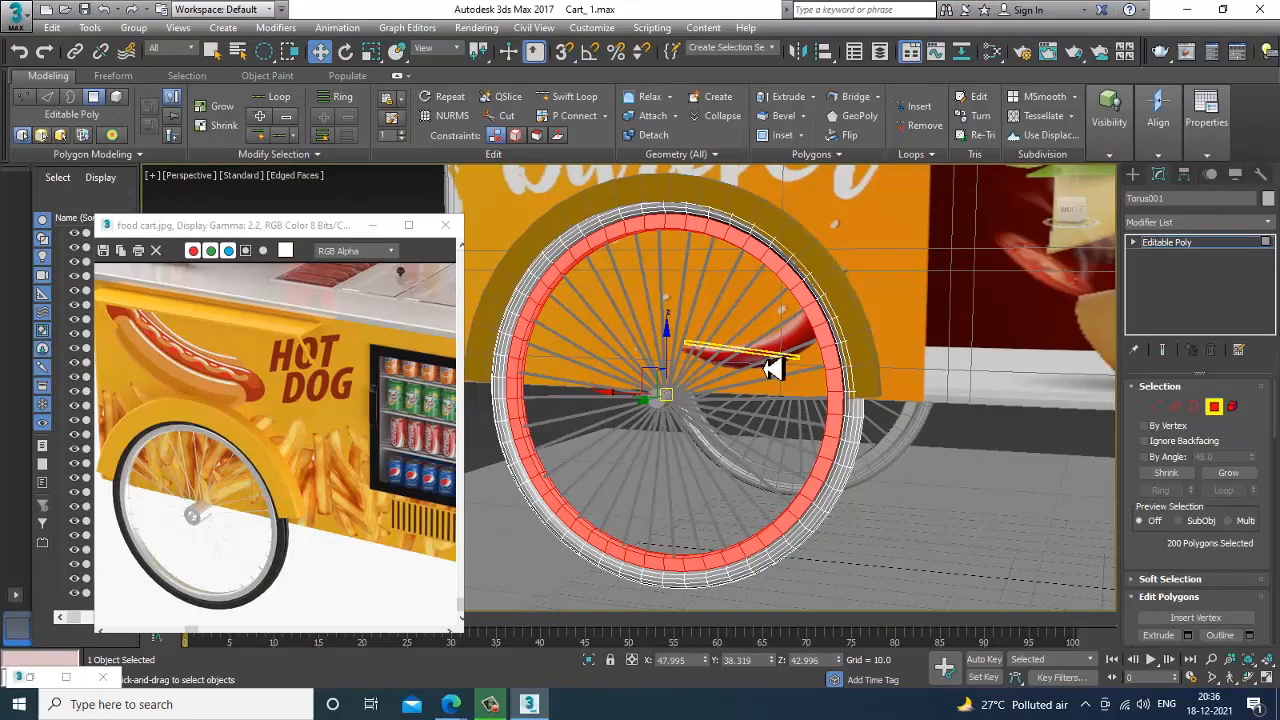
Add a new VRayMtl node in an empty area of the Slate Material Editor and open its parameters.
key(m)
middle_drag(587, 538, 602, 218)
middle_drag(598, 472, 550, 258)
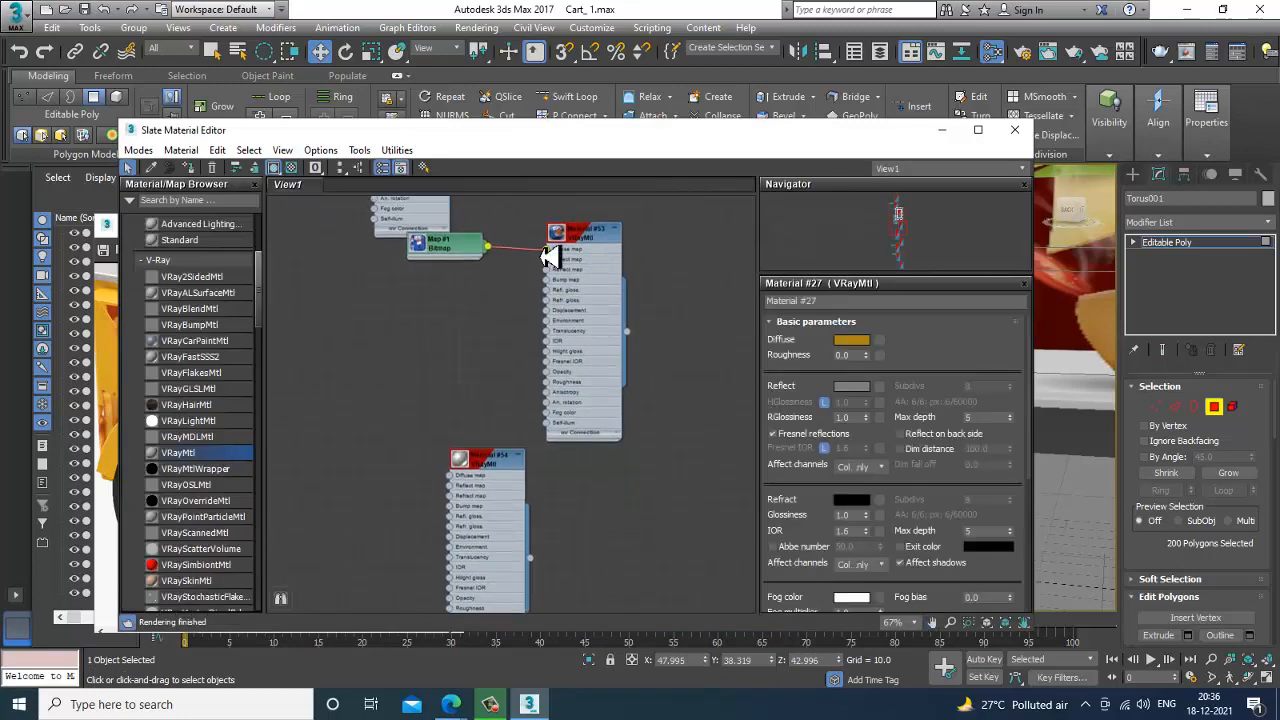
middle_drag(583, 562, 551, 118)
middle_drag(612, 520, 594, 137)
scroll(528, 414, down, 1)
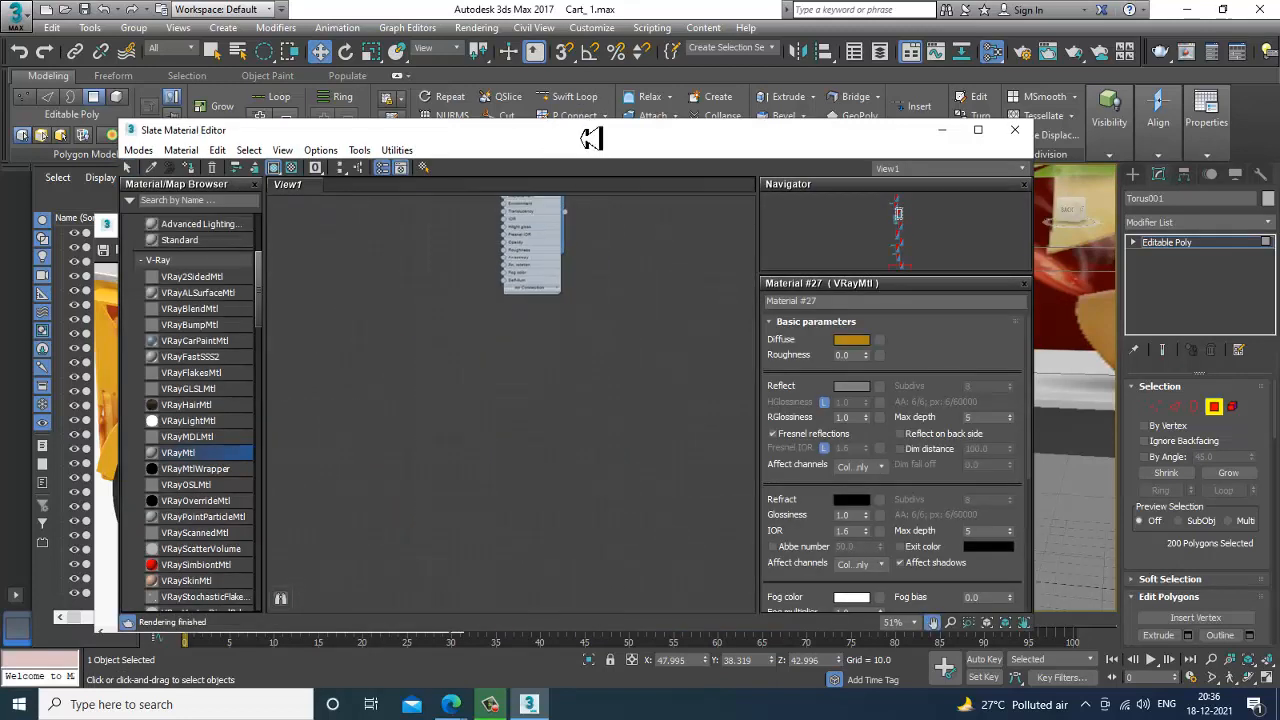
middle_drag(628, 484, 596, 419)
scroll(433, 508, up, 1)
drag(196, 462, 571, 318)
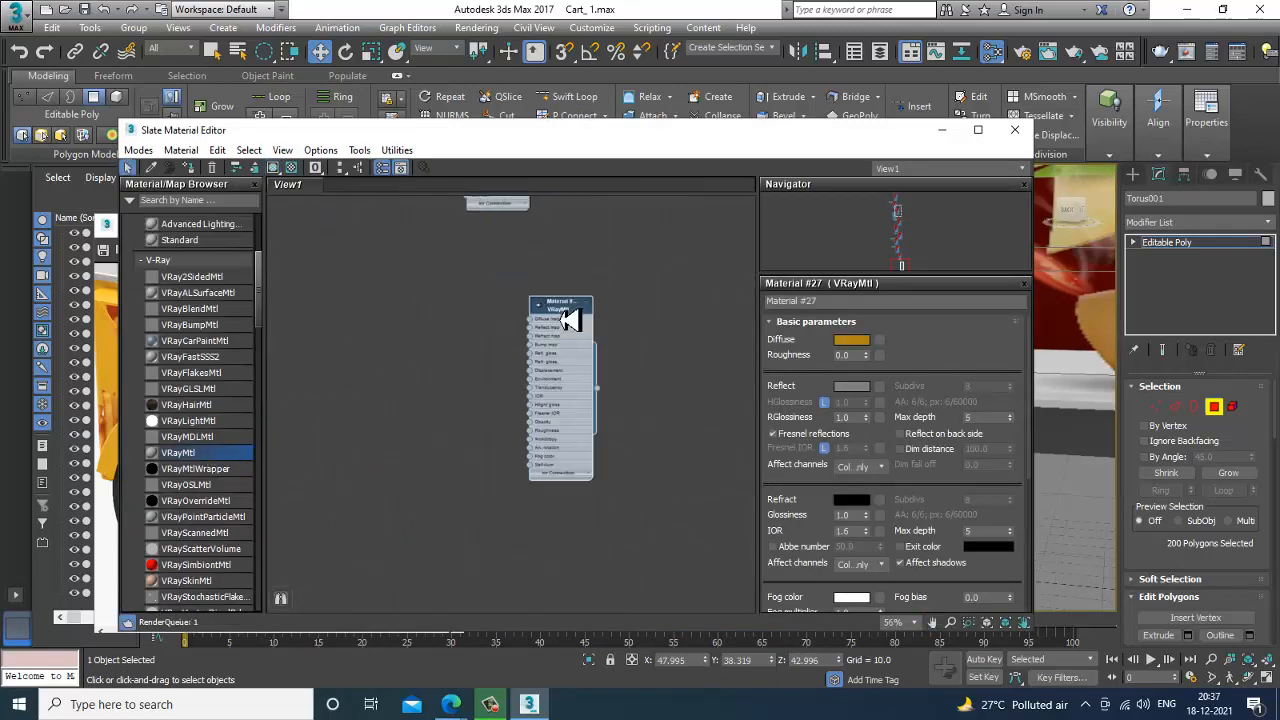
double_click(571, 318)
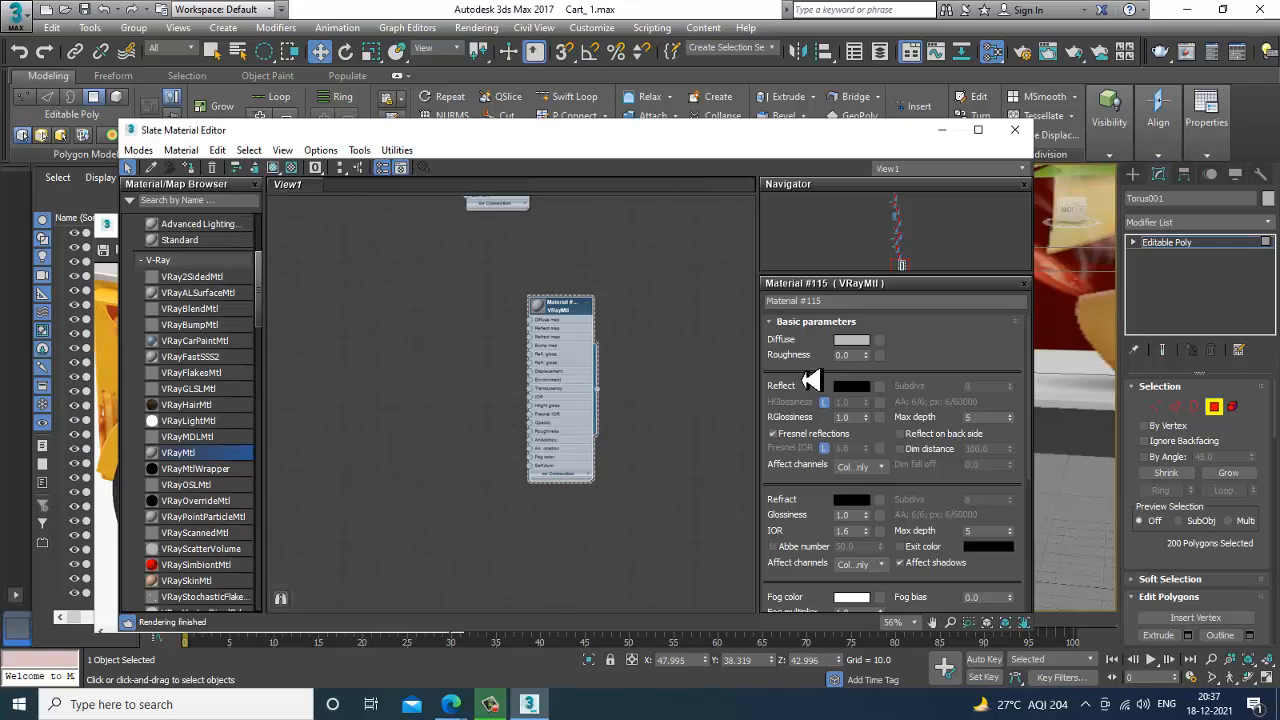
Set the new material's diffuse colour to near-black with RGB values of 5.
click(845, 340)
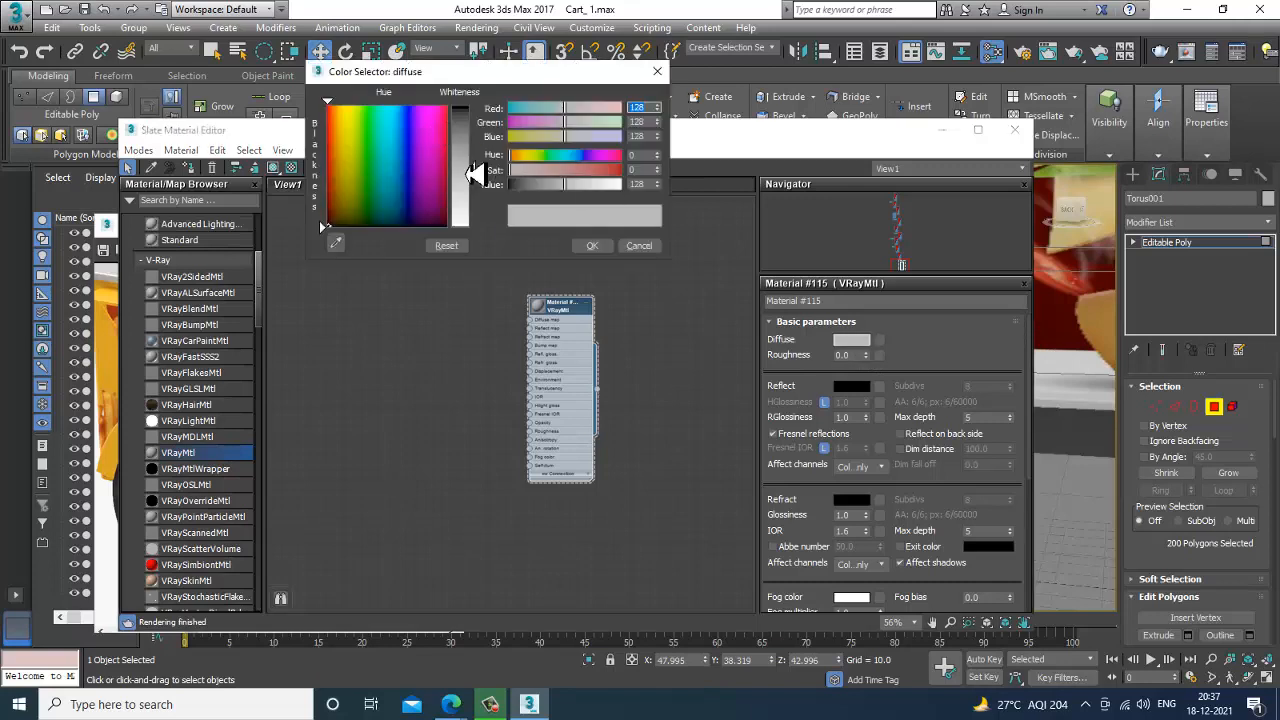
drag(470, 174, 481, 119)
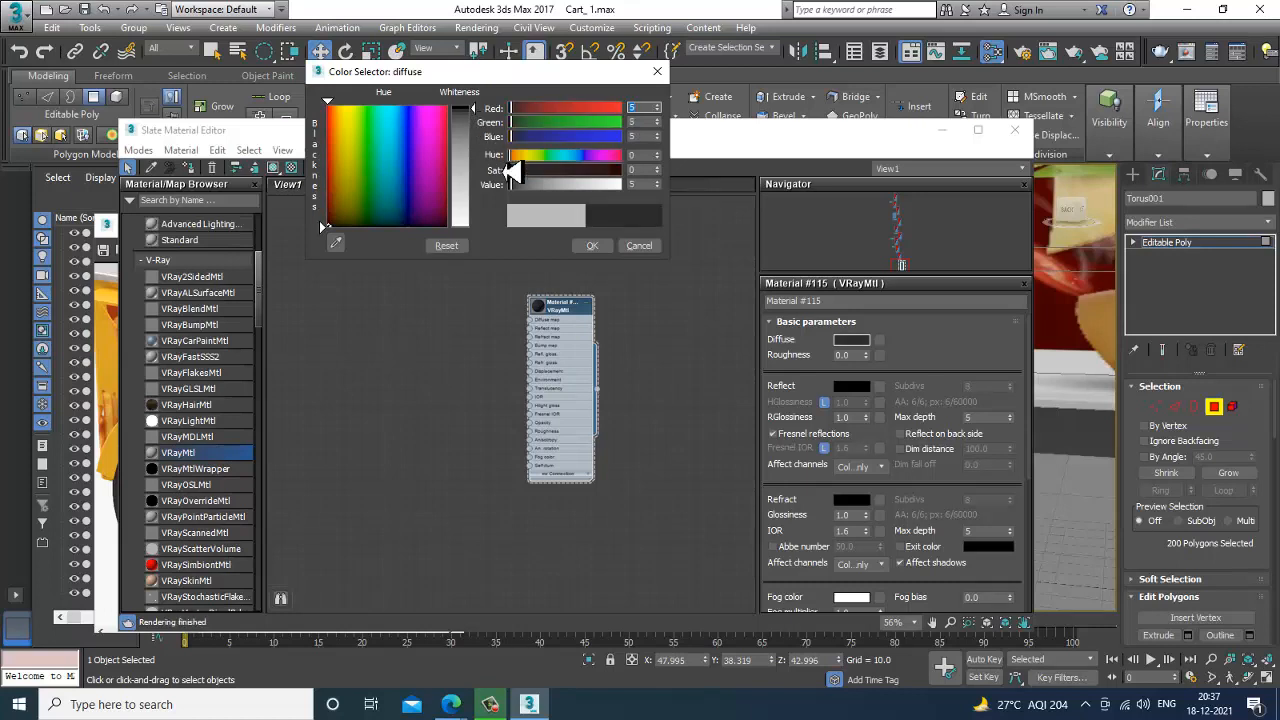
click(594, 247)
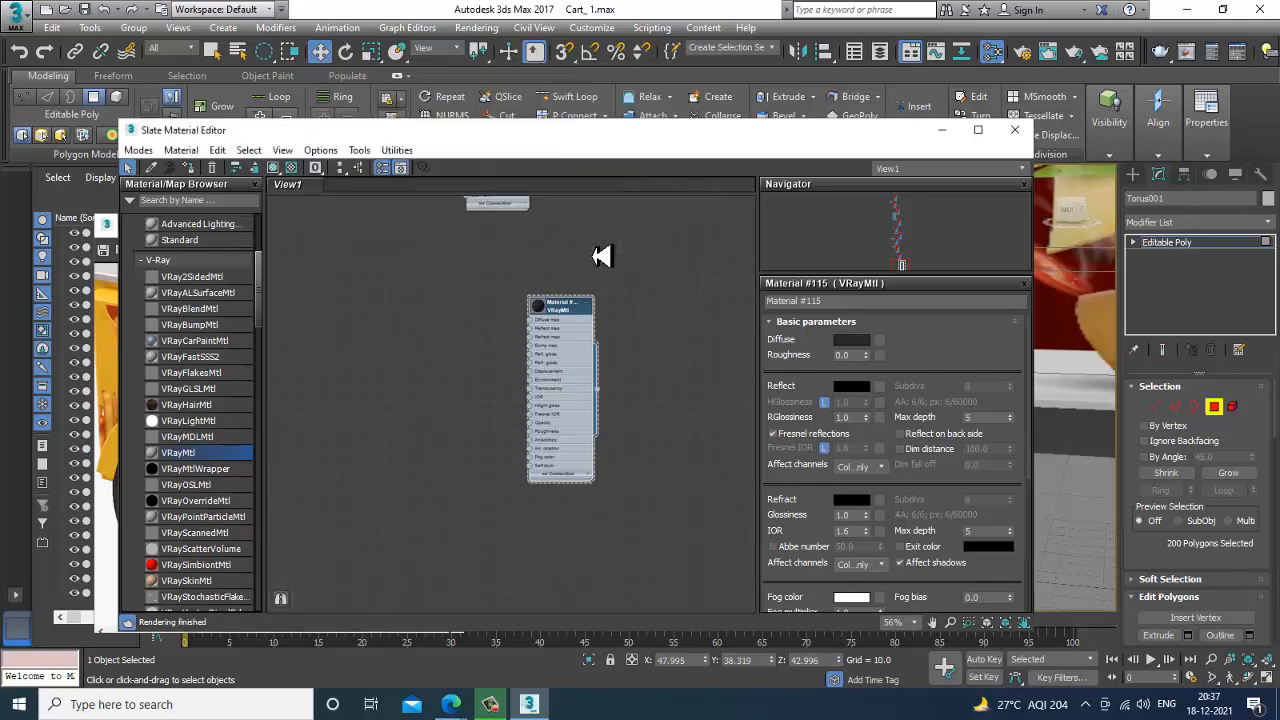
Set the material's reflection colour to RGB 232, reflection glossiness to 0.98 and unlocked Fresnel IOR to 25.
click(860, 388)
drag(478, 133, 490, 227)
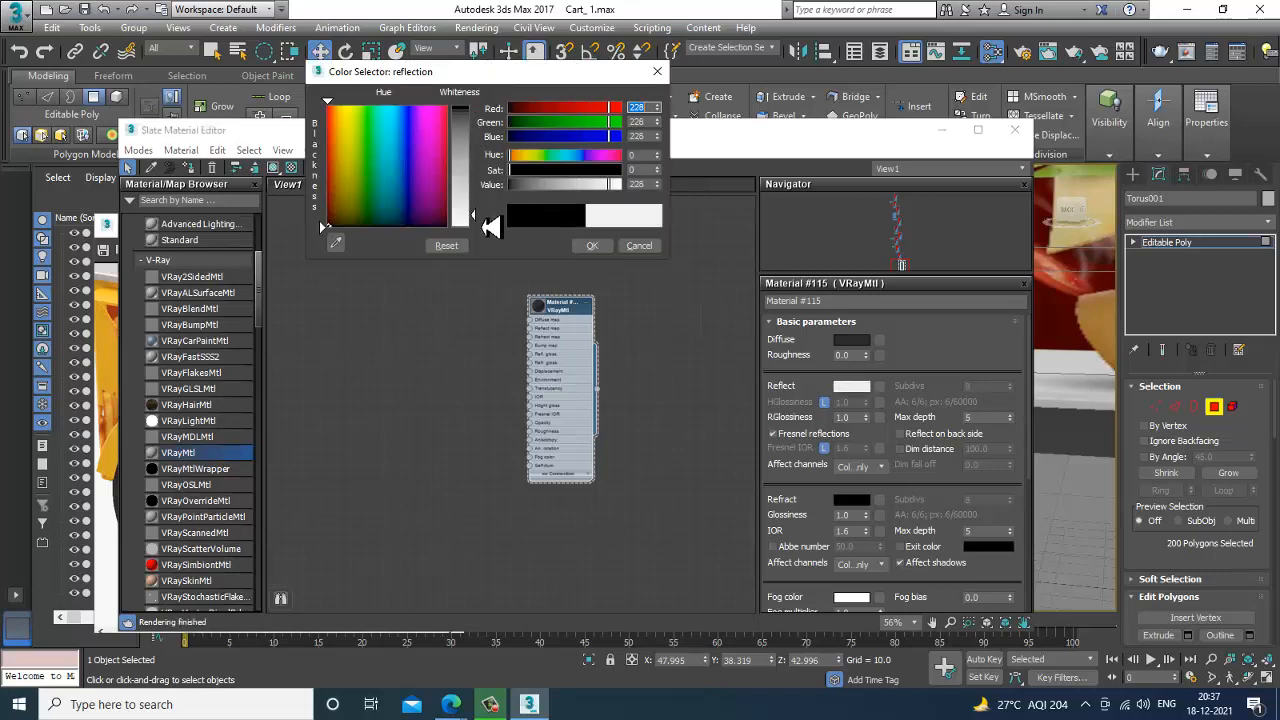
click(597, 246)
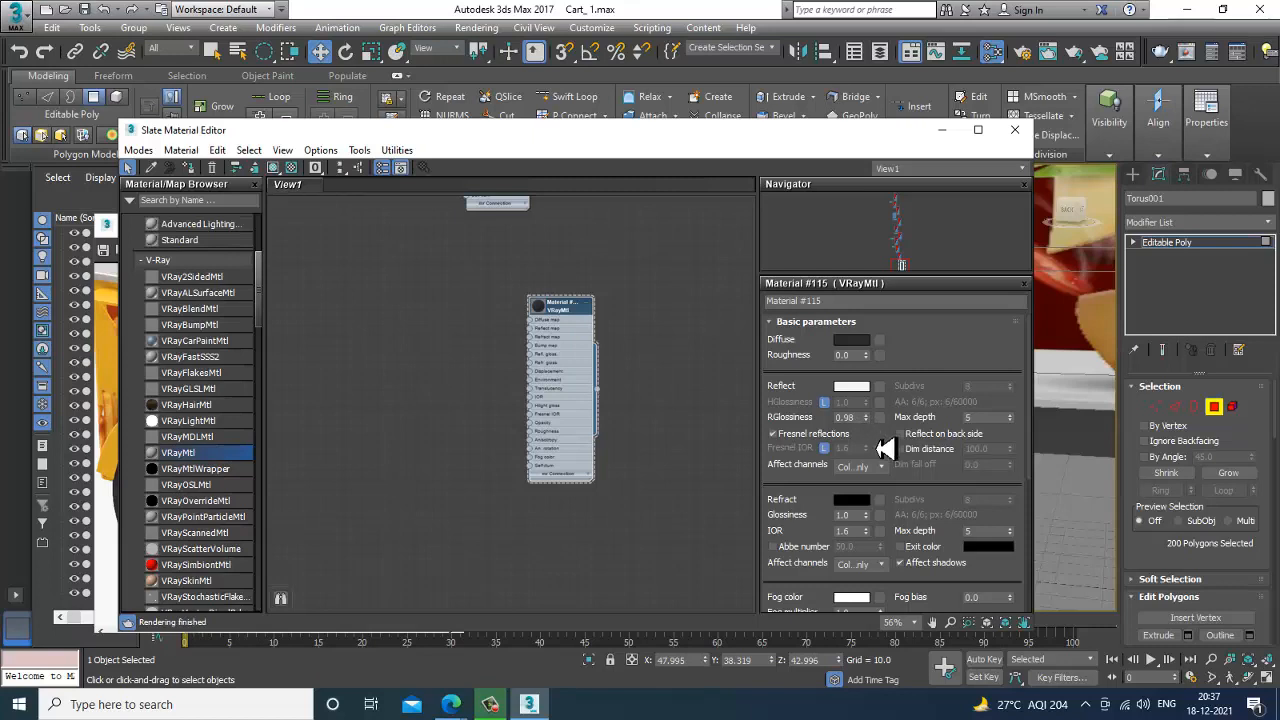
click(824, 447)
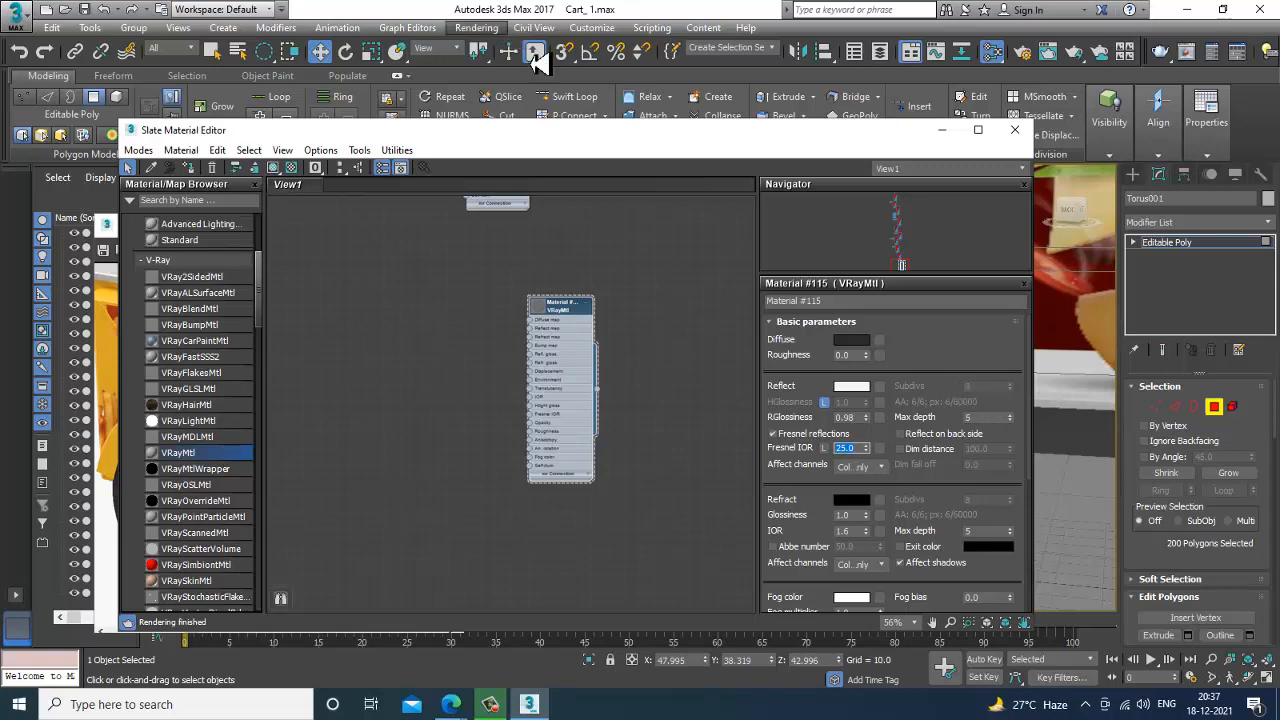
Enable local subdivs in V-Ray's Global DMC settings and set the material's reflection subdivs to 32 and max depth to 10.
click(476, 27)
click(531, 101)
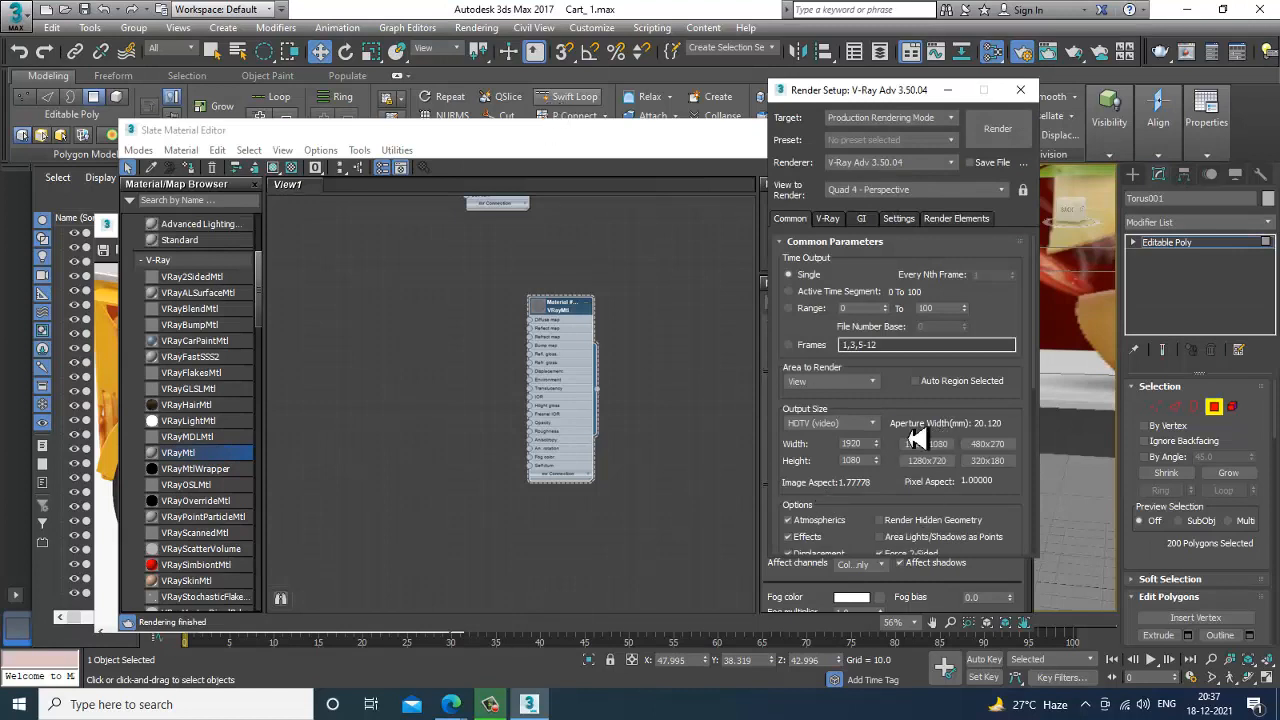
click(832, 222)
click(812, 482)
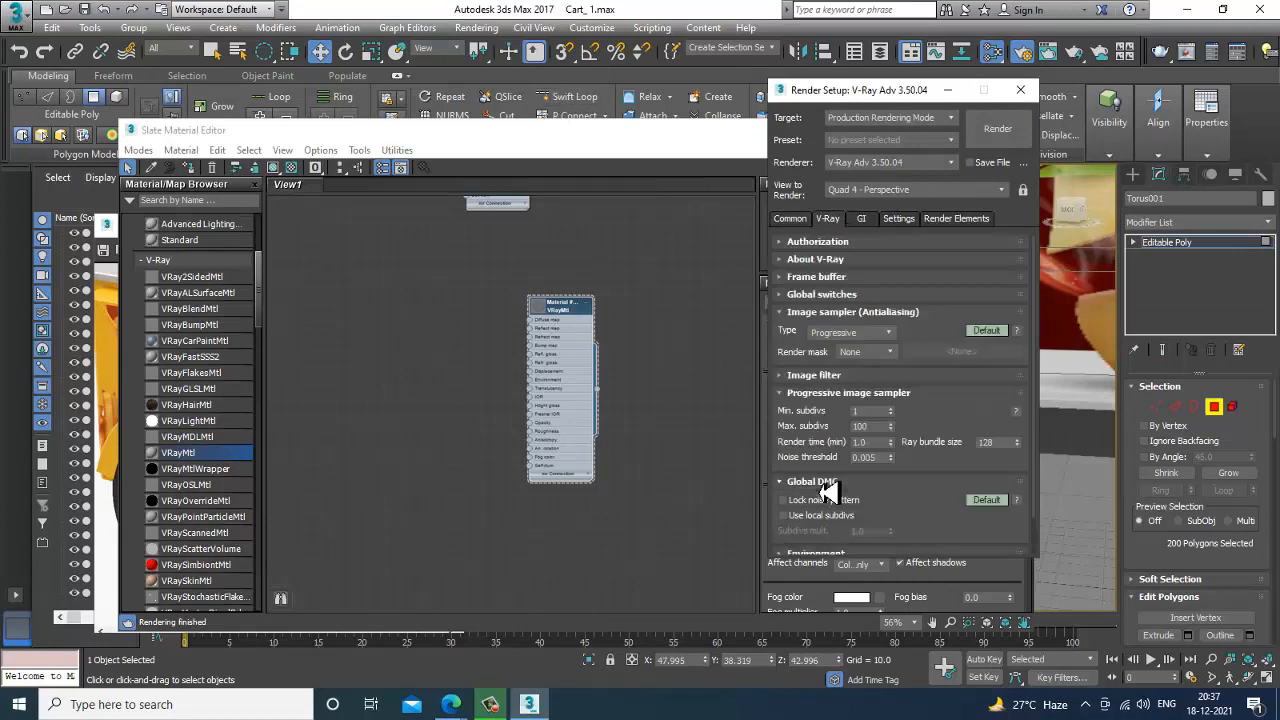
scroll(912, 511, down, 1)
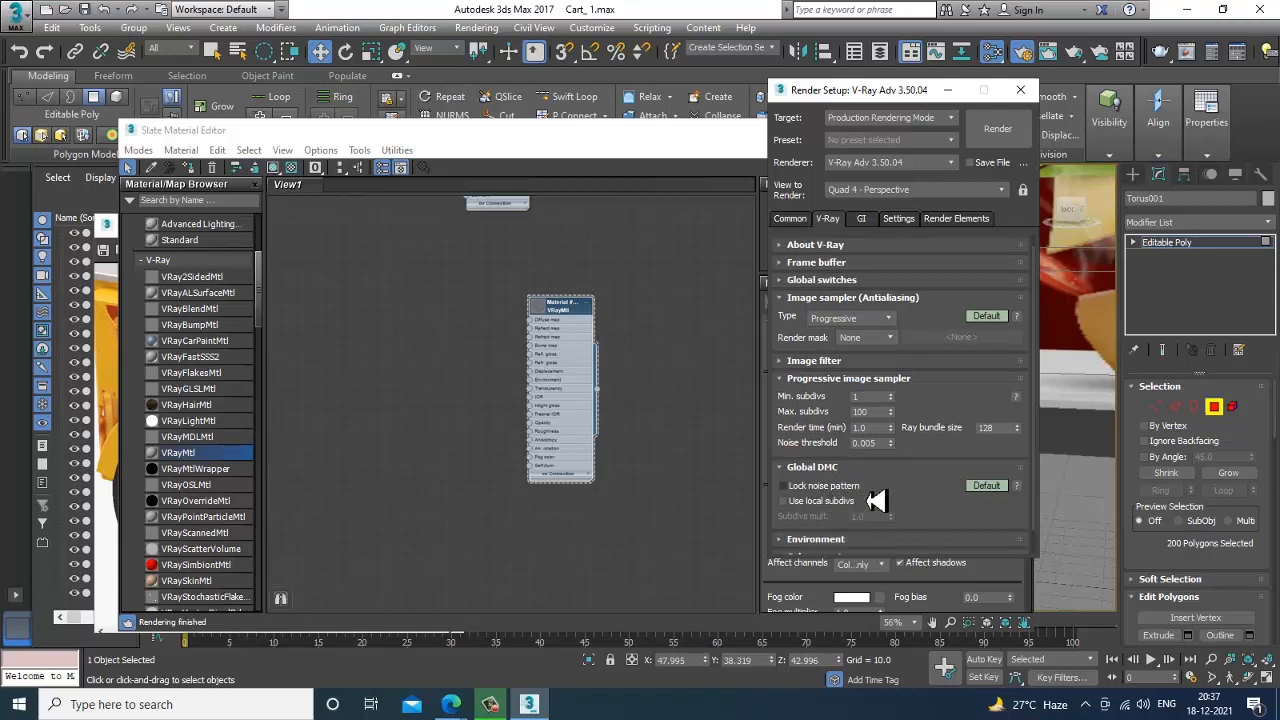
click(826, 502)
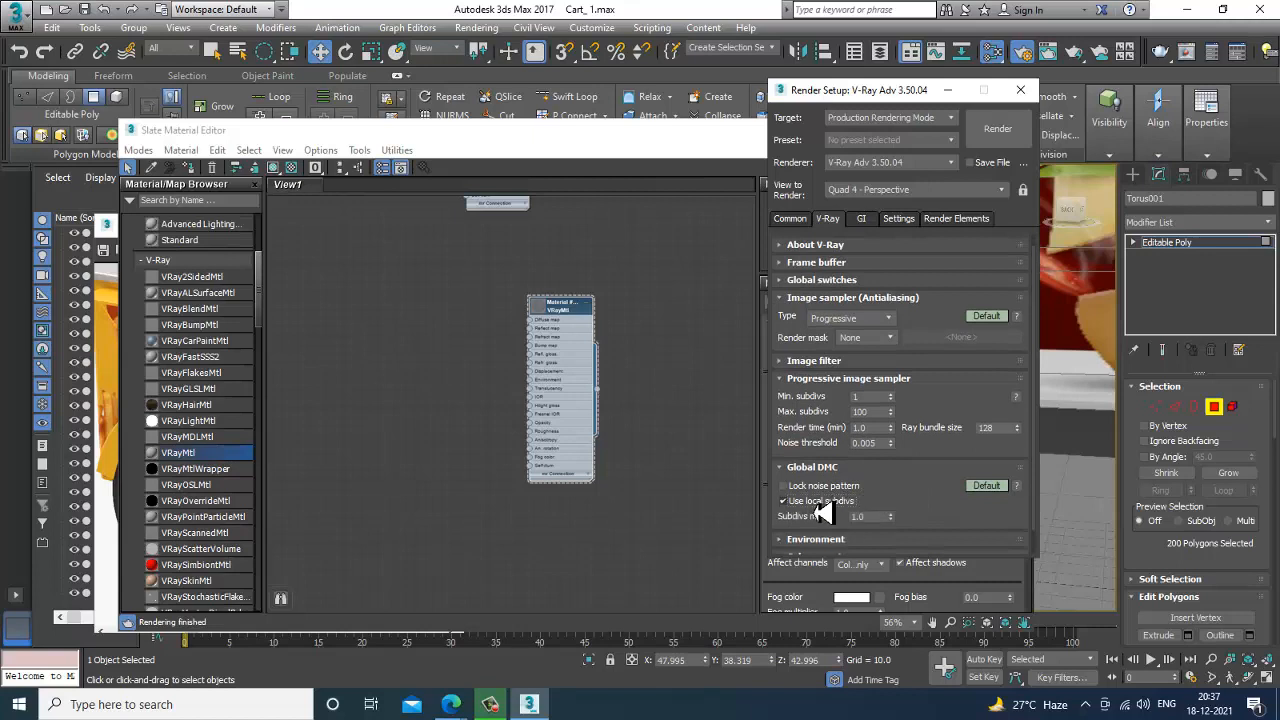
click(962, 90)
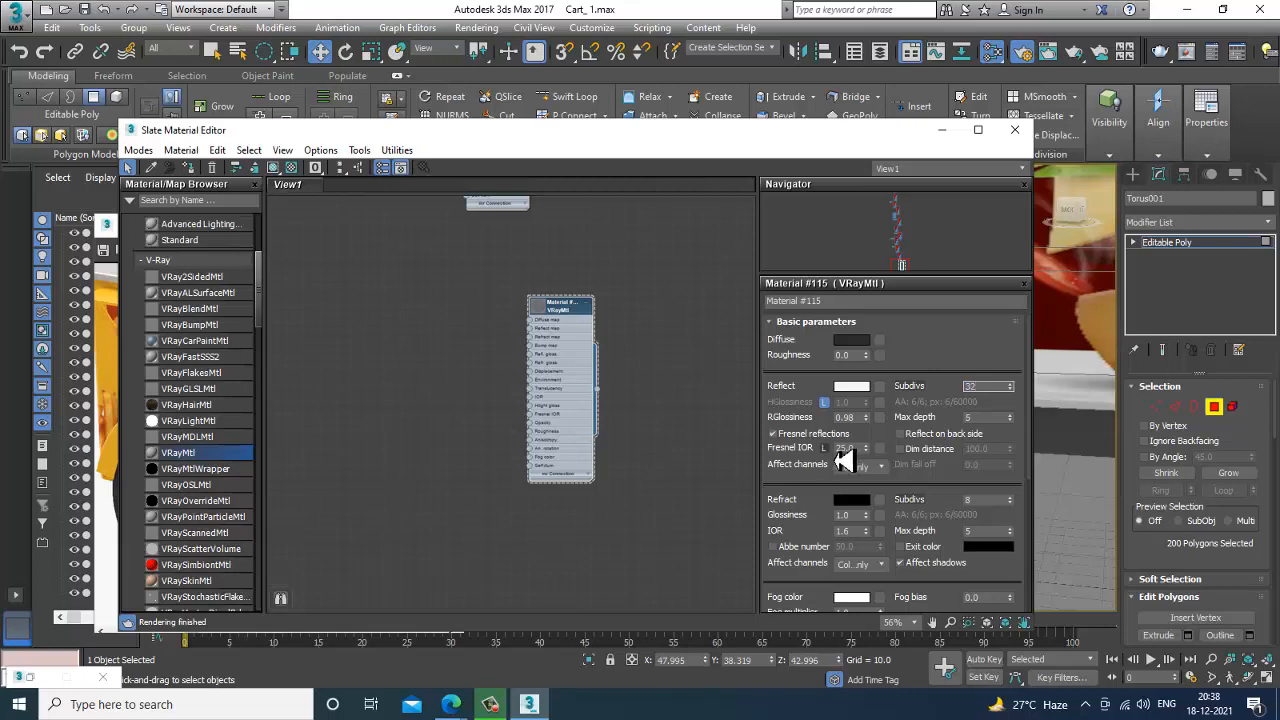
key(Tab)
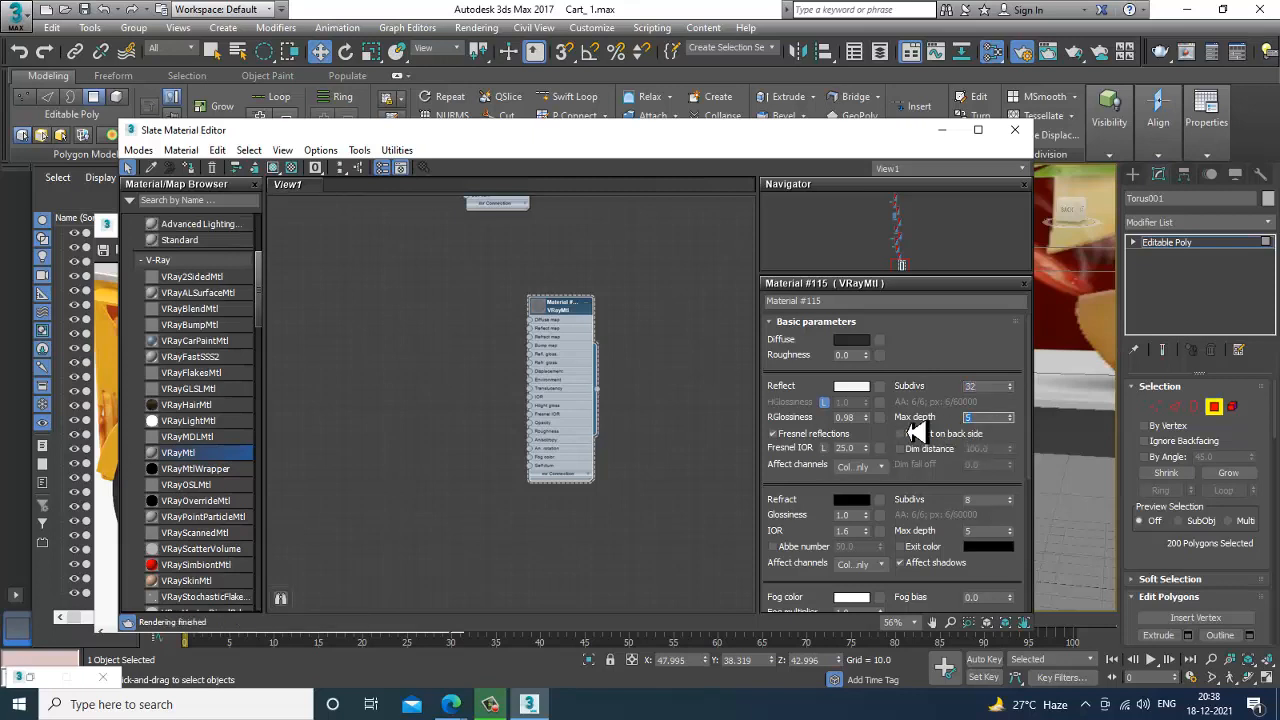
Assign the material to the selected rim polygons with viewport shading shown, and name it chrome.
click(190, 170)
click(273, 170)
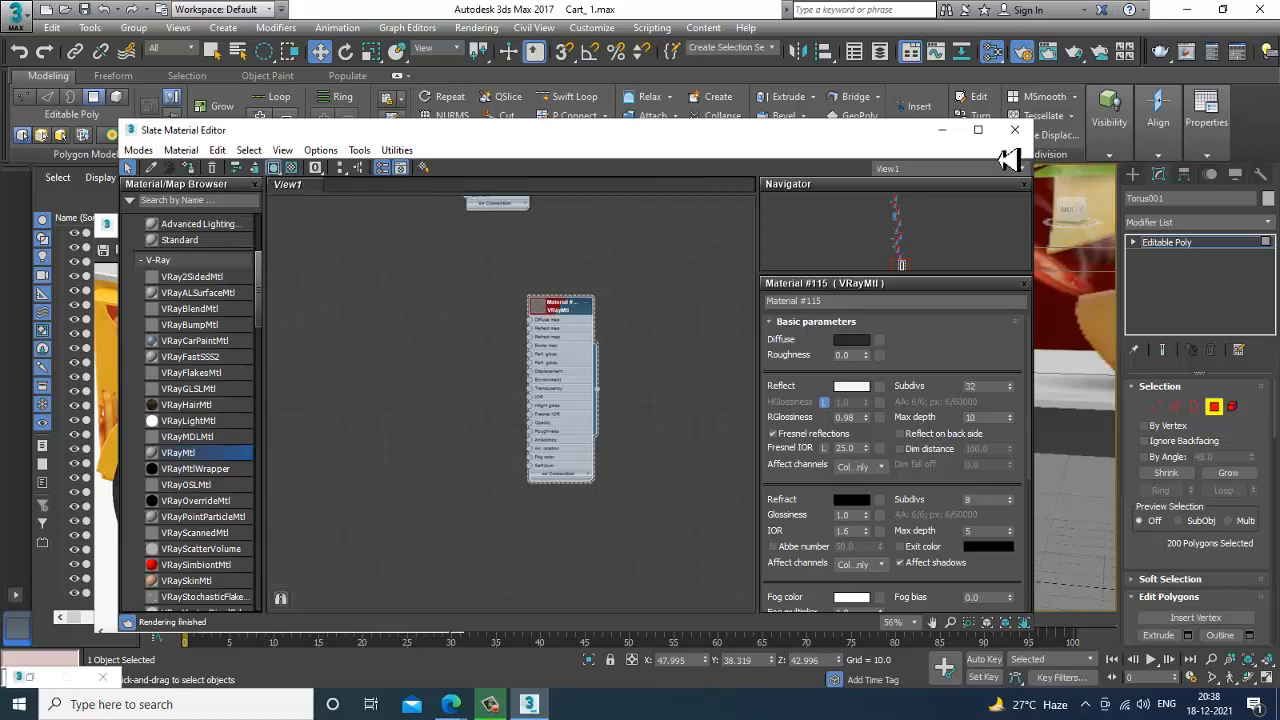
click(848, 302)
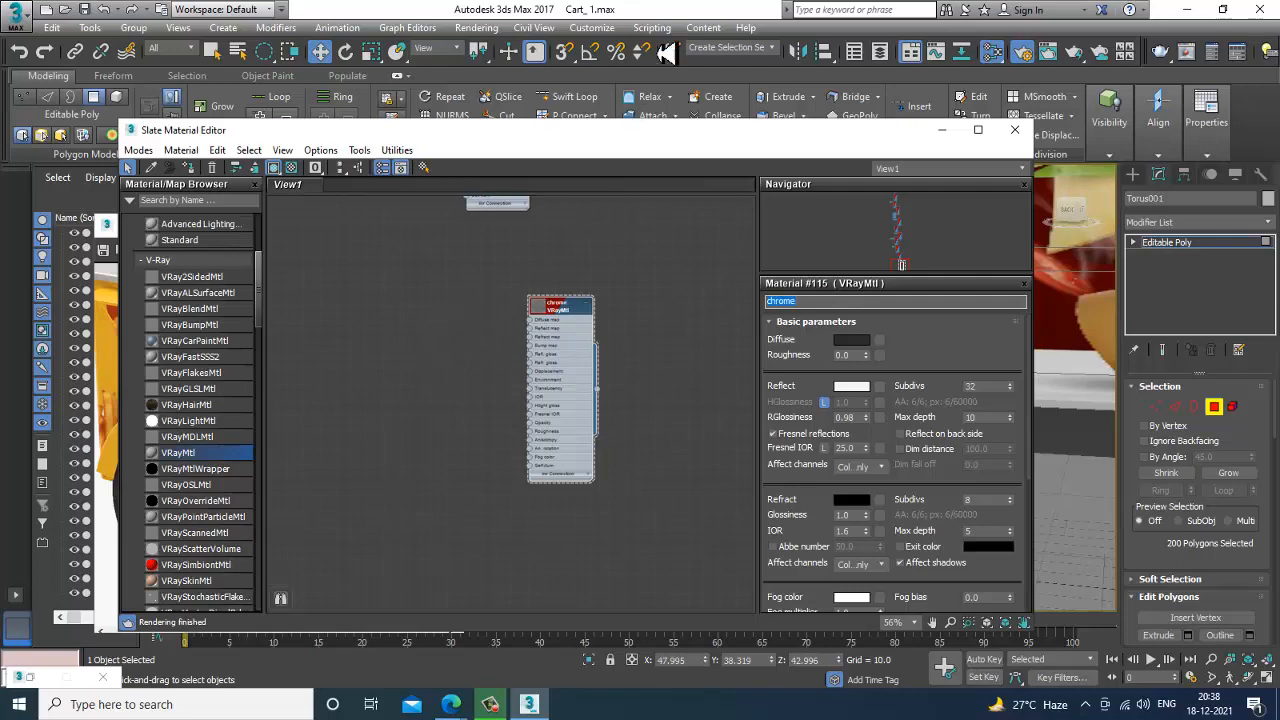
click(941, 130)
Leave polygon editing on the wheel and show the wheel in the maximized Front view.
scroll(908, 356, down, 5)
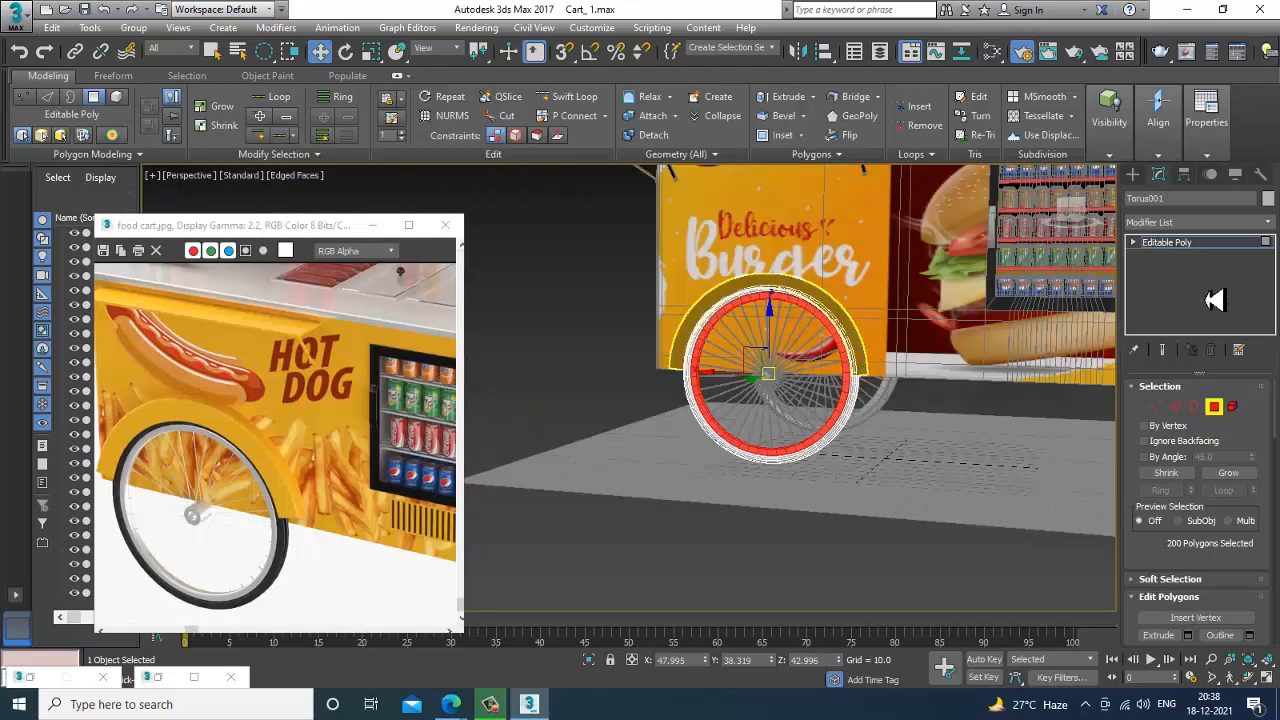
click(1209, 246)
alt+middle_drag(680, 431, 774, 486)
scroll(917, 395, up, 5)
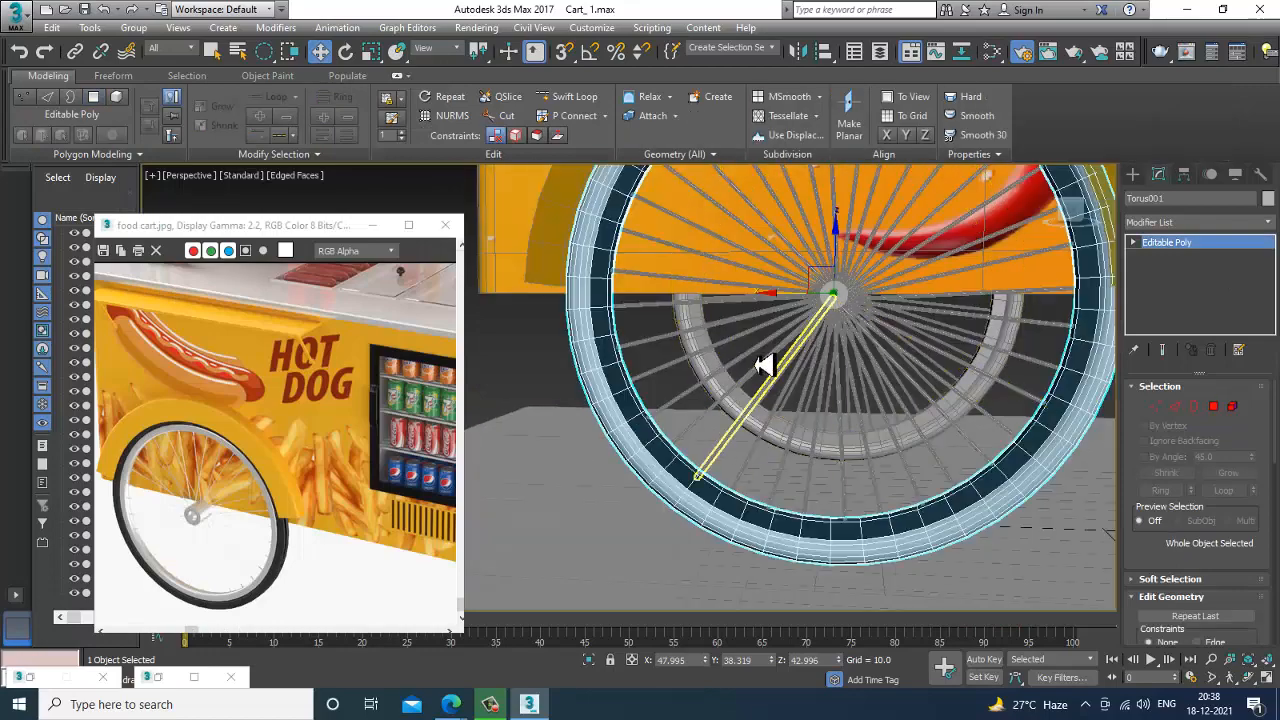
mouse_move(771, 377)
alt+middle_down()
mouse_move(849, 429)
mouse_move(820, 430)
mouse_move(829, 423)
mouse_move(789, 389)
alt+middle_up()
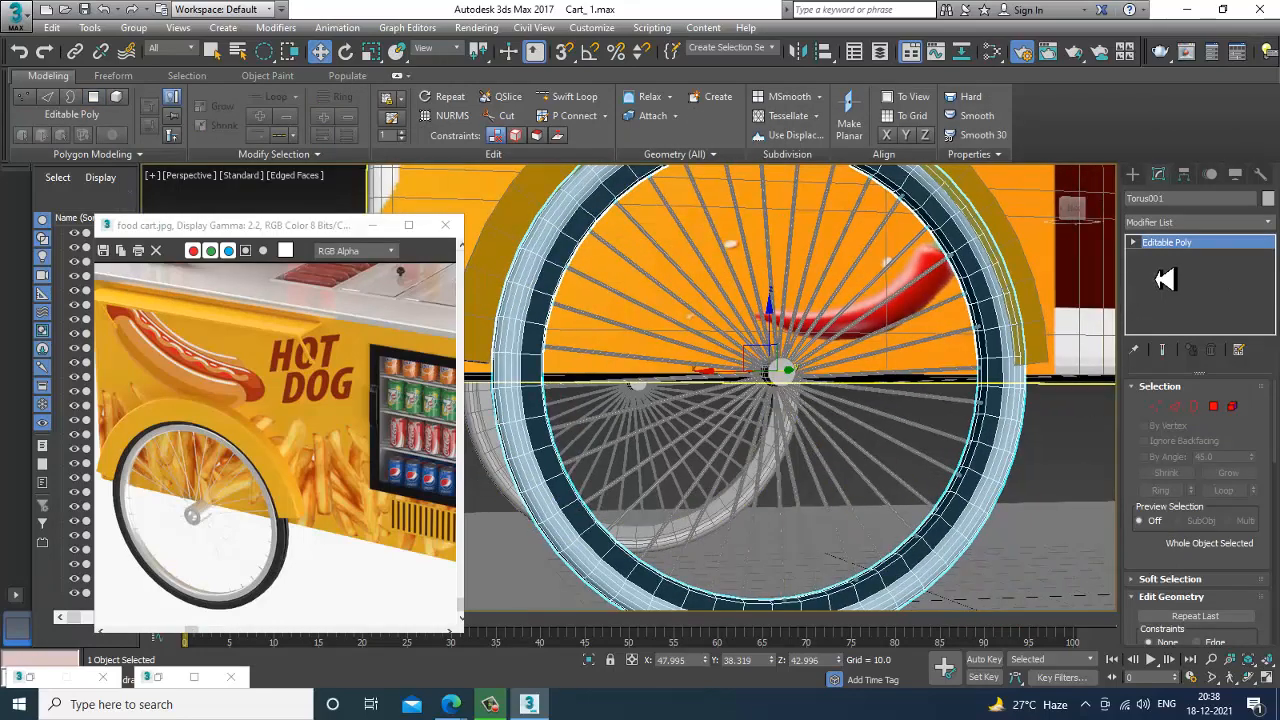
key(alt+w)
key(alt+w)
scroll(801, 390, down, 2)
Select the wheel and all its spokes with a rectangular region in the Front view, excluding the cart body, and restore the four-view layout.
middle_drag(802, 390, 813, 387)
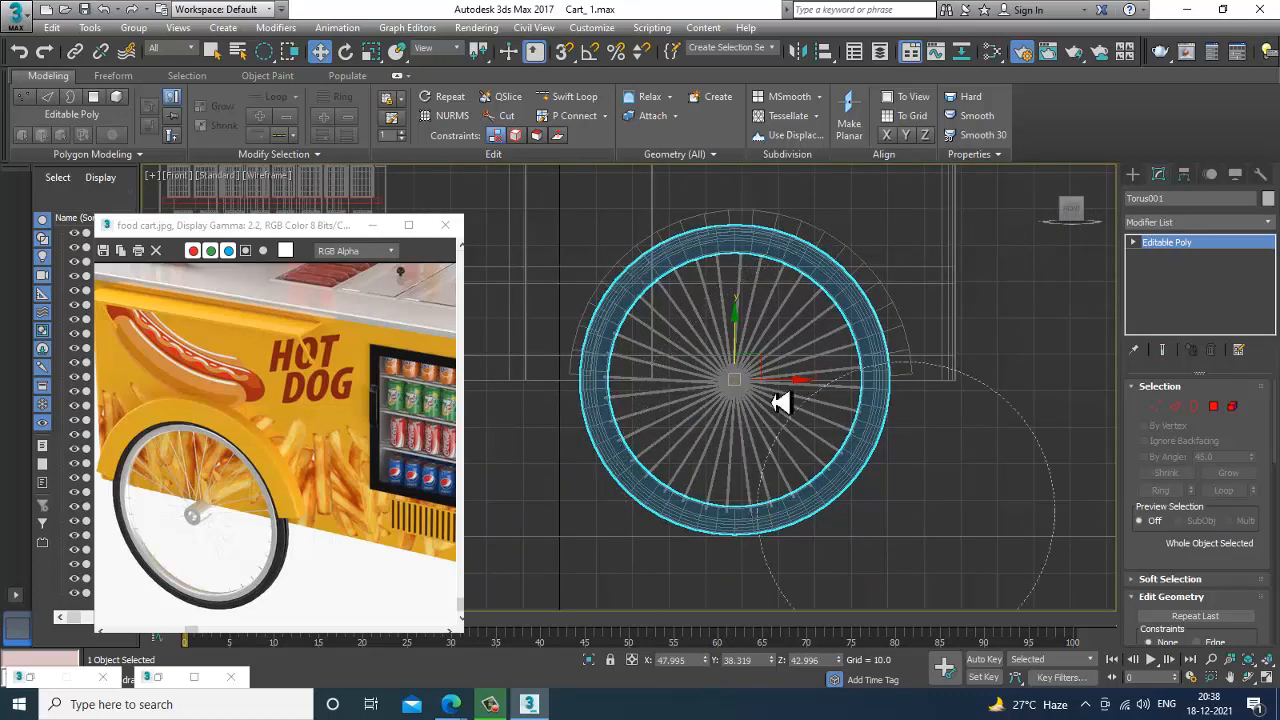
key(ctrl+d)
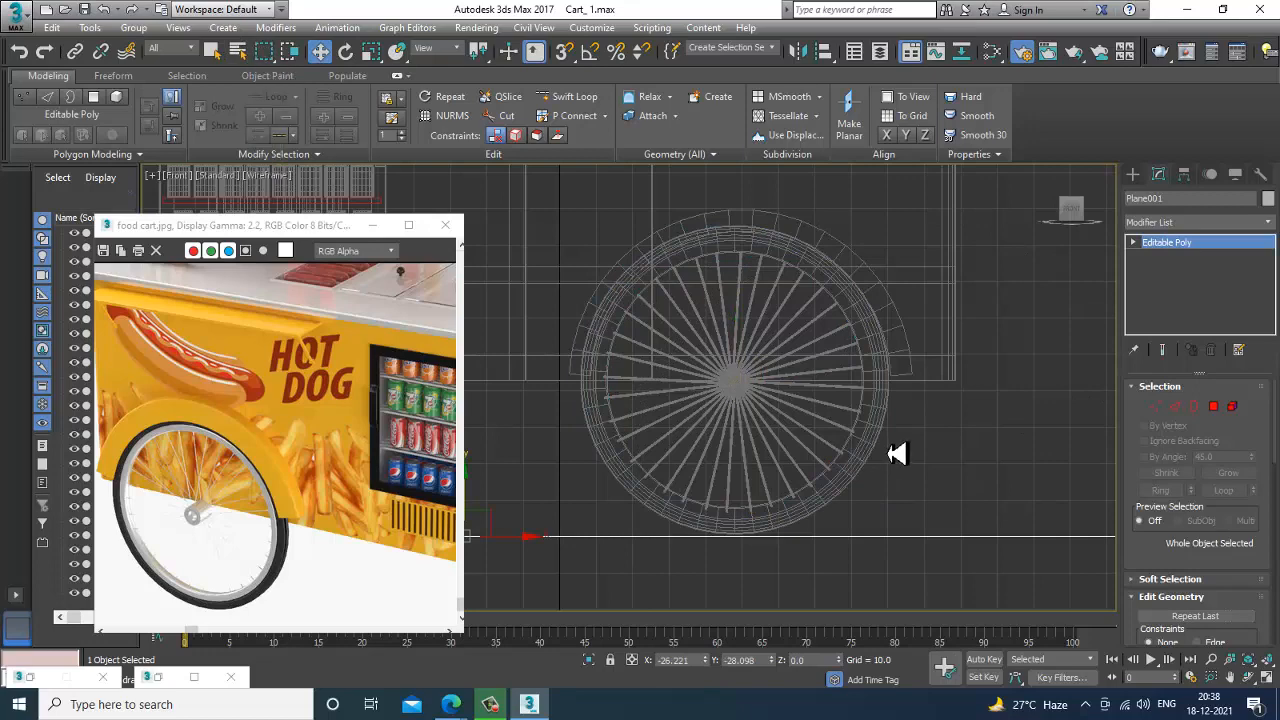
drag(568, 229, 1034, 506)
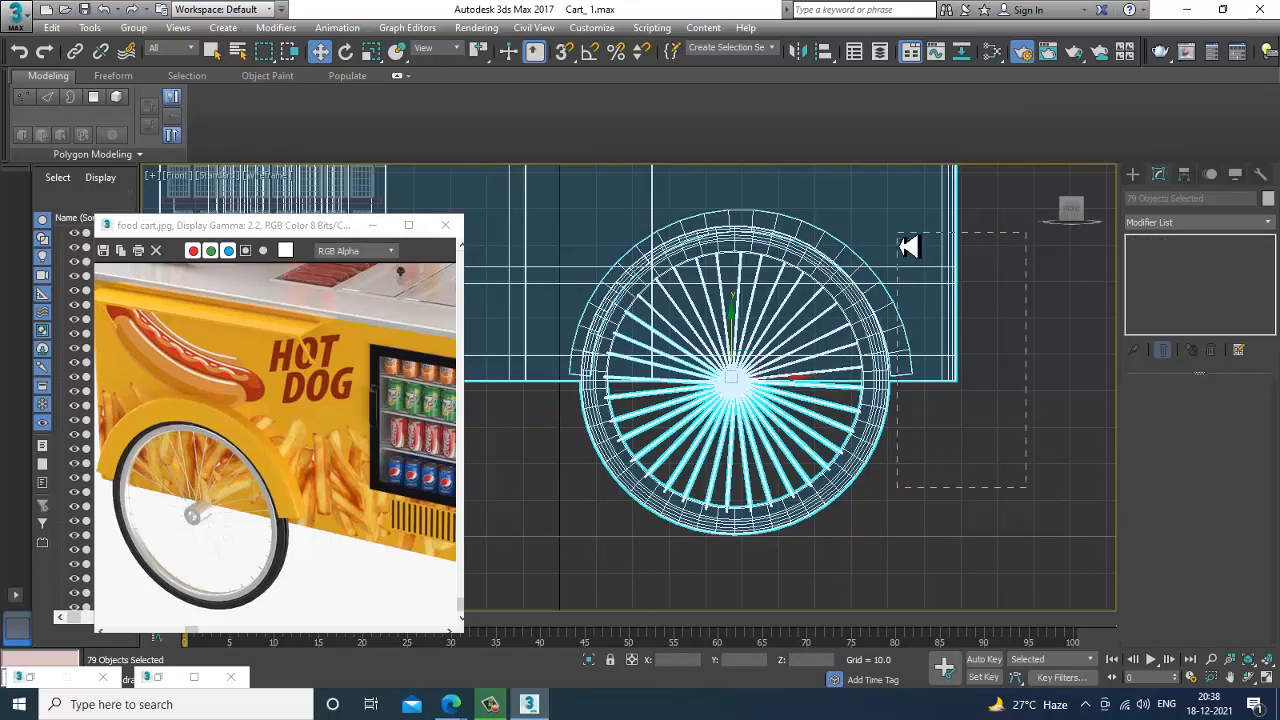
scroll(829, 457, up, 3)
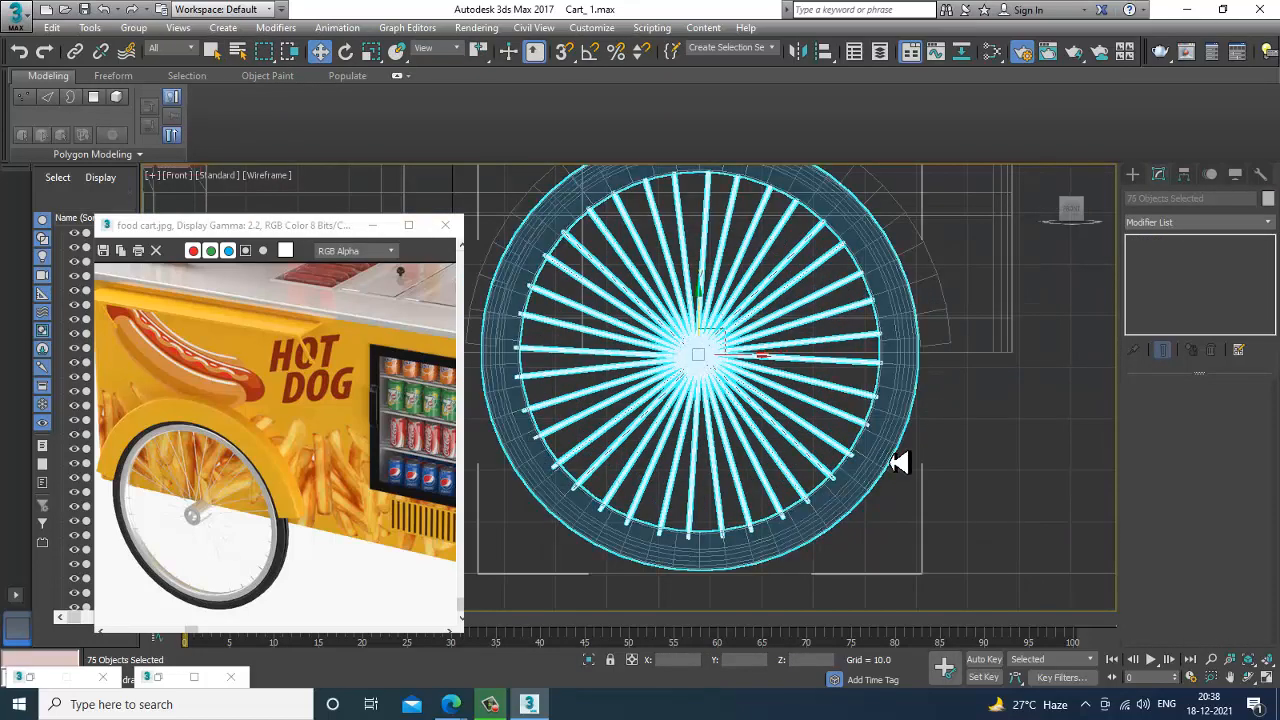
key(alt+w)
alt+middle_drag(893, 461, 900, 517)
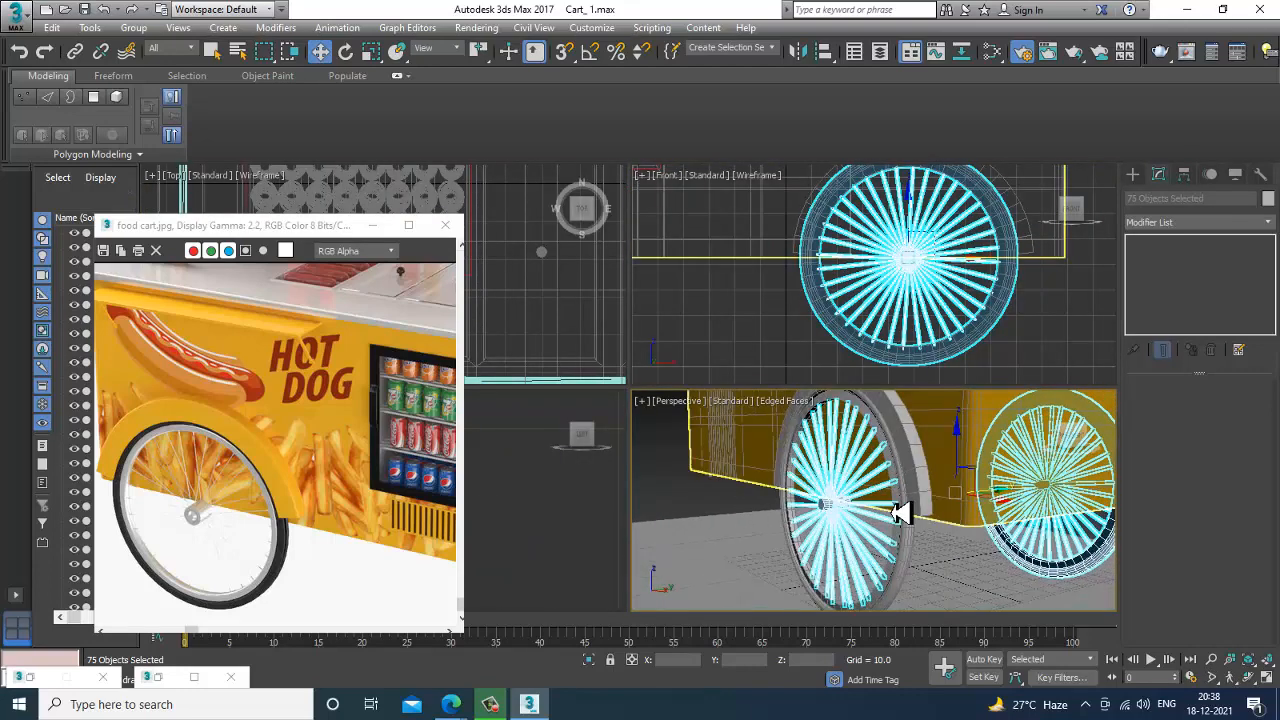
Assign the chrome material to the selected wheel and spokes, clear the selection and hide edged faces in the Perspective view.
key(m)
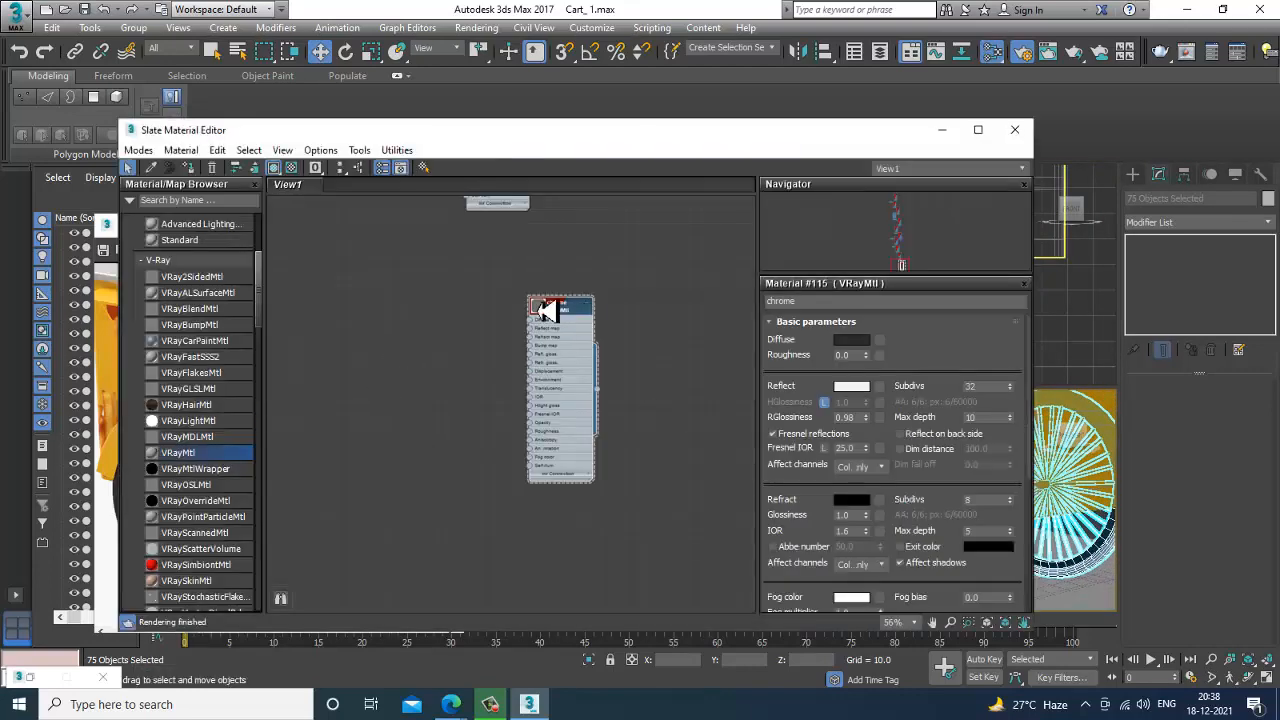
click(941, 129)
alt+middle_drag(949, 553, 877, 540)
scroll(901, 558, down, 4)
click(922, 575)
scroll(922, 575, up, 4)
key(F4)
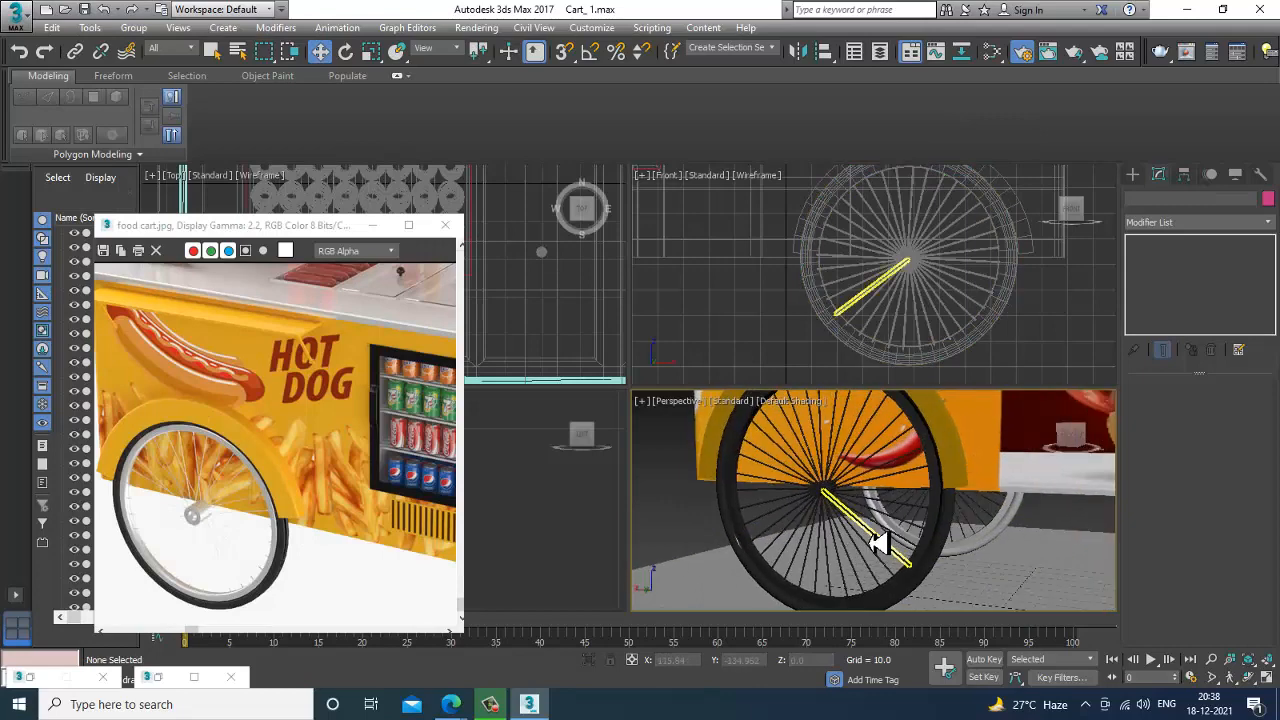
In the maximized Perspective view, select the wheel's tyre polygons by inverting the stored rim polygon selection.
key(alt+w)
alt+middle_drag(786, 449, 1060, 417)
click(671, 306)
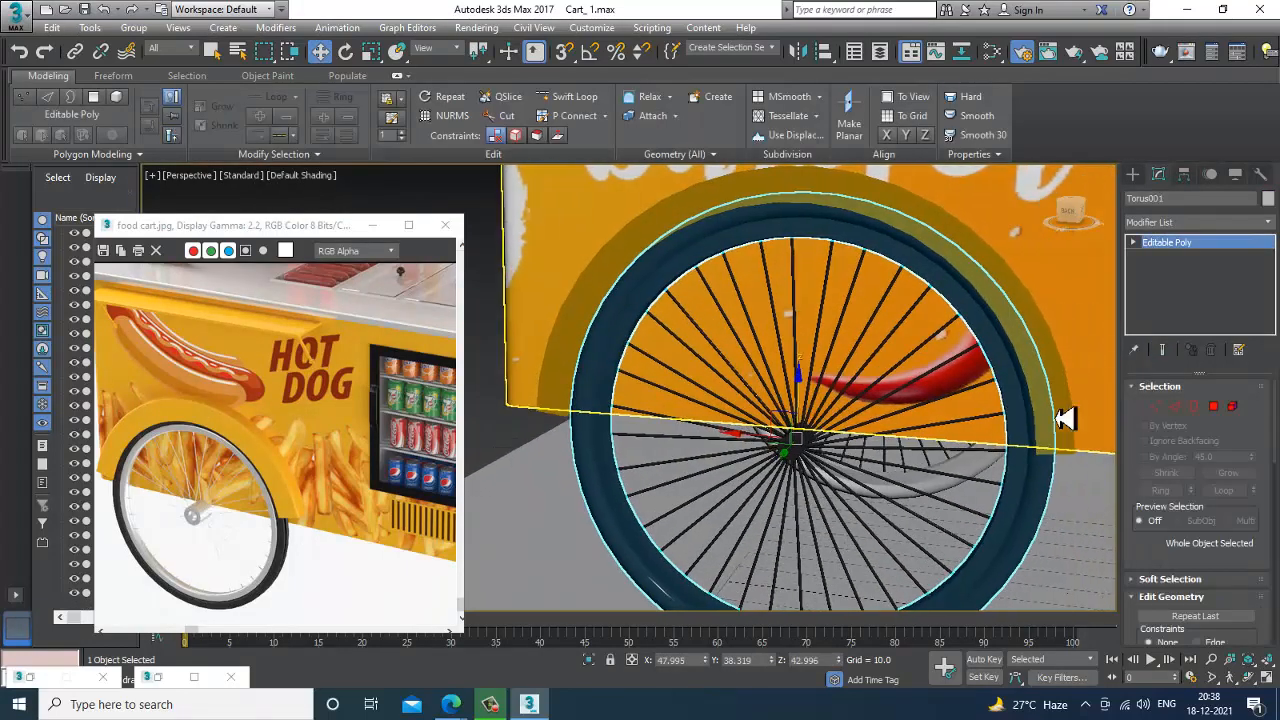
click(1213, 406)
key(ctrl+a)
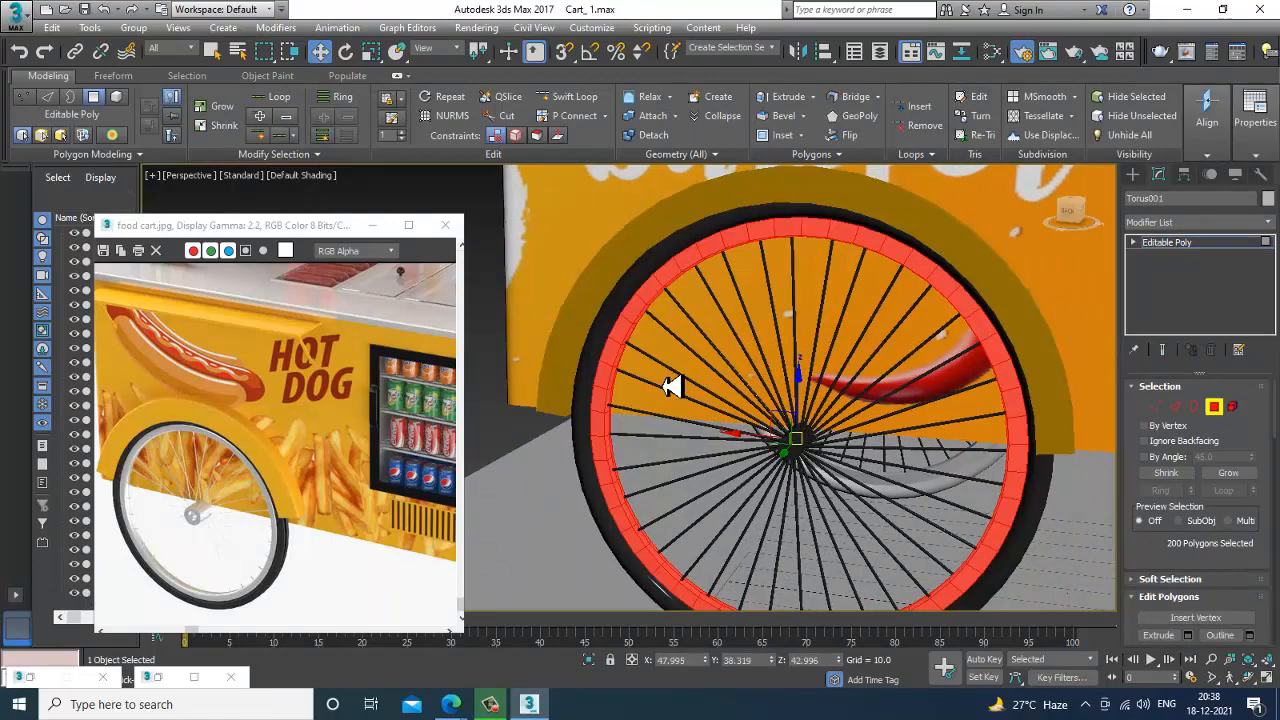
key(ctrl+i)
alt+middle_drag(539, 469, 823, 420)
Add another VRayMtl and load the dark istockphoto image as a Bitmap in its diffuse map.
key(m)
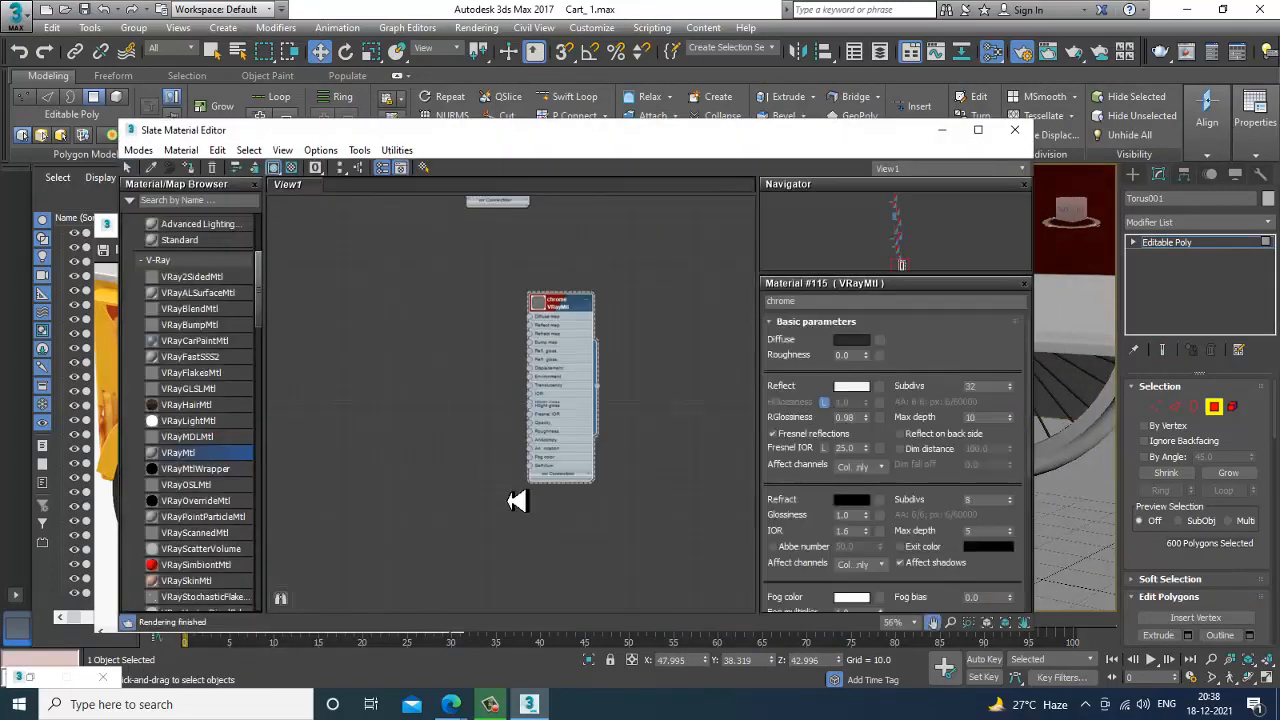
drag(193, 460, 466, 399)
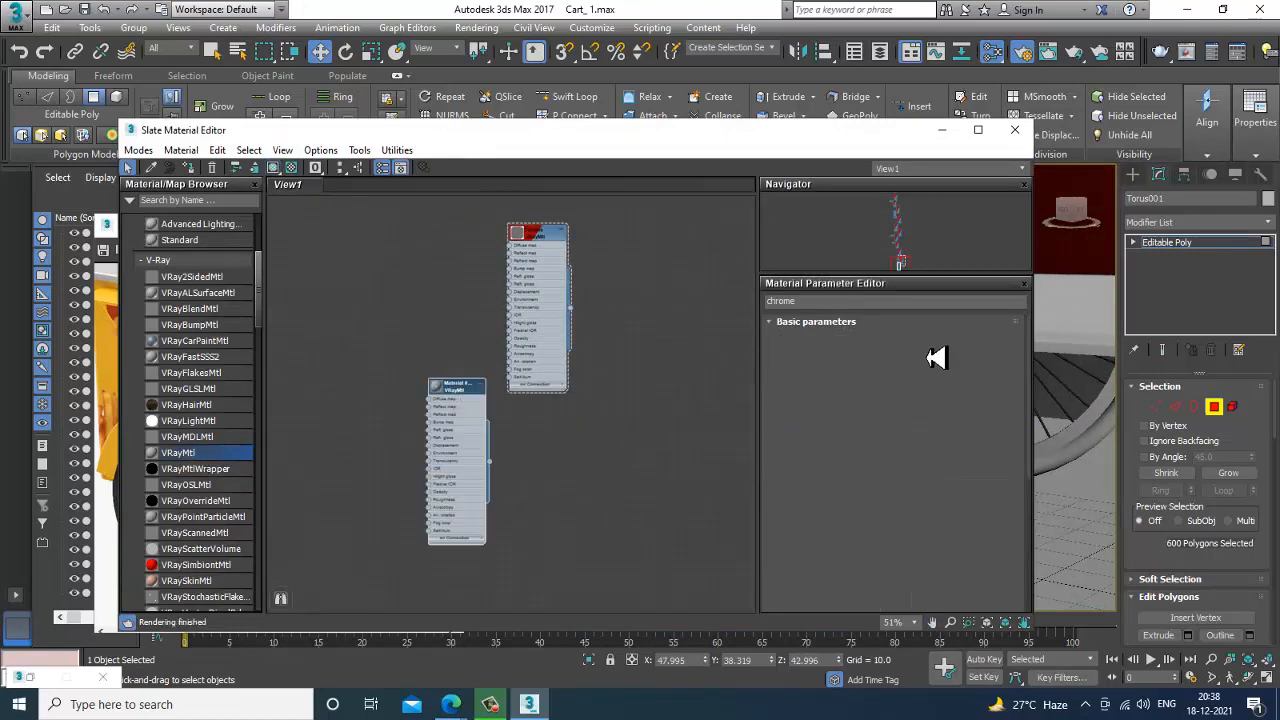
click(880, 343)
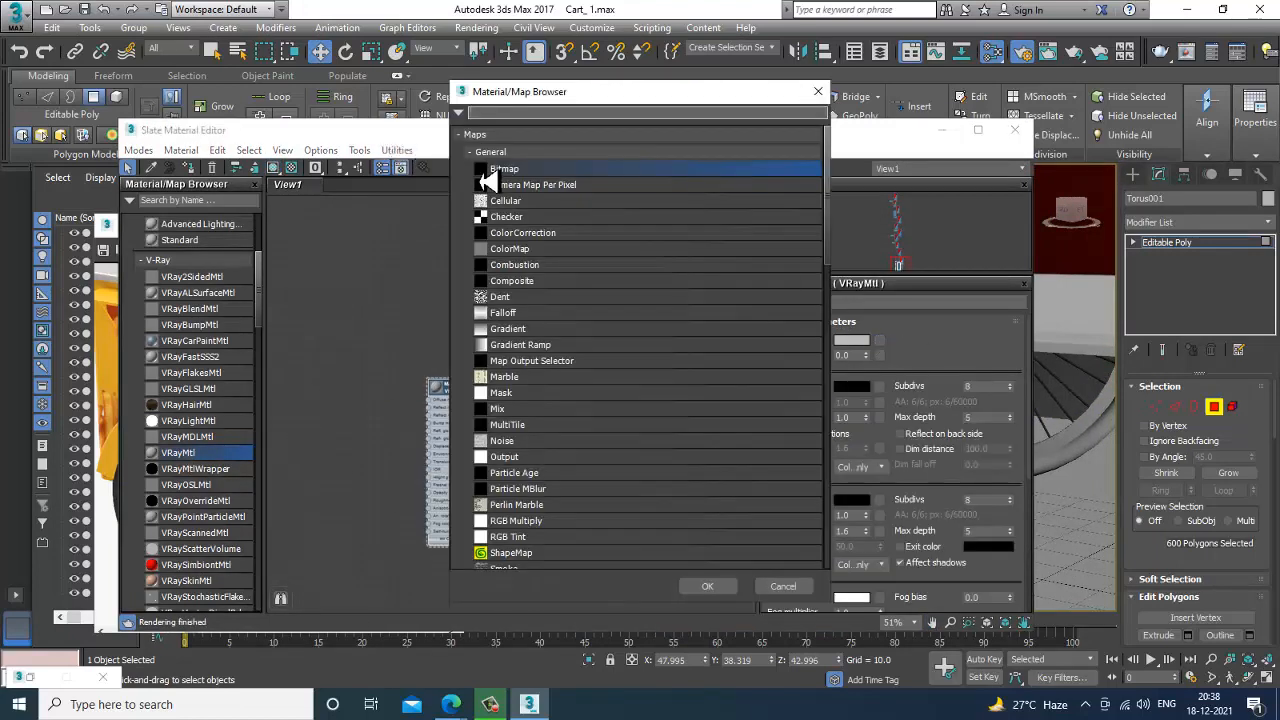
double_click(485, 172)
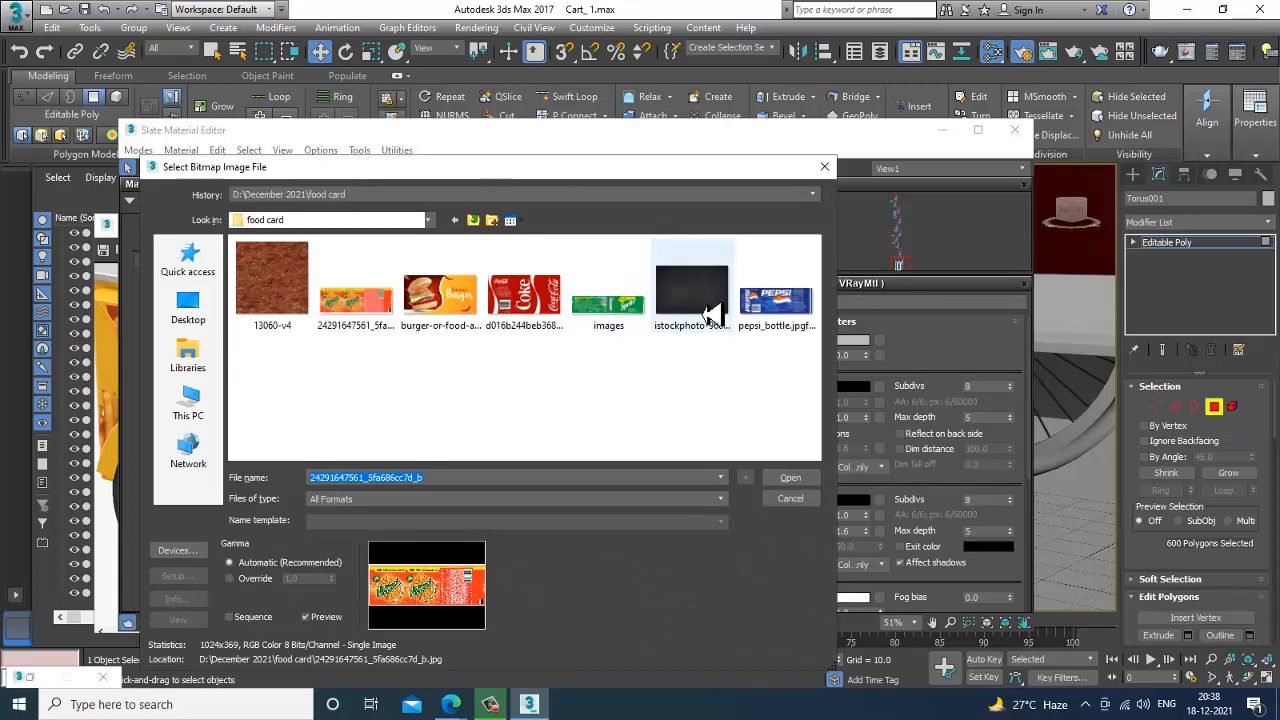
double_click(709, 316)
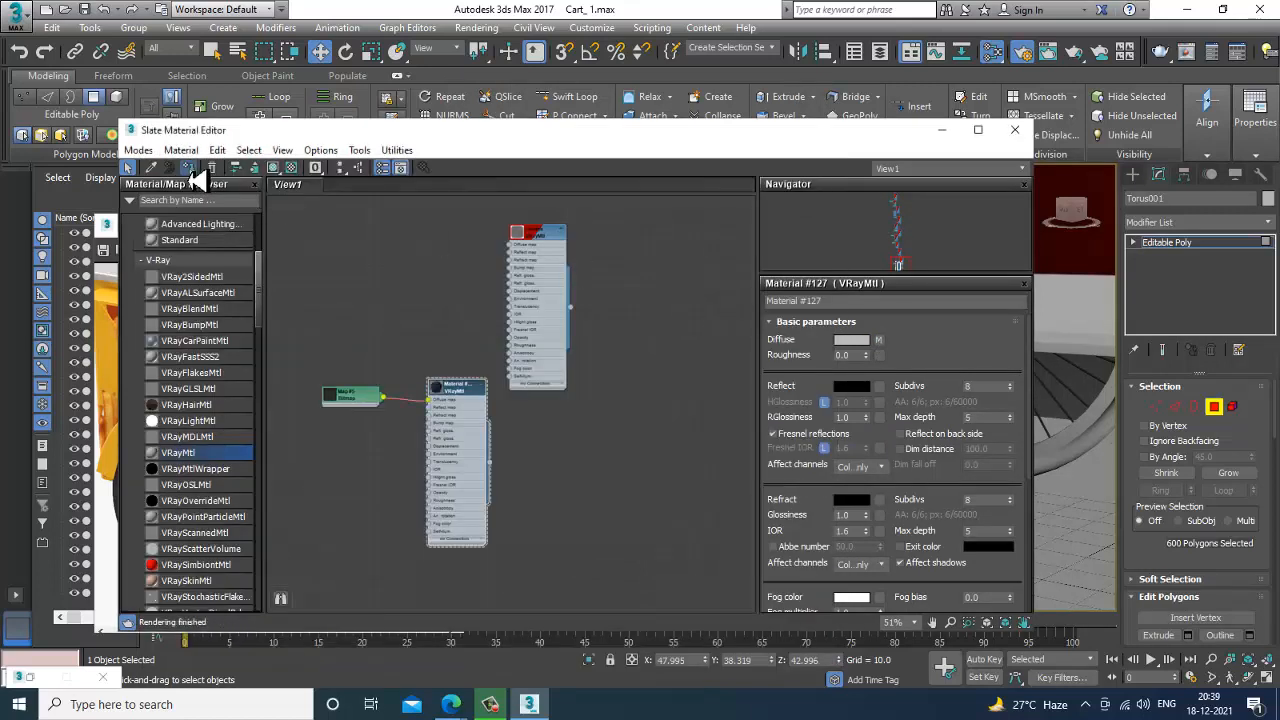
Show the dark VRayMtl in the viewport and connect a Noise map to its bump map, enlarging the material preview.
click(274, 171)
mouse_move(472, 495)
middle_down()
mouse_move(549, 487)
mouse_move(536, 469)
middle_up()
scroll(547, 483, up, 2)
scroll(541, 477, up, 1)
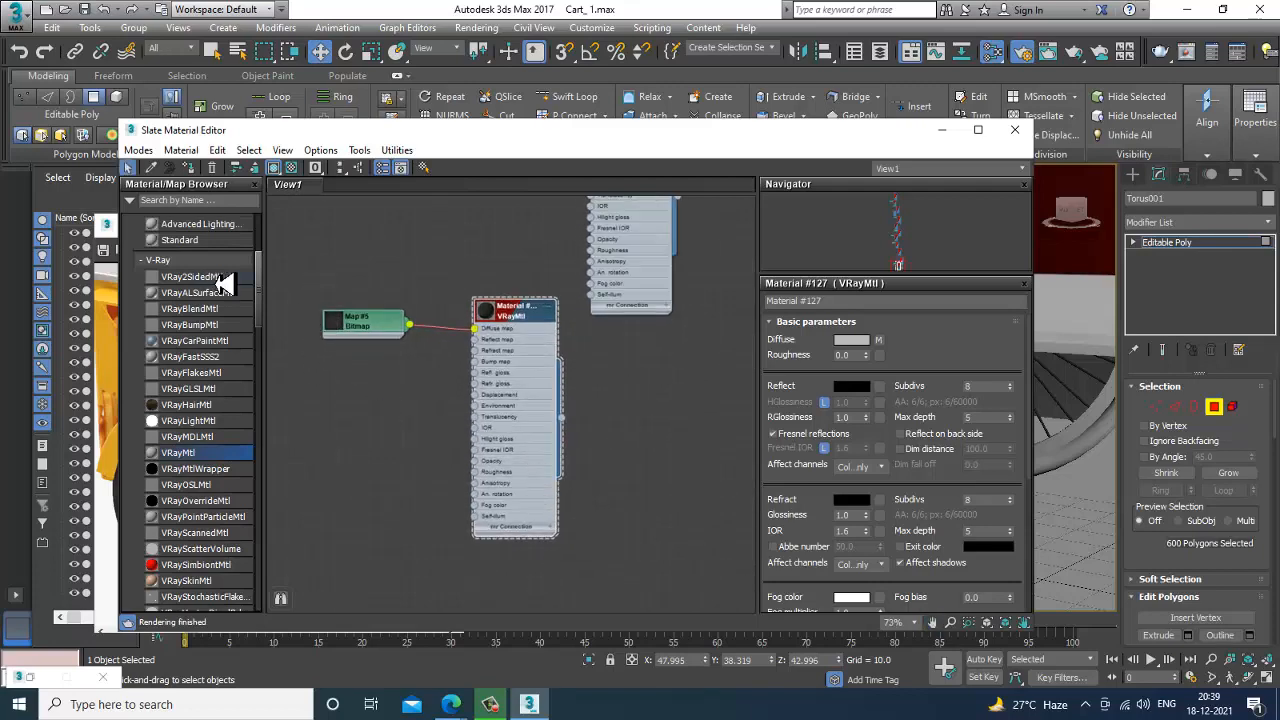
drag(258, 285, 263, 367)
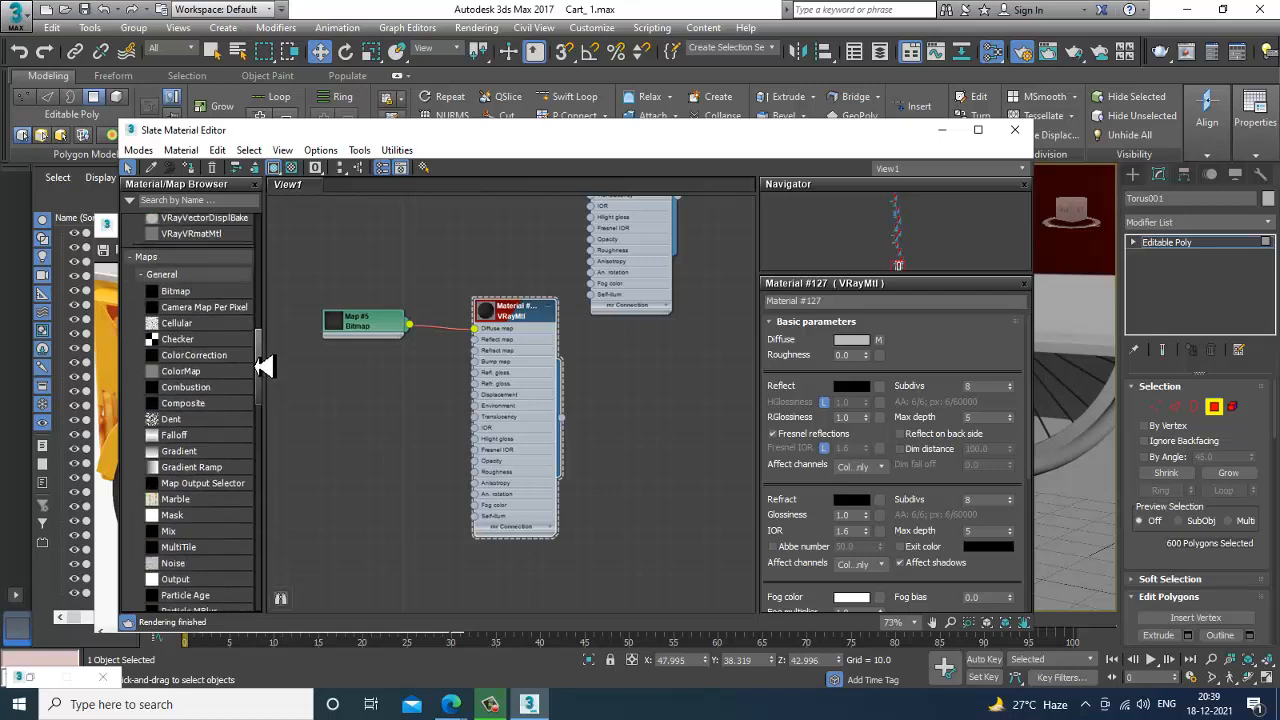
drag(172, 565, 478, 380)
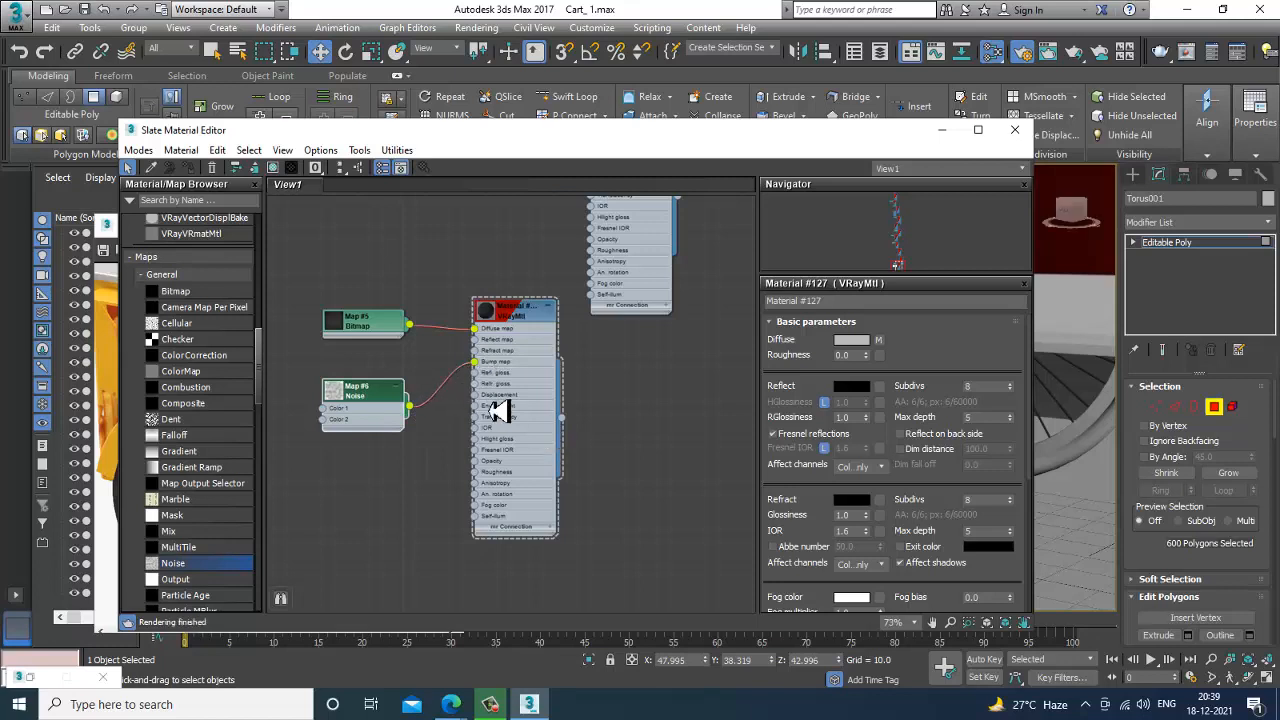
double_click(490, 313)
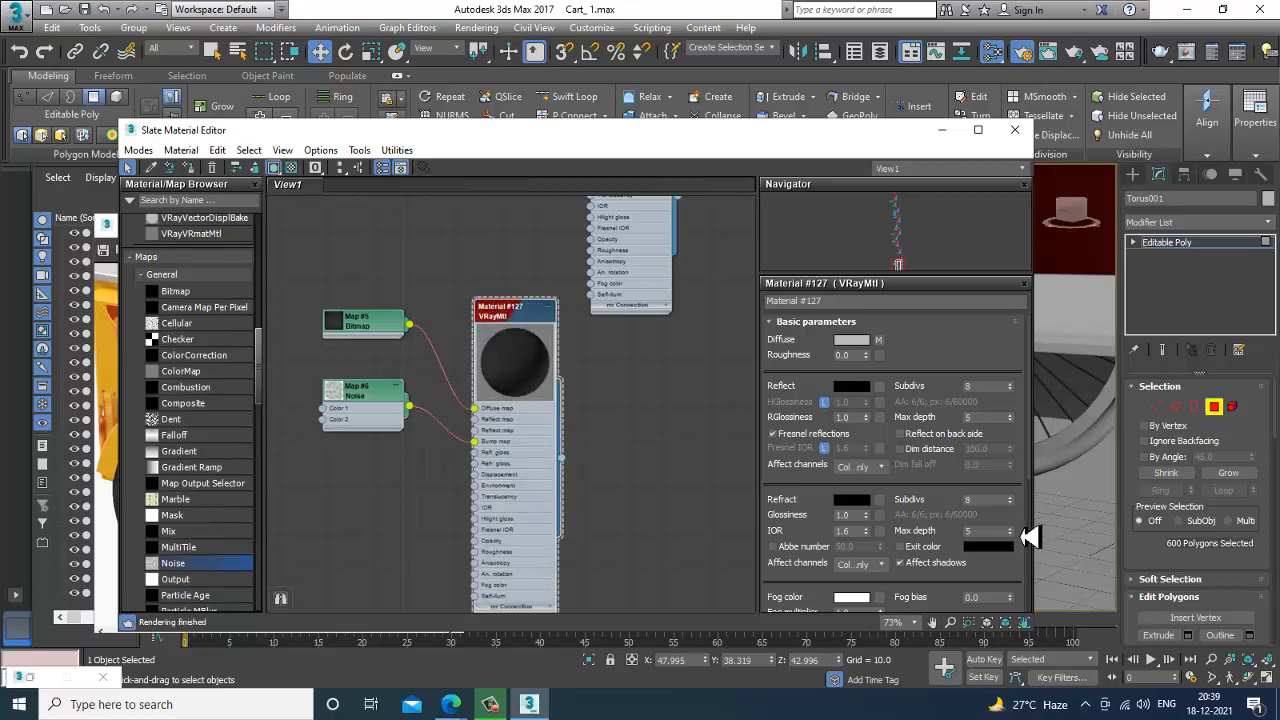
Set the bump Noise map's size to 0.03 and minimize the material editor.
double_click(377, 400)
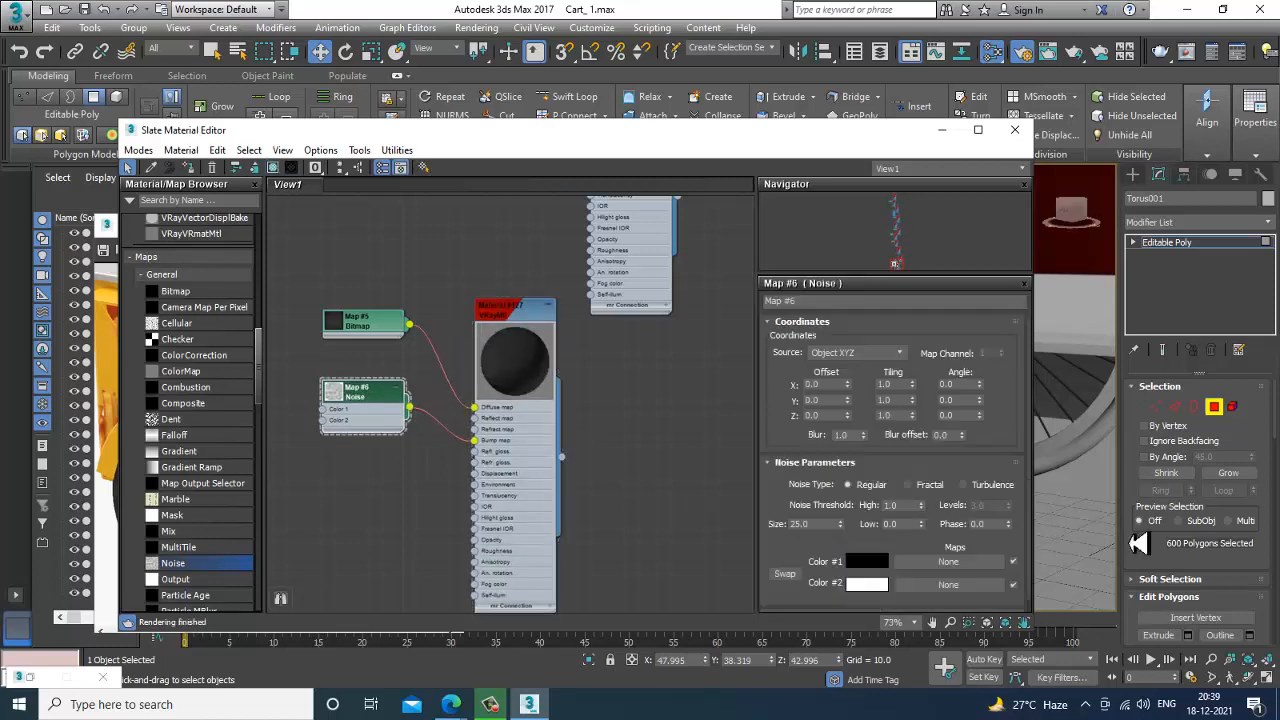
double_click(815, 525)
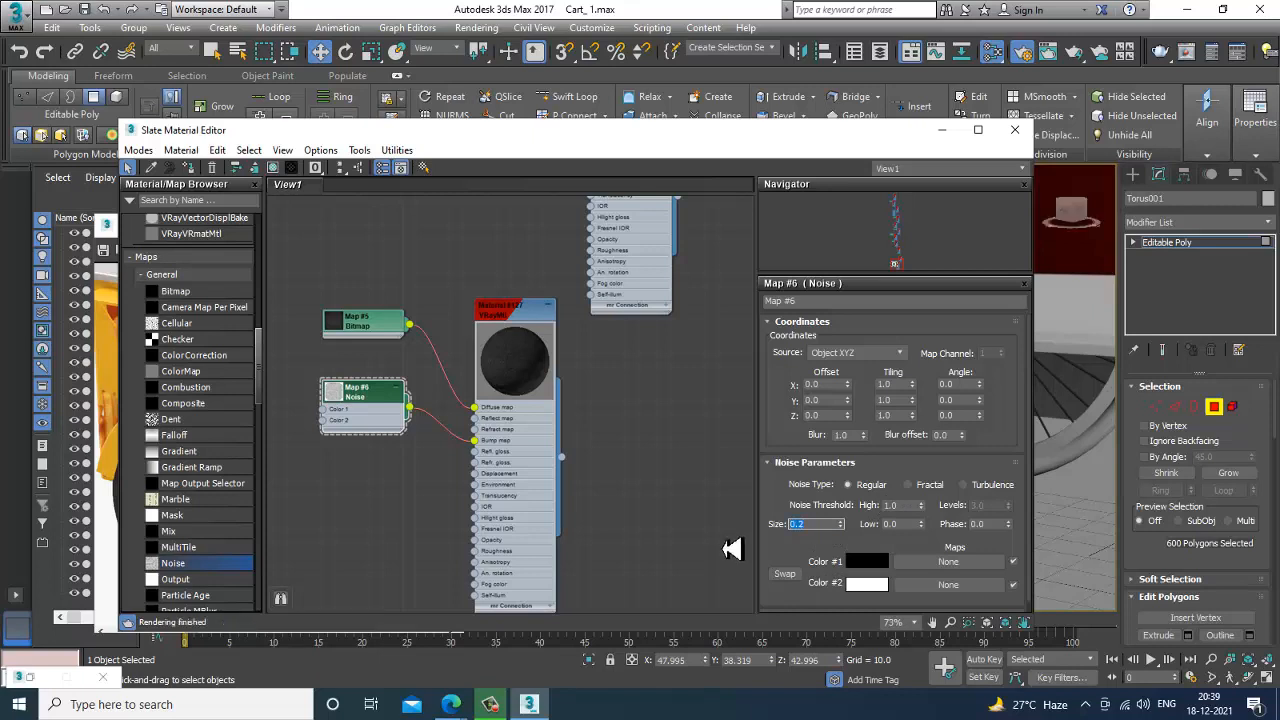
text(0.03)
key(Return)
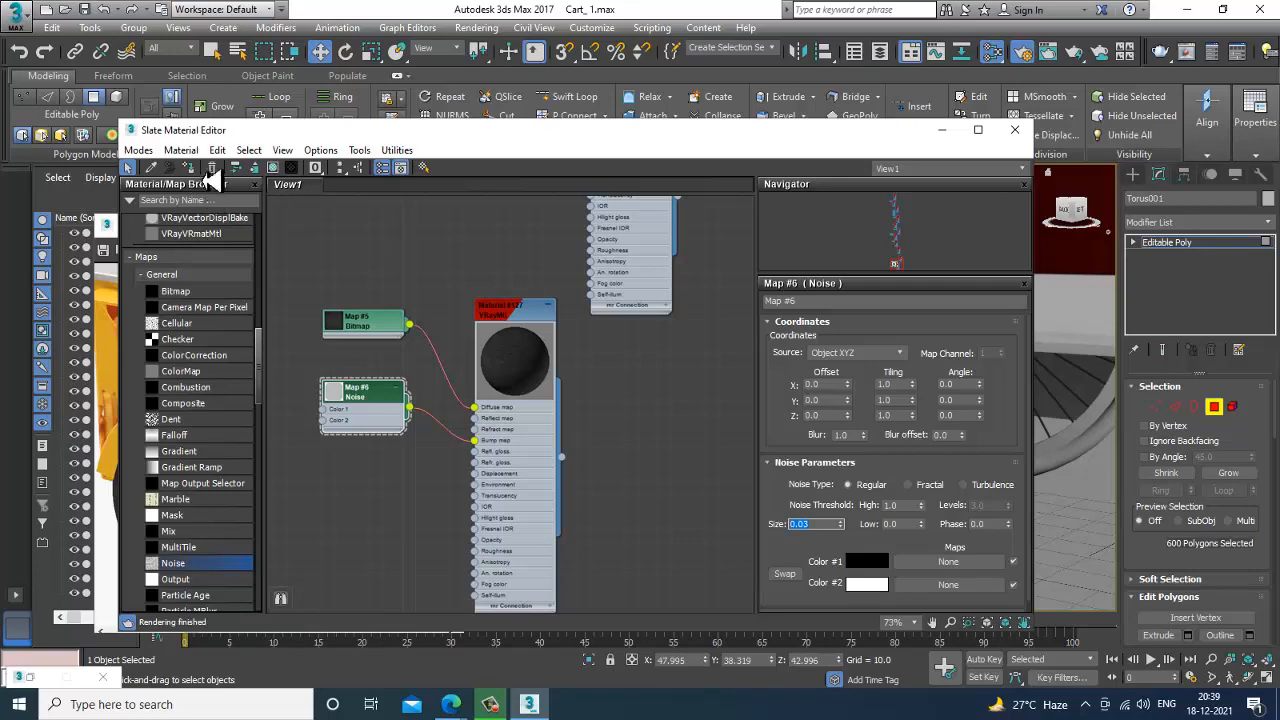
click(272, 167)
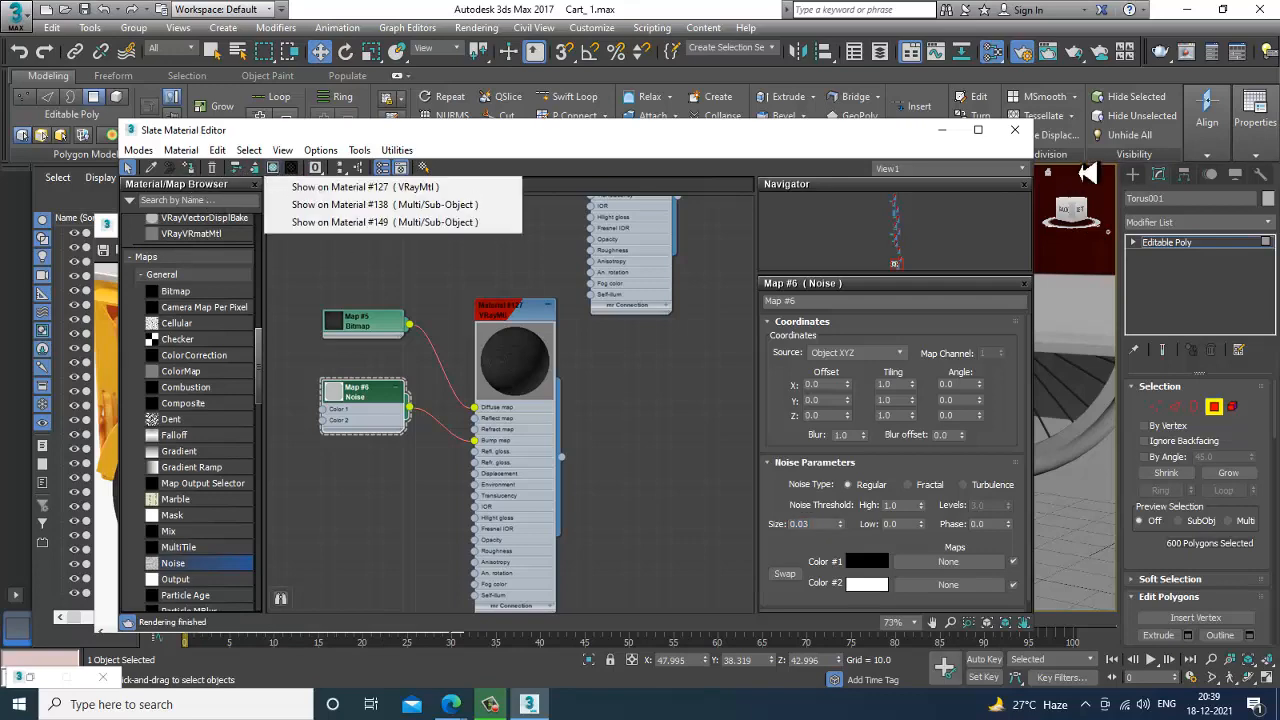
click(941, 131)
click(941, 131)
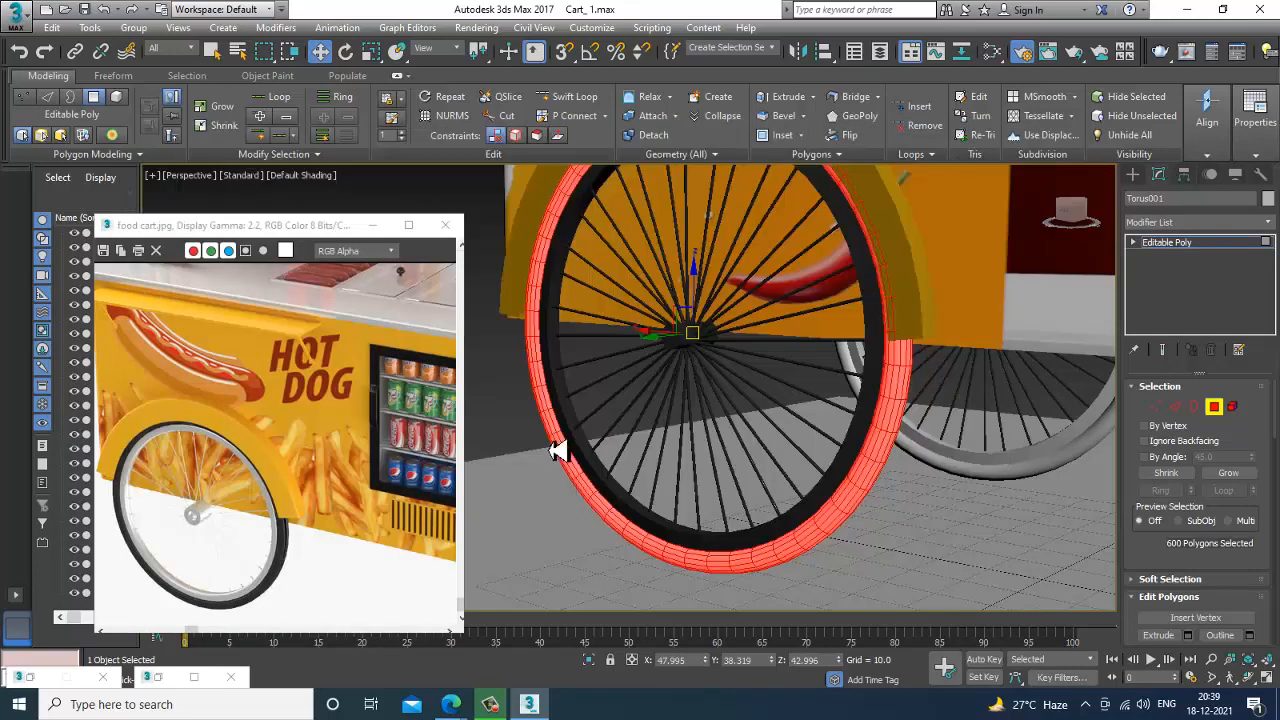
Try a UVW Map modifier with Cylindrical mapping on the whole wheel ring, outside polygon level.
scroll(914, 471, up, 5)
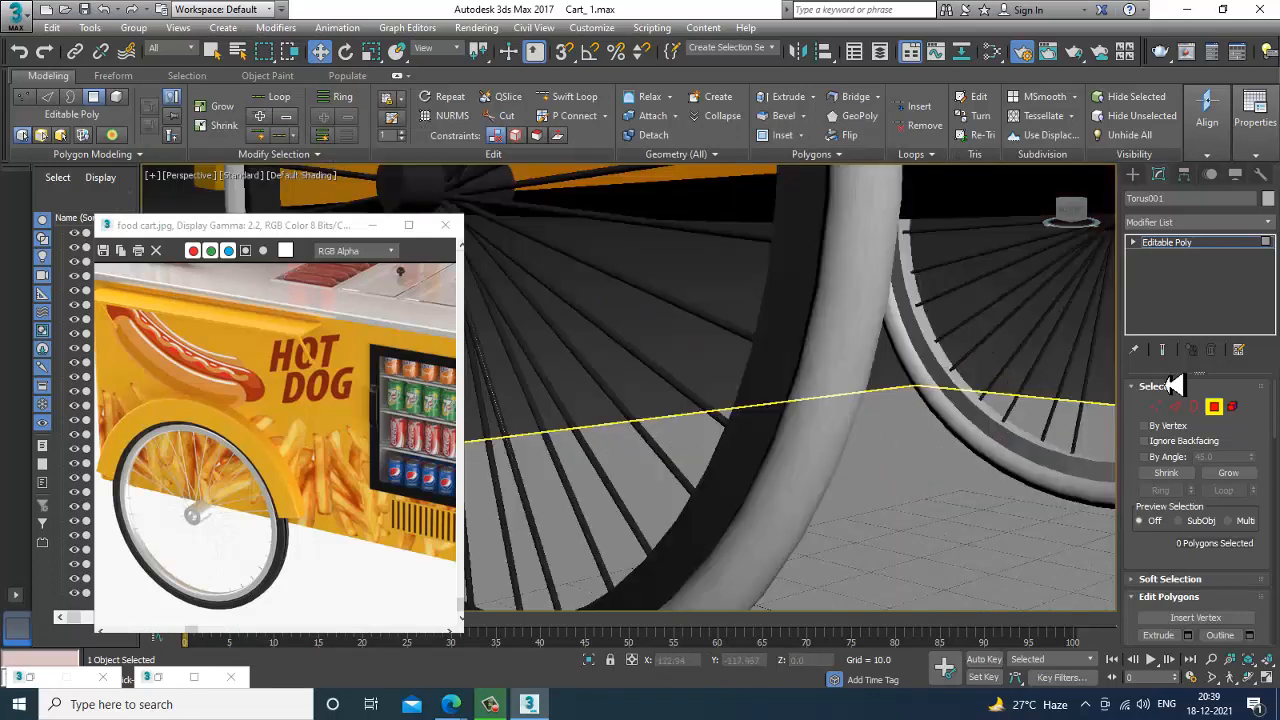
click(1192, 243)
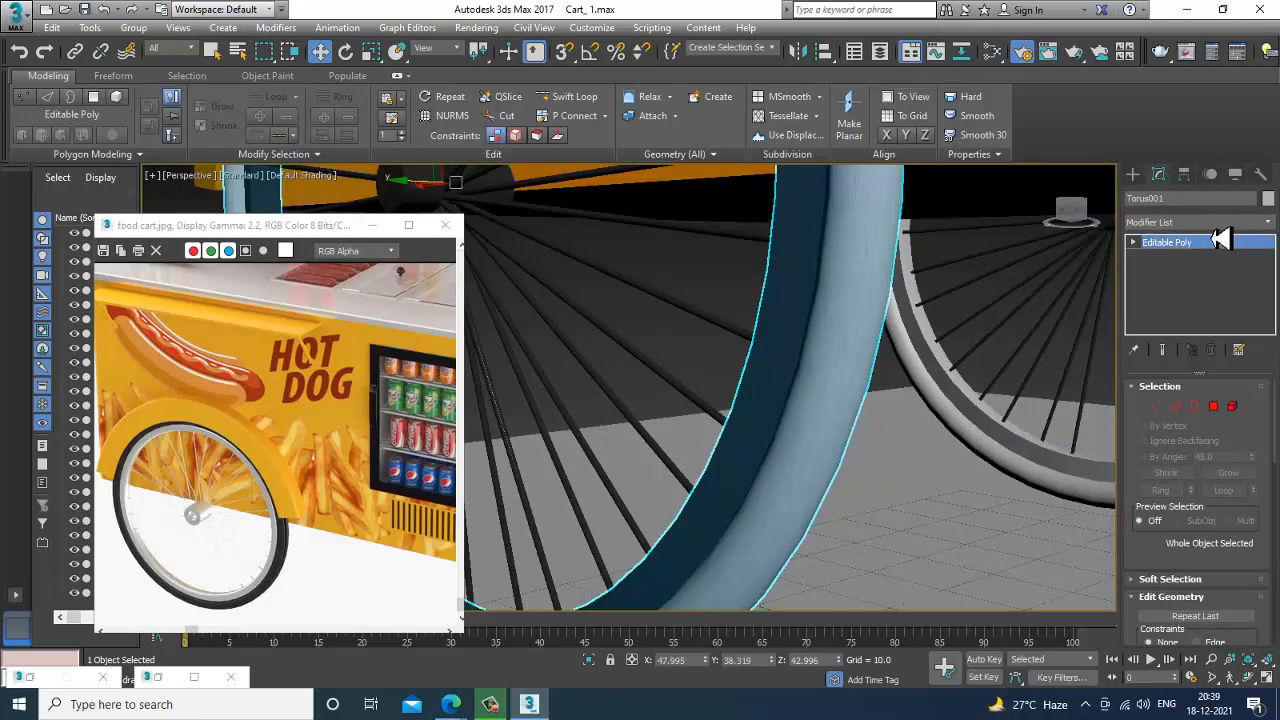
click(1215, 223)
key(u)
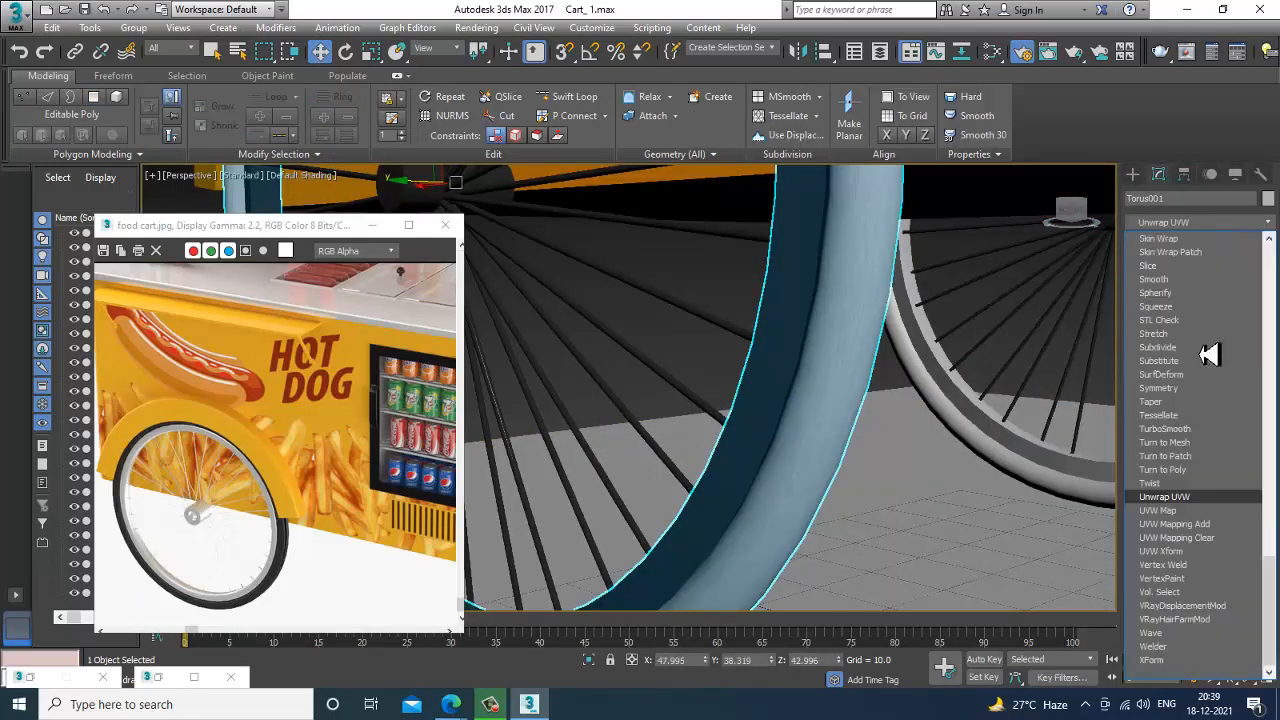
key(v)
click(1180, 524)
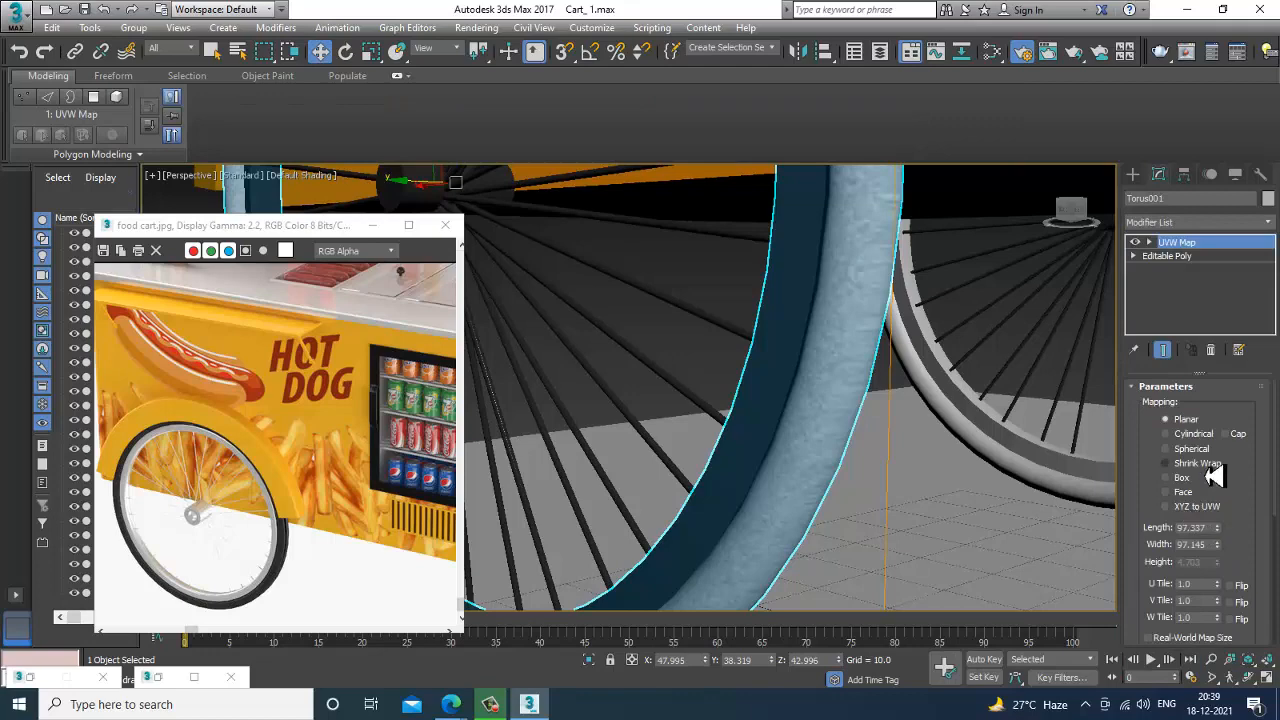
click(1183, 435)
scroll(888, 466, down, 7)
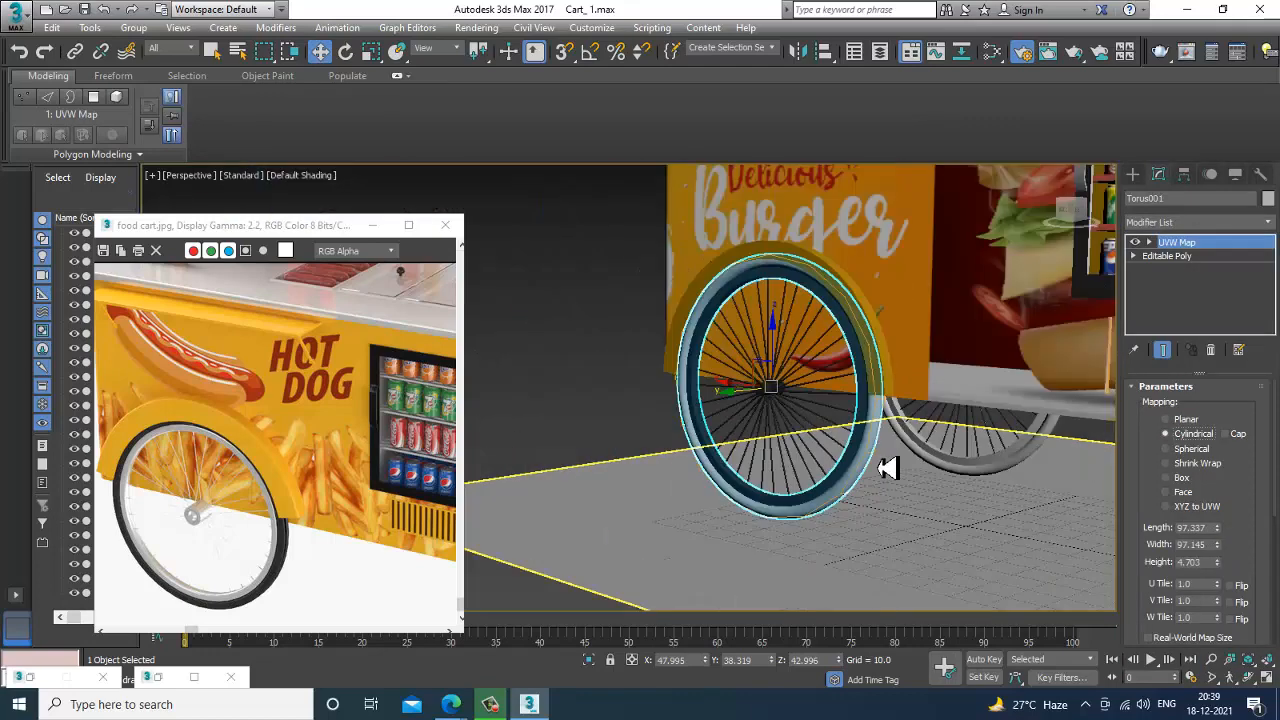
alt+middle_drag(800, 475, 851, 451)
scroll(851, 451, up, 5)
Remove the UVW Map modifier from the wheel ring and restore the tyre polygon selection.
key(m)
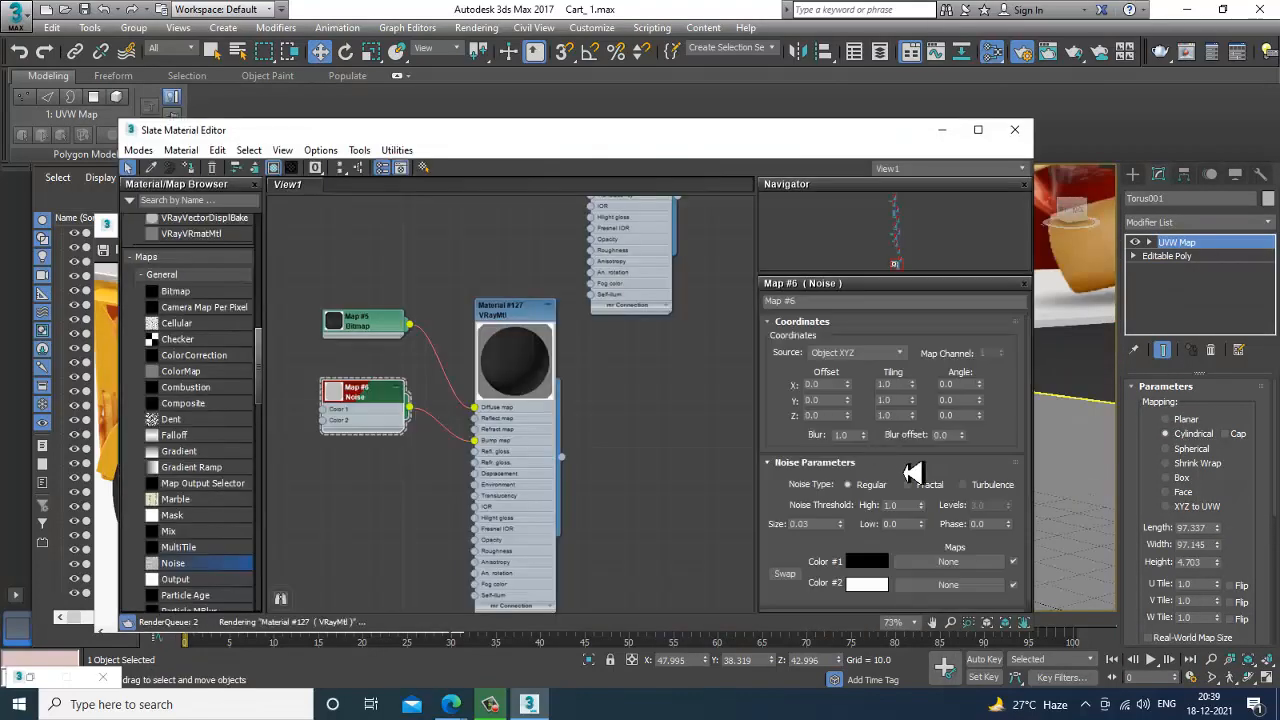
double_click(515, 316)
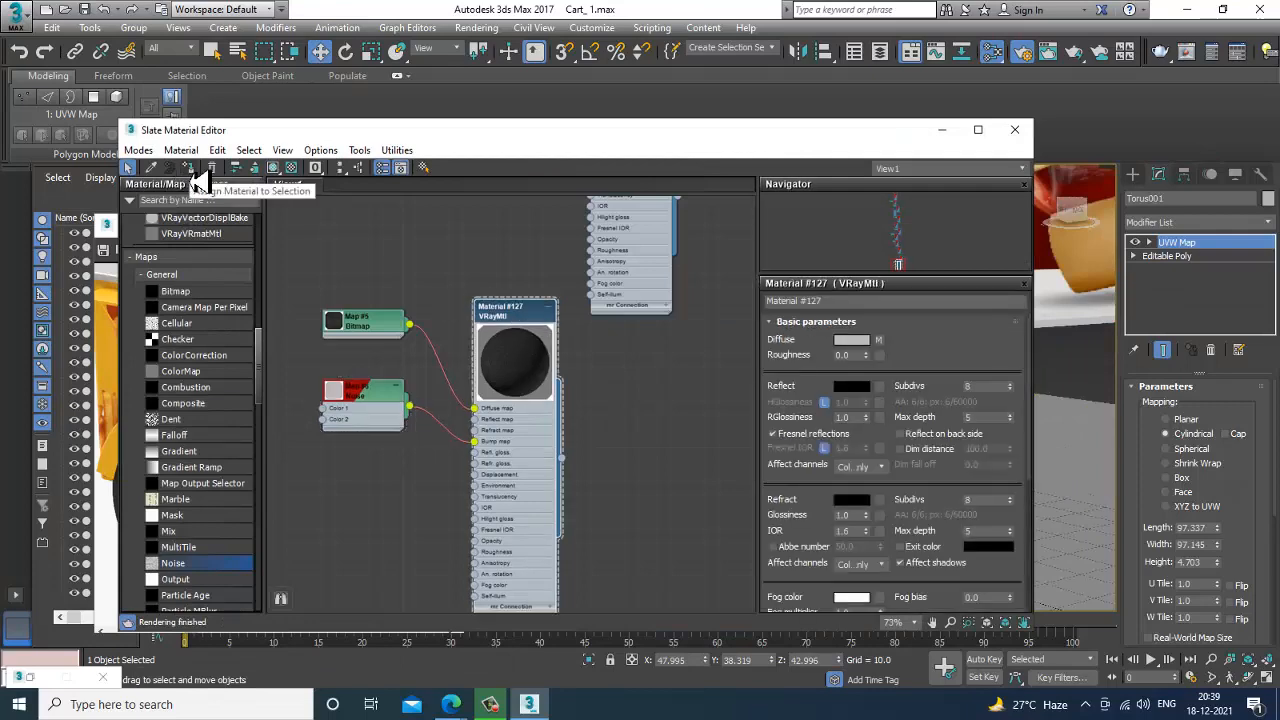
click(943, 131)
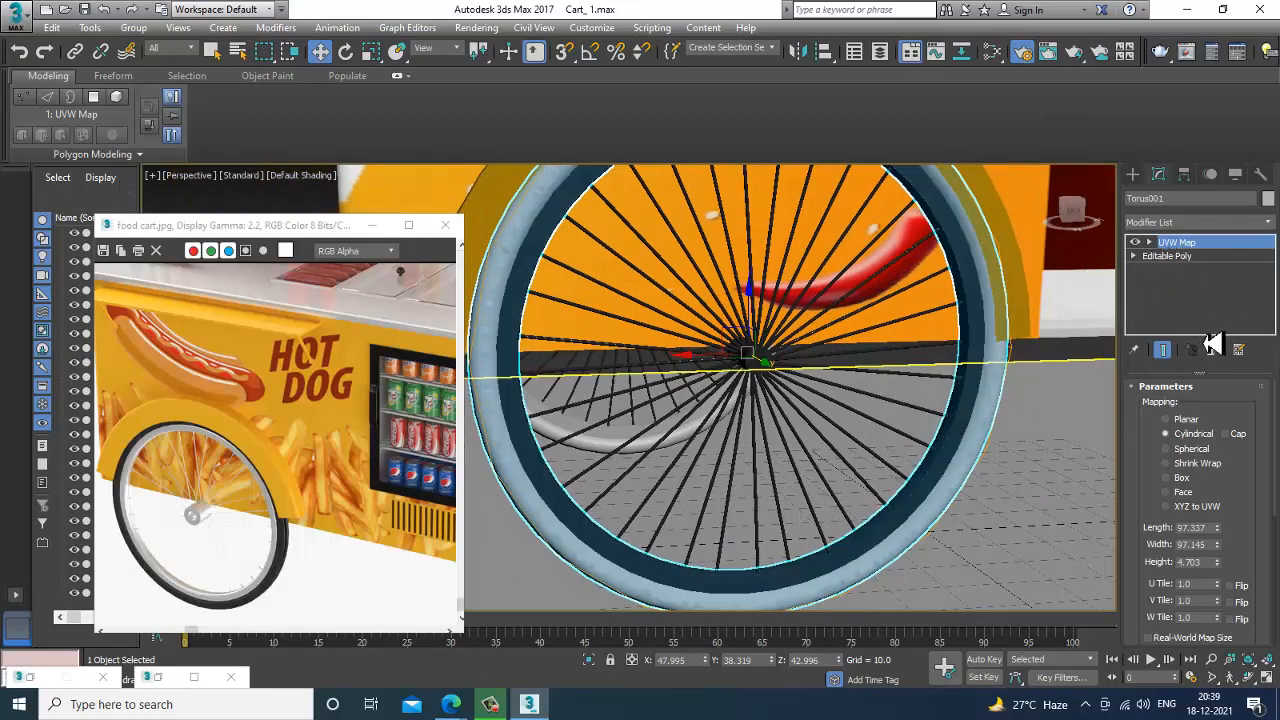
click(1145, 244)
click(1192, 298)
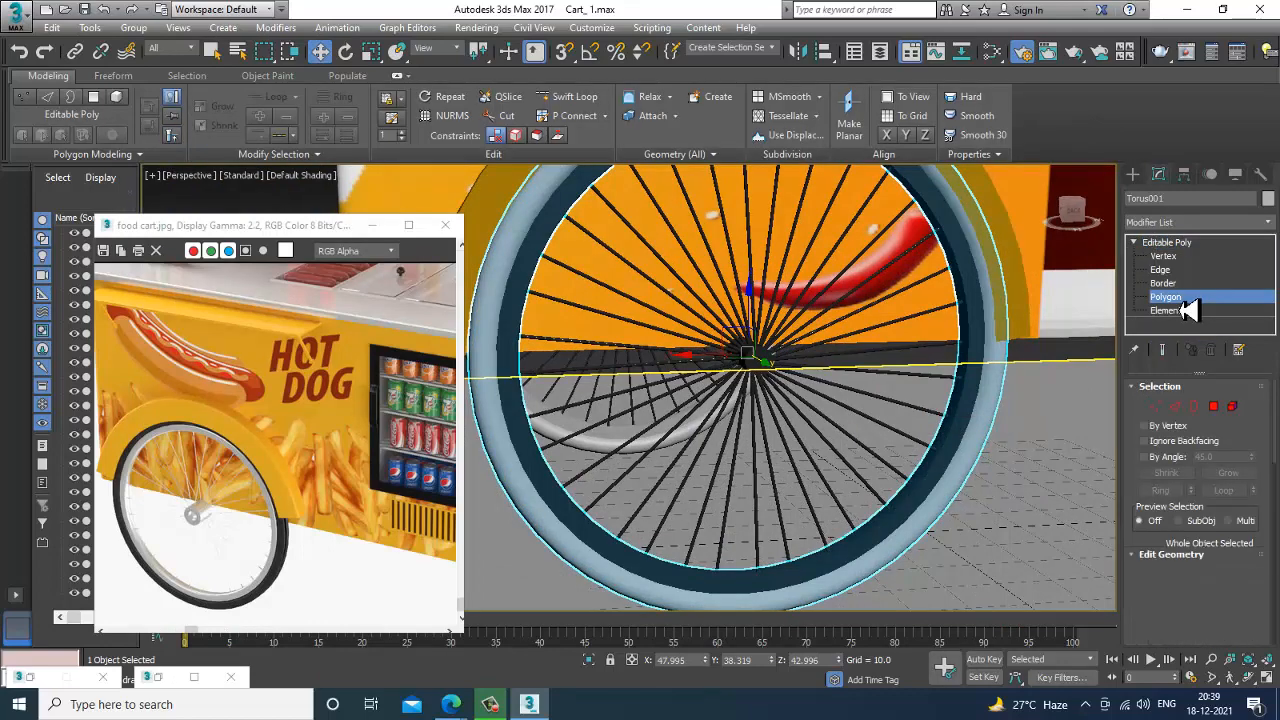
alt+middle_drag(829, 400, 917, 416)
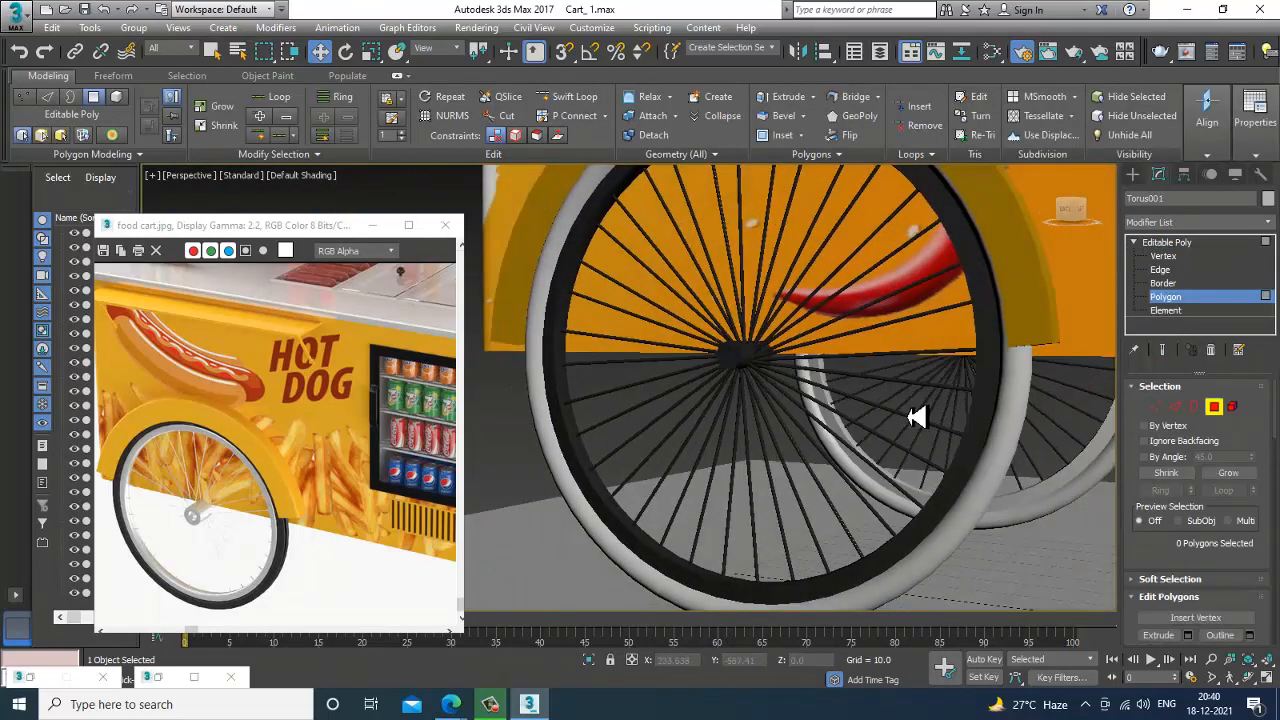
key(ctrl+z)
key(ctrl+z)
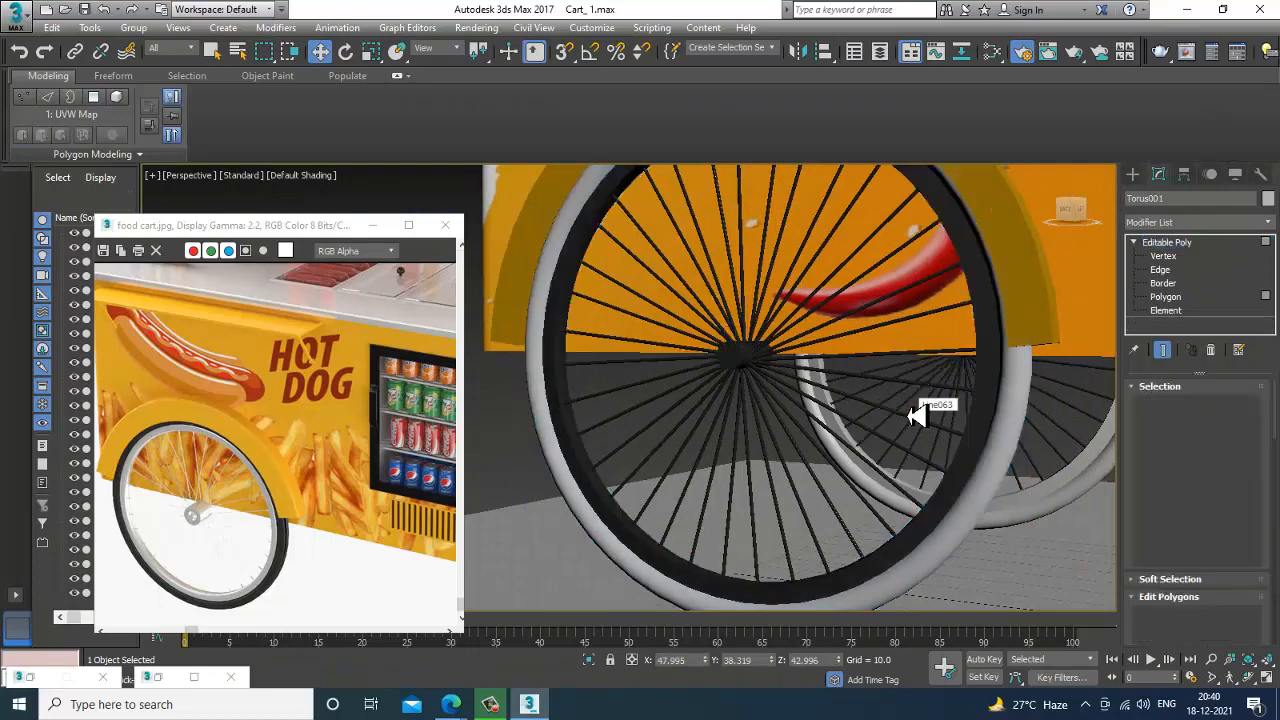
alt+middle_drag(704, 388, 789, 410)
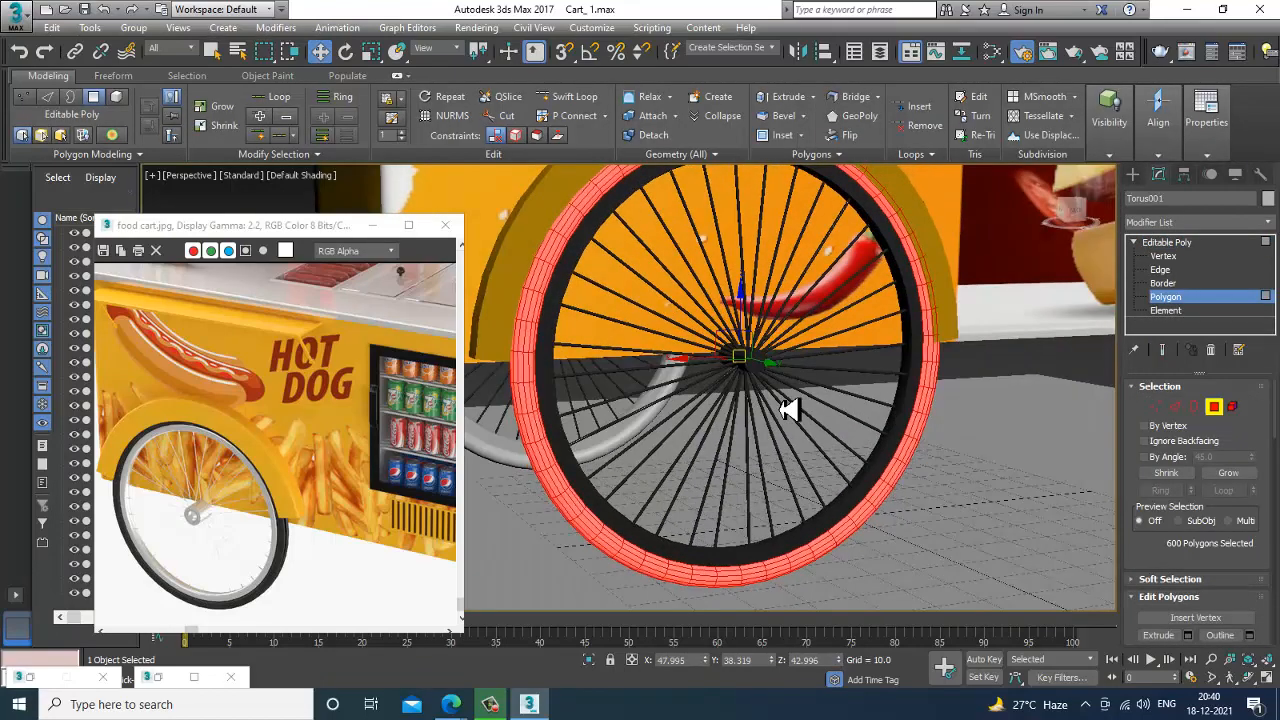
Assign the dark bitmap material with the Noise bump to the selected tyre polygons, then clear the polygon selection to reveal the tyre.
key(m)
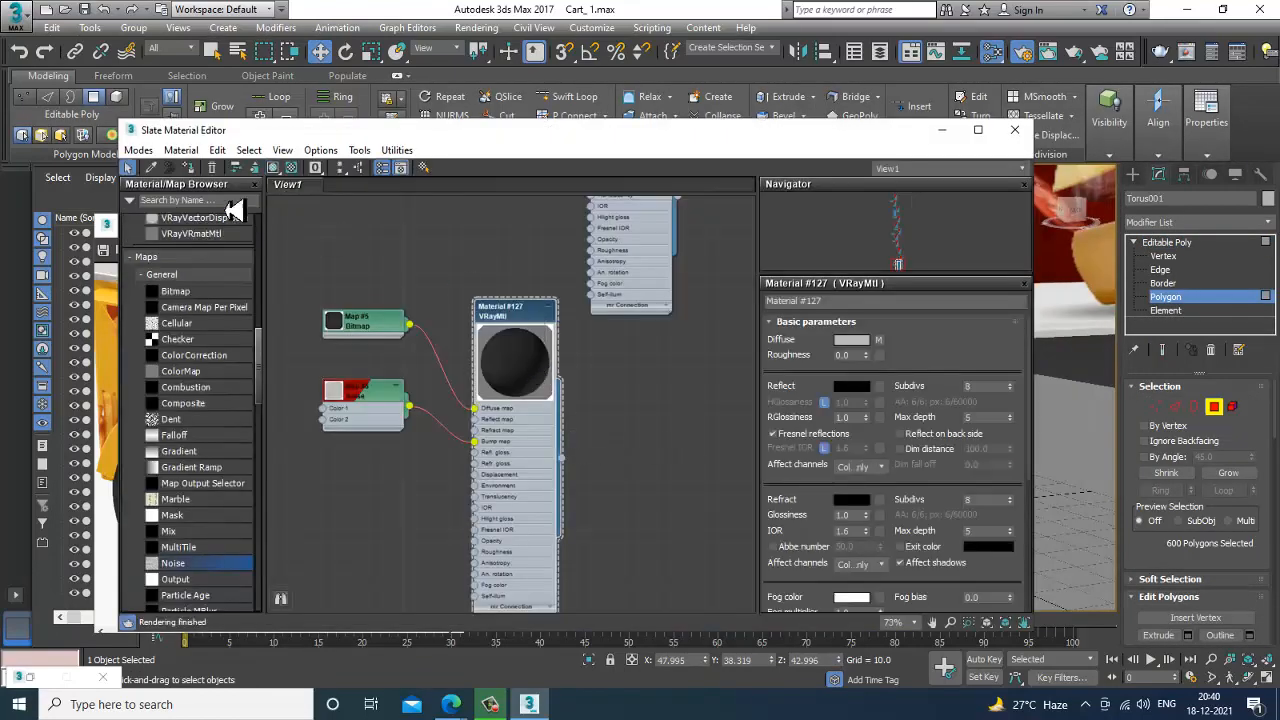
click(274, 169)
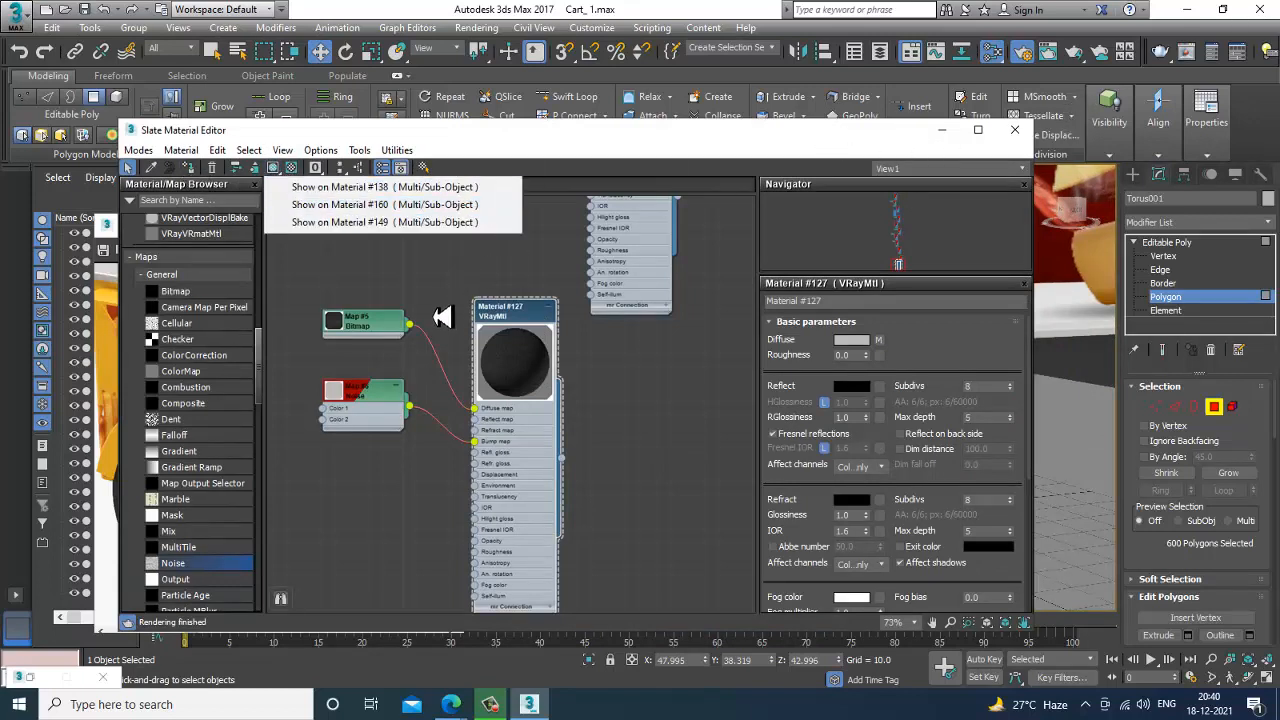
click(187, 171)
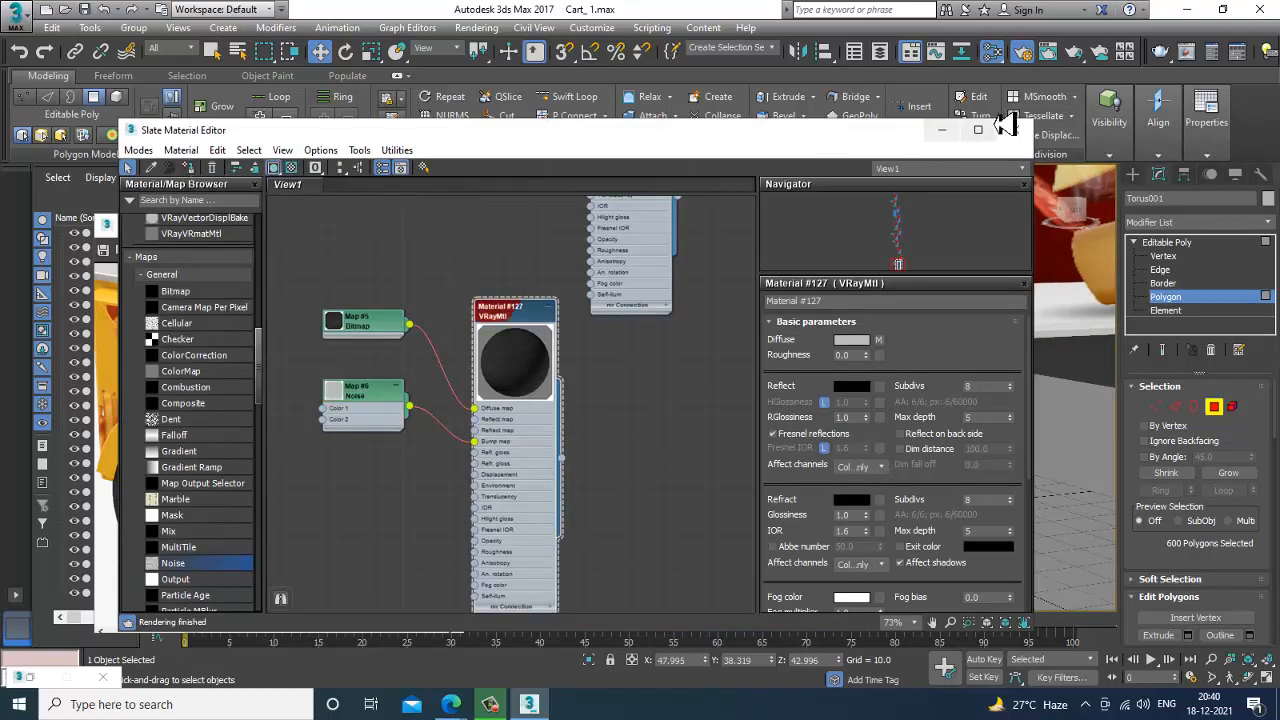
drag(860, 140, 480, 386)
alt+middle_drag(912, 384, 981, 361)
click(985, 367)
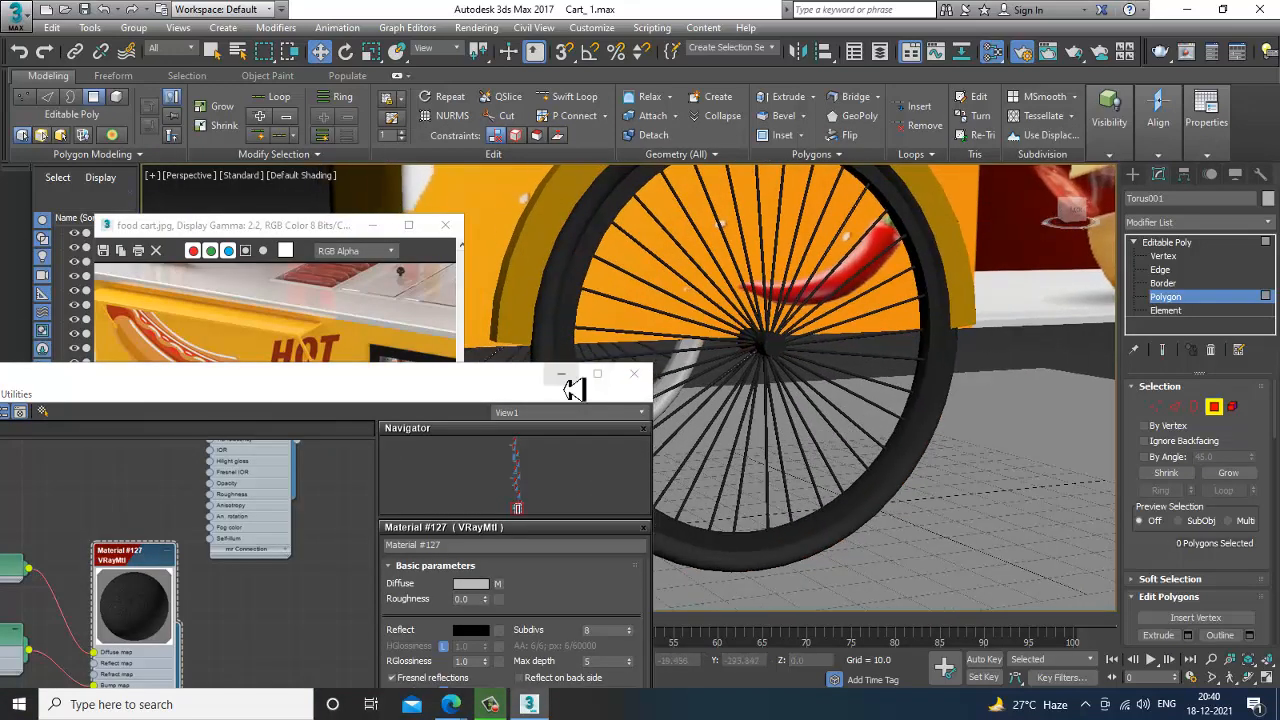
click(564, 379)
Restore the tyre polygon selection and apply a UVW Map modifier with Cylindrical mapping, fitted to the tyre.
alt+middle_drag(970, 447, 900, 446)
key(ctrl+z)
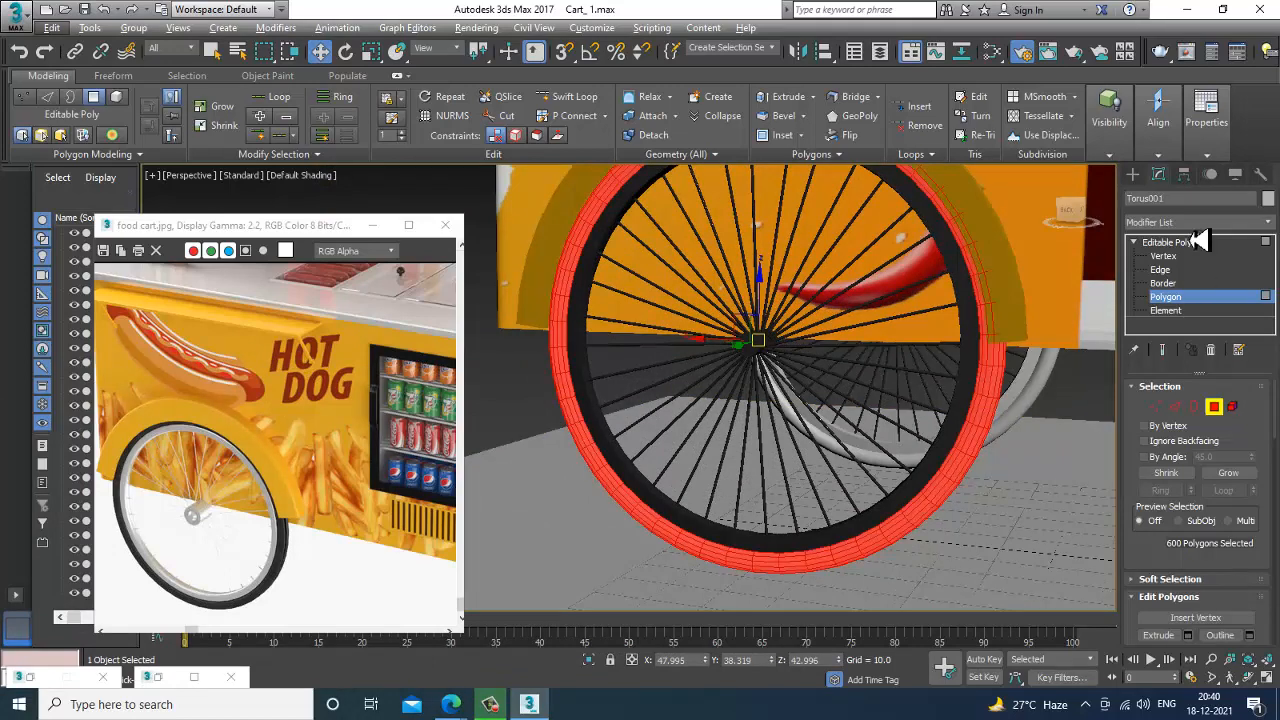
click(1198, 222)
scroll(1208, 346, down, 10)
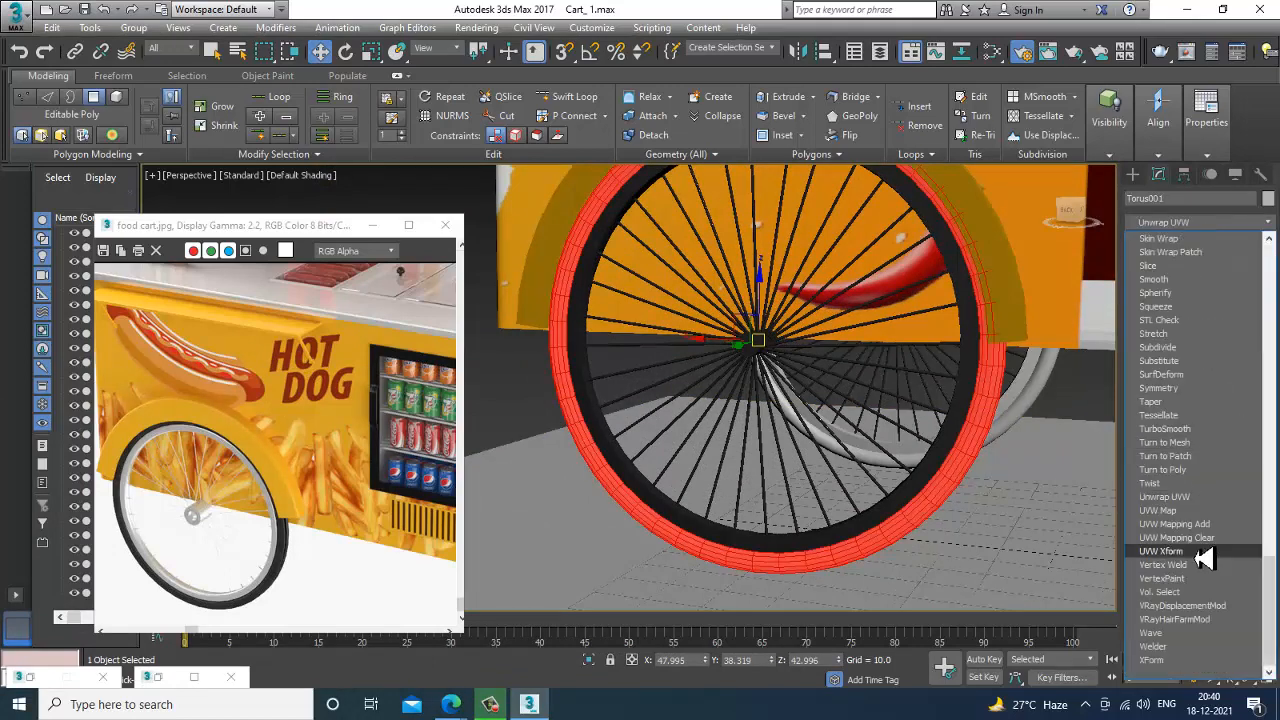
click(1198, 510)
alt+middle_drag(880, 463, 1000, 482)
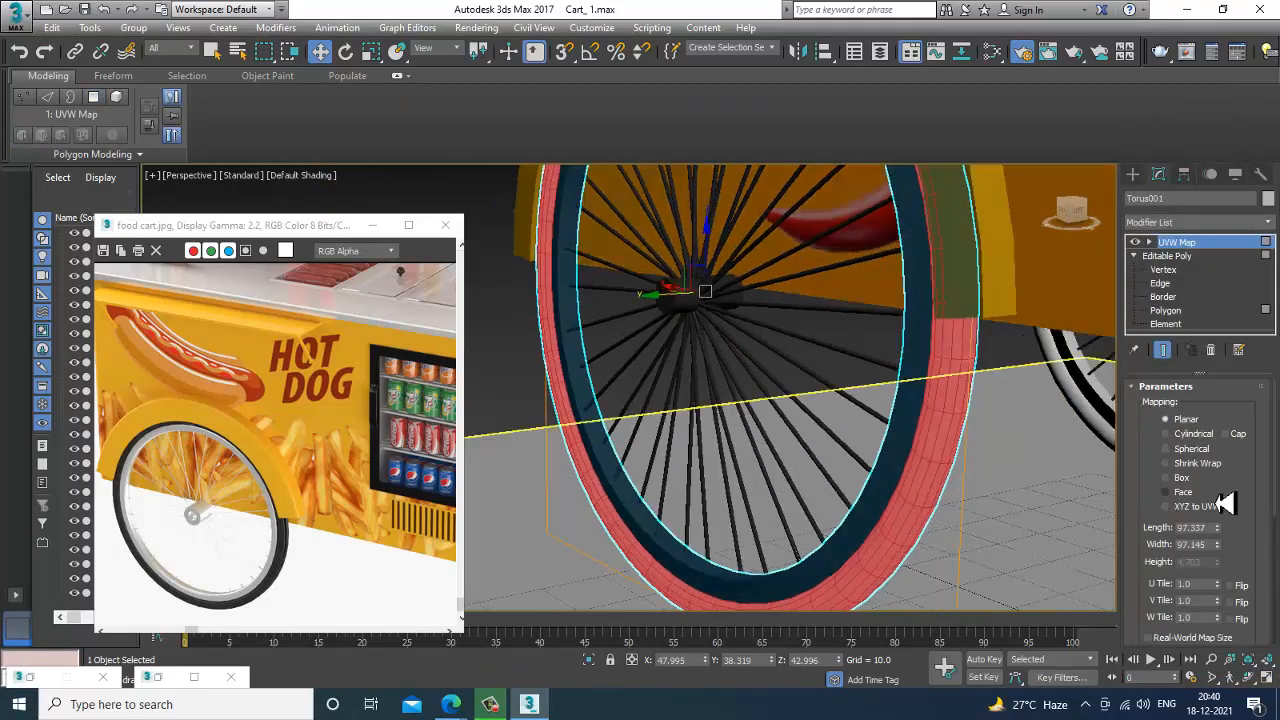
click(1183, 437)
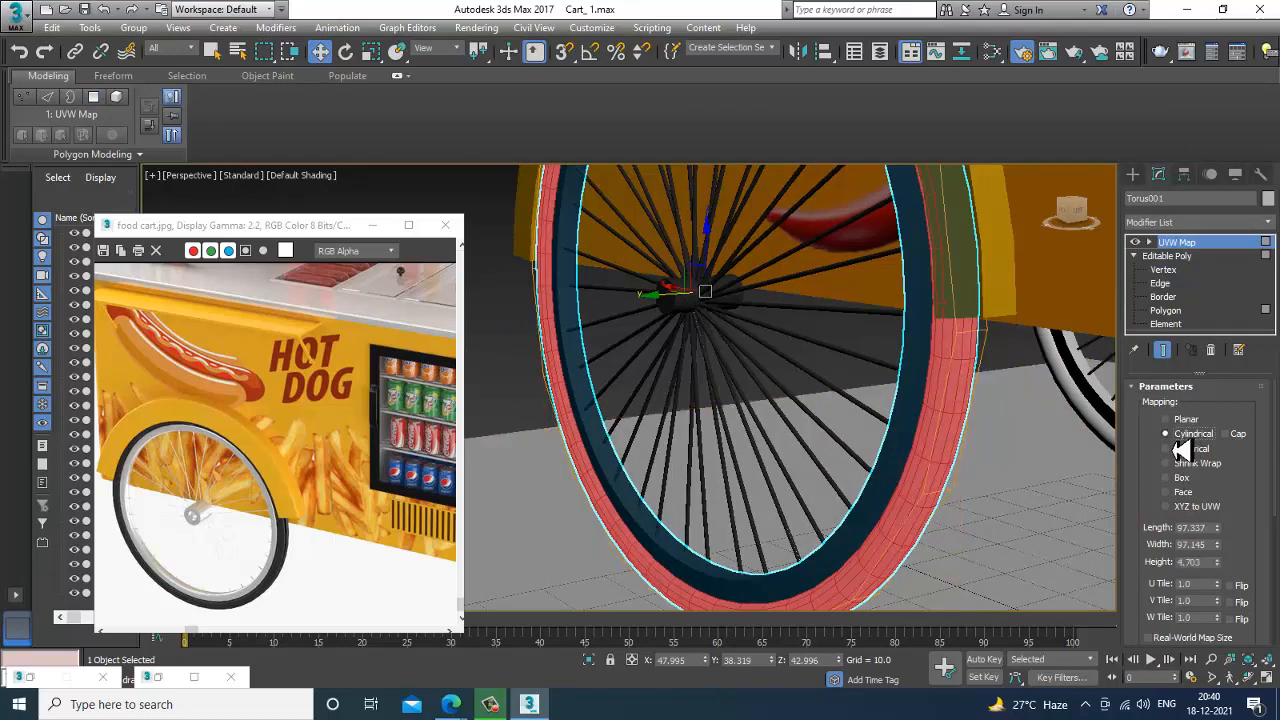
drag(1240, 545, 1232, 330)
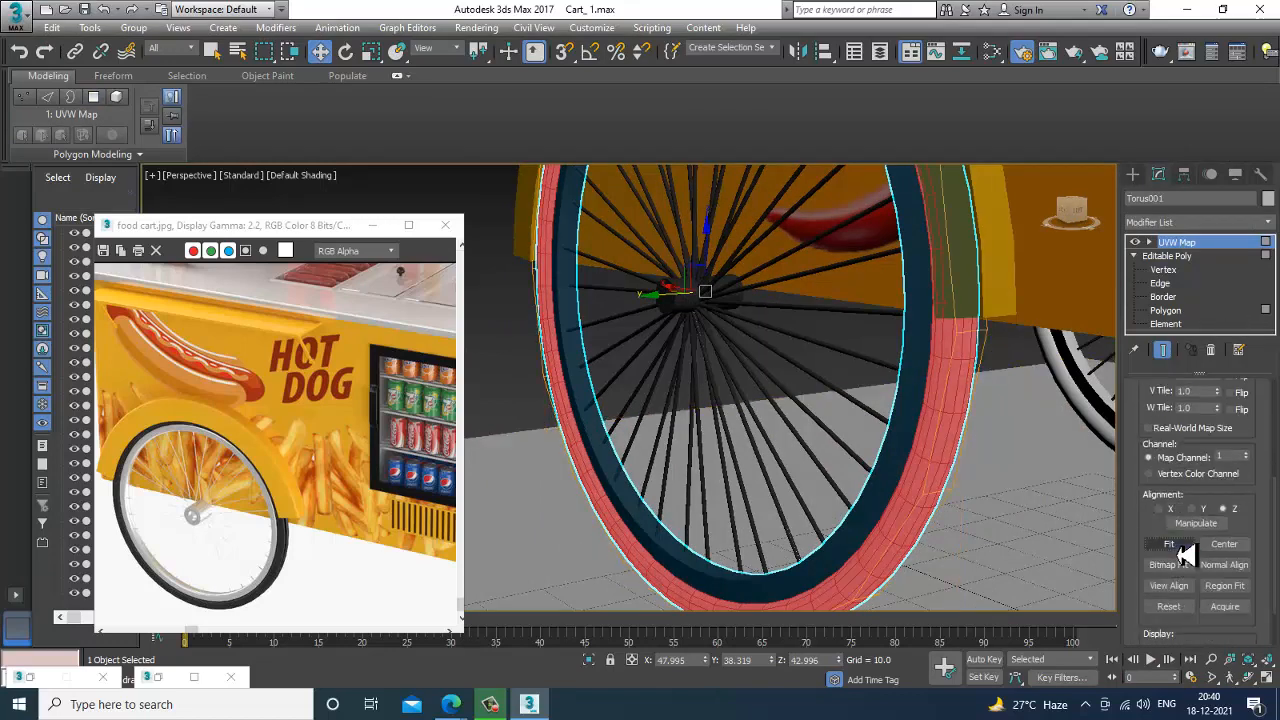
scroll(888, 488, down, 4)
Clear the selection and examine the tyre's dark texture and bump close up and from different angles.
alt+middle_drag(888, 488, 568, 332)
click(564, 332)
scroll(716, 434, up, 4)
alt+middle_drag(718, 434, 822, 448)
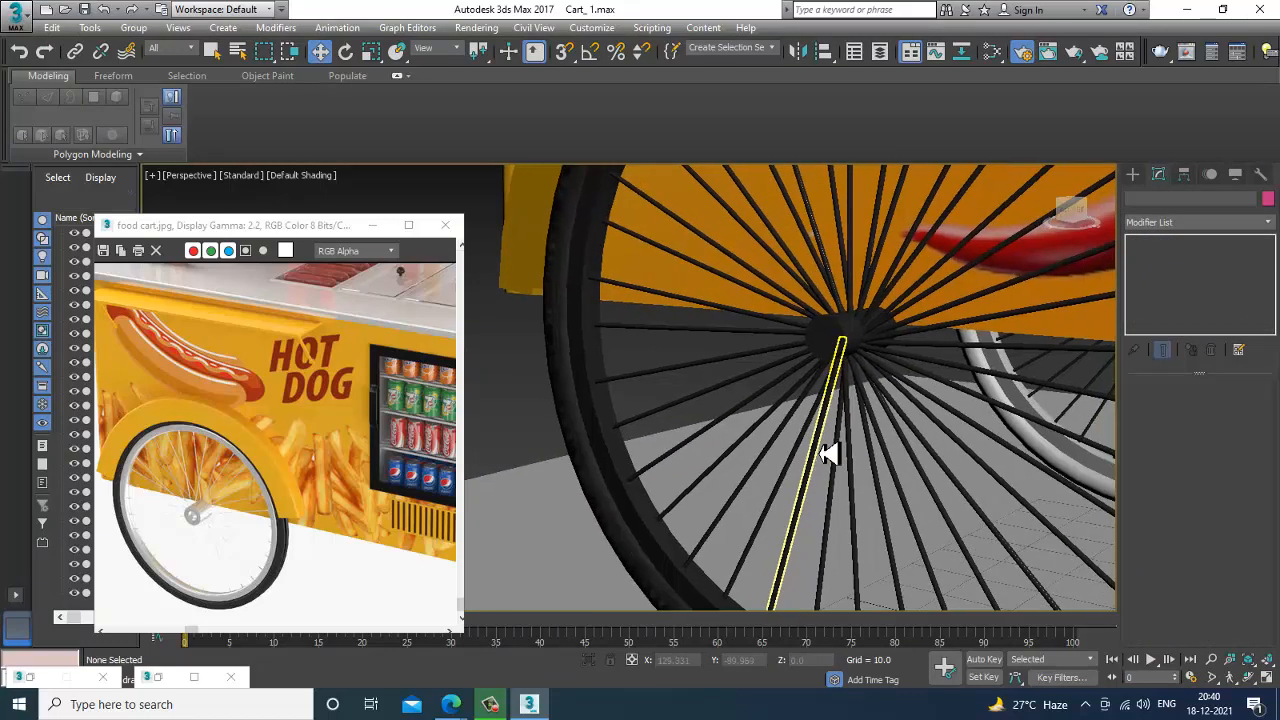
scroll(1063, 514, down, 4)
alt+middle_drag(1063, 514, 943, 491)
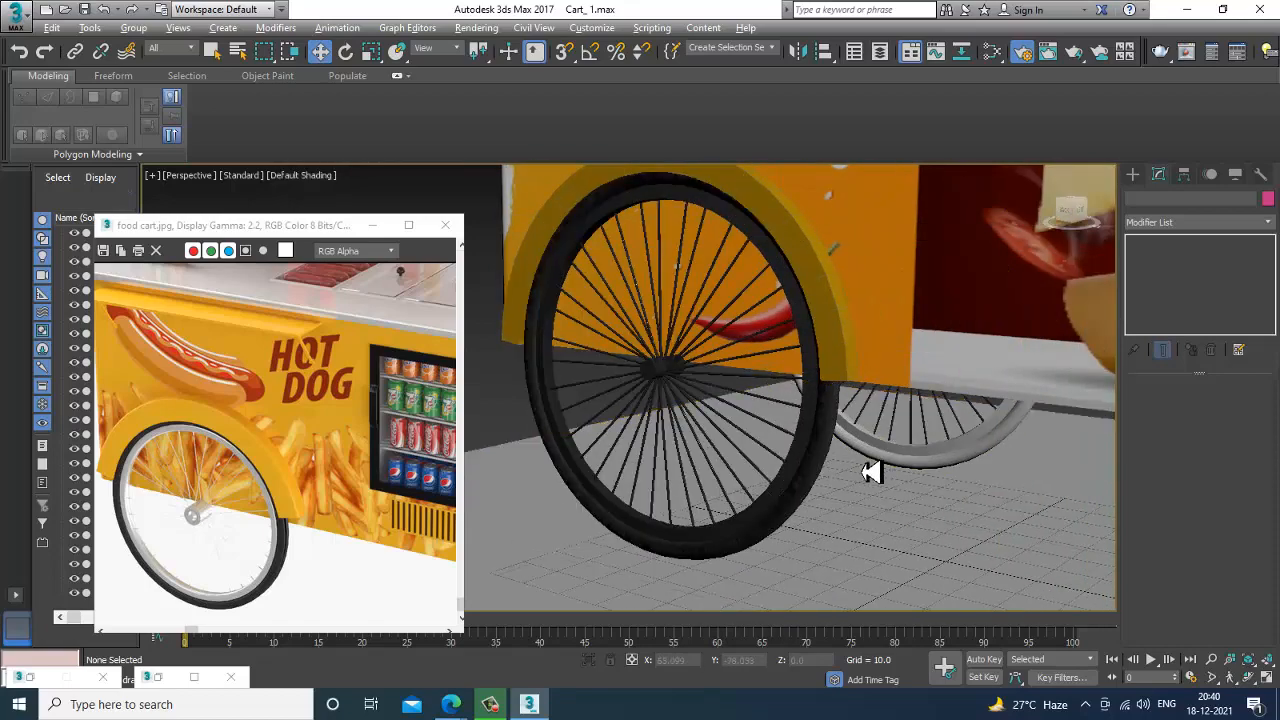
alt+middle_drag(872, 472, 862, 418)
scroll(909, 460, down, 3)
Delete the untextured wheel ring on the cart's opposite side and select the grey mudguard there.
click(797, 456)
click(765, 445)
click(838, 475)
alt+middle_drag(1006, 451, 1014, 451)
click(894, 449)
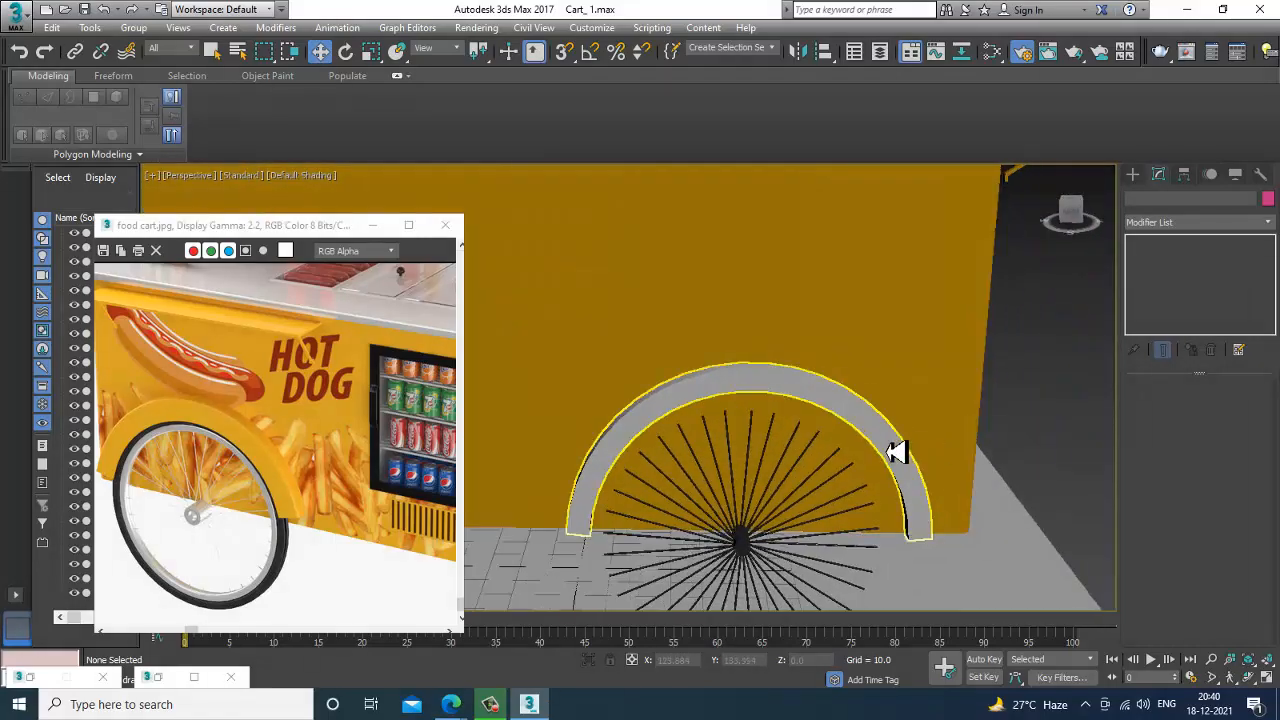
click(896, 452)
alt+middle_drag(896, 452, 684, 488)
Delete the grey mudguard on the opposite side and convert the textured tyre to an Editable Poly.
click(687, 415)
ctrl+click(685, 499)
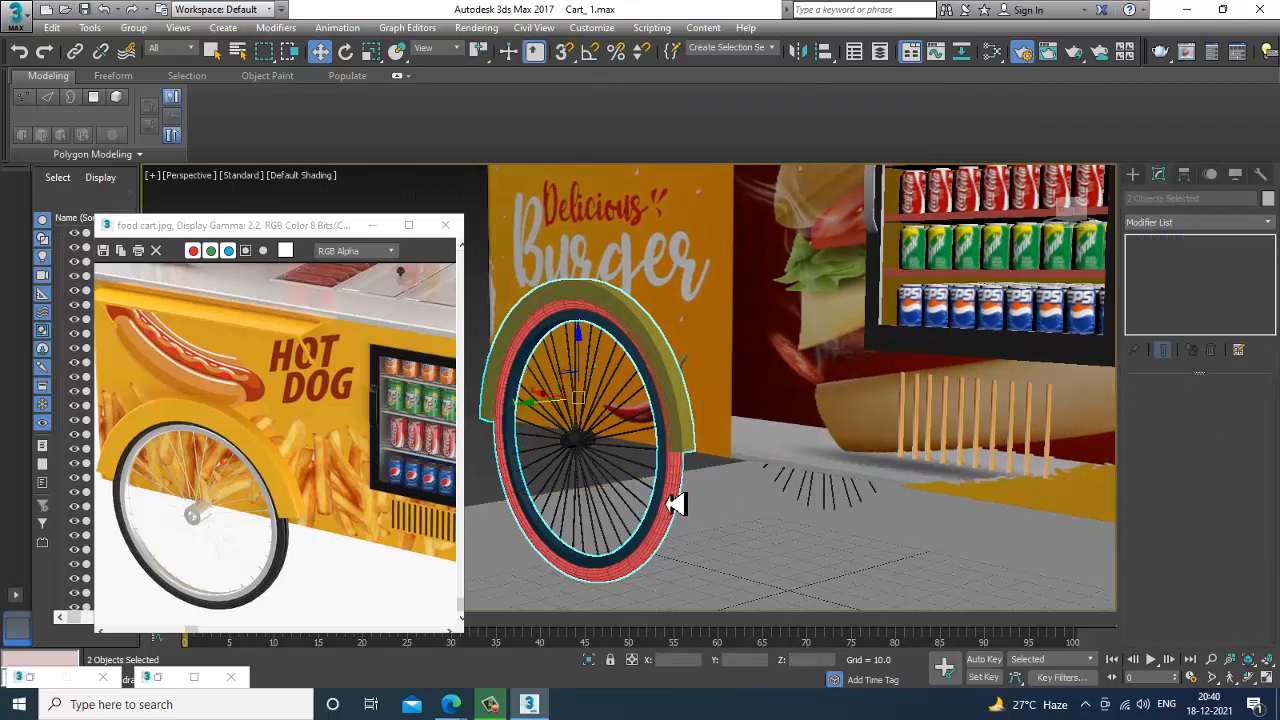
click(675, 503)
right_click(670, 495)
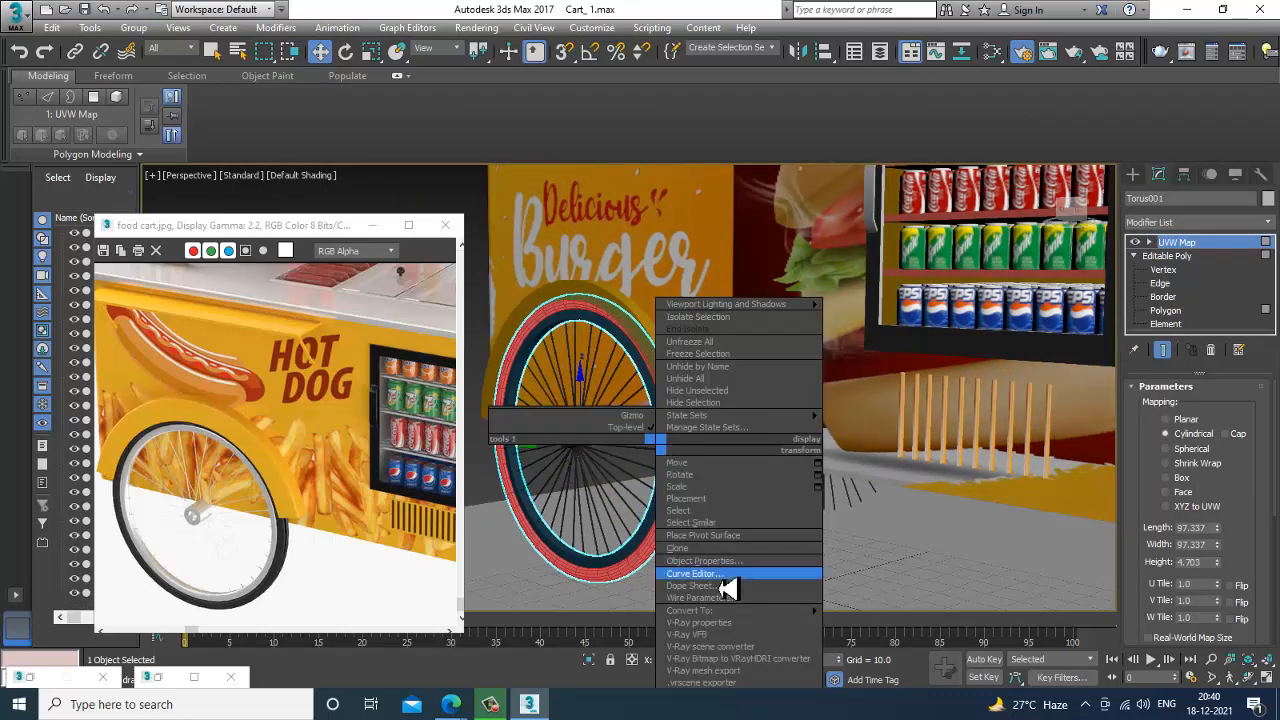
mouse_move(740, 611)
click(882, 623)
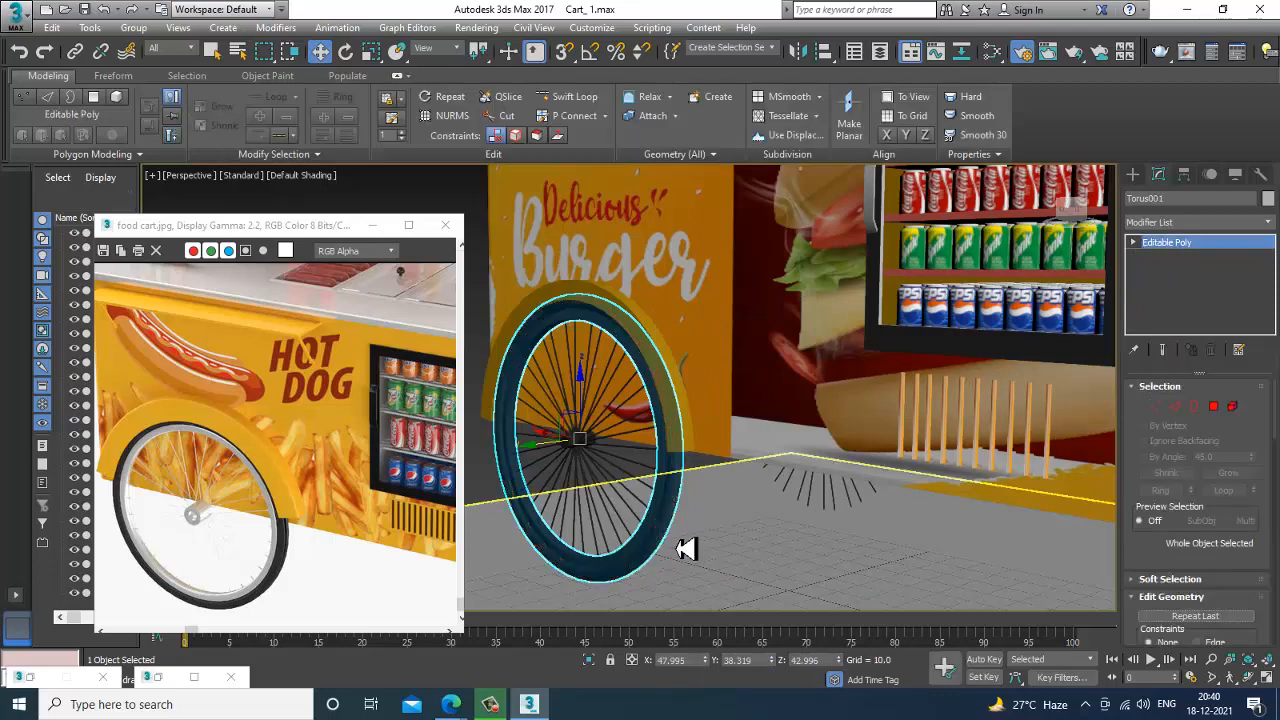
Clone the textured tyre to the cart's opposite side and position the copy around the bare spokes there, at about Y -71.7.
ctrl+click(569, 452)
scroll(654, 476, down, 5)
alt+middle_drag(656, 476, 563, 479)
click(604, 474)
shift+drag(580, 467, 787, 455)
click(645, 419)
scroll(845, 458, up, 6)
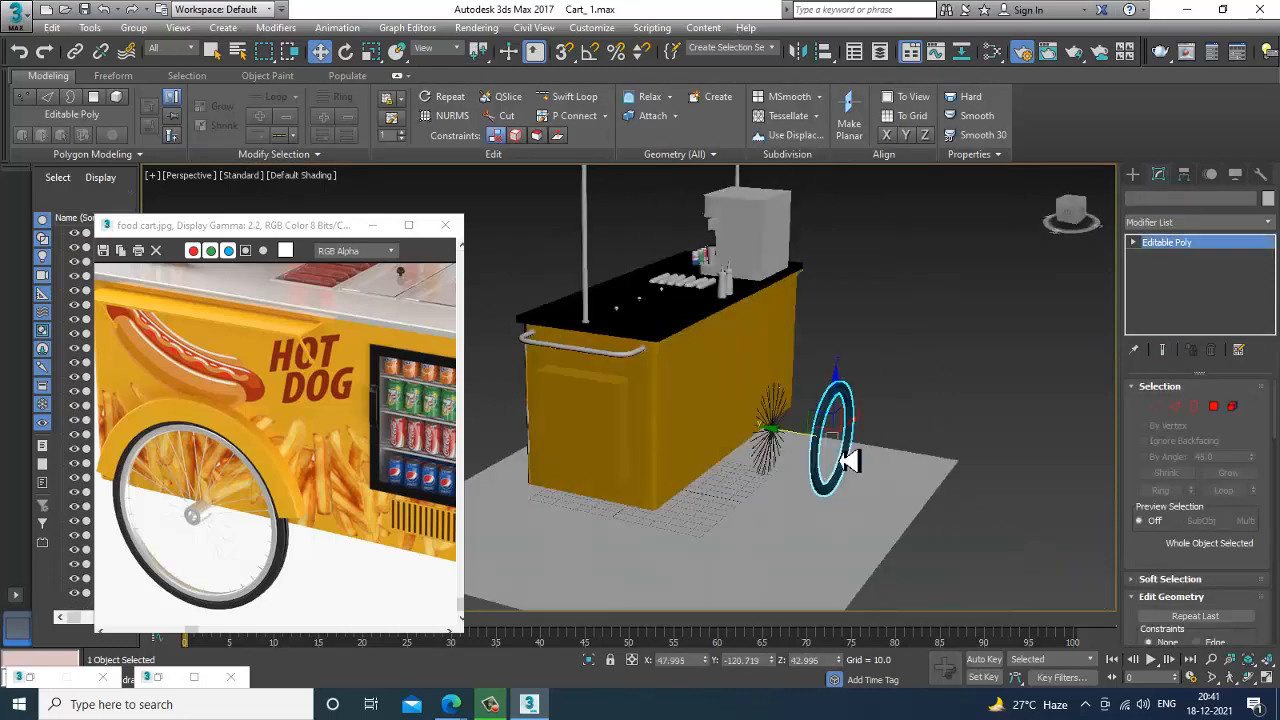
drag(829, 432, 672, 440)
alt+middle_drag(802, 424, 643, 429)
scroll(760, 431, up, 5)
Clone the yellow mudguard to the cart's opposite side and place the copy over the new tyre, at about Y -72.4.
drag(597, 363, 592, 364)
alt+middle_drag(592, 364, 667, 430)
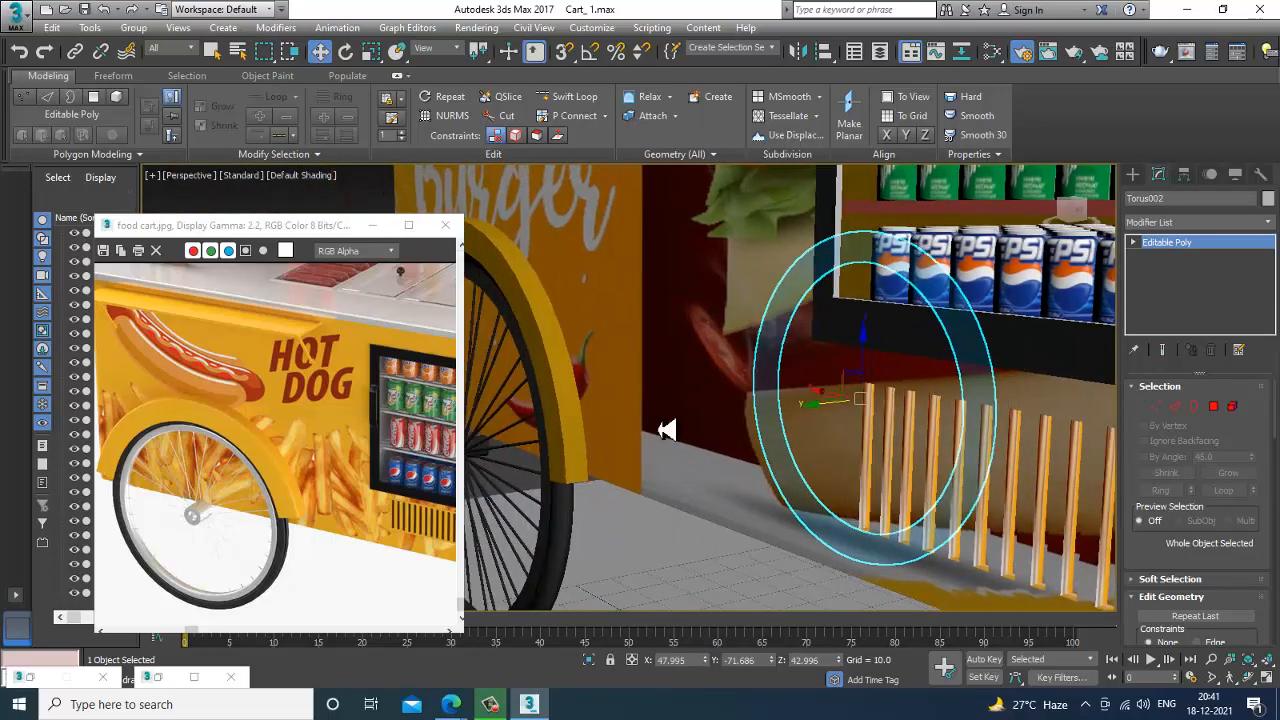
click(563, 374)
alt+middle_drag(563, 374, 637, 428)
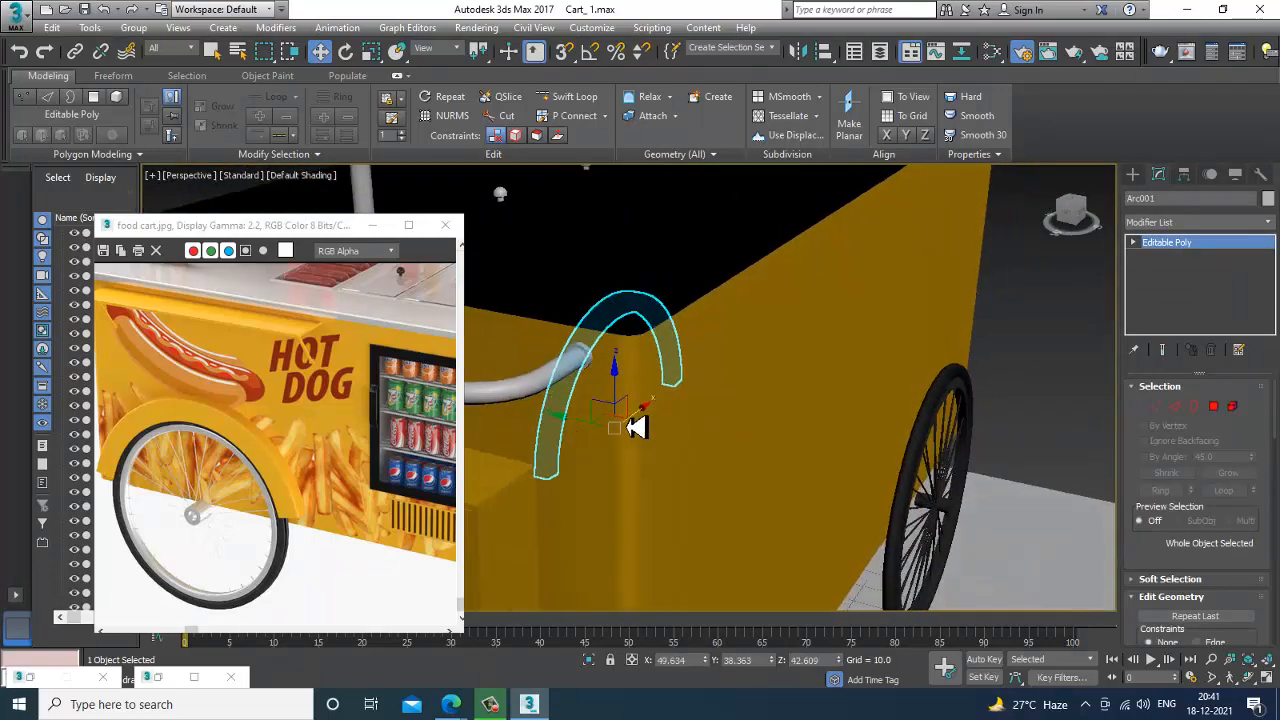
shift+drag(806, 497, 903, 517)
click(648, 422)
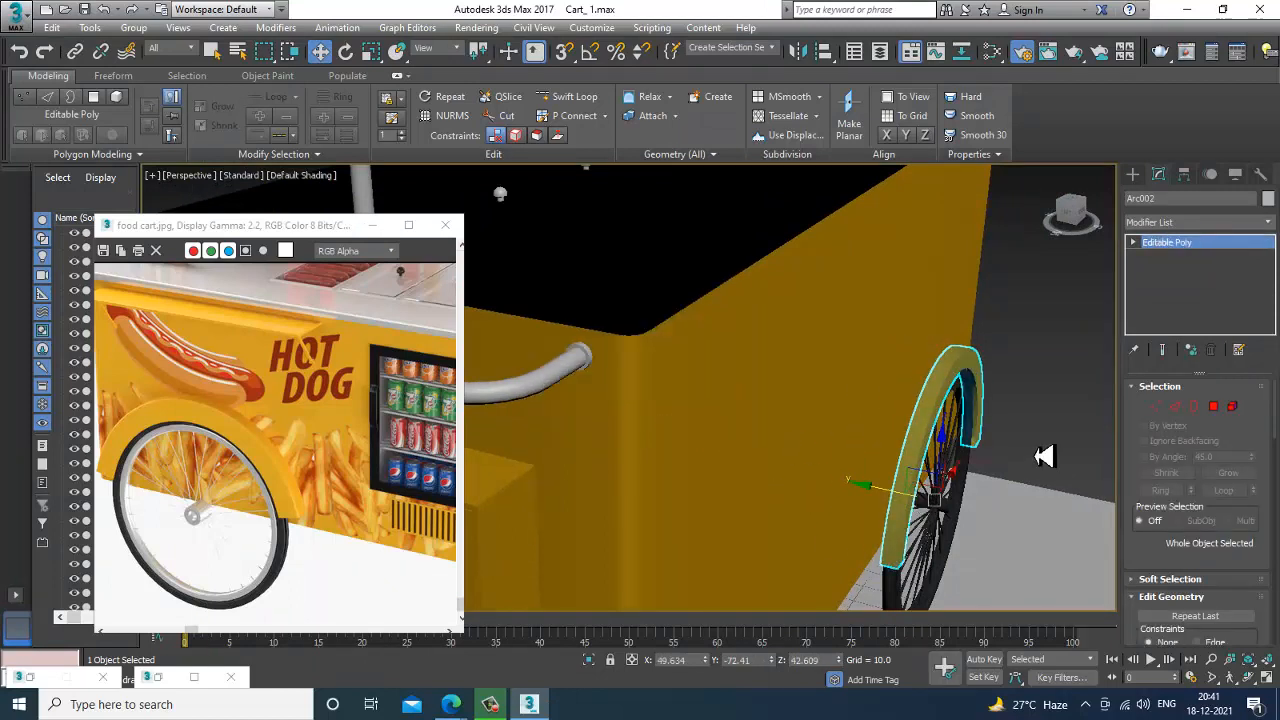
alt+middle_drag(1046, 449, 912, 480)
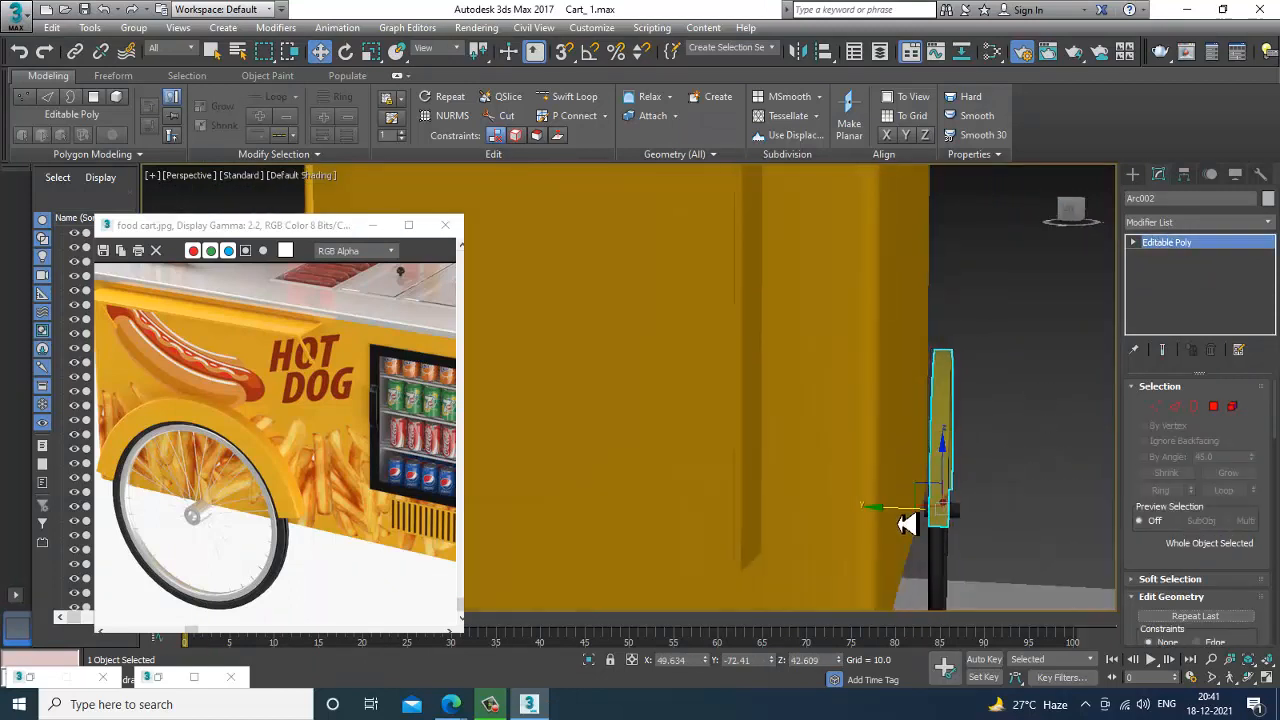
click(1063, 451)
Examine the whole cart and its wheels from the front and compare it with the fridge and counter areas of the reference image.
scroll(1063, 451, down, 6)
alt+middle_drag(1063, 451, 900, 489)
scroll(888, 491, up, 5)
scroll(888, 491, down, 6)
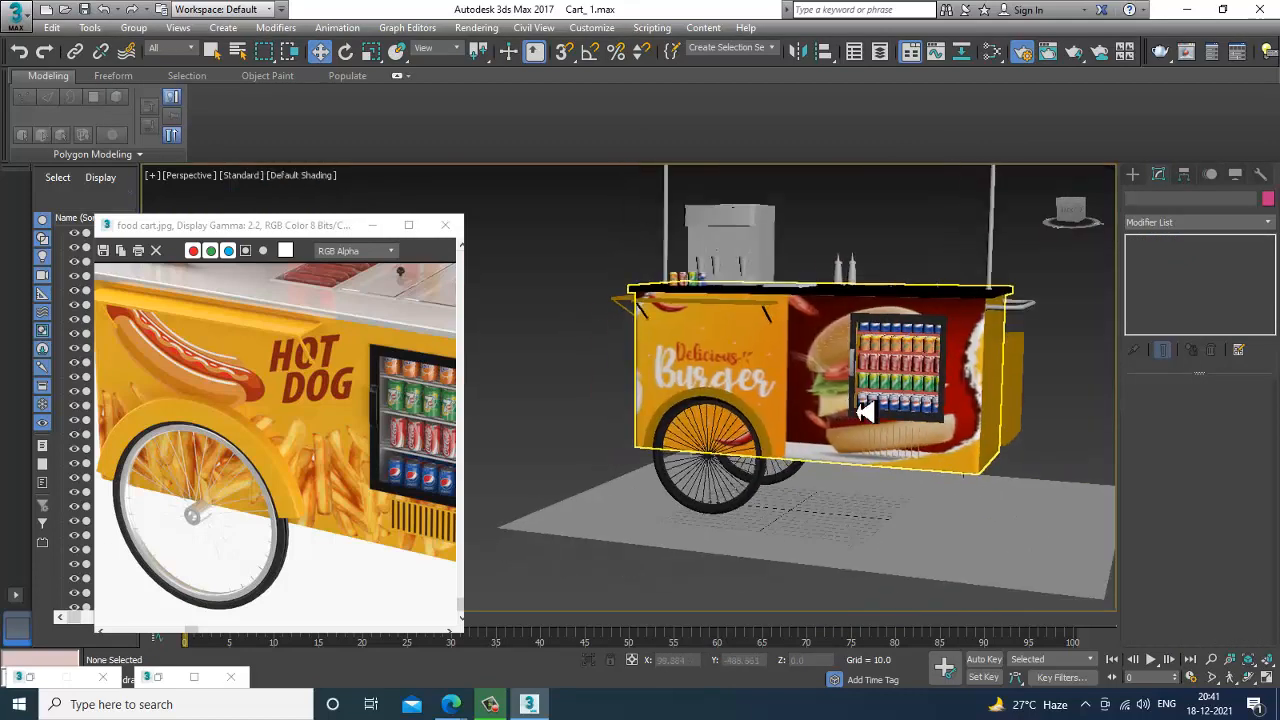
alt+middle_drag(857, 403, 866, 441)
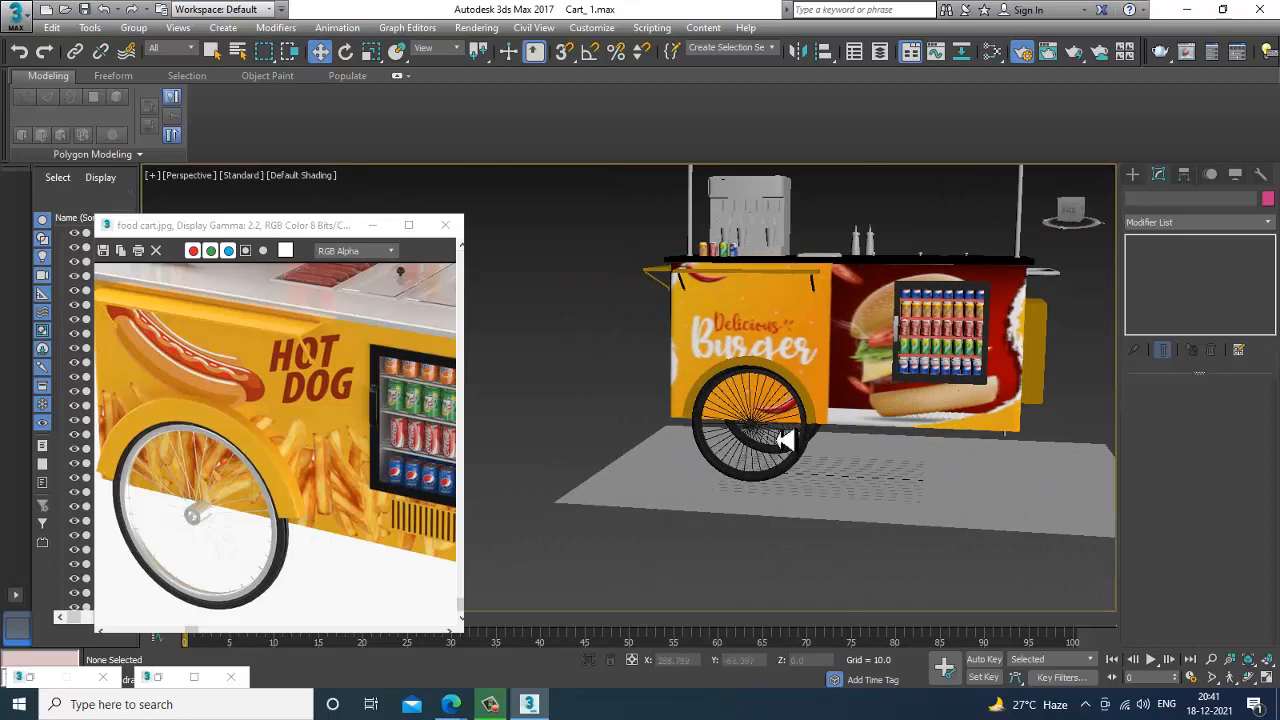
scroll(783, 440, up, 4)
scroll(894, 449, down, 7)
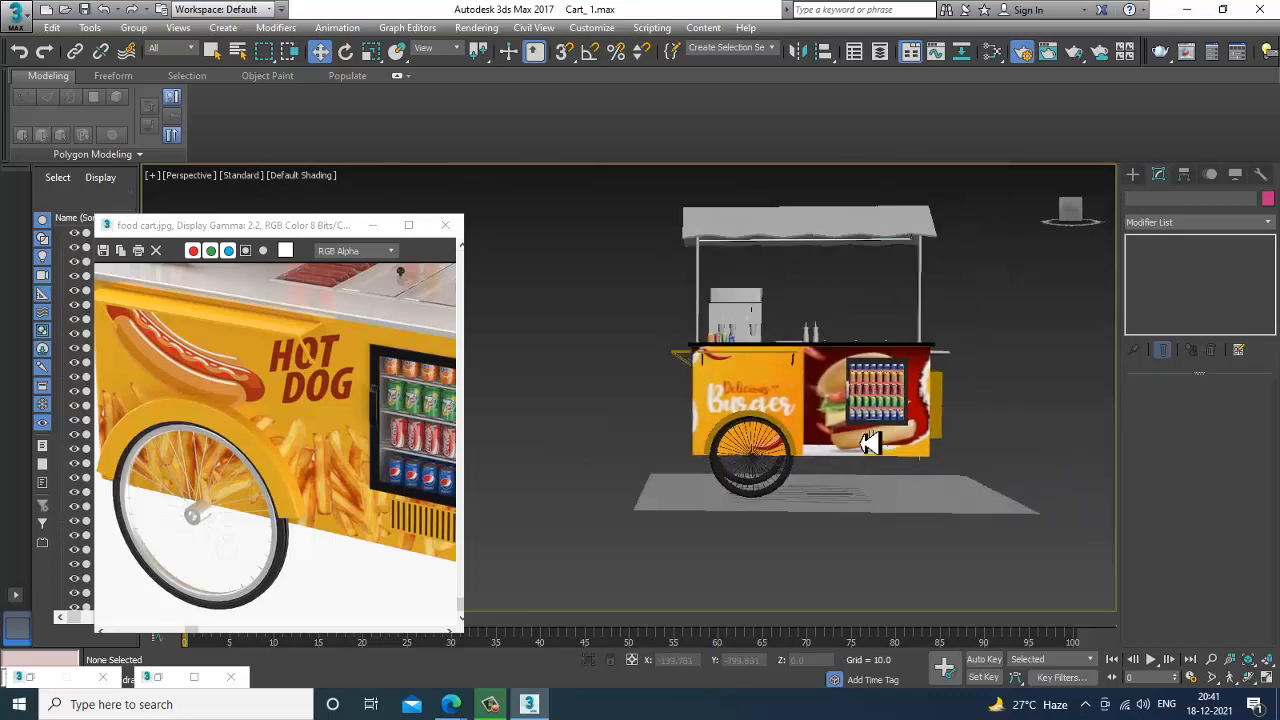
alt+middle_drag(870, 444, 897, 442)
middle_drag(383, 507, 268, 502)
middle_drag(344, 509, 410, 547)
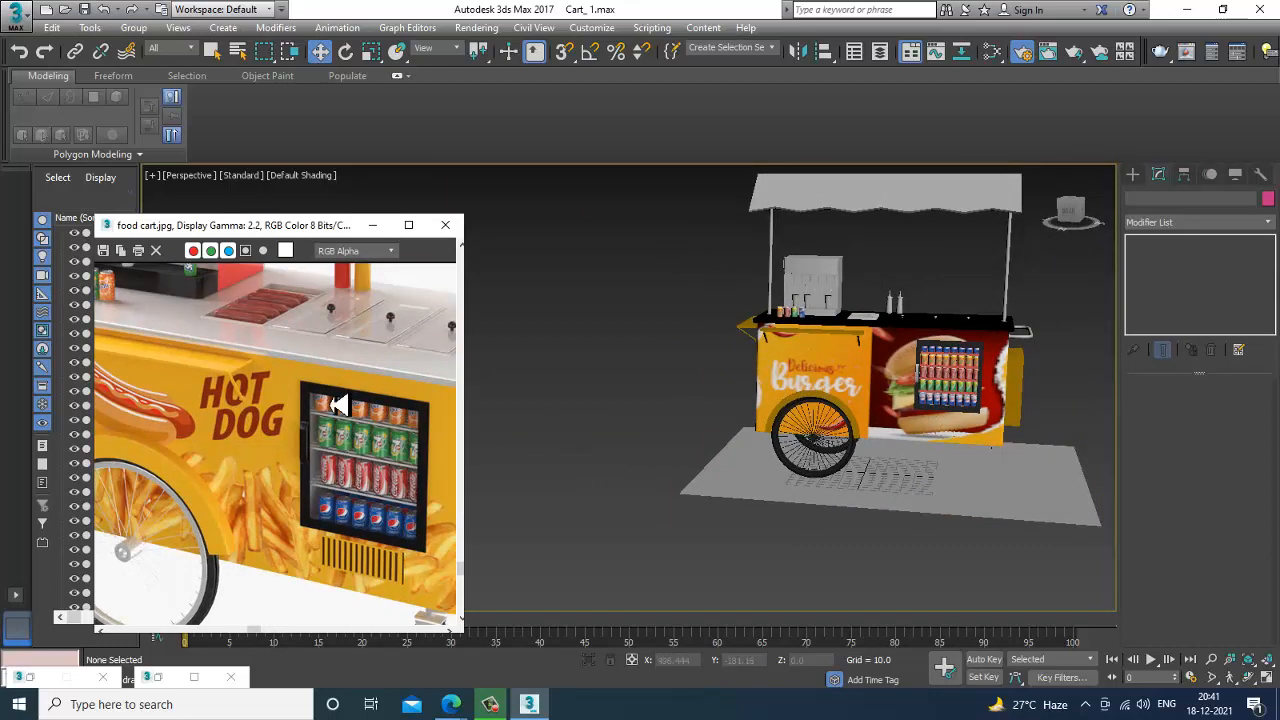
middle_drag(338, 404, 372, 505)
Select the three small round lid knobs on the black countertop together.
scroll(884, 409, up, 8)
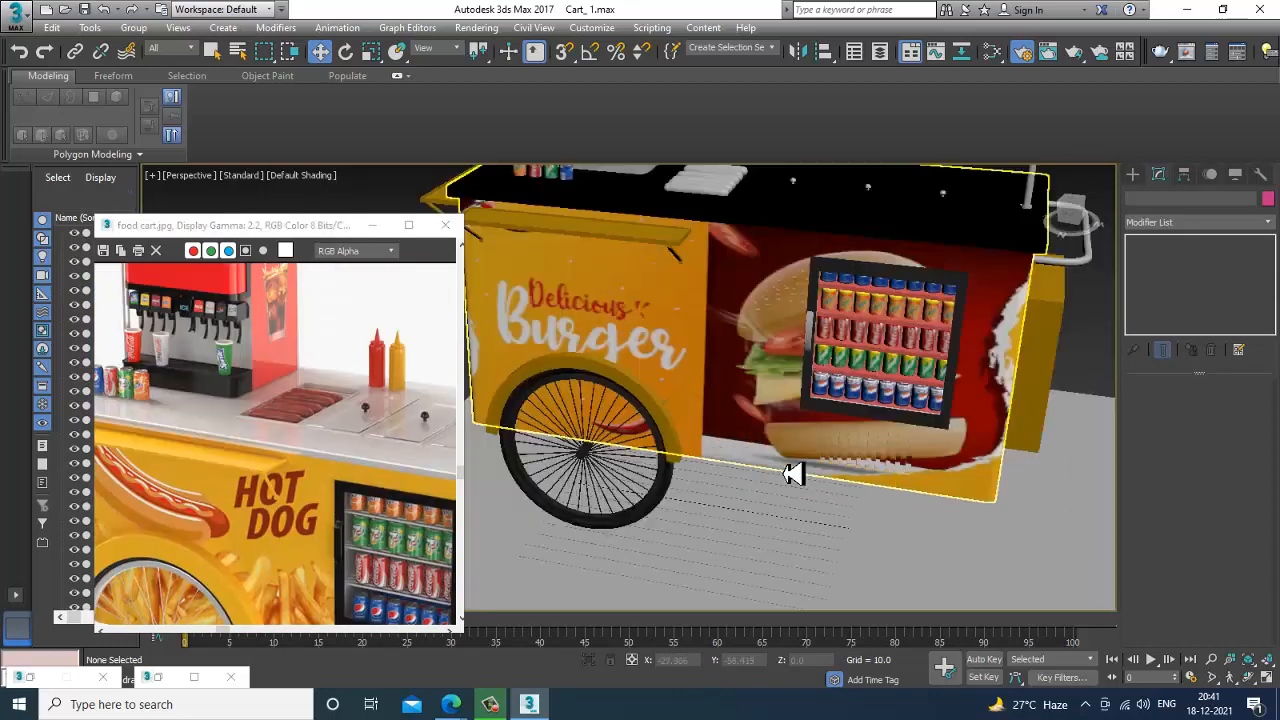
scroll(840, 240, up, 4)
scroll(771, 474, down, 4)
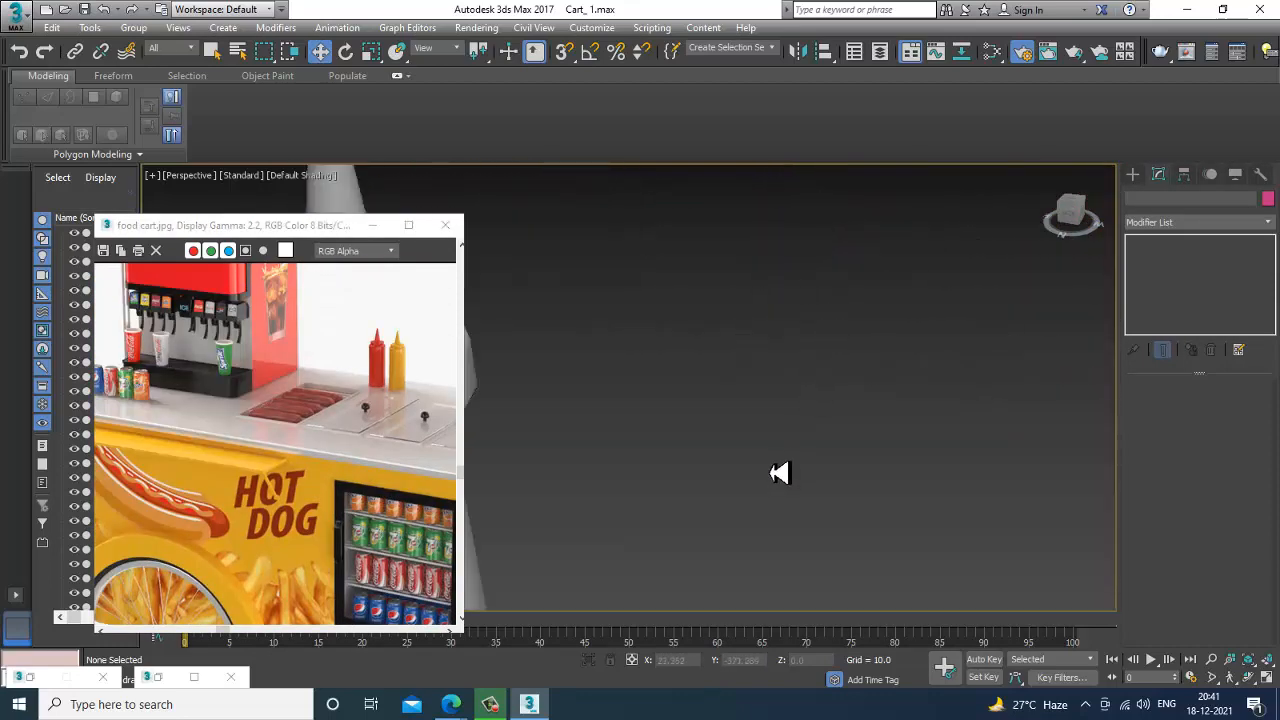
scroll(788, 360, down, 3)
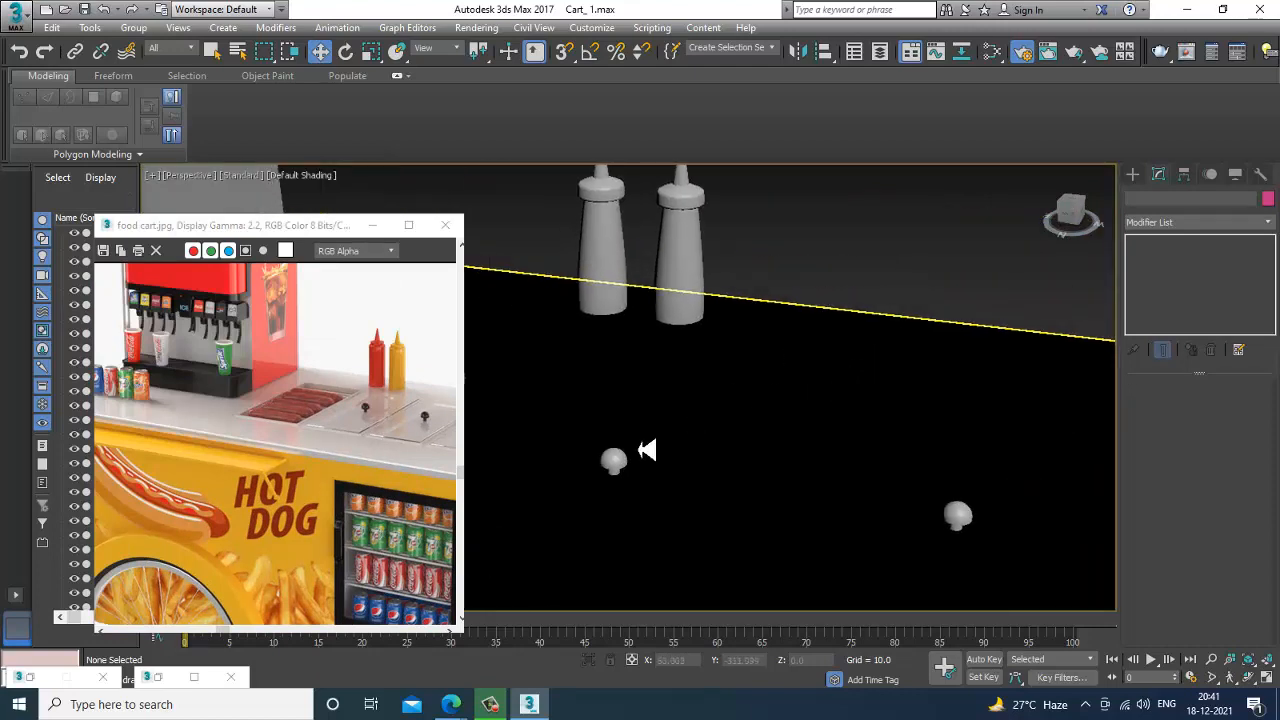
click(619, 465)
scroll(746, 371, down, 3)
middle_drag(746, 371, 612, 307)
ctrl+click(744, 410)
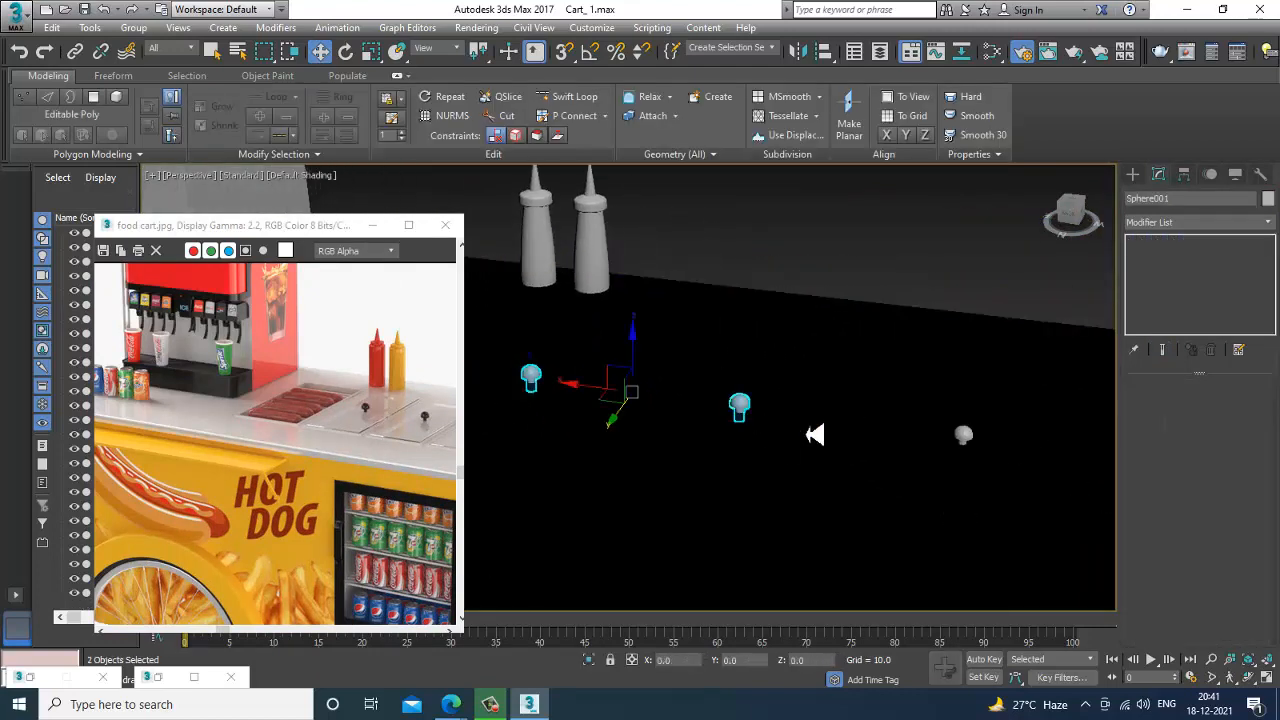
scroll(972, 445, down, 3)
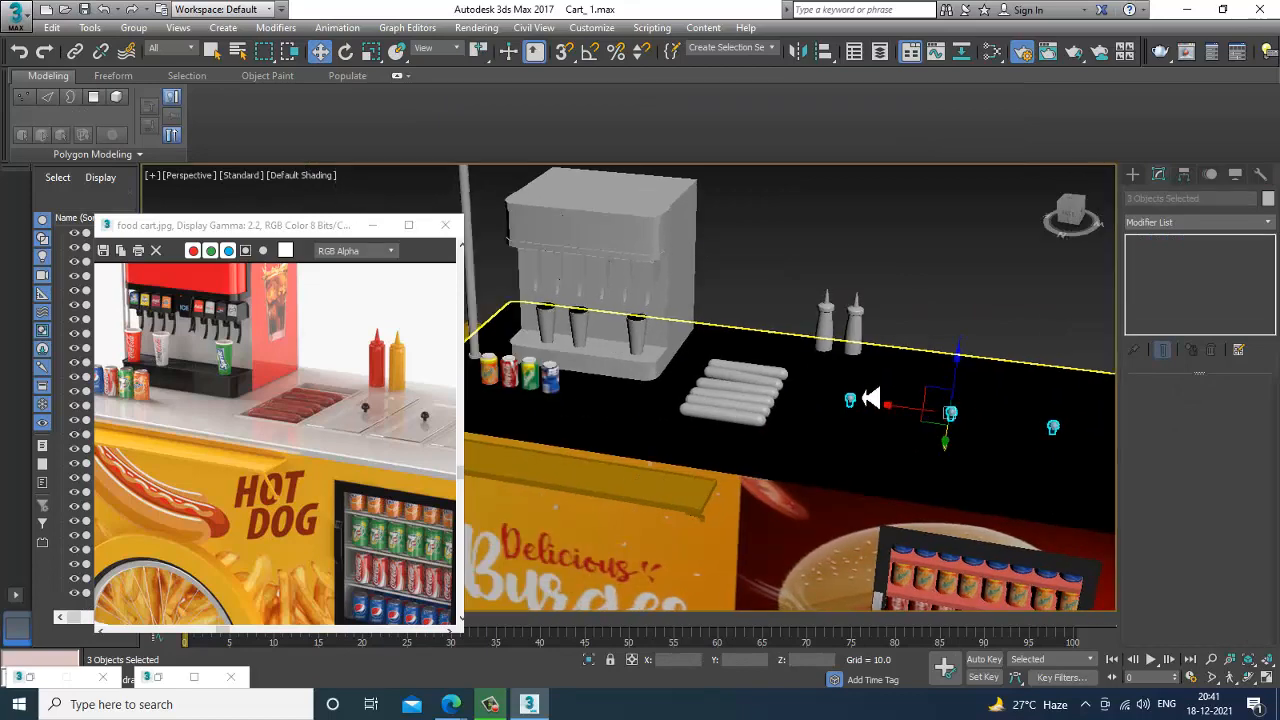
Add a new VRayMtl material in the Slate Material Editor for the selected knobs.
key(m)
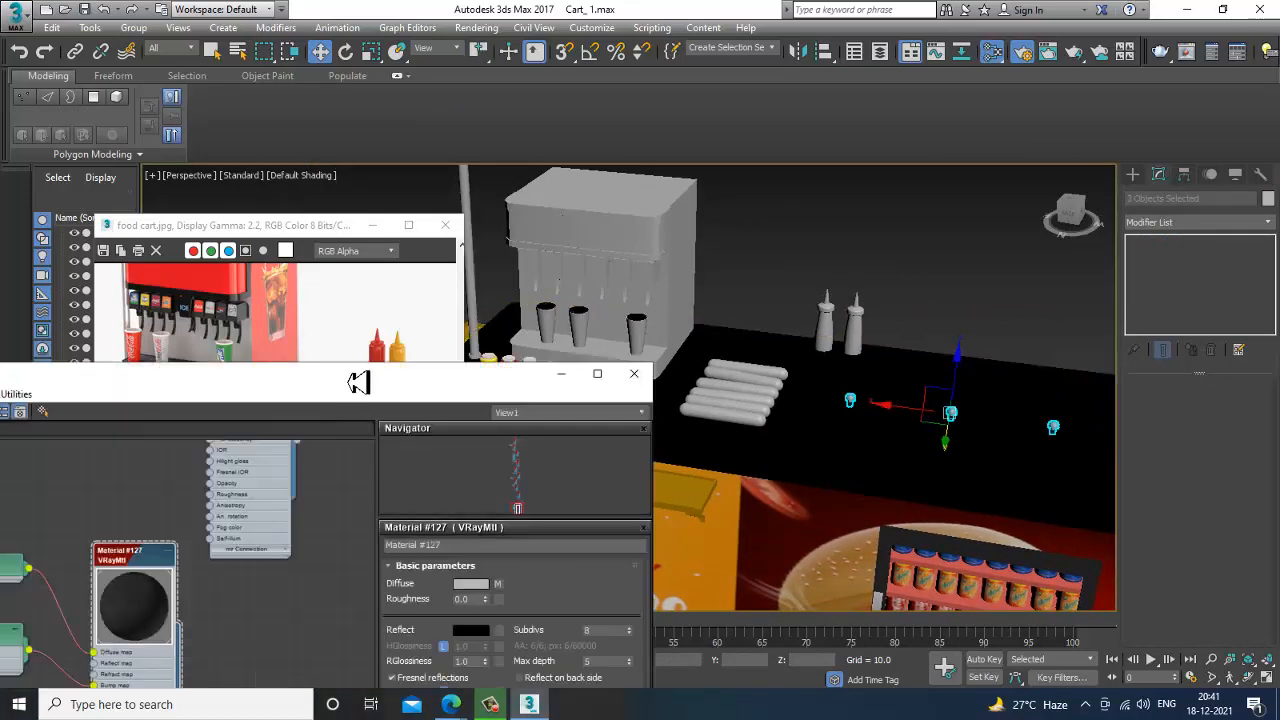
drag(358, 382, 763, 96)
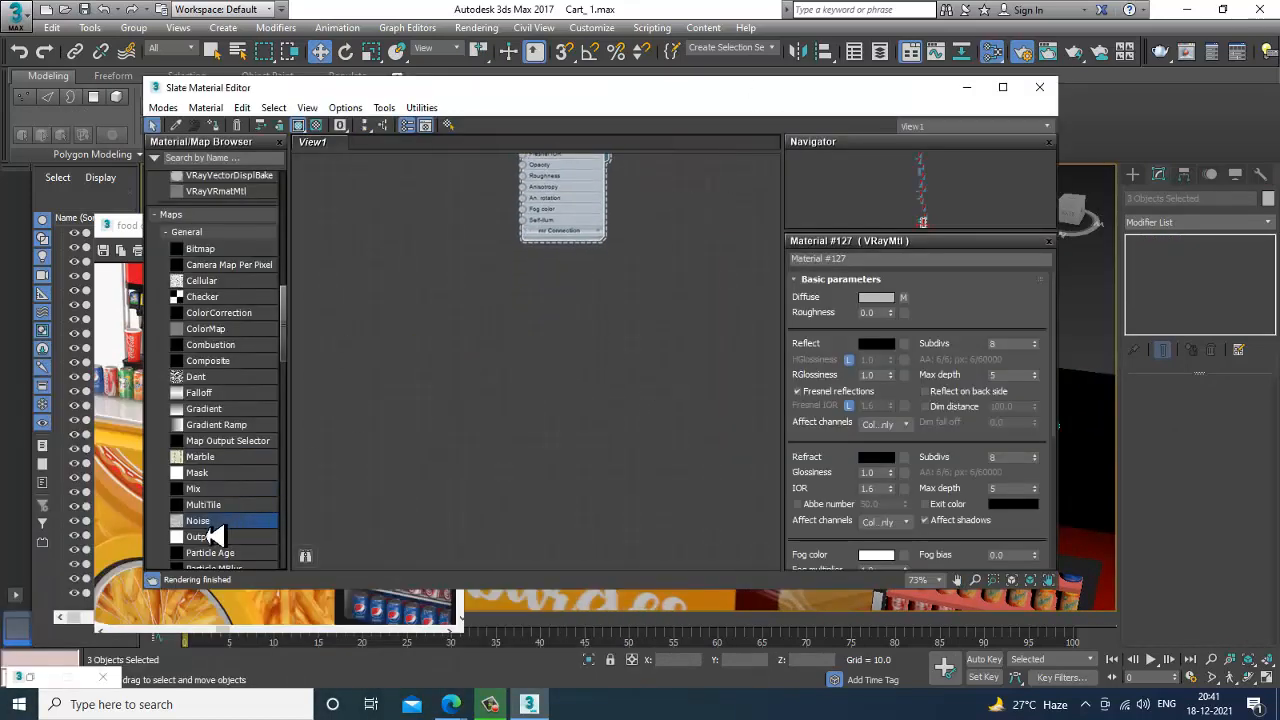
drag(282, 345, 300, 218)
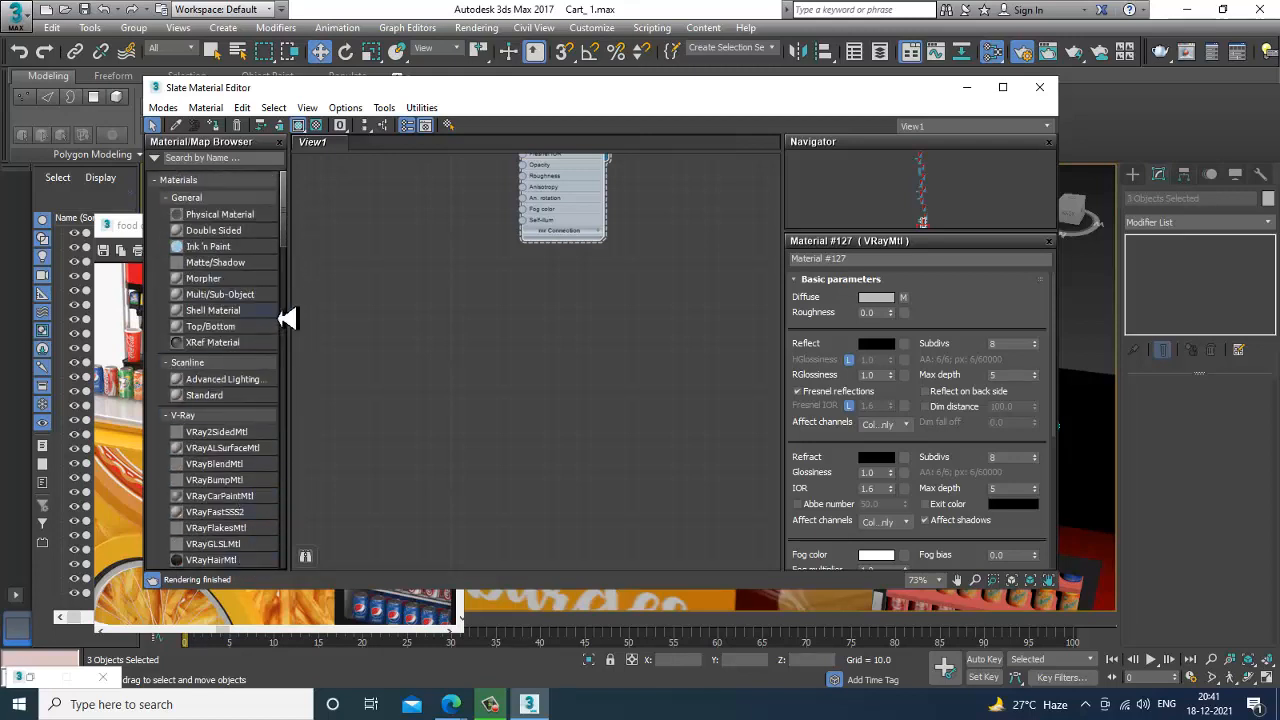
scroll(212, 490, down, 3)
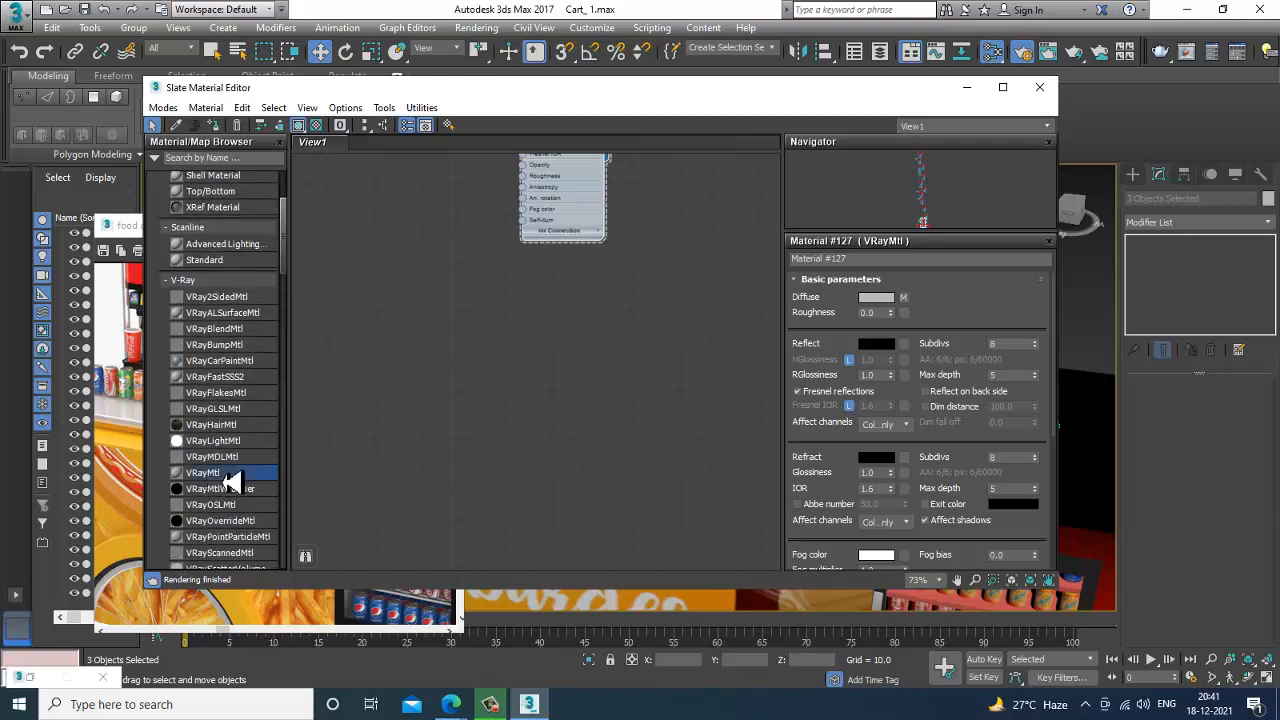
drag(228, 482, 540, 345)
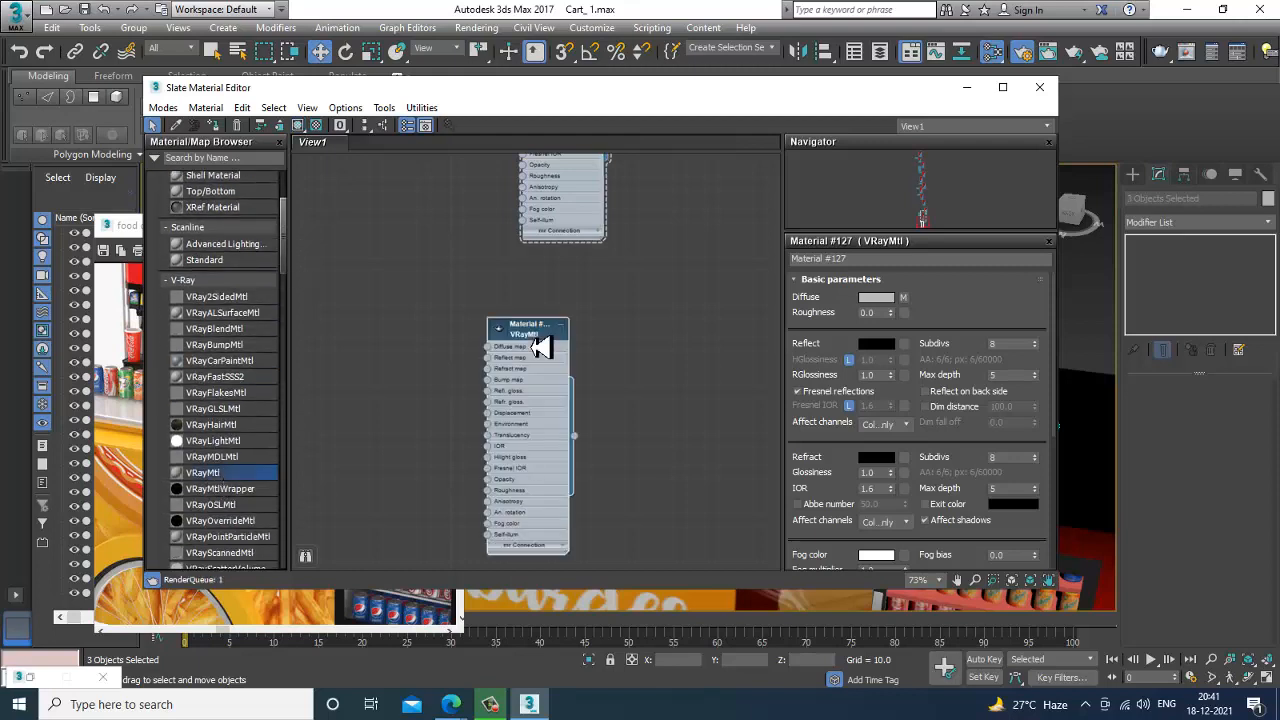
Set the new material's diffuse colour to near-black RGB 2 and its reflection to light grey, and assign it to the three knobs.
click(876, 298)
drag(509, 214, 482, 118)
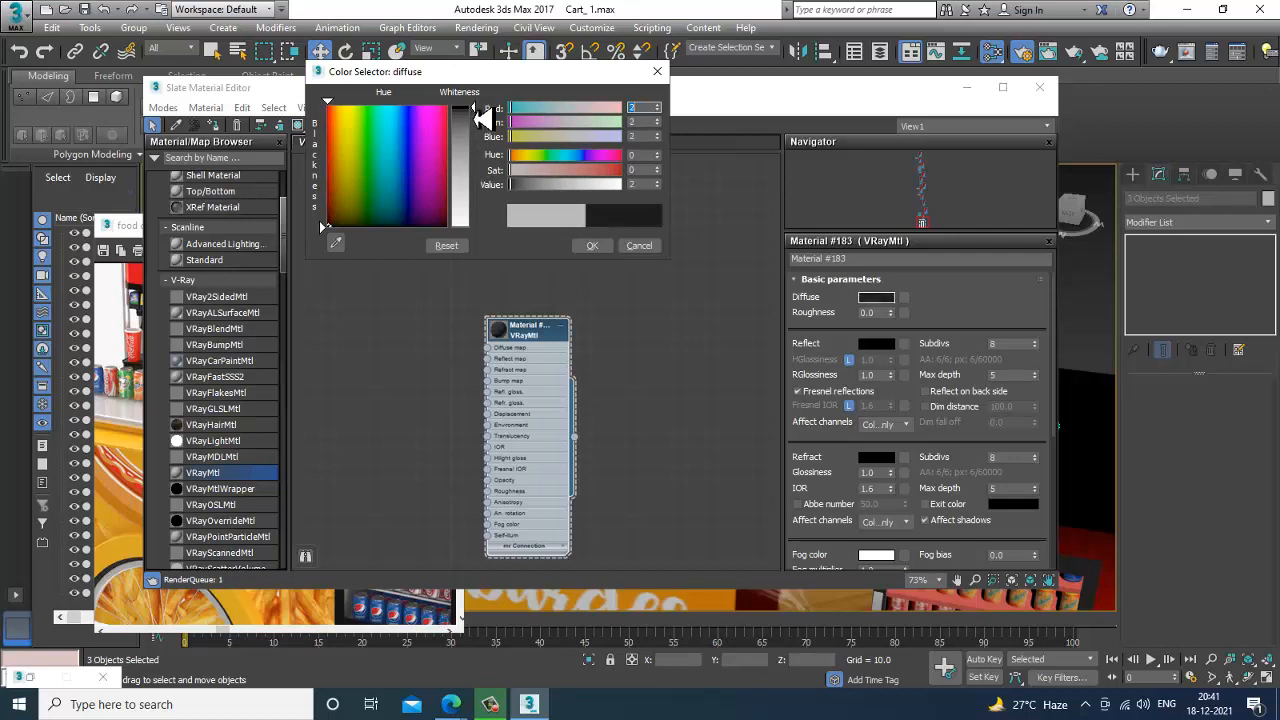
click(592, 245)
click(876, 344)
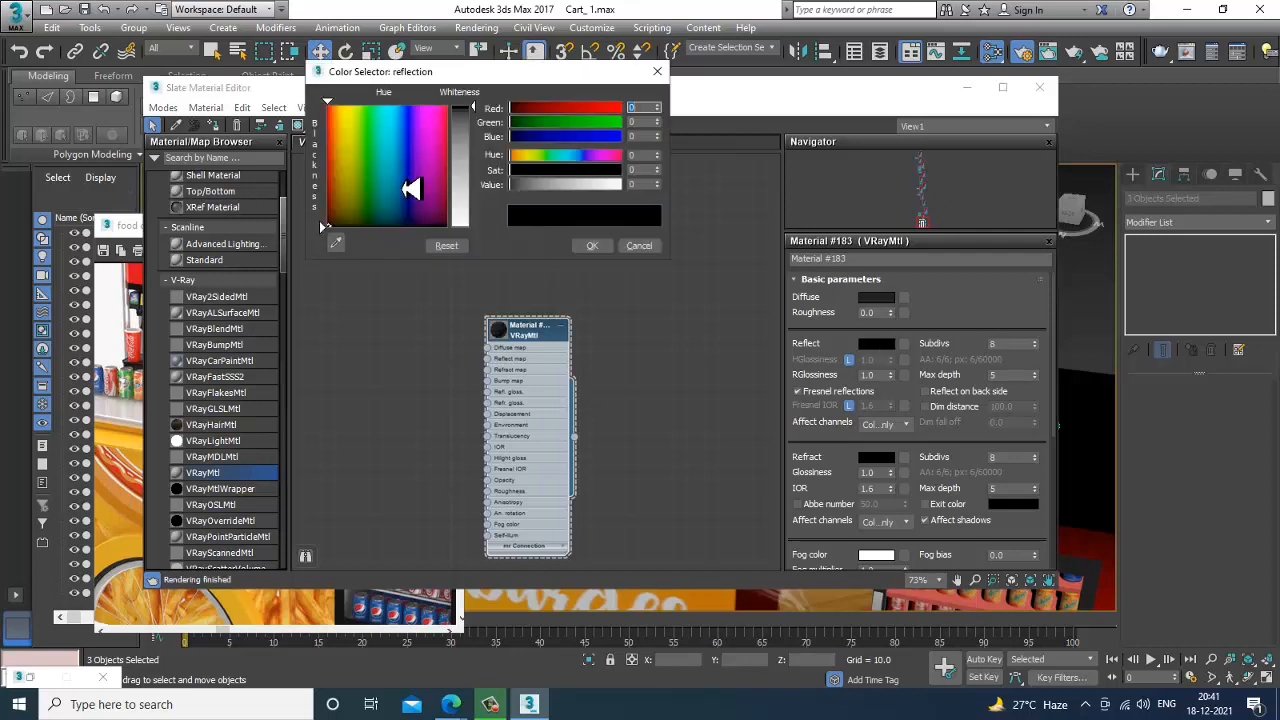
drag(477, 137, 483, 186)
click(592, 245)
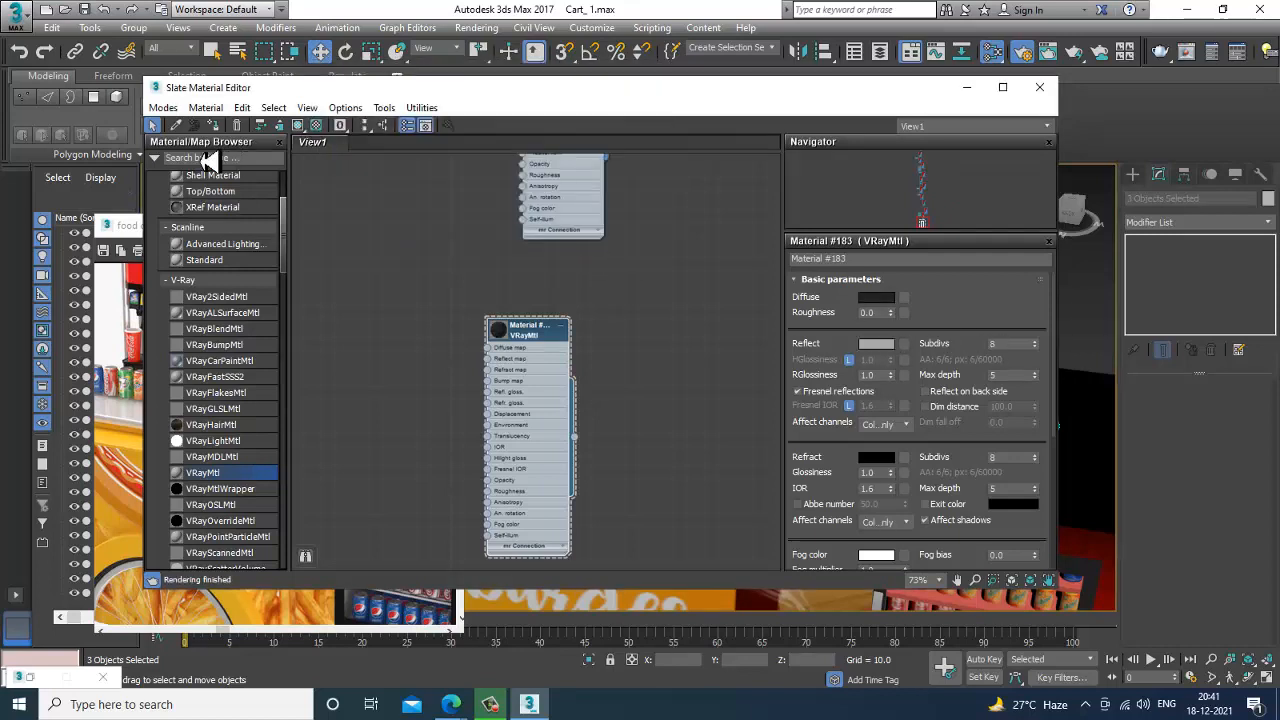
click(968, 90)
click(1035, 335)
Assign the existing chrome VRayMtl material to the curved push handle at the end of the cart.
scroll(968, 411, down, 3)
alt+middle_drag(966, 409, 866, 400)
alt+middle_drag(971, 411, 480, 443)
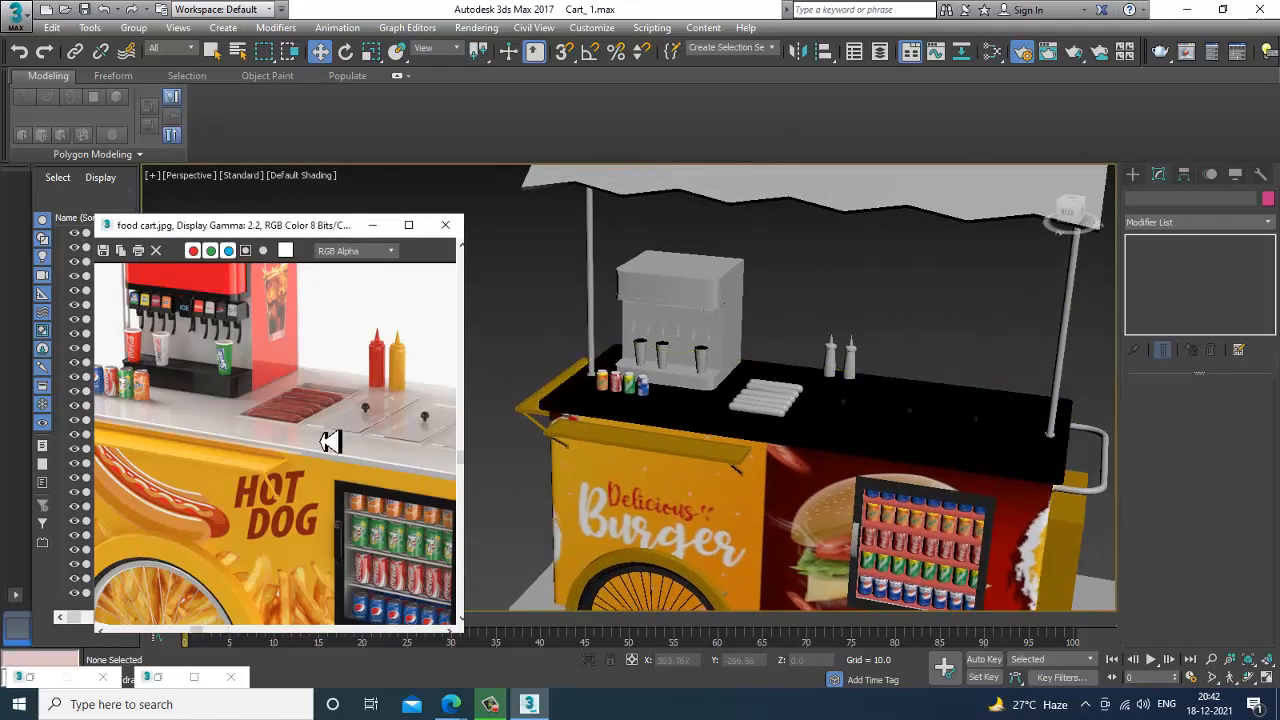
scroll(330, 450, down, 3)
scroll(313, 483, up, 3)
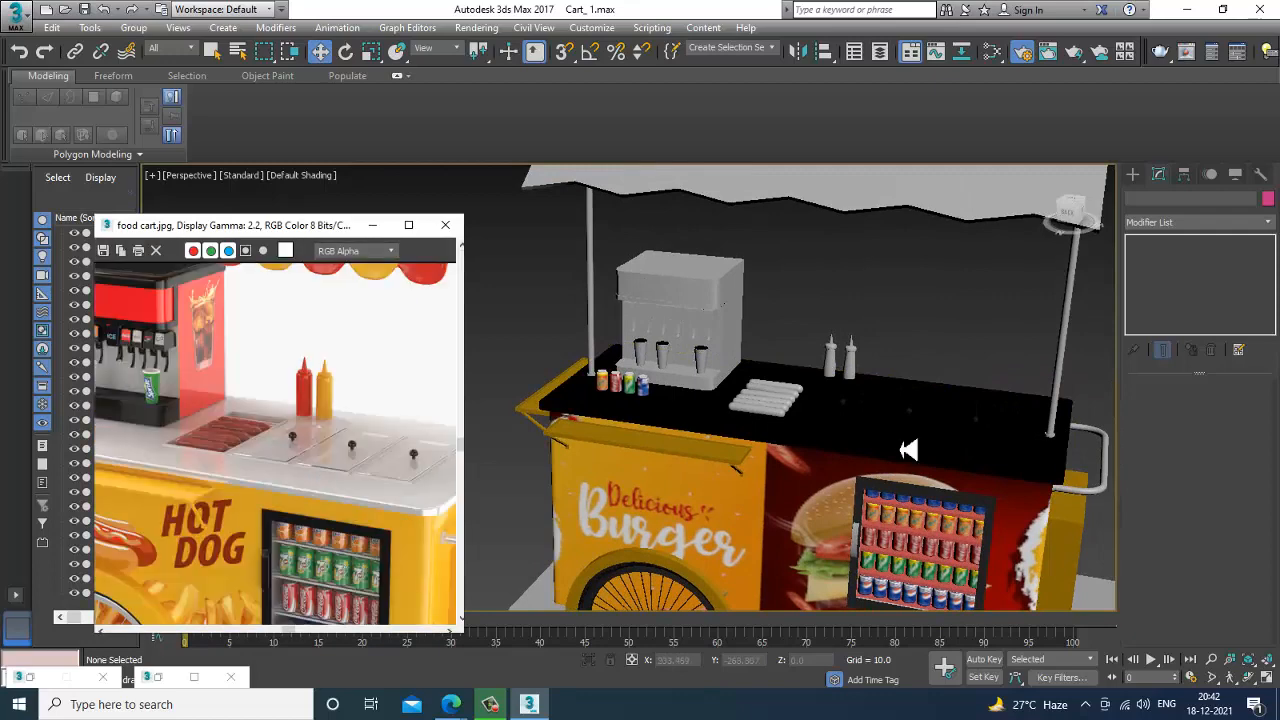
scroll(930, 446, up, 2)
click(978, 477)
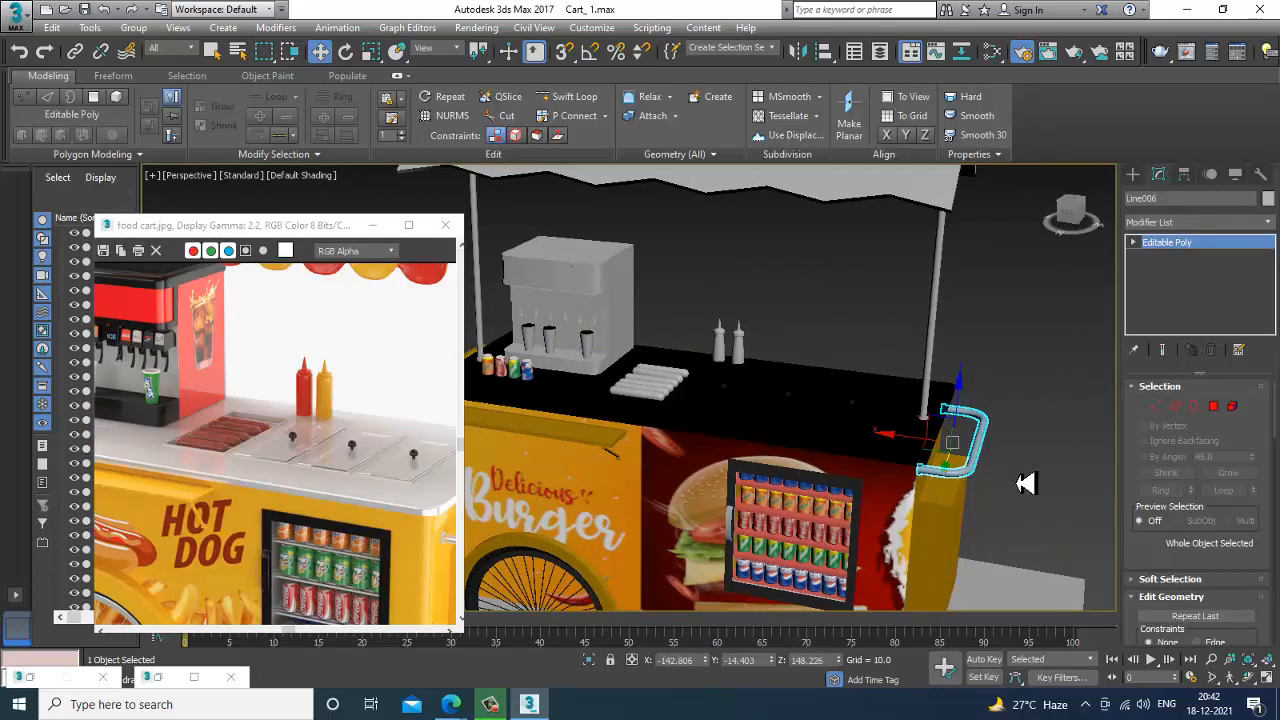
key(m)
middle_drag(600, 420, 598, 442)
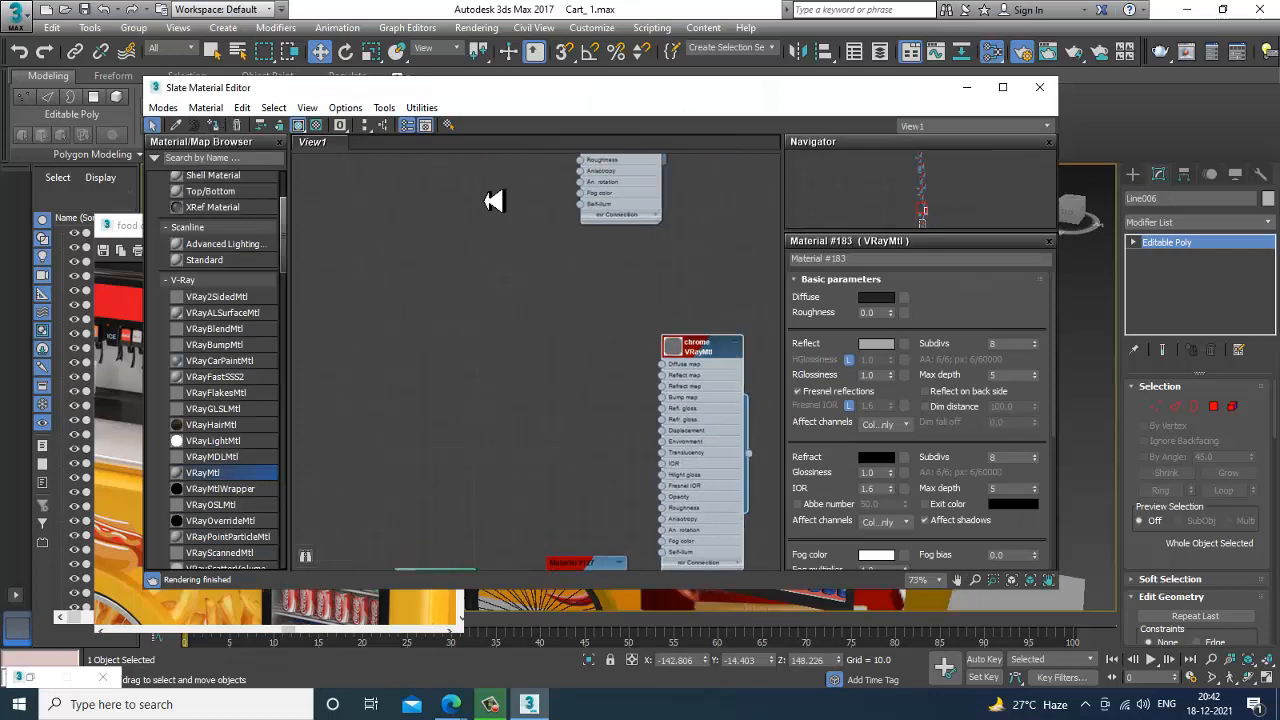
click(967, 87)
click(1000, 412)
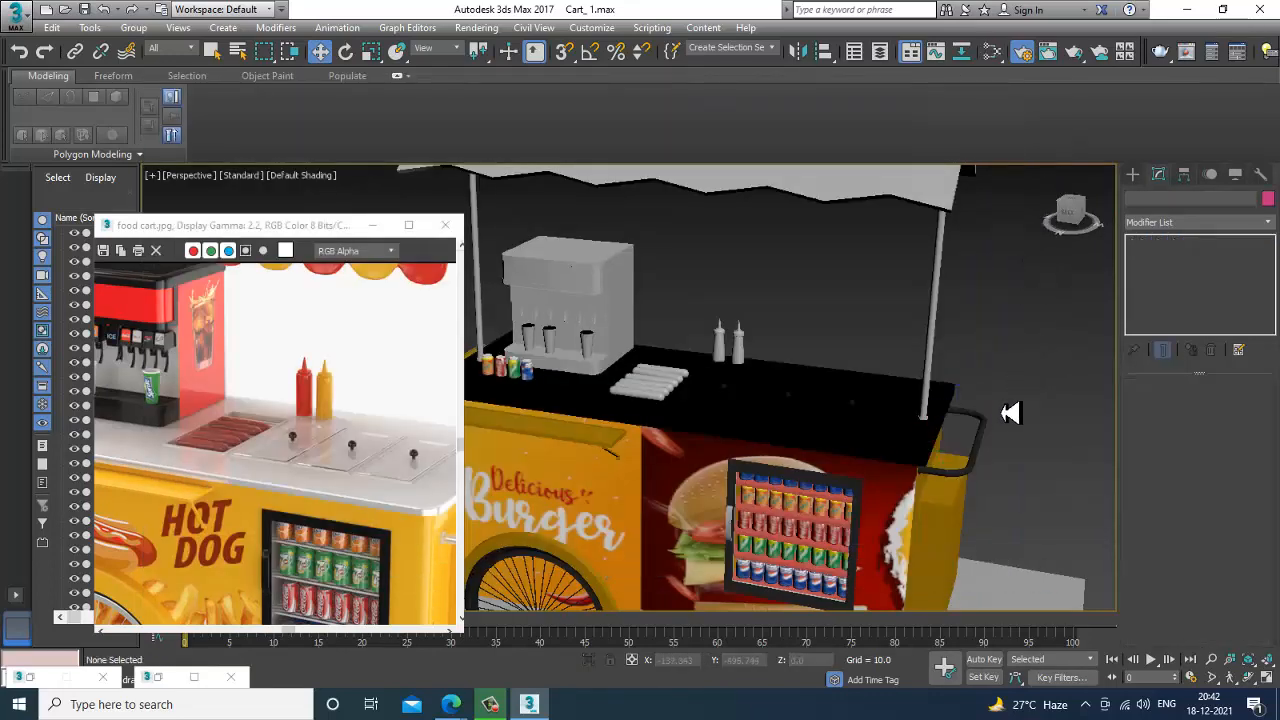
Compare the cart with the counter and drink dispenser in the reference image, then hide the reference window to view the whole model.
scroll(935, 412, up, 8)
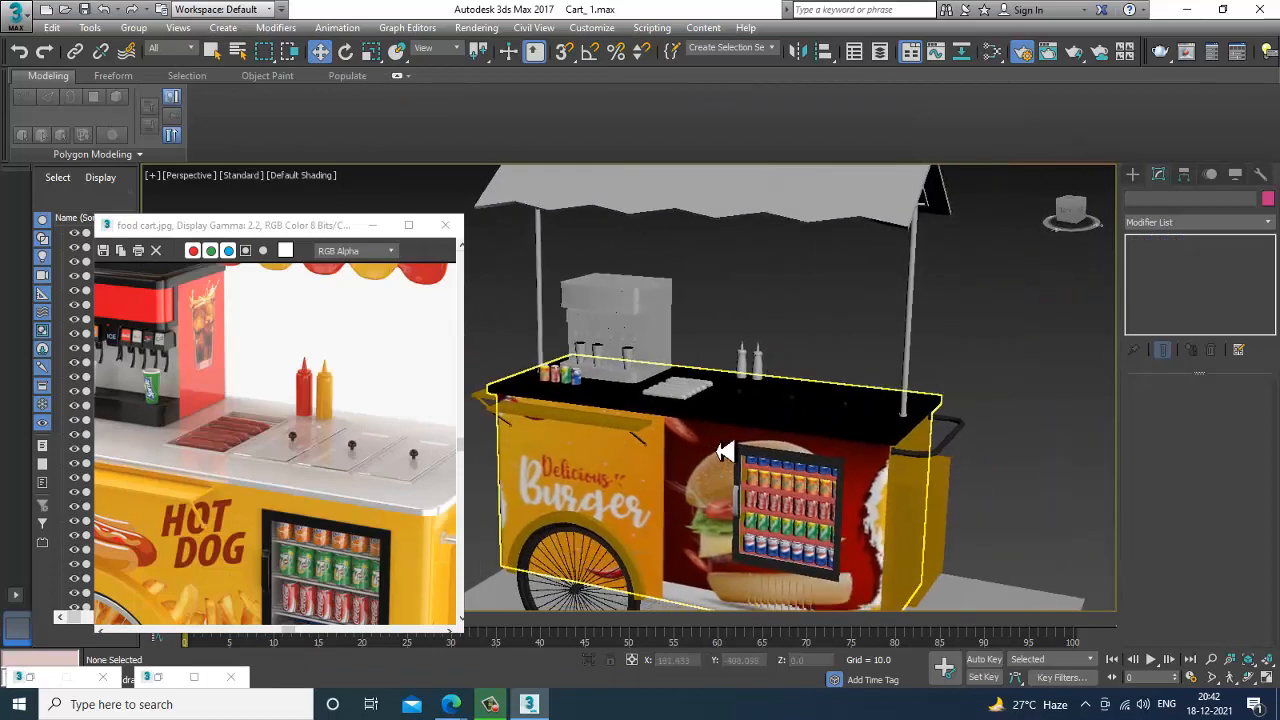
middle_drag(735, 440, 717, 421)
middle_drag(230, 493, 291, 478)
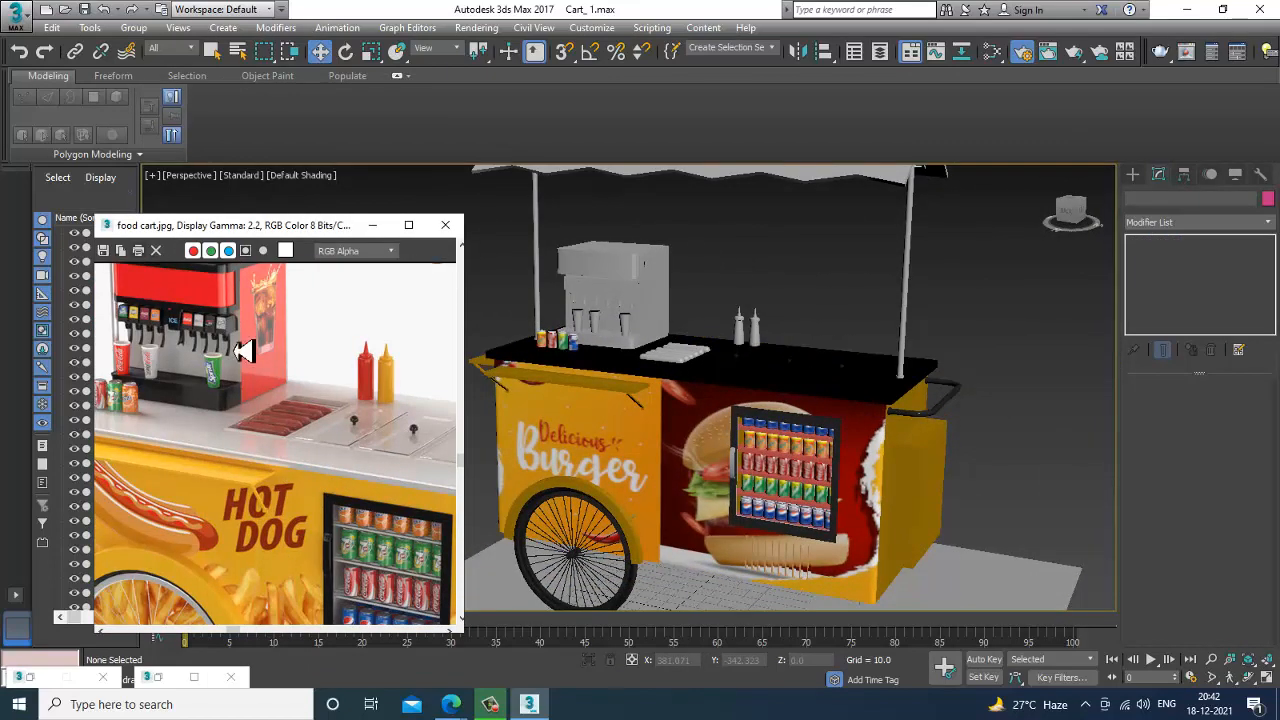
middle_drag(220, 372, 478, 435)
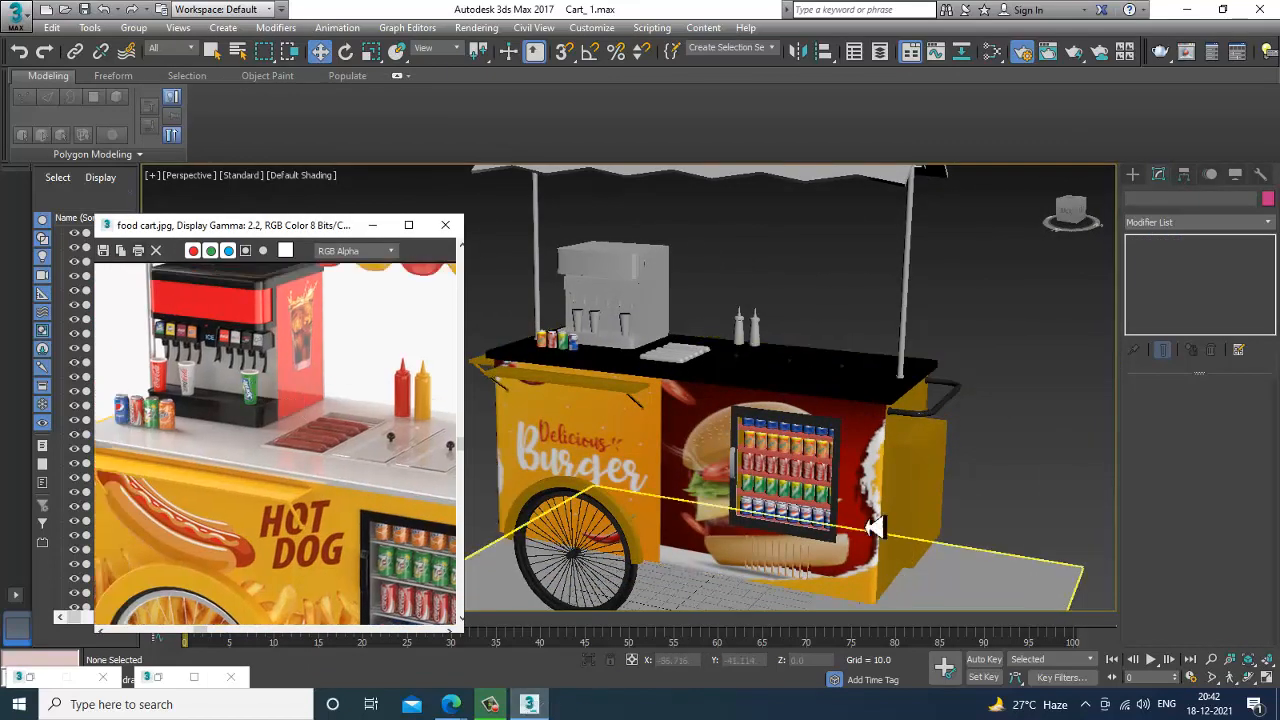
scroll(777, 380, down, 4)
scroll(845, 413, up, 7)
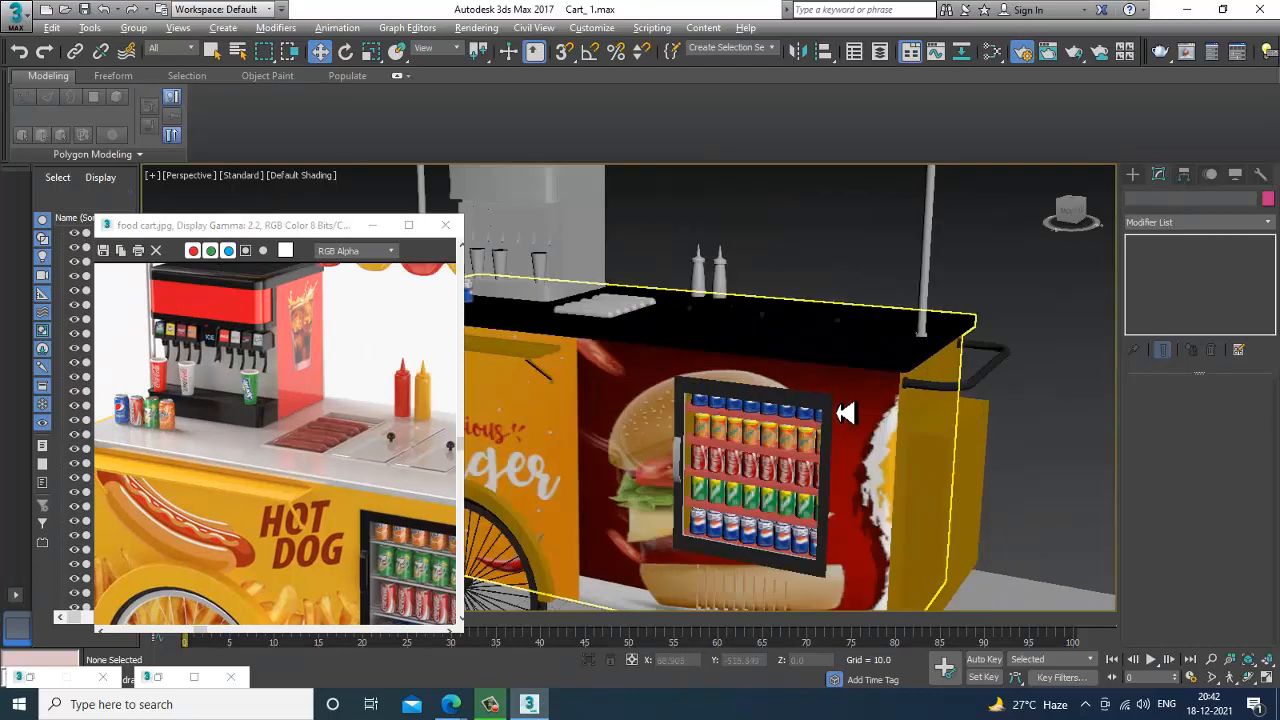
middle_drag(846, 413, 873, 411)
click(372, 226)
scroll(894, 437, down, 5)
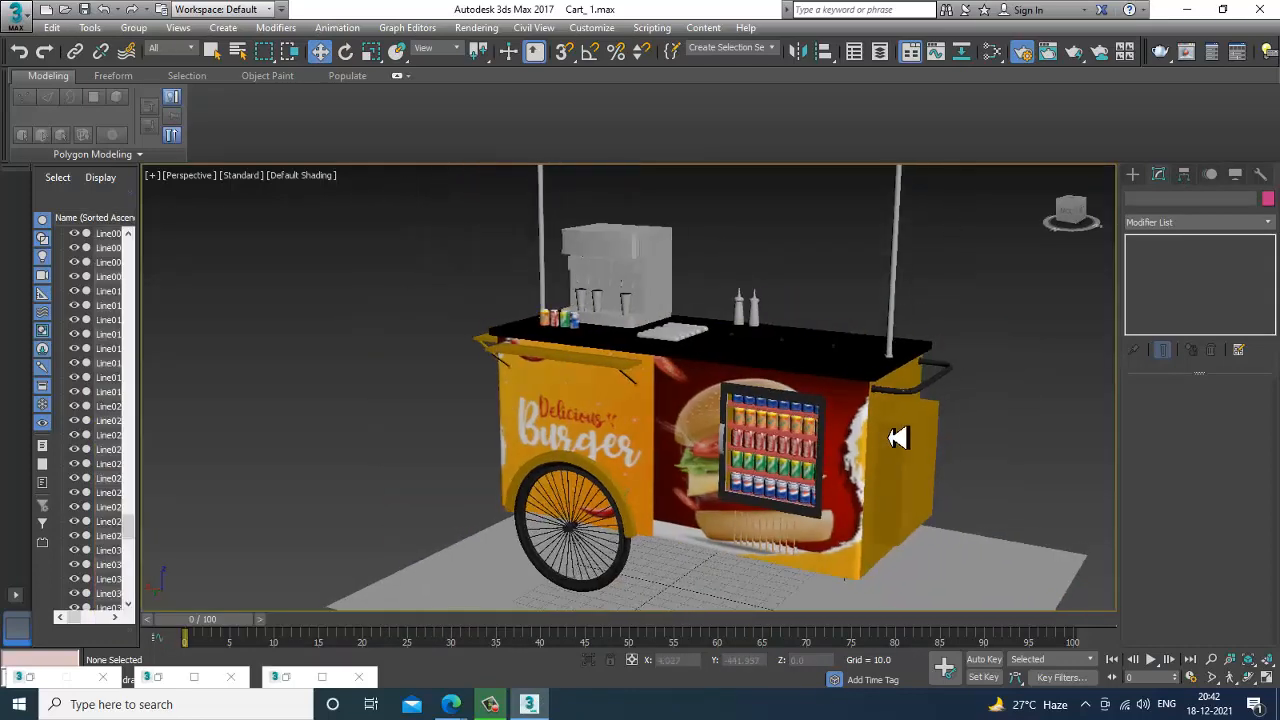
Scale the ground plane under the cart up uniformly so the floor extends well beyond the cart on all sides.
alt+middle_drag(877, 457, 846, 480)
click(846, 545)
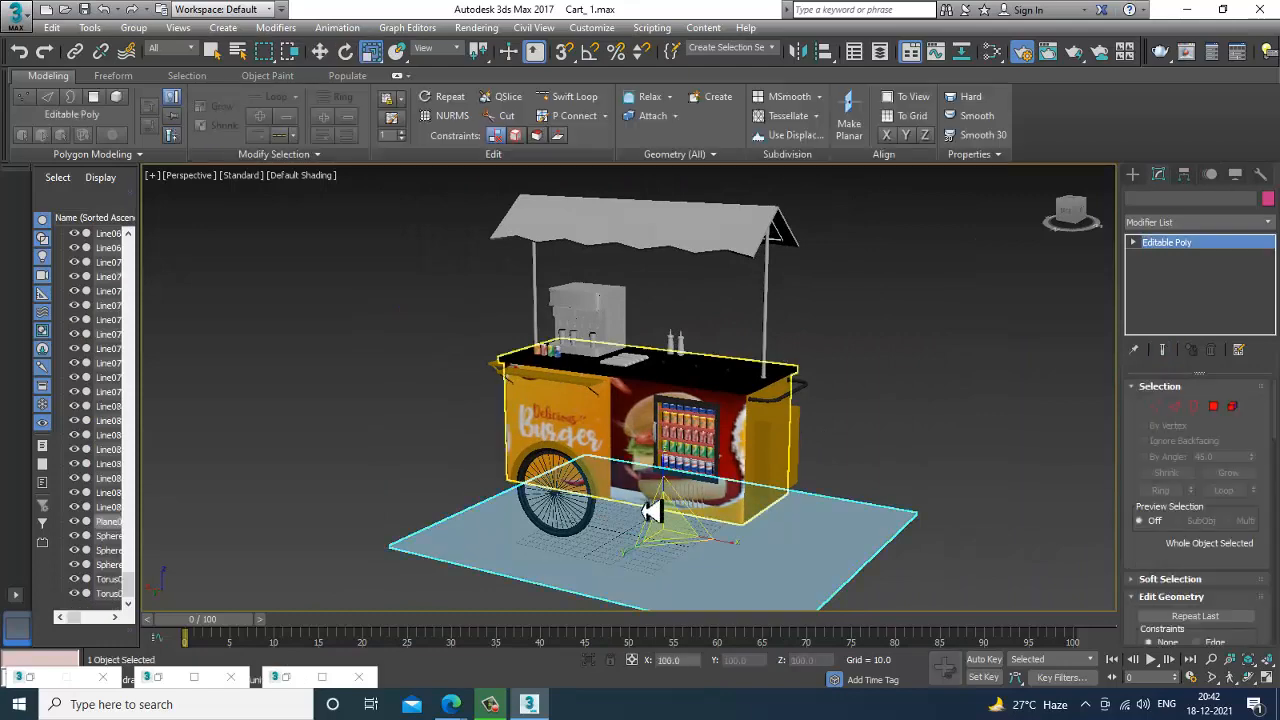
key(r)
drag(671, 534, 580, 412)
key(w)
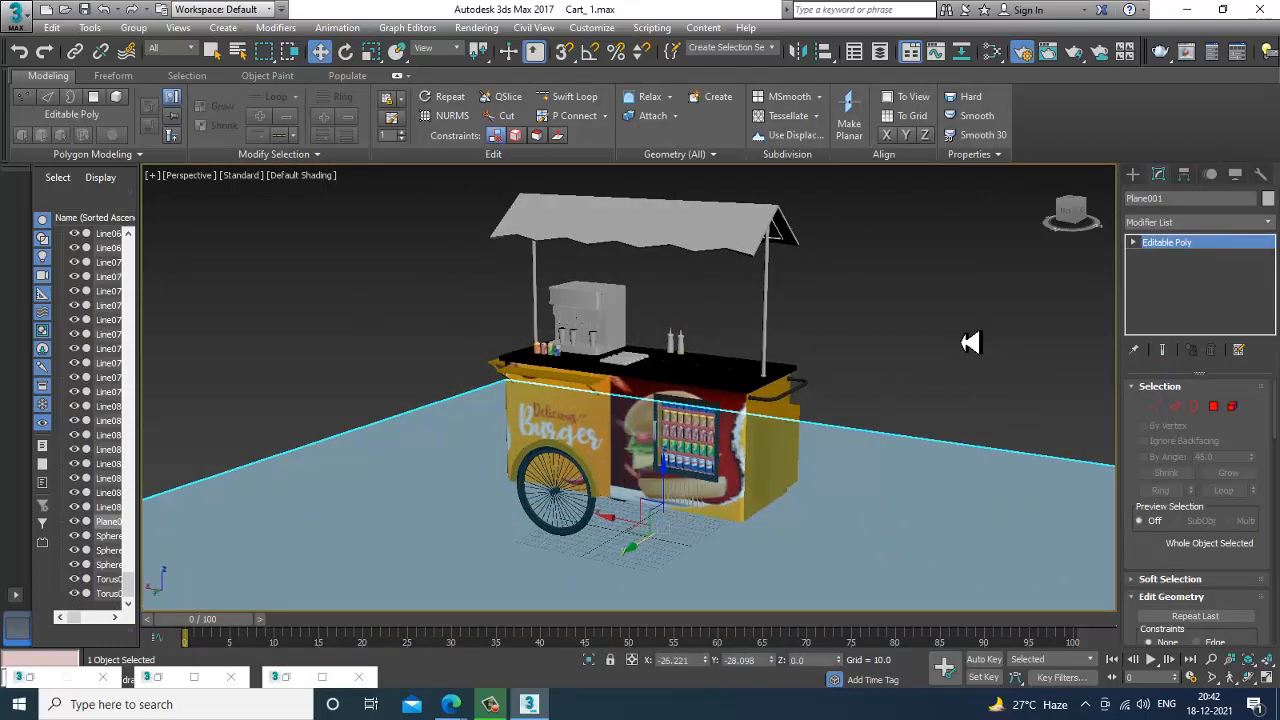
scroll(971, 340, up, 5)
scroll(894, 380, down, 5)
scroll(857, 383, up, 1)
alt+middle_drag(862, 377, 815, 388)
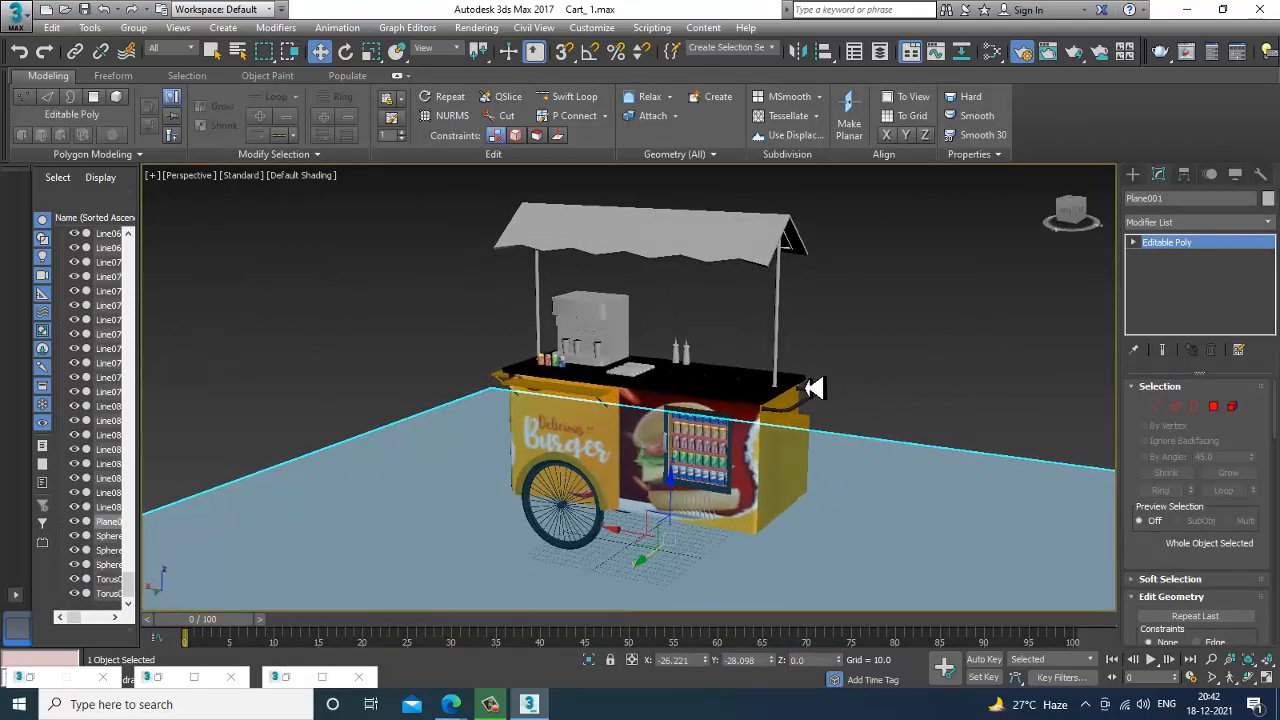
Draw a V-Ray plane light near the cart with a half-length of about 112 and a half-width of about 149.
click(1145, 176)
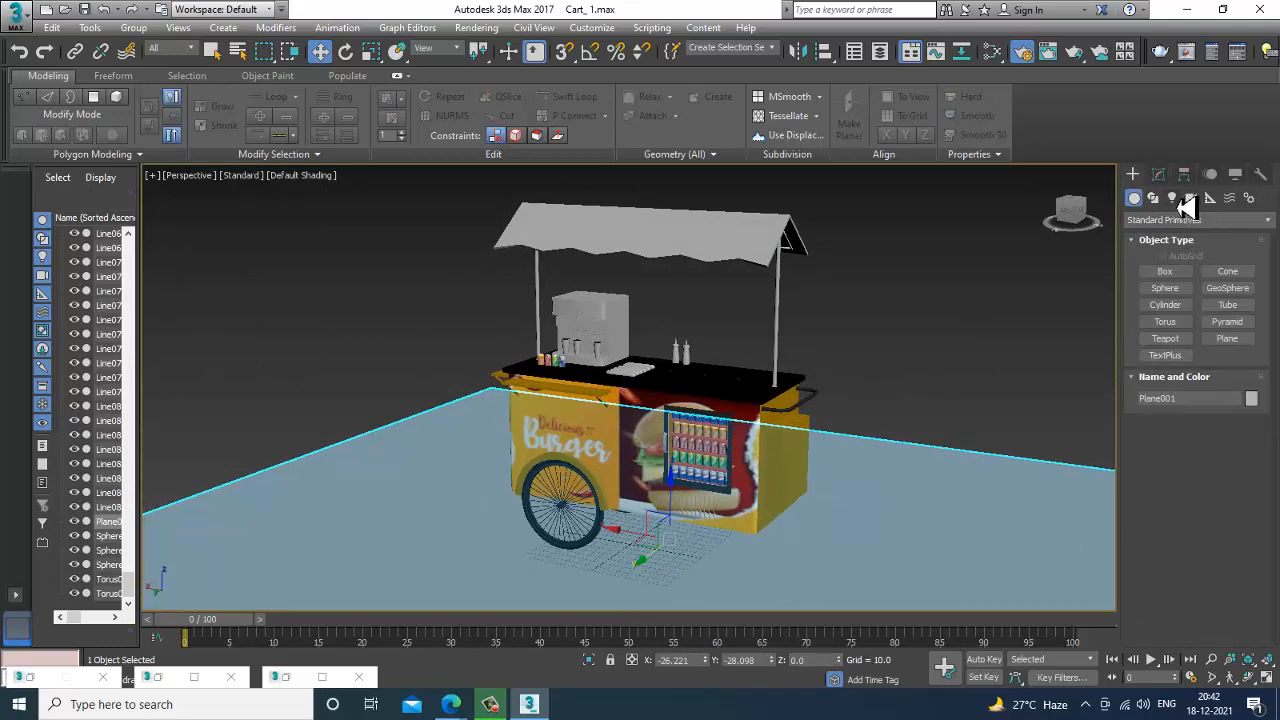
click(1172, 198)
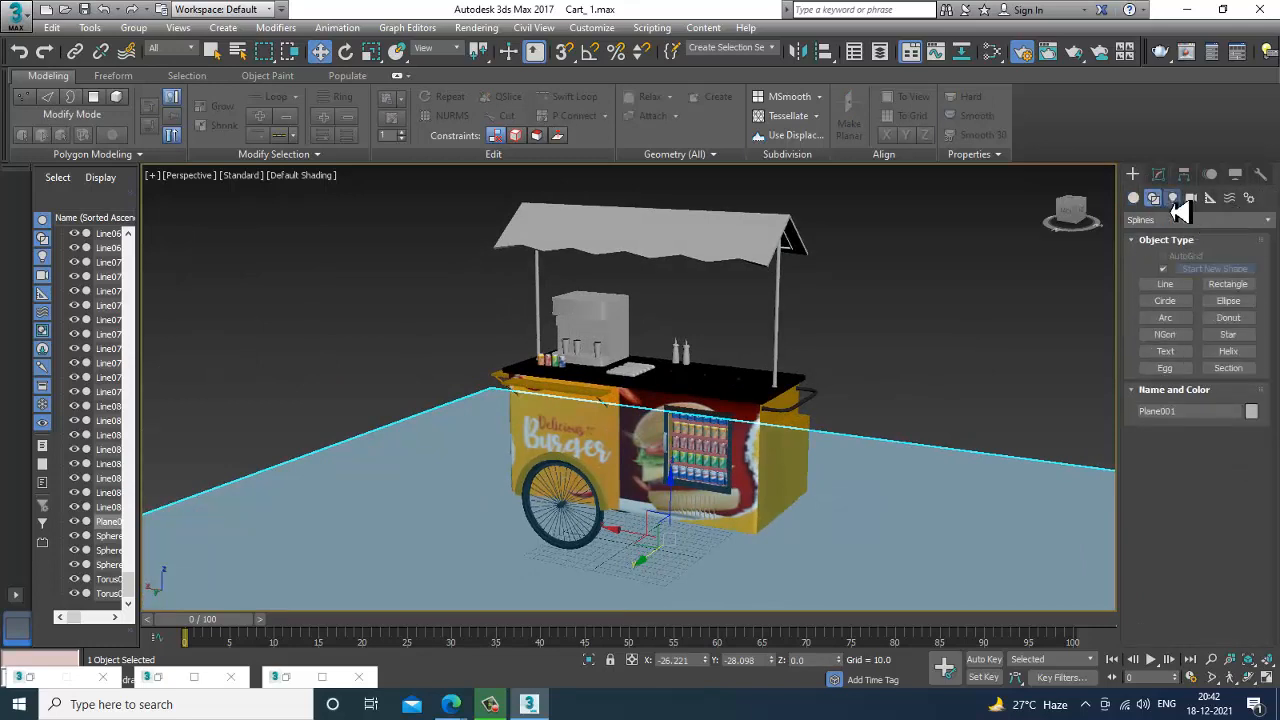
click(1190, 219)
click(1165, 262)
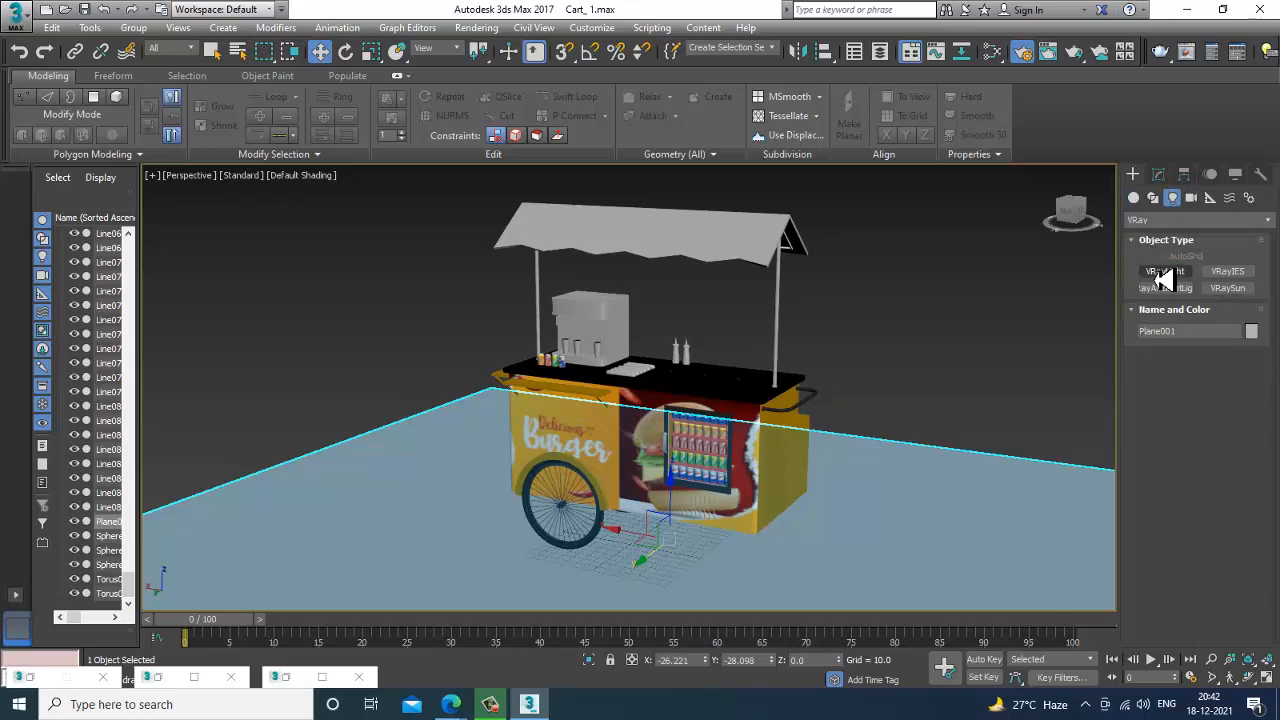
middle_drag(890, 484, 750, 456)
alt+middle_drag(750, 456, 812, 477)
drag(767, 424, 828, 657)
Move the plane light up and away from the cart's front, and rotate it to aim at the cart.
key(w)
drag(797, 484, 887, 340)
key(e)
key(w)
alt+middle_drag(871, 357, 771, 360)
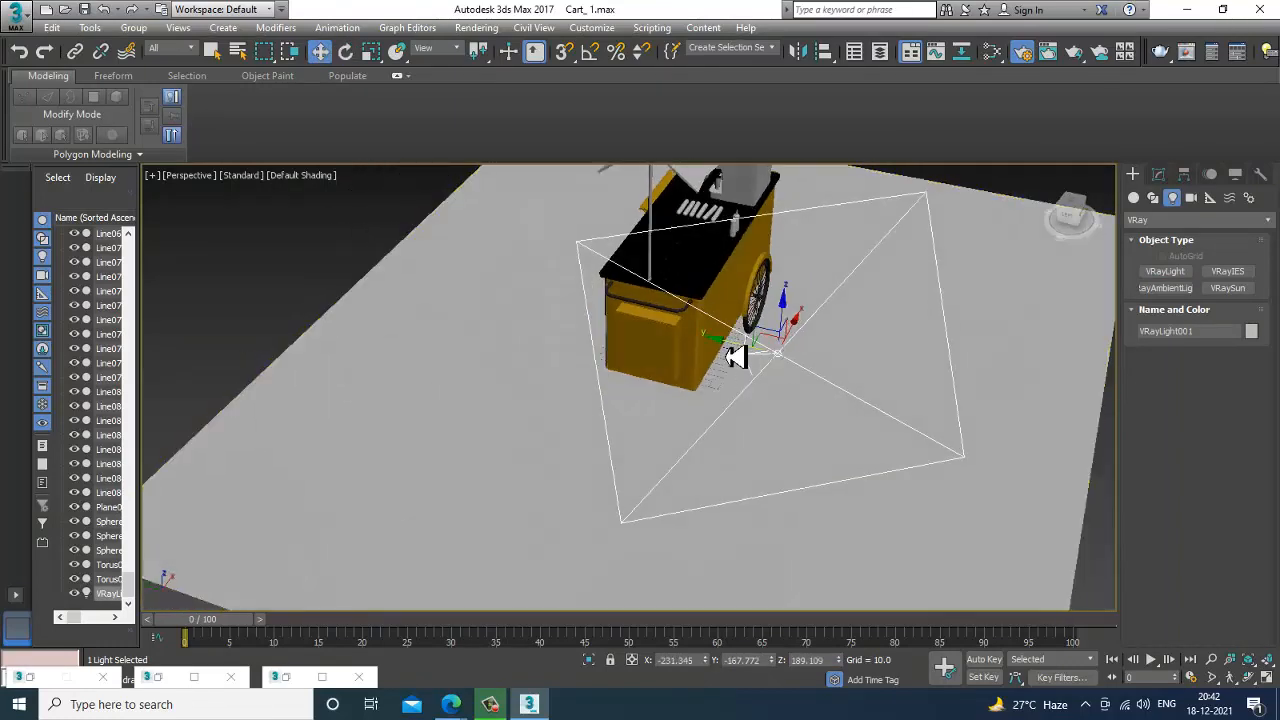
drag(729, 357, 812, 348)
alt+middle_drag(812, 348, 854, 374)
key(e)
drag(854, 394, 871, 398)
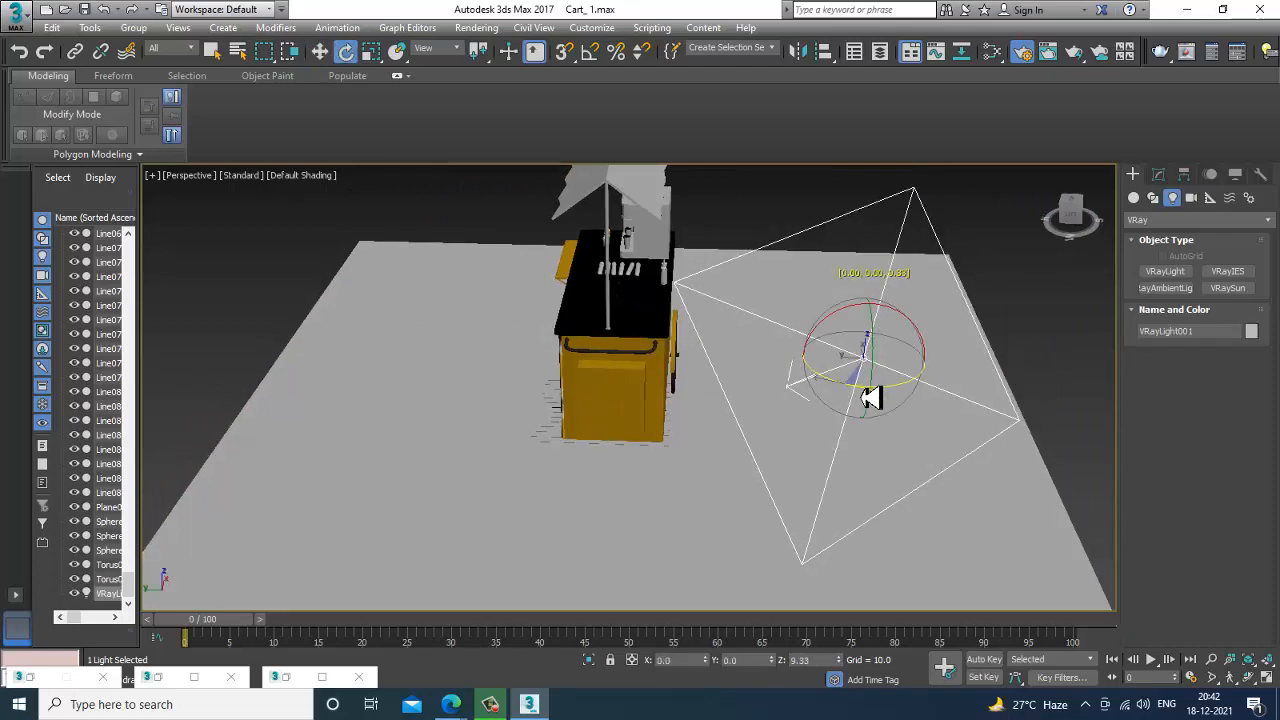
mouse_move(900, 338)
mouse_down()
mouse_move(886, 345)
mouse_move(914, 320)
mouse_up()
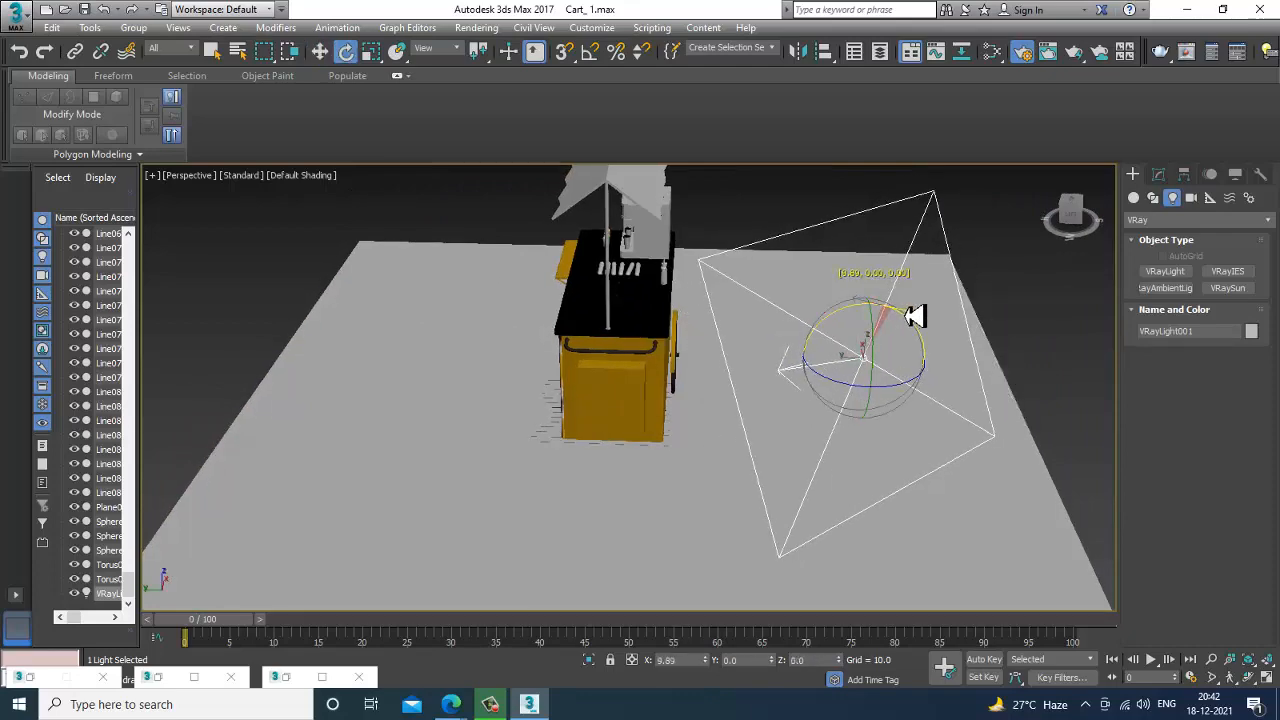
alt+middle_drag(914, 320, 867, 525)
Select the ground plane and add a new VRayMtl for it in the Slate Material Editor.
click(866, 524)
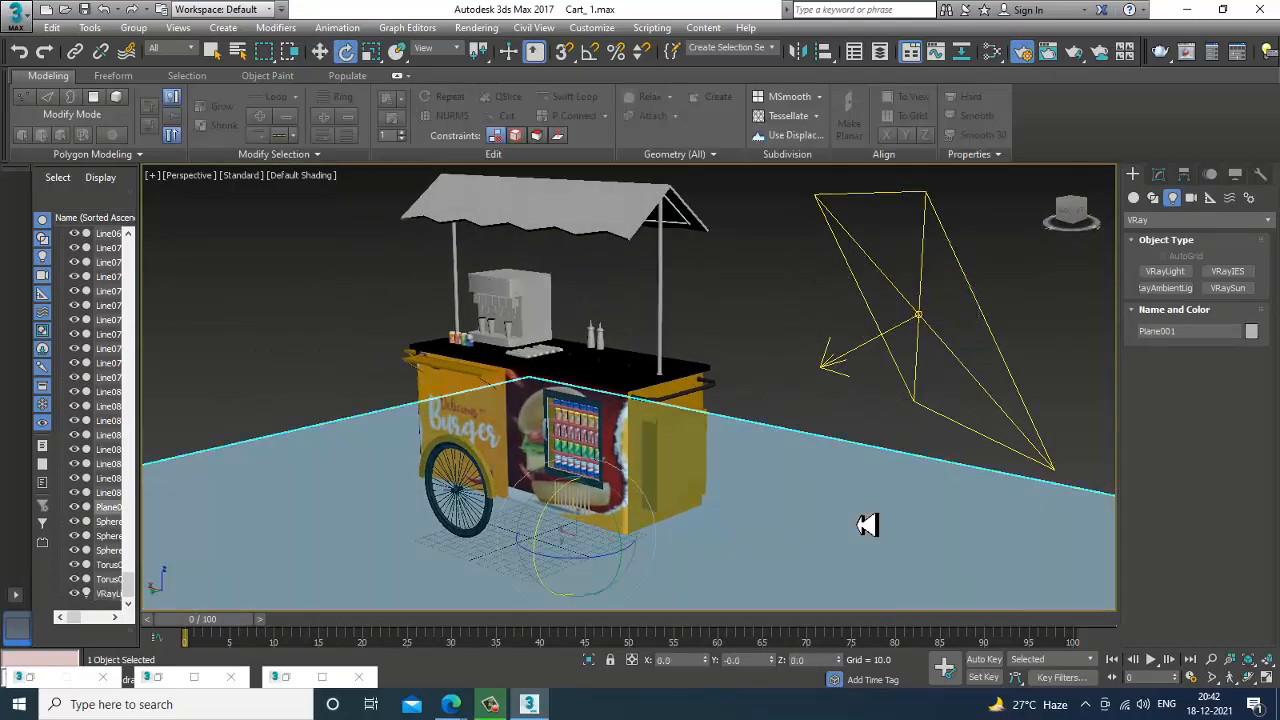
key(m)
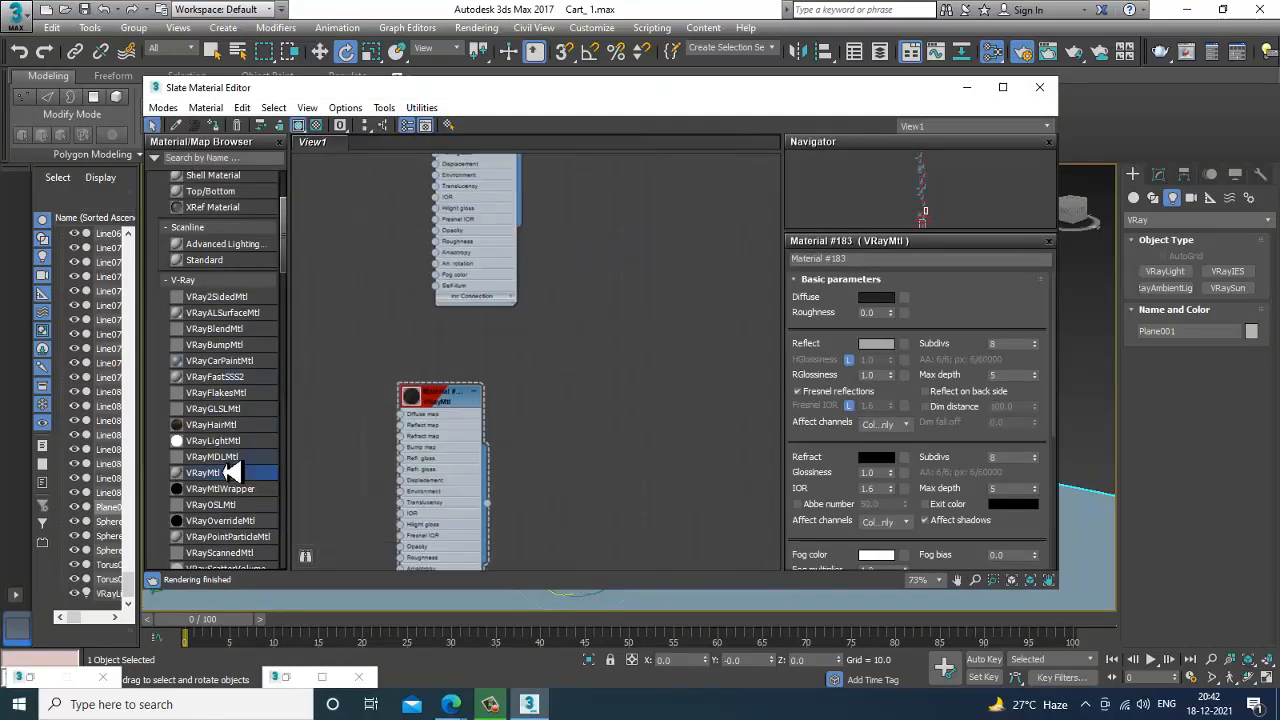
drag(320, 459, 649, 346)
double_click(648, 348)
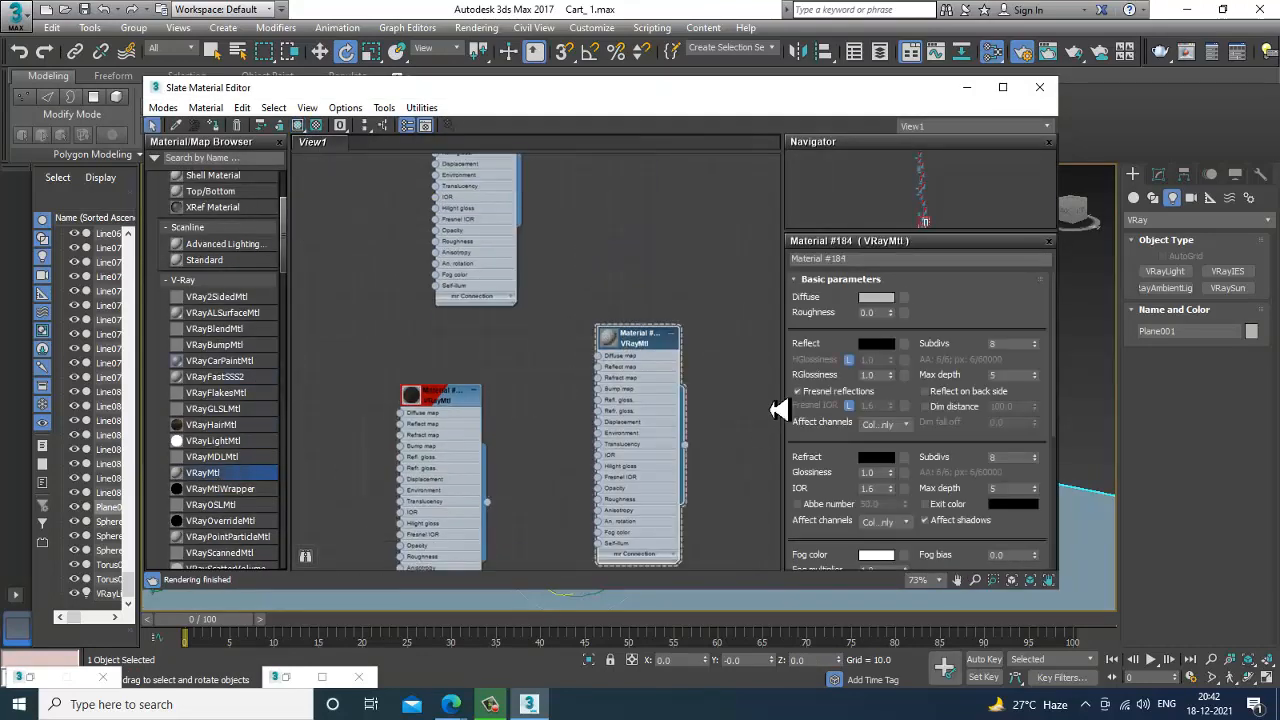
Set the new material's diffuse colour to a light sandy beige and assign it to the ground plane.
click(876, 298)
click(354, 168)
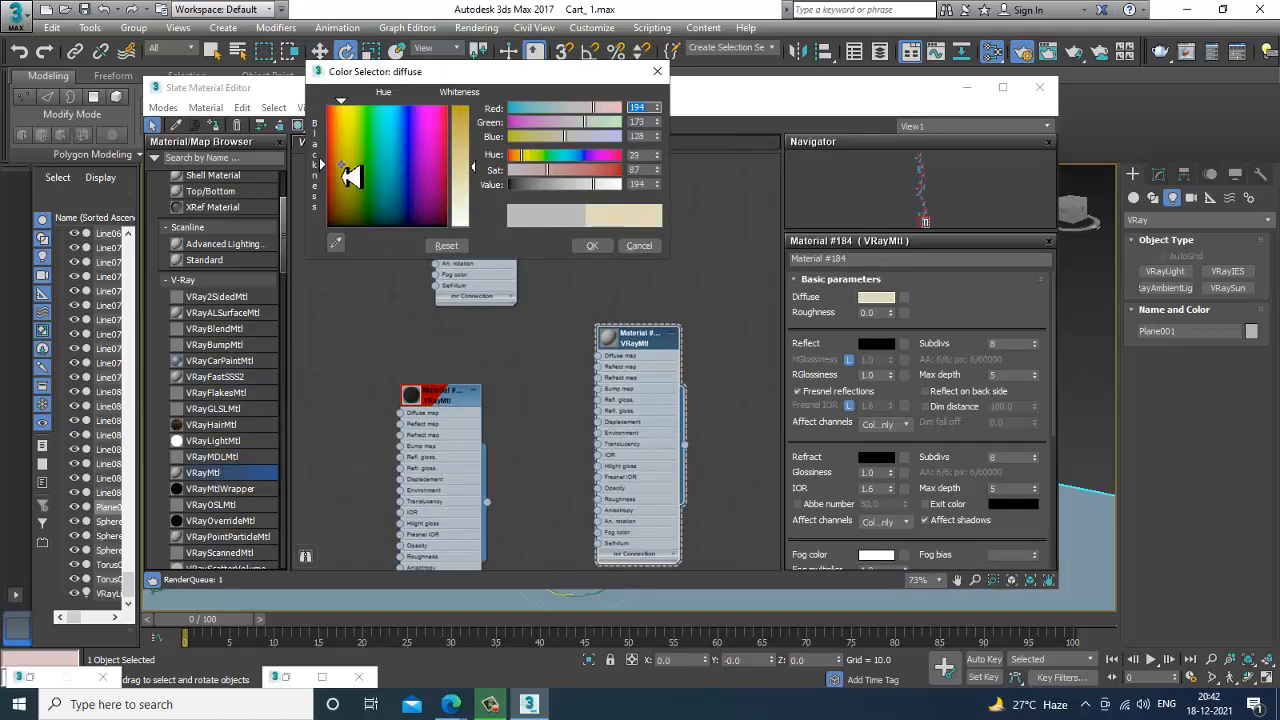
drag(341, 166, 339, 166)
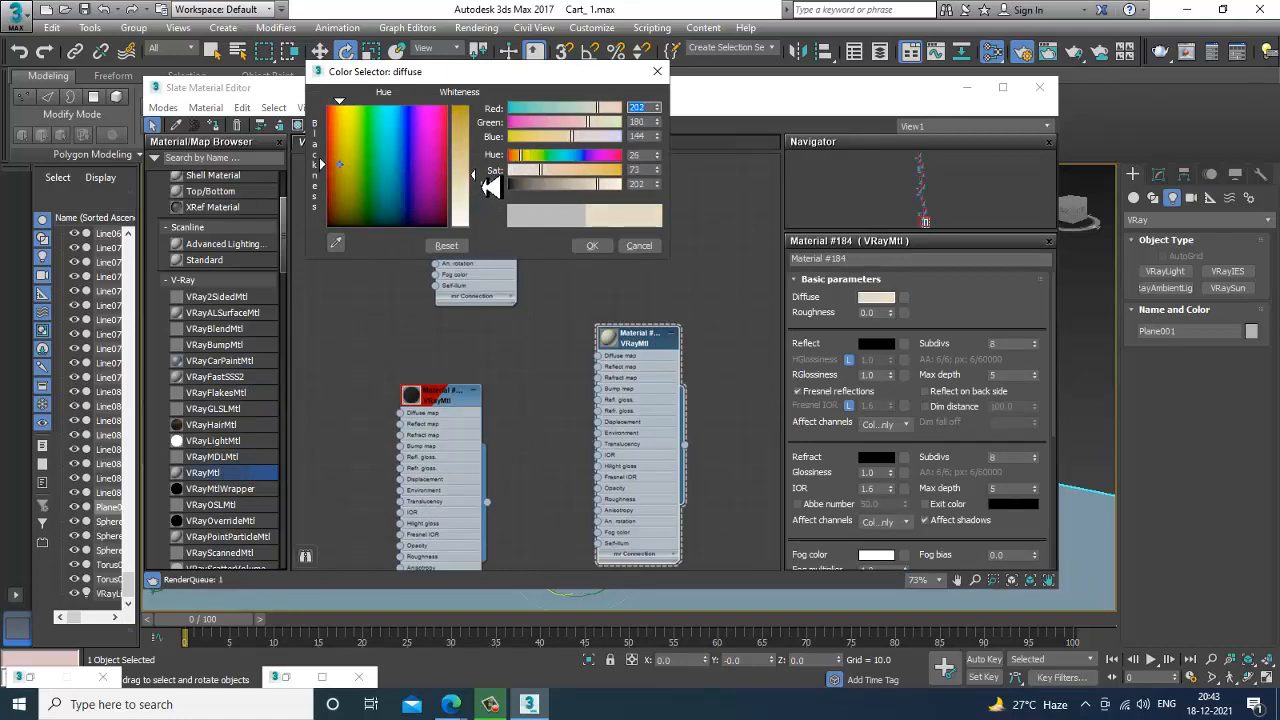
drag(490, 188, 550, 200)
click(592, 247)
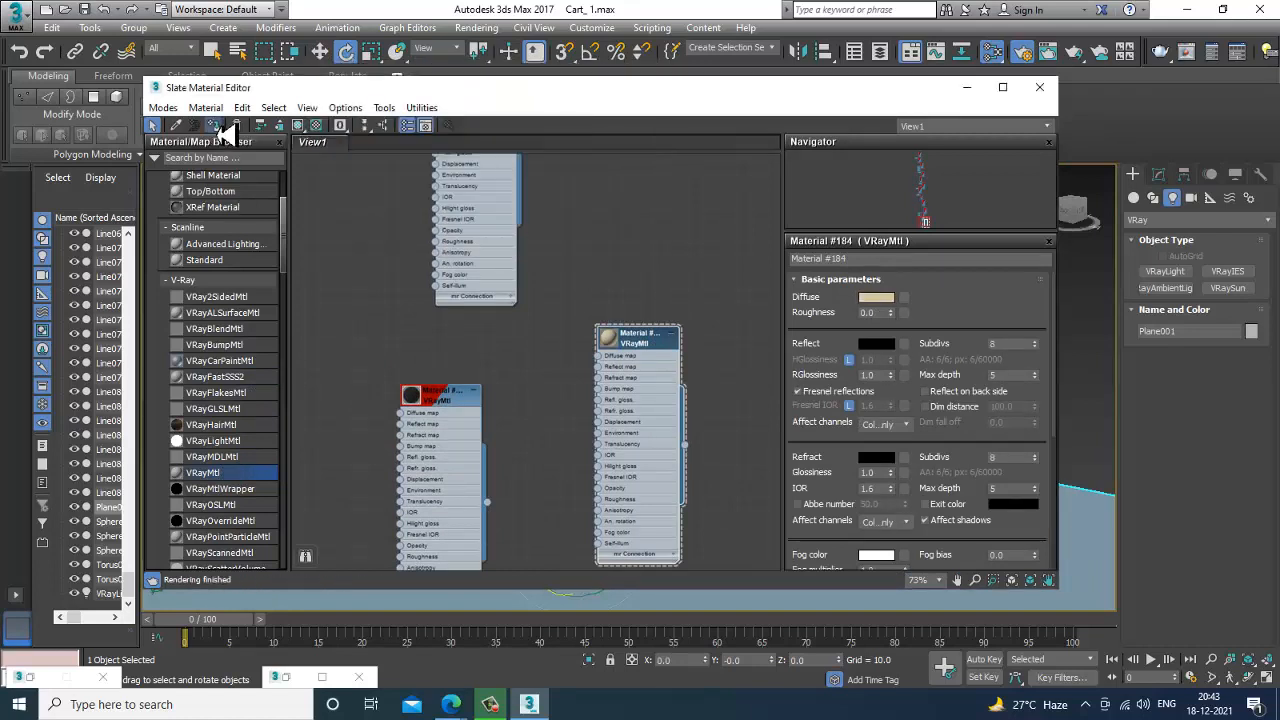
click(983, 89)
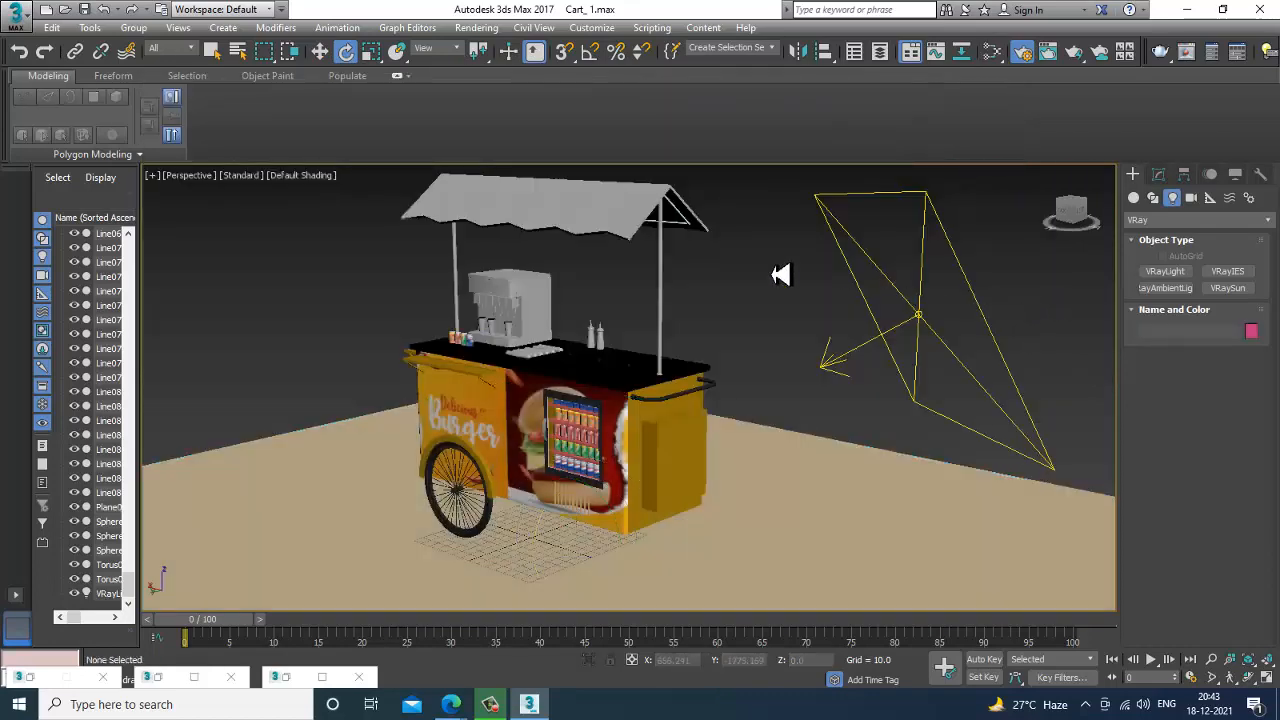
Select the plane light, switch its colour mode to Temperature and set the temperature to 10075.
click(886, 300)
drag(886, 300, 973, 345)
alt+middle_drag(967, 345, 1043, 346)
key(w)
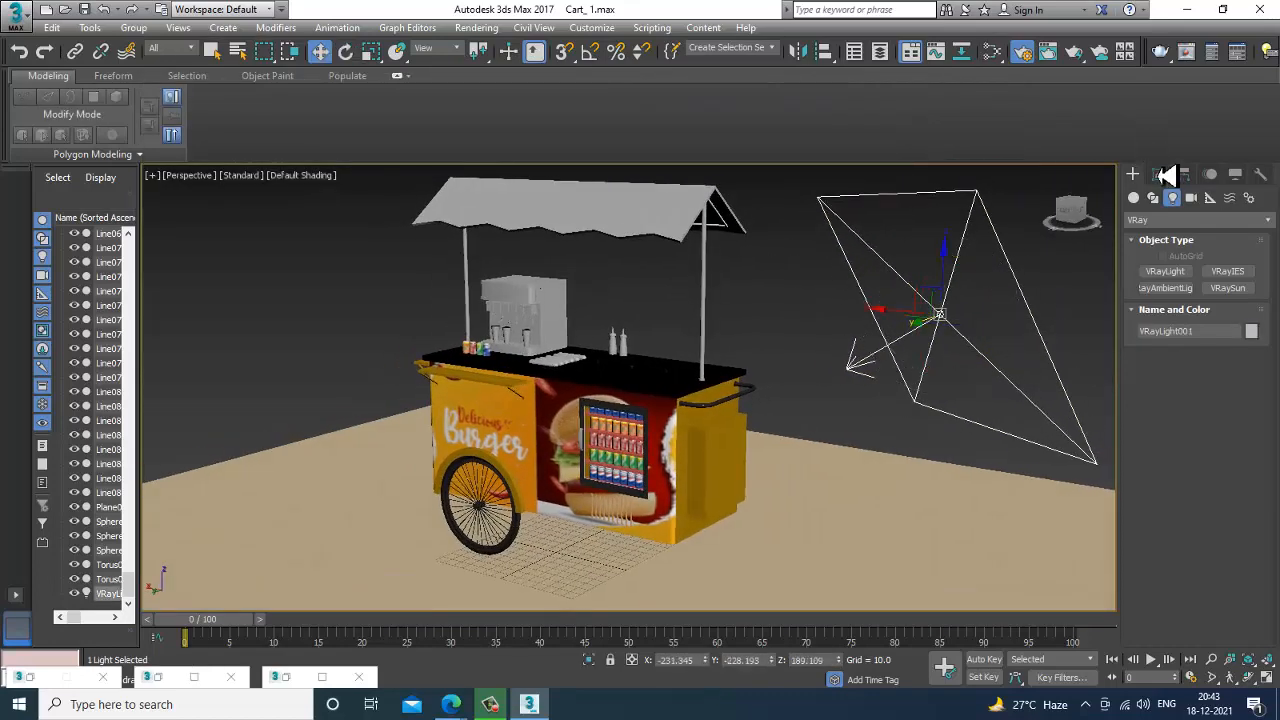
click(1160, 176)
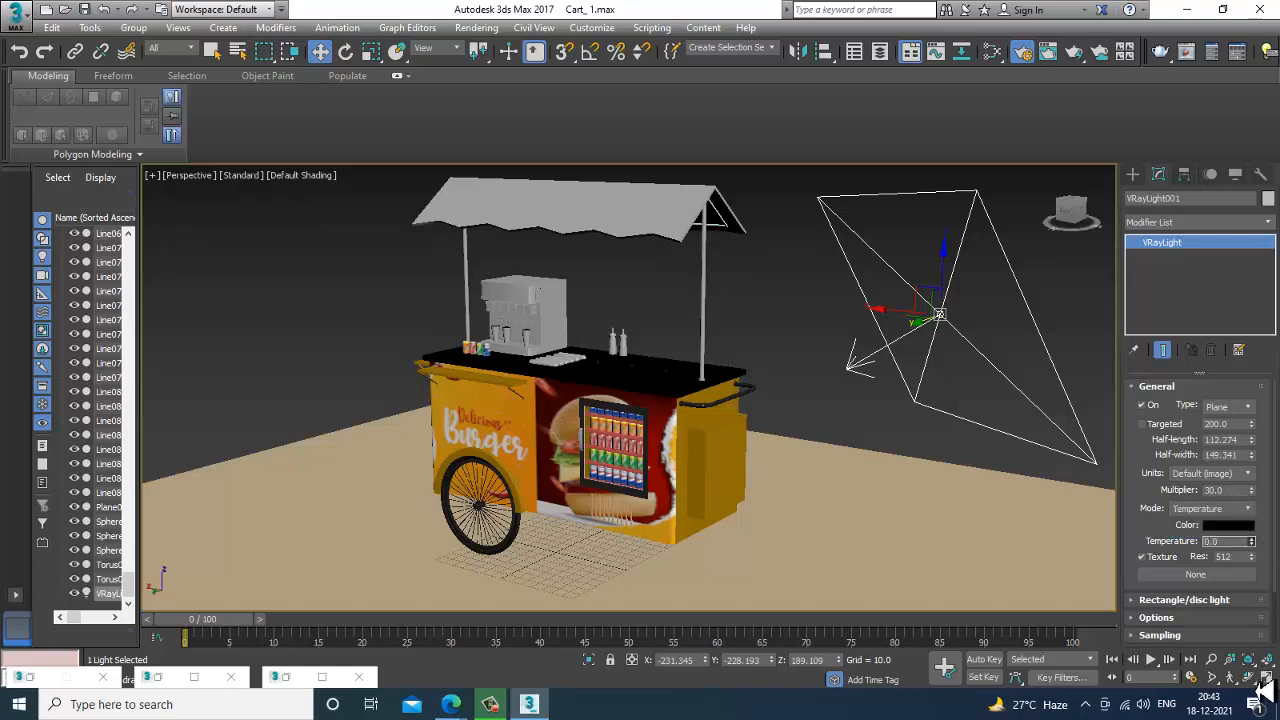
drag(1257, 529, 1252, 507)
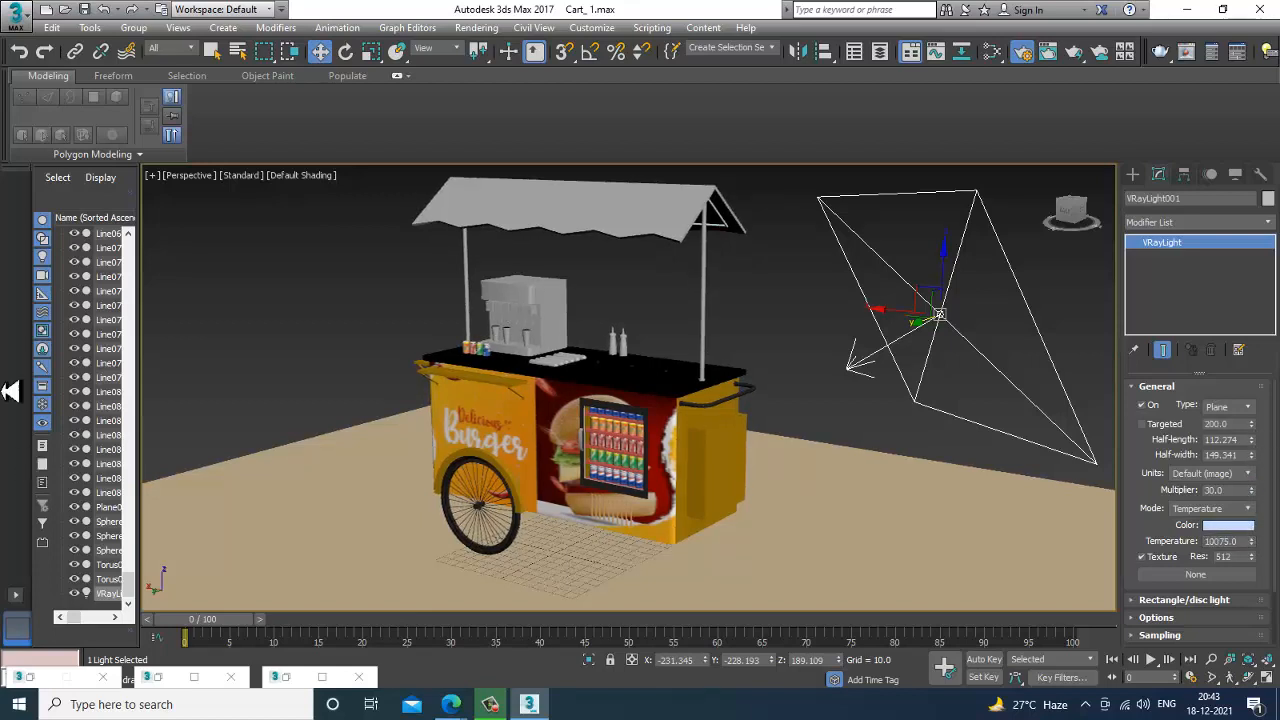
Set the plane light's multiplier to 1.0.
alt+middle_drag(803, 328, 775, 337)
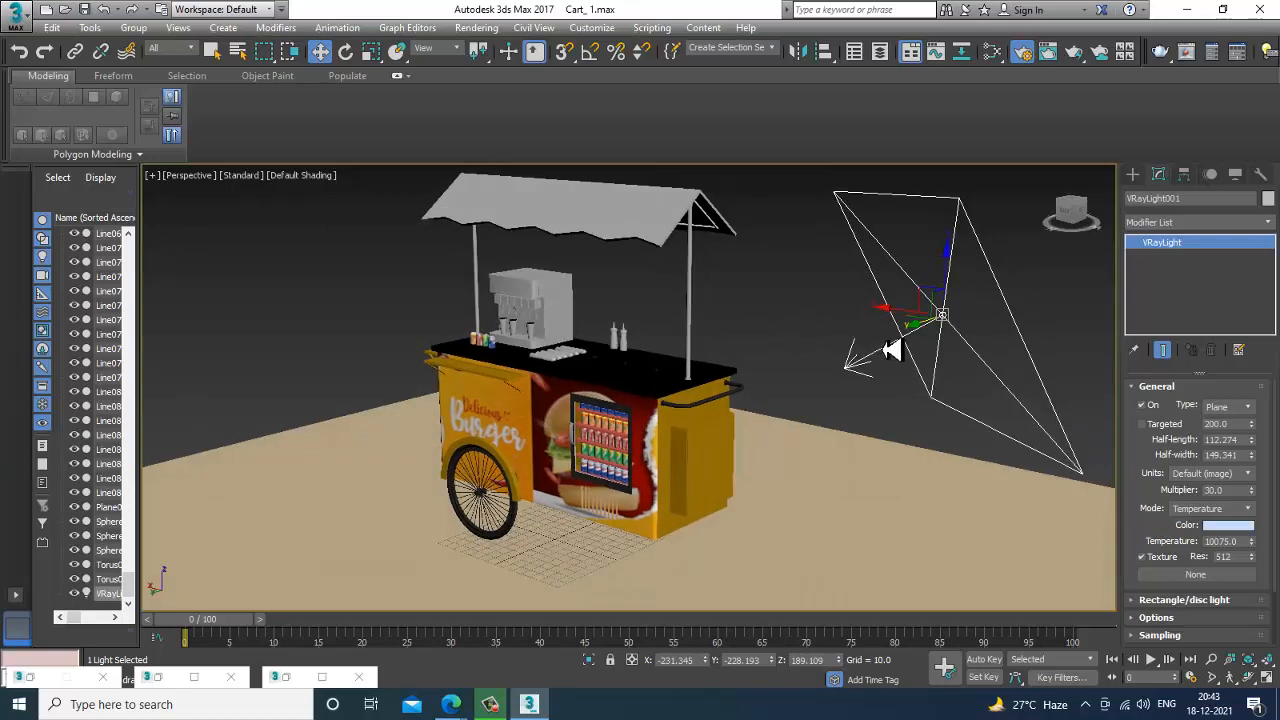
alt+middle_drag(893, 350, 1277, 487)
drag(1234, 493, 1114, 524)
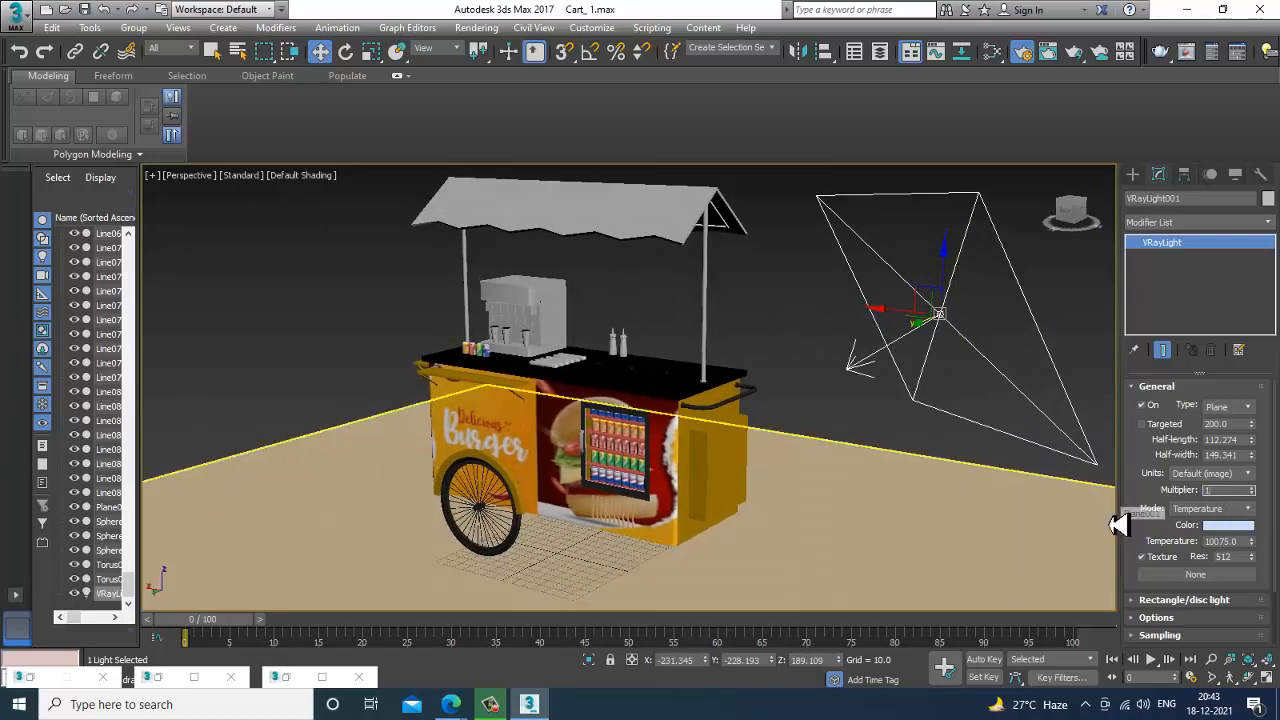
alt+middle_drag(909, 343, 345, 210)
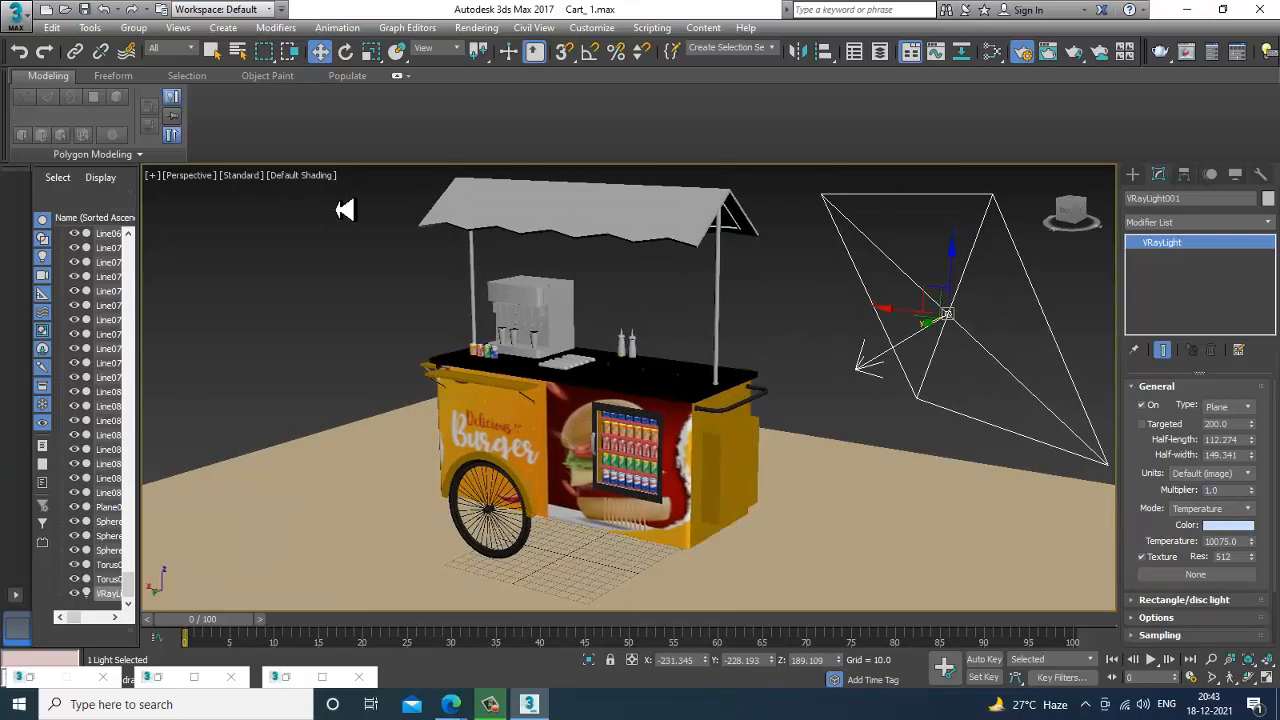
Switch the viewport to High Quality and turn on the light's Double-sided, Invisible and No decay options.
click(245, 178)
click(270, 203)
click(1156, 617)
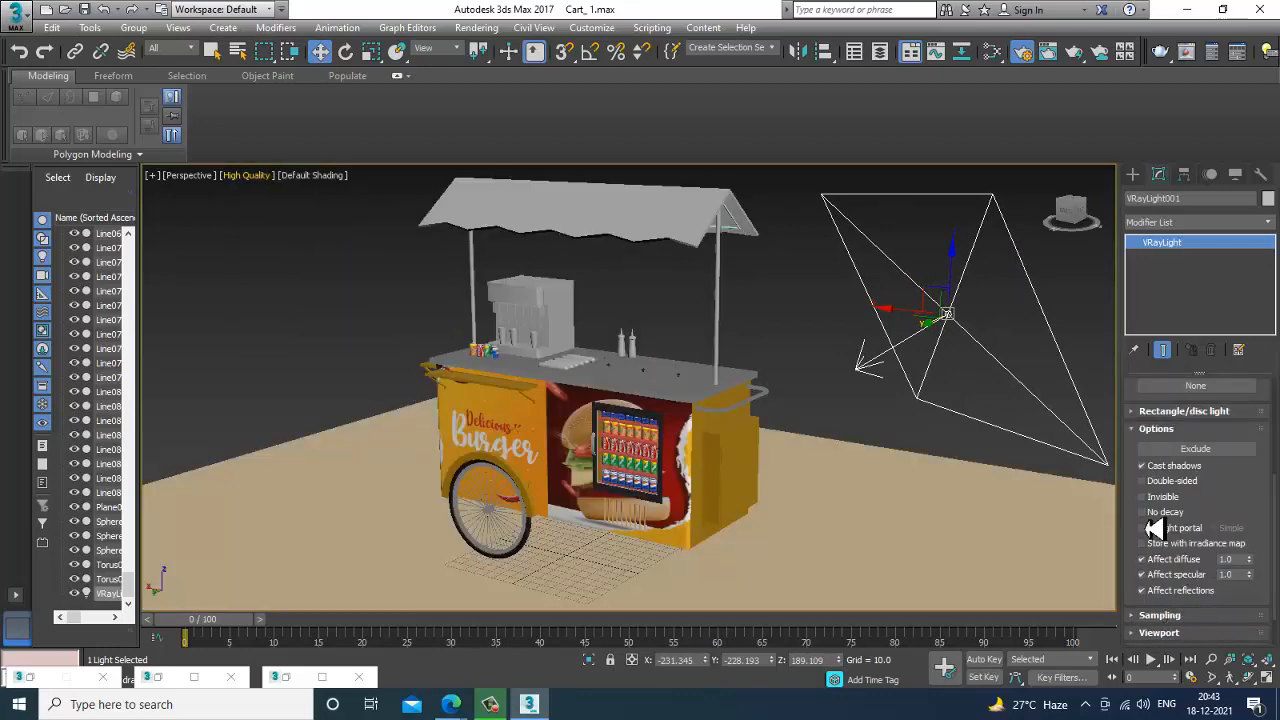
click(1165, 481)
click(1165, 497)
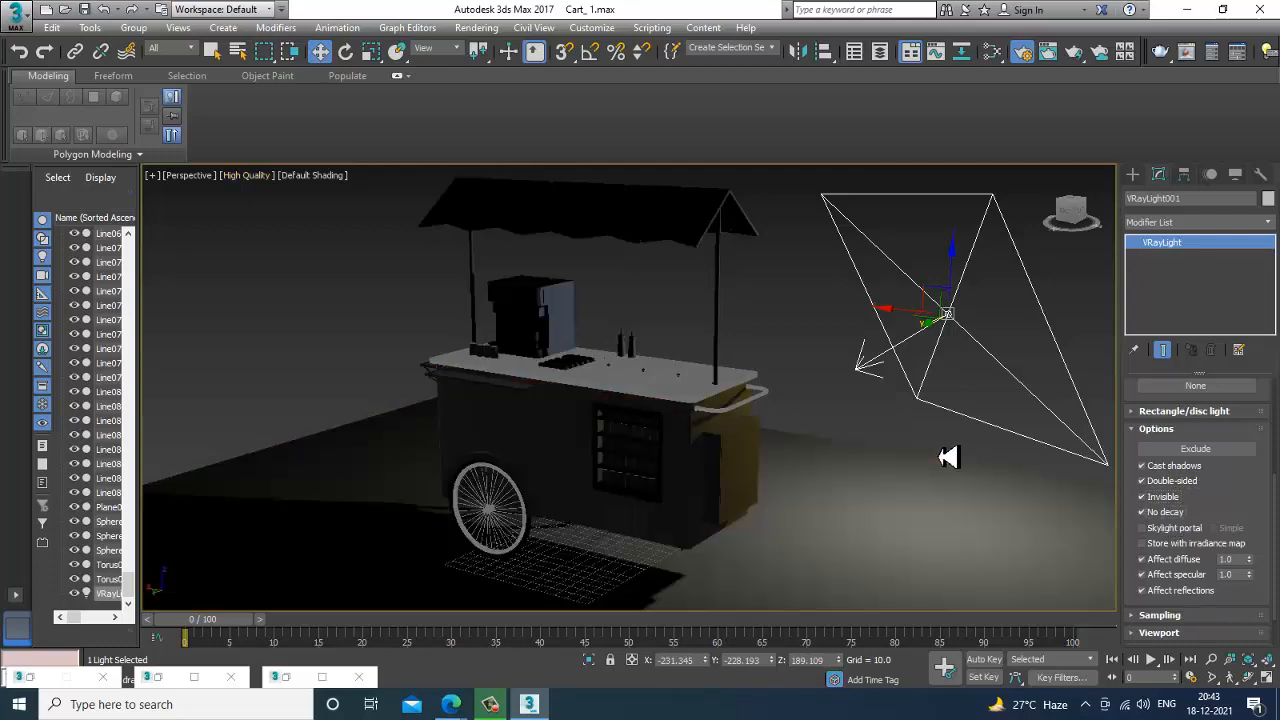
Mirror the plane light on the Z axis as a copy.
middle_drag(777, 453, 787, 451)
alt+middle_drag(918, 469, 909, 475)
scroll(909, 475, down, 4)
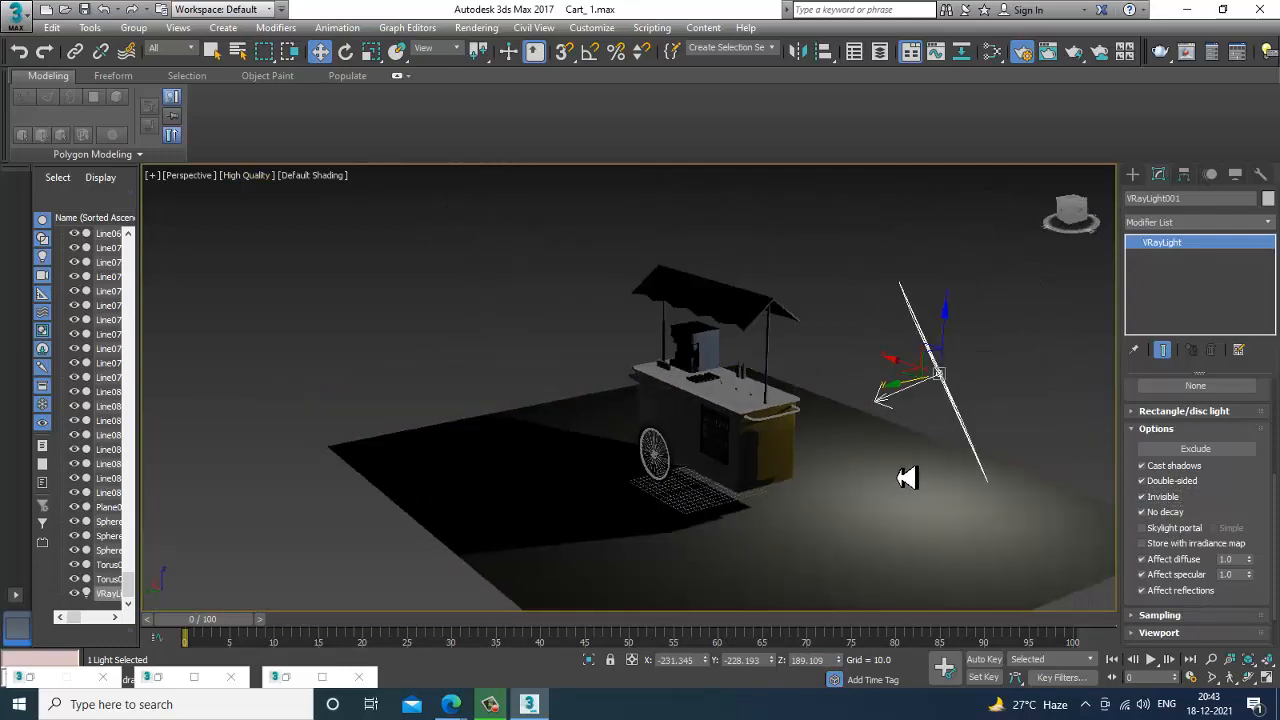
click(816, 58)
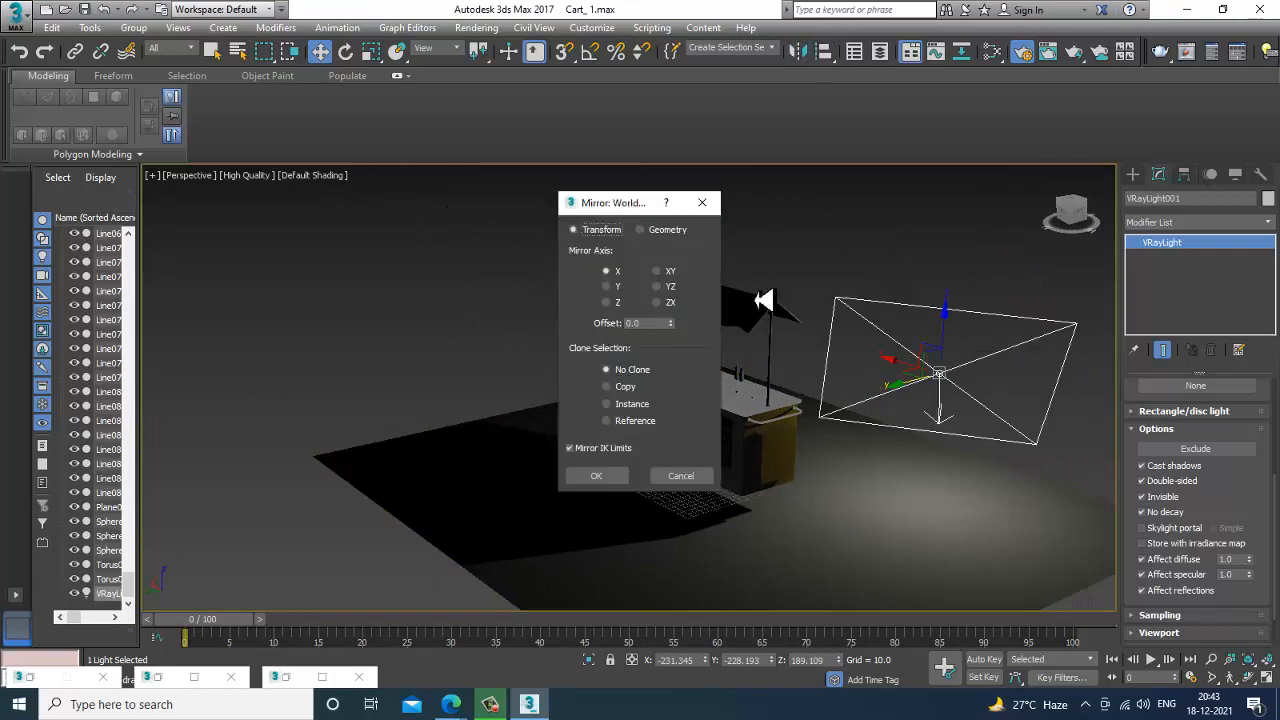
click(620, 386)
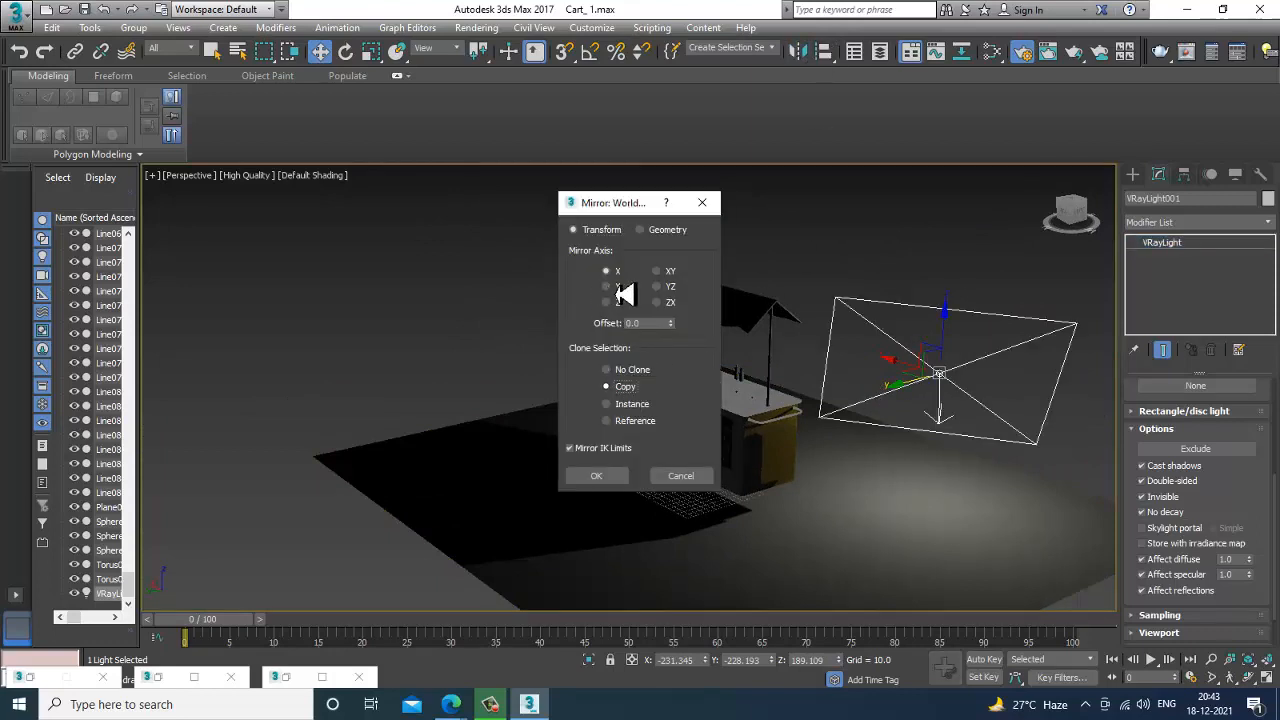
click(616, 302)
click(605, 478)
Move the copied light to the opposite end of the cart, beyond the burger panel, and rotate it to face the cart.
alt+middle_drag(930, 332, 926, 414)
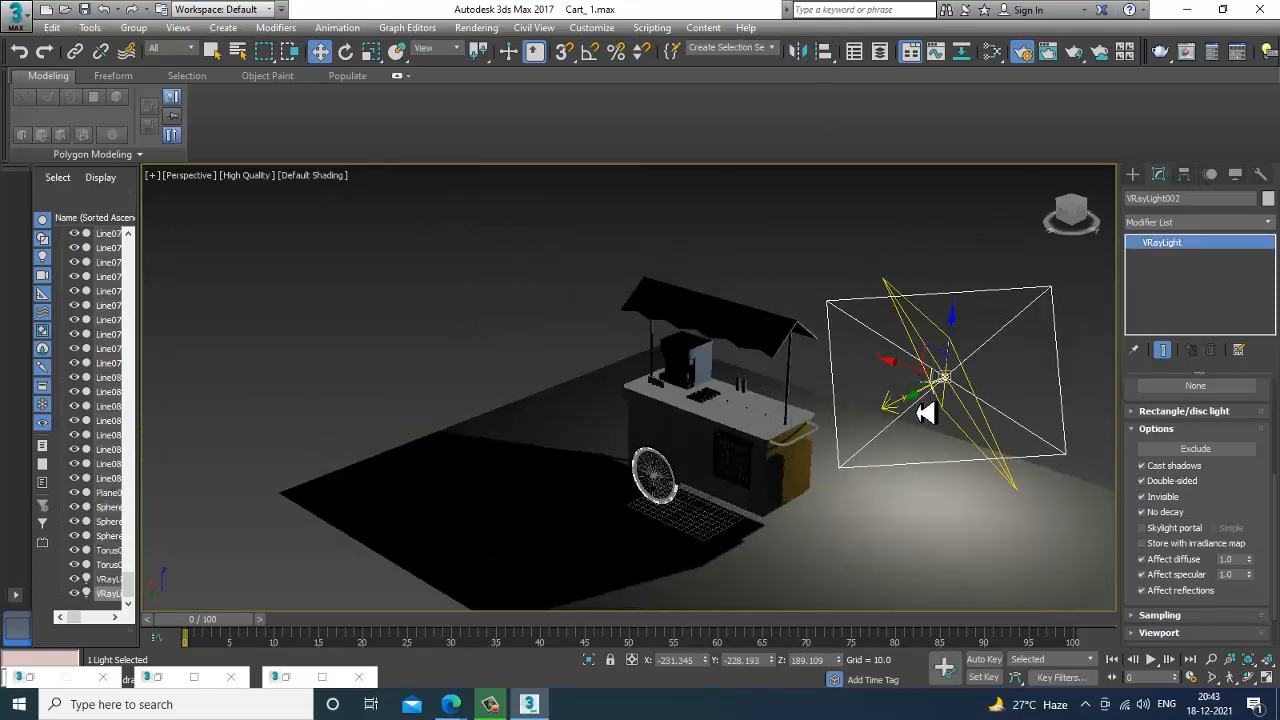
drag(901, 414, 403, 387)
alt+middle_drag(403, 387, 654, 503)
key(e)
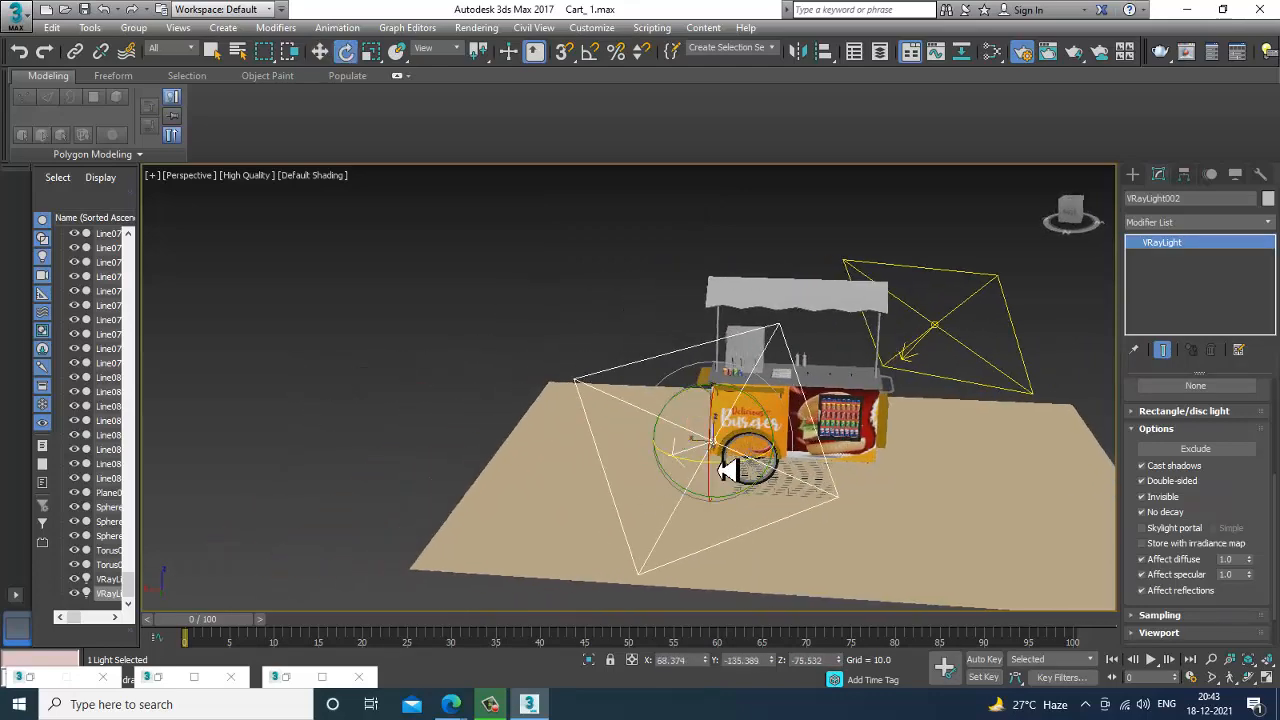
mouse_move(731, 466)
mouse_down()
mouse_move(571, 477)
mouse_move(634, 471)
mouse_move(651, 491)
mouse_up()
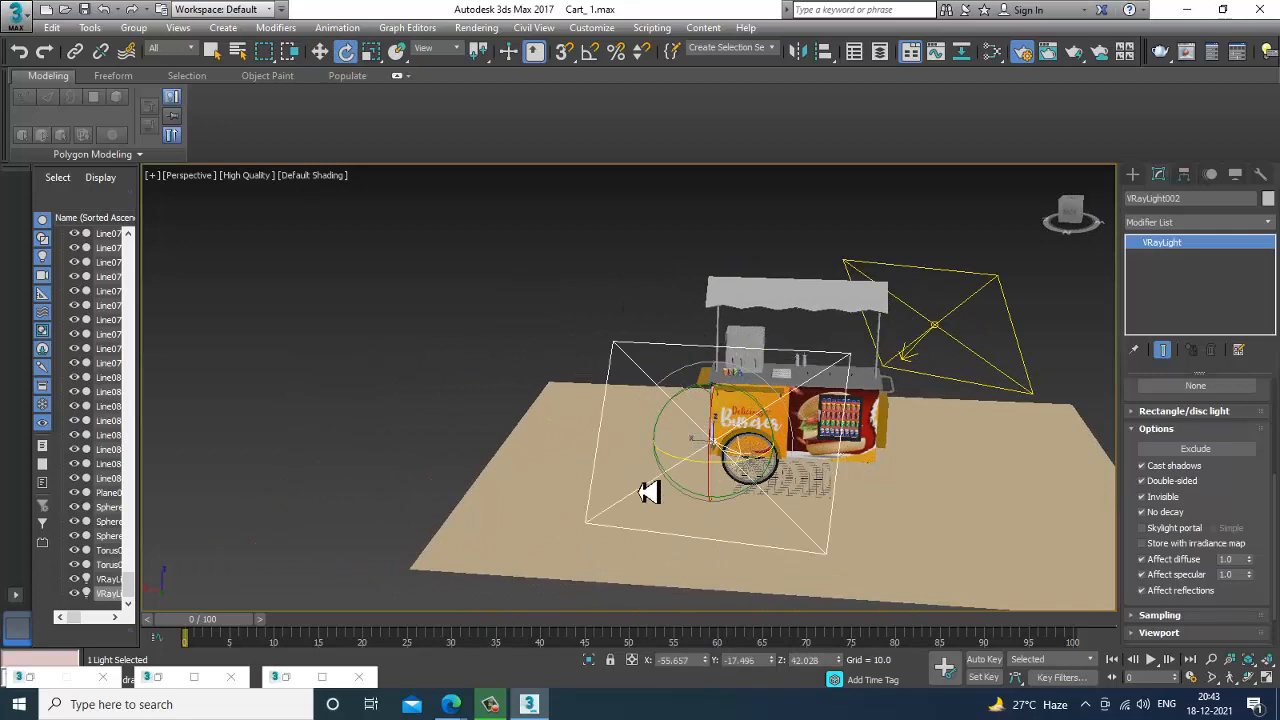
key(w)
drag(664, 442, 515, 446)
alt+middle_drag(646, 480, 574, 514)
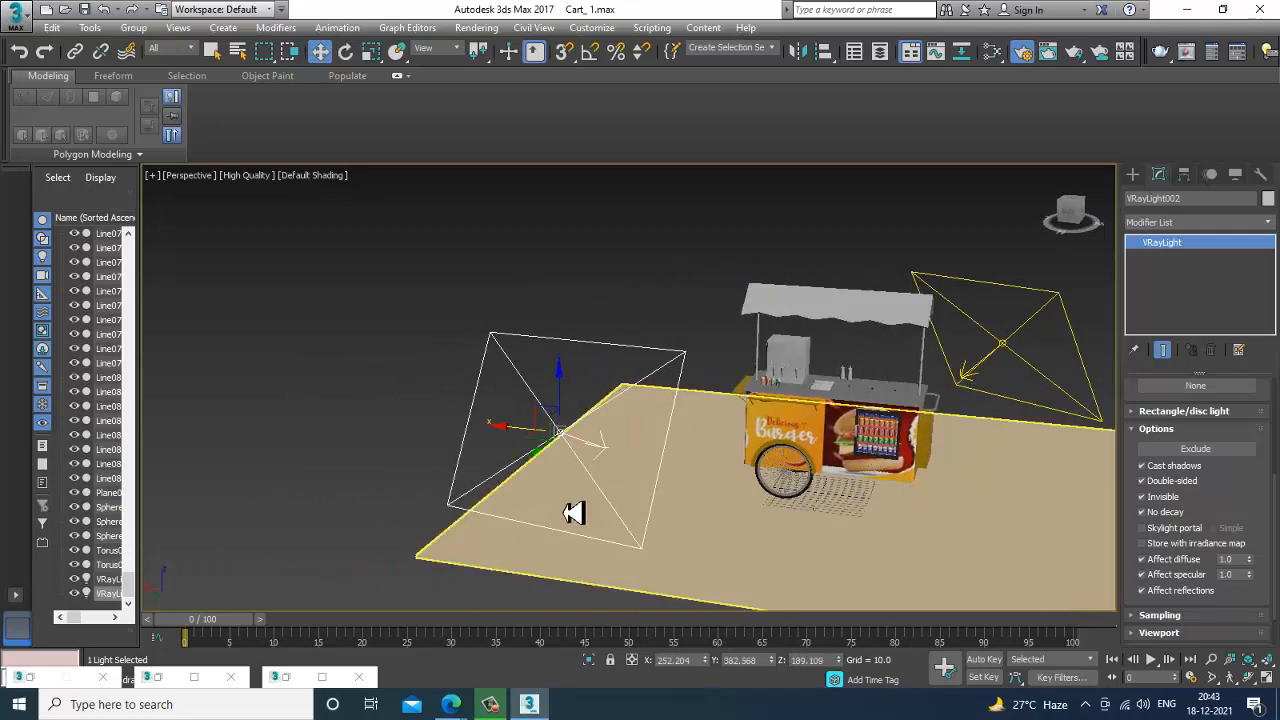
key(e)
drag(593, 458, 649, 486)
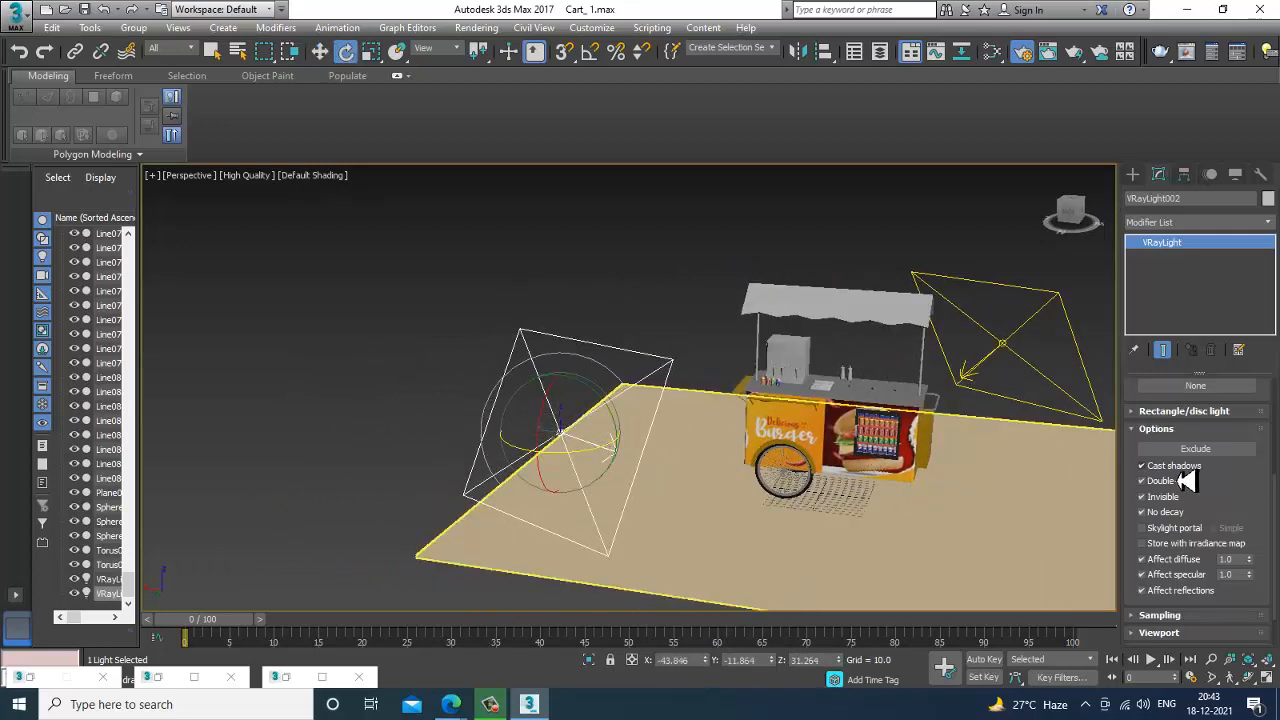
Set the copied light's multiplier to 0.4.
scroll(1150, 475, up, 3)
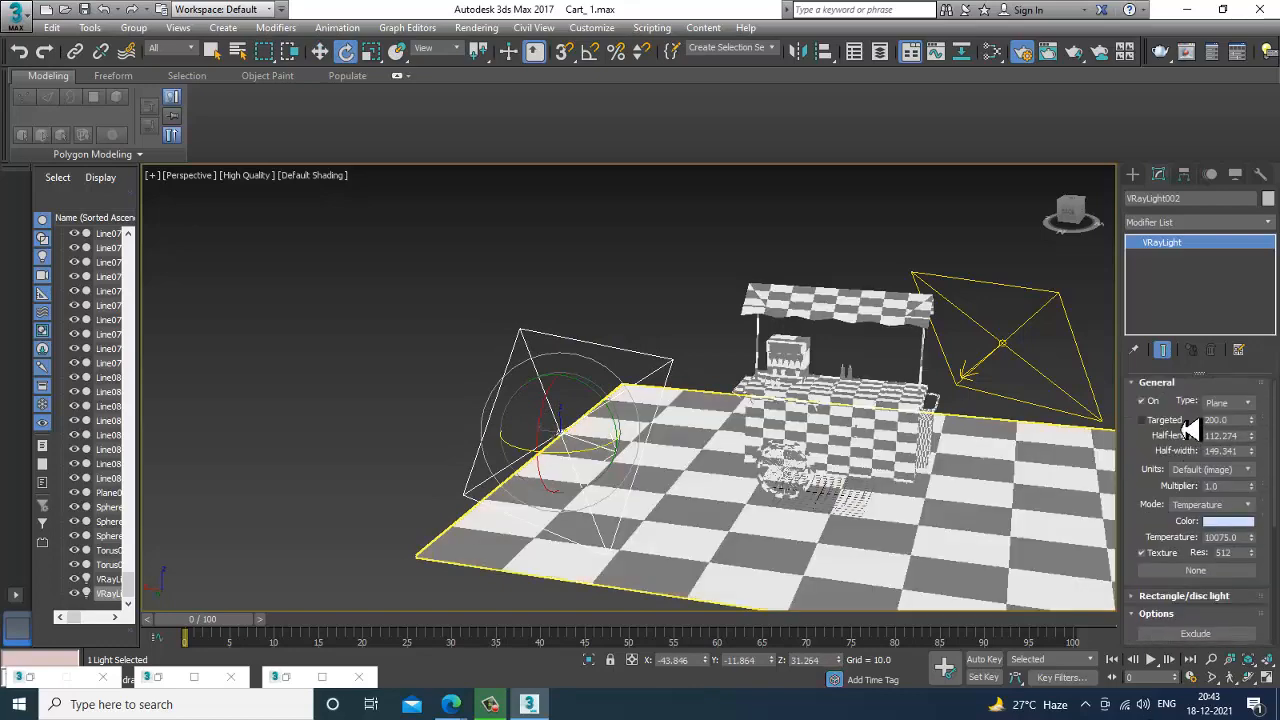
drag(1237, 489, 1108, 505)
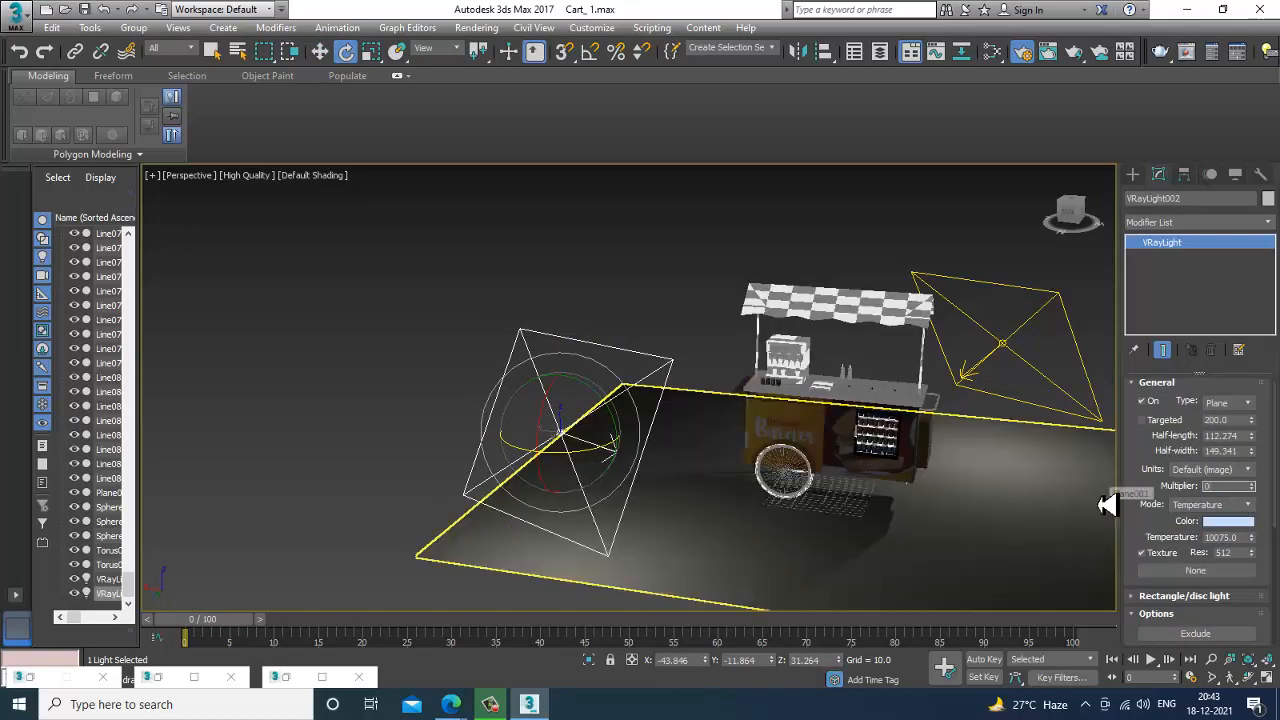
key(Return)
Frame the cart closely in the perspective view and render it with V-Ray.
alt+middle_drag(957, 460, 803, 462)
scroll(798, 412, up, 3)
scroll(801, 413, up, 3)
scroll(809, 410, down, 2)
click(478, 27)
click(530, 46)
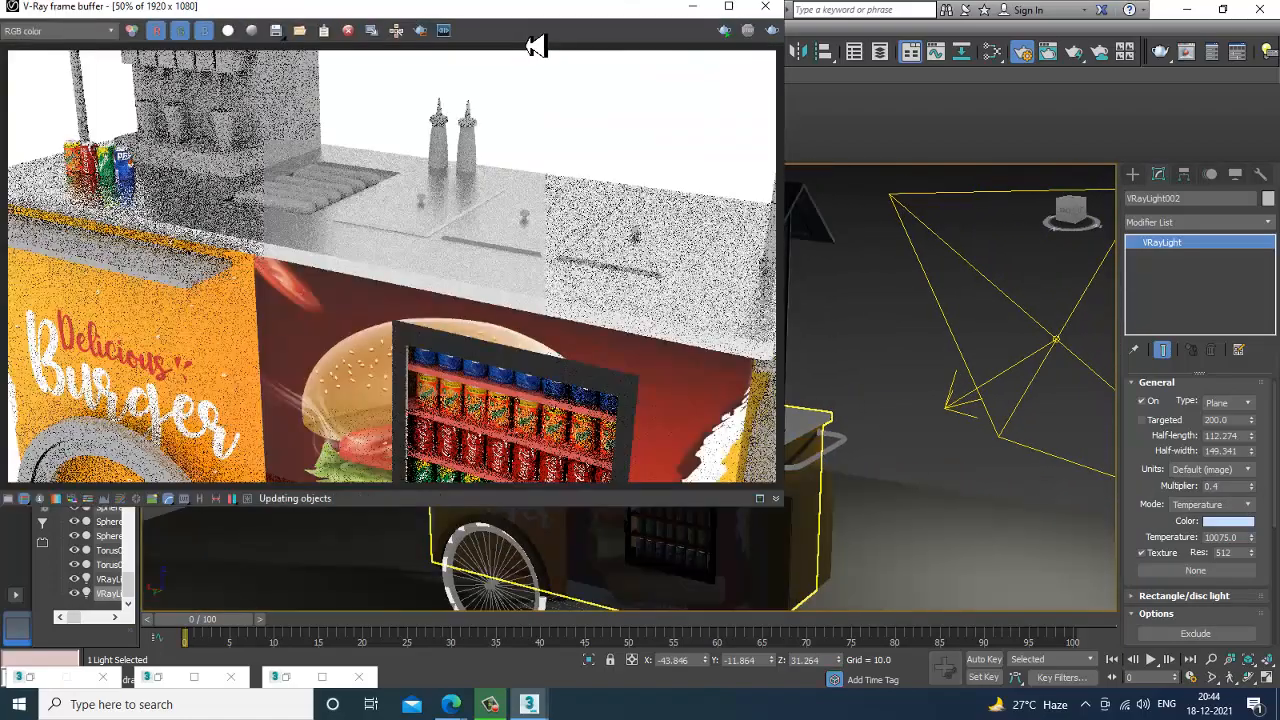
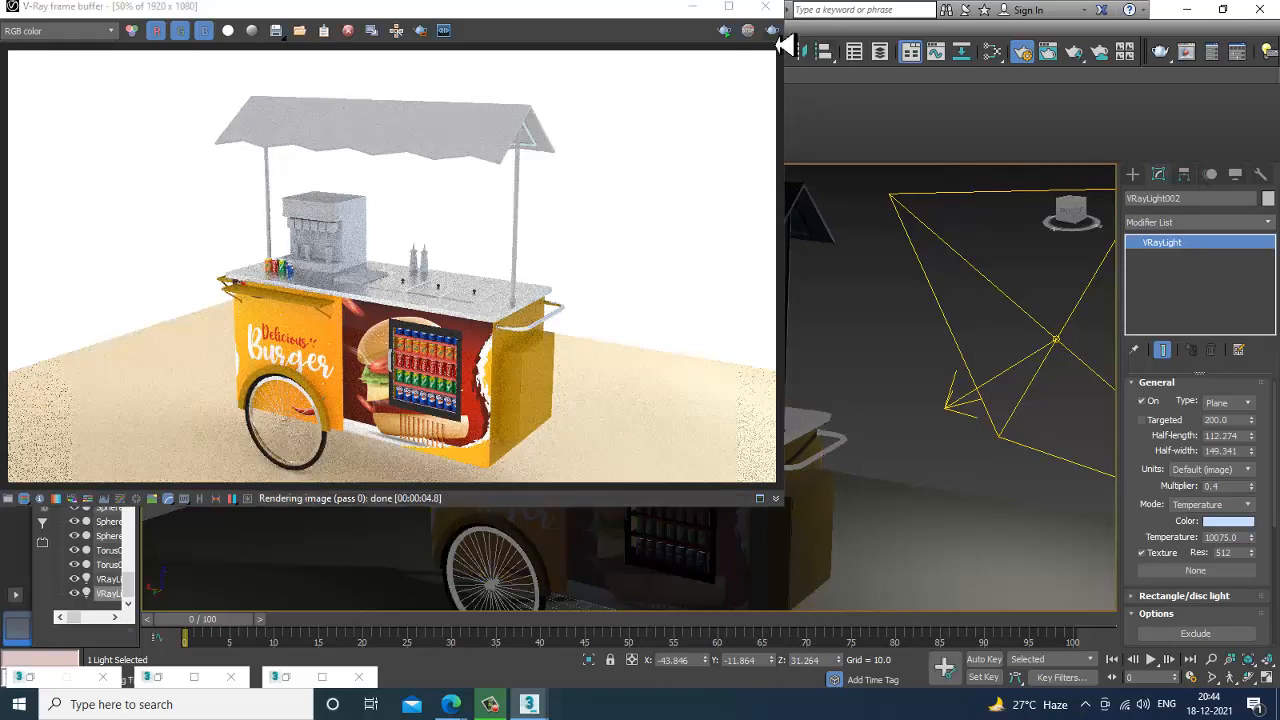
Add a new VRayMtl in the material editor for the floor plane under the cart and open its parameters.
click(766, 7)
click(887, 320)
scroll(883, 340, down, 5)
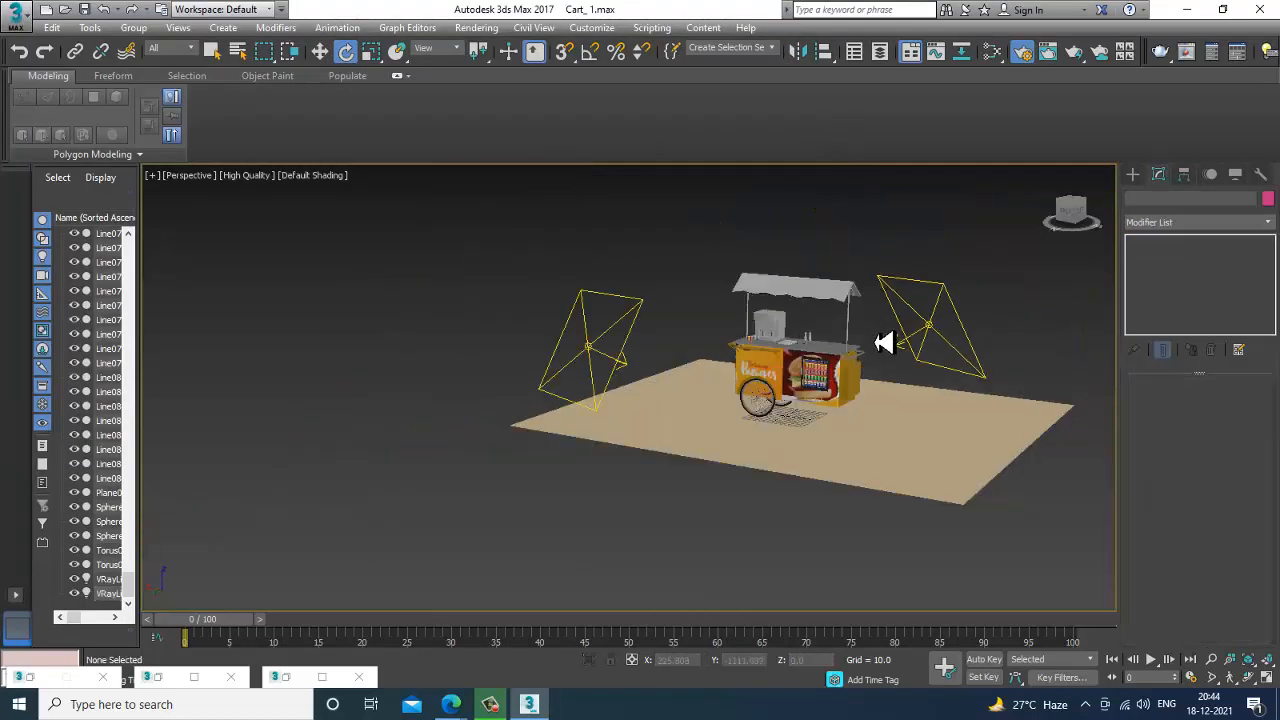
scroll(855, 351, up, 5)
middle_drag(883, 340, 863, 356)
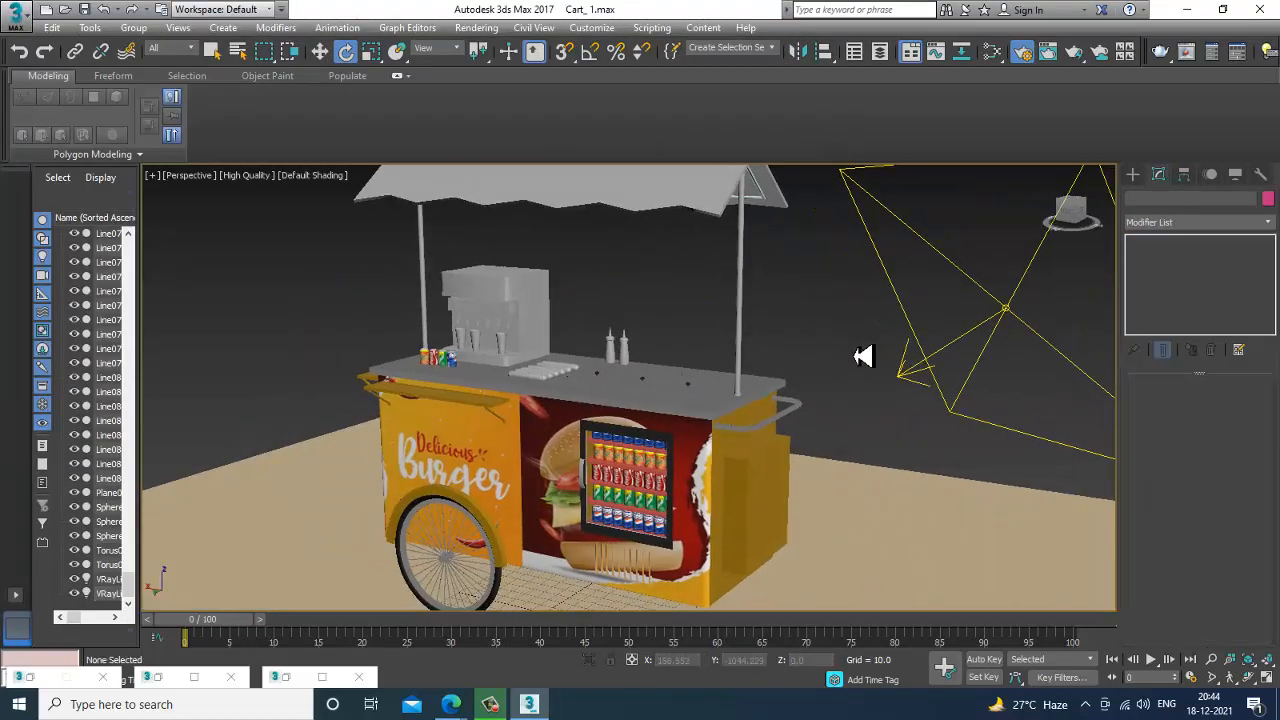
scroll(868, 357, down, 5)
scroll(849, 357, up, 5)
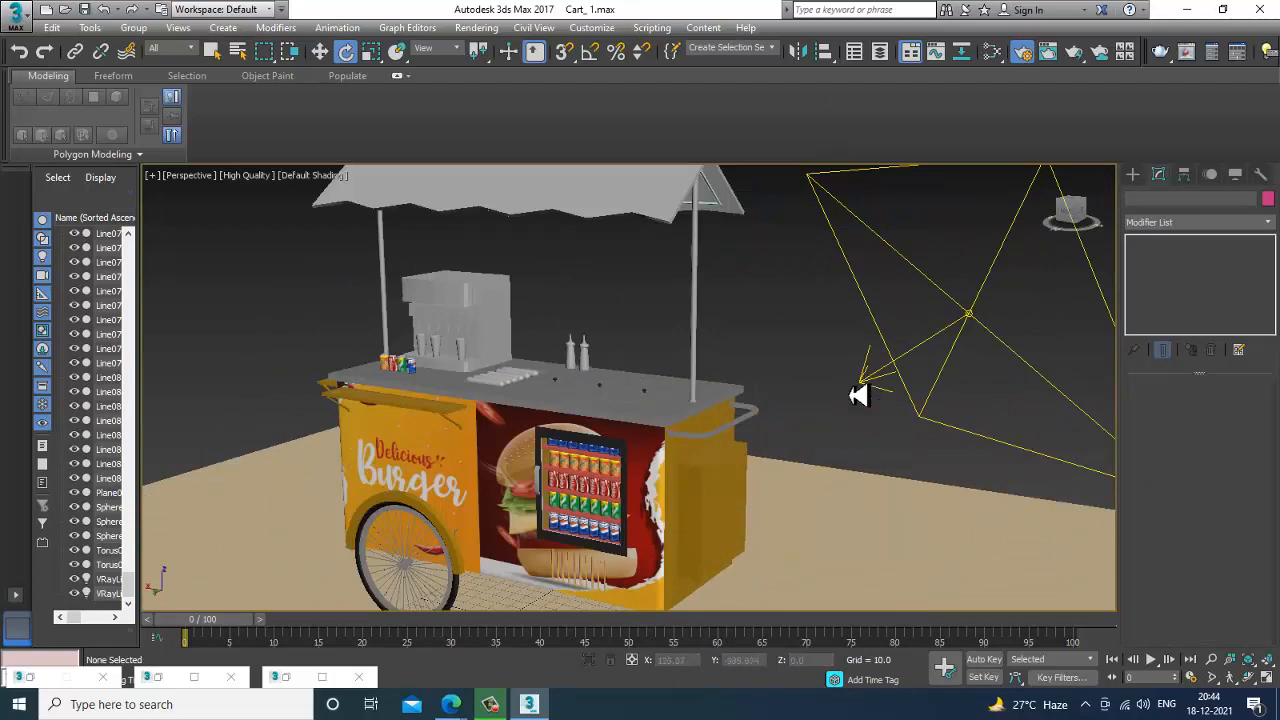
click(874, 537)
key(m)
middle_drag(600, 457, 600, 262)
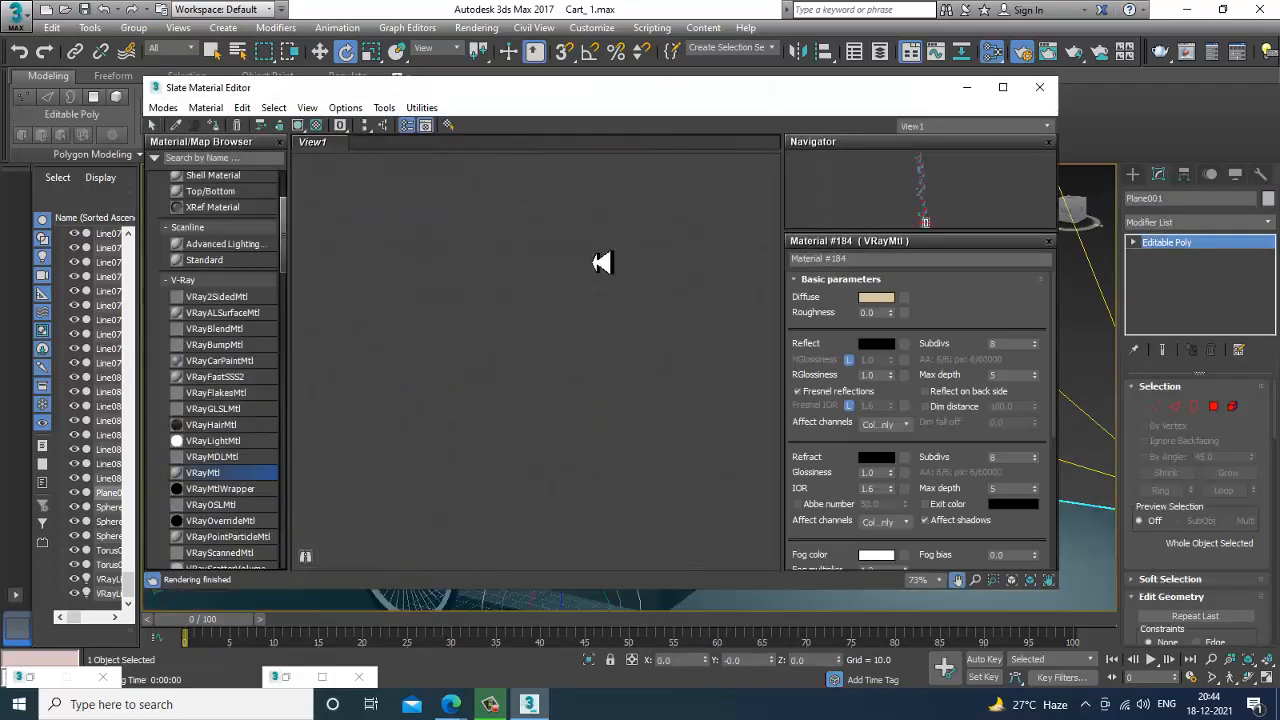
drag(528, 254, 528, 252)
double_click(528, 252)
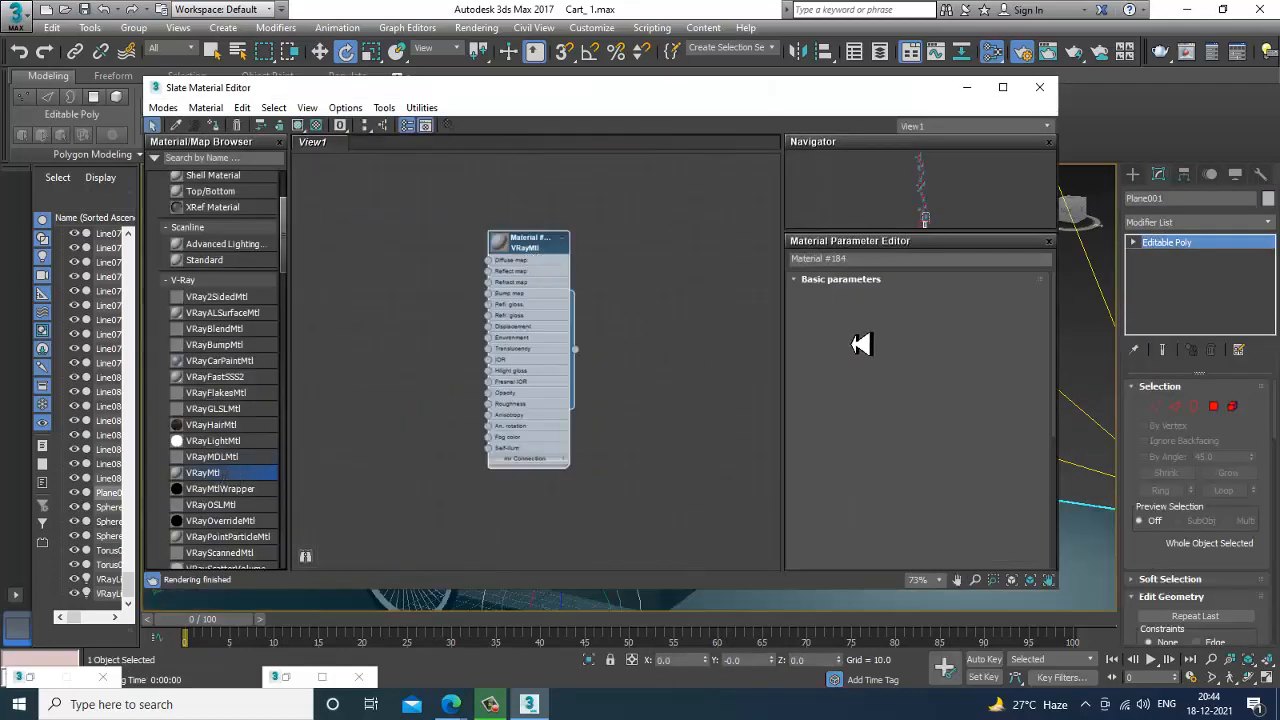
Load the beige tile image 7d3830cae4555b6e0c4923808ab9b78b.jpg from October 2021's inteee Texture folder as the diffuse map and assign the material to the floor.
click(904, 299)
double_click(505, 172)
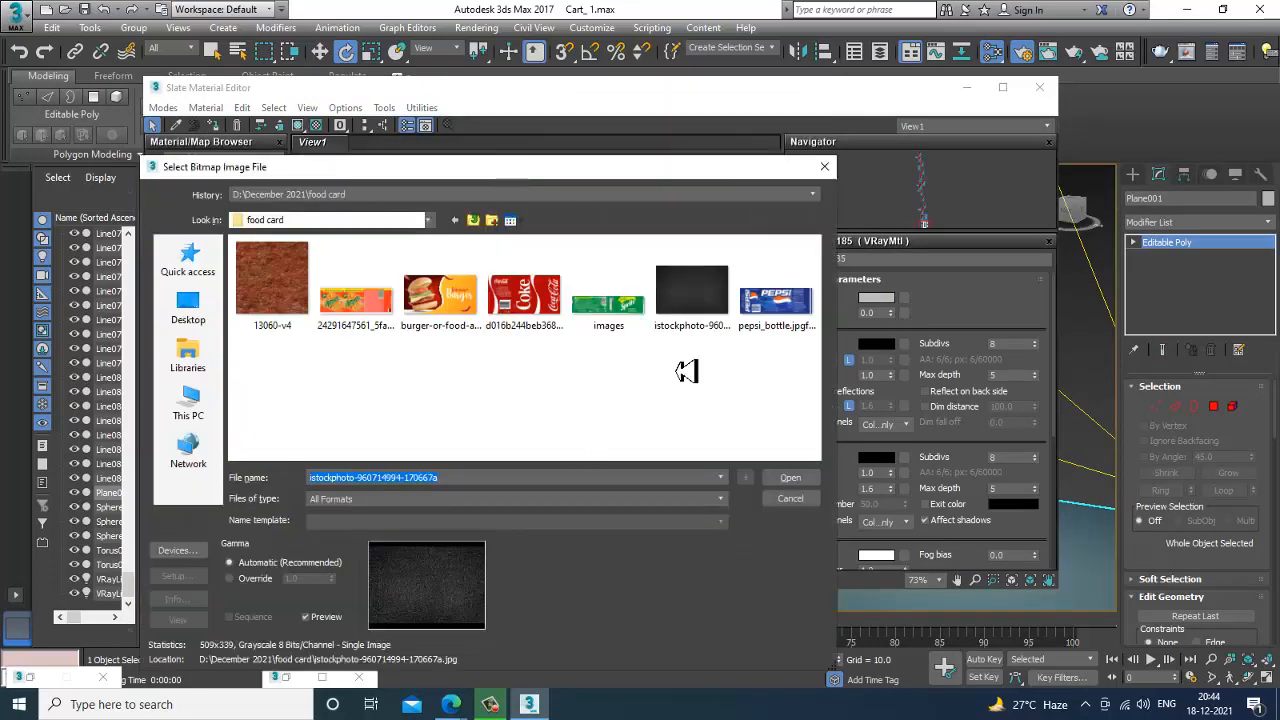
click(188, 405)
double_click(513, 432)
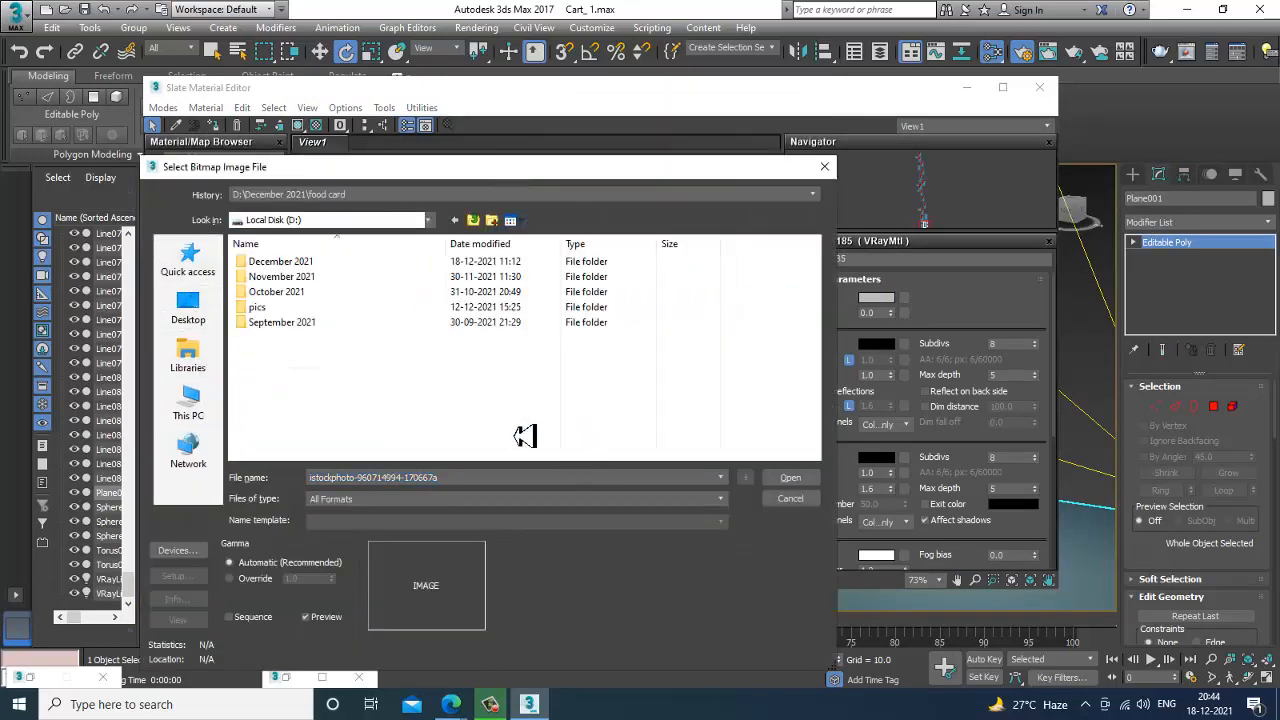
double_click(268, 290)
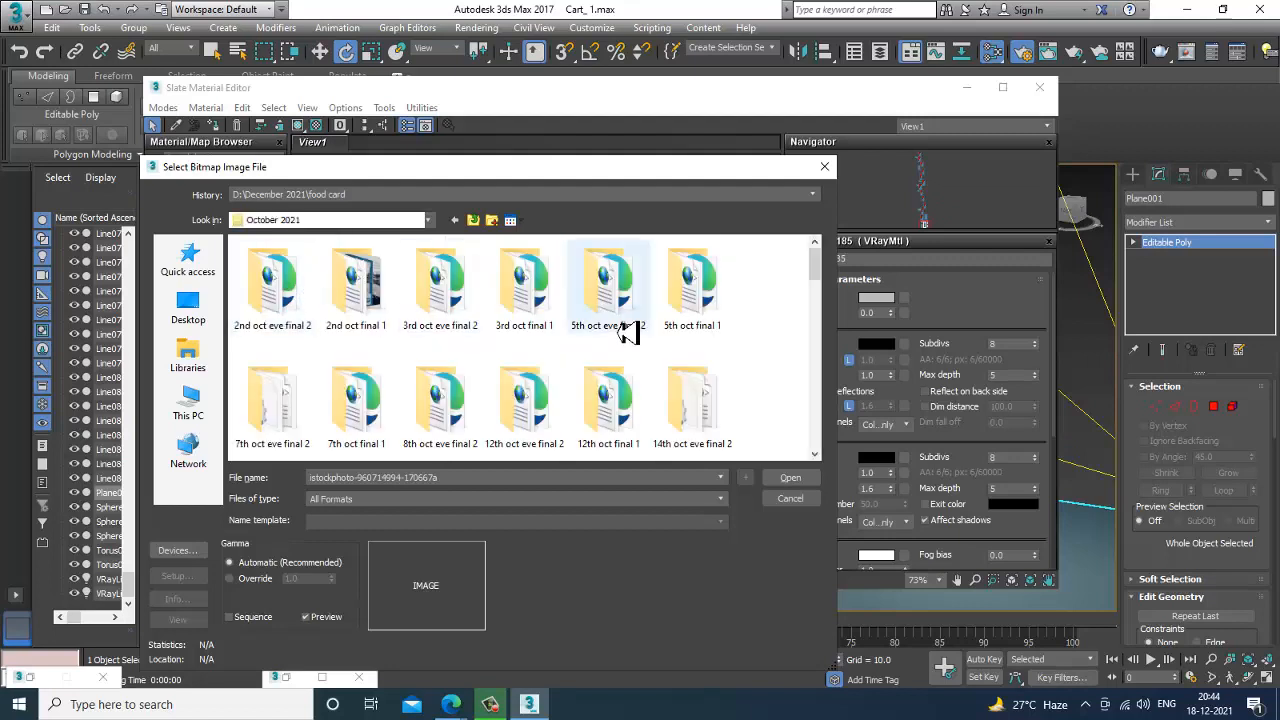
scroll(610, 325, down, 3)
scroll(593, 317, down, 5)
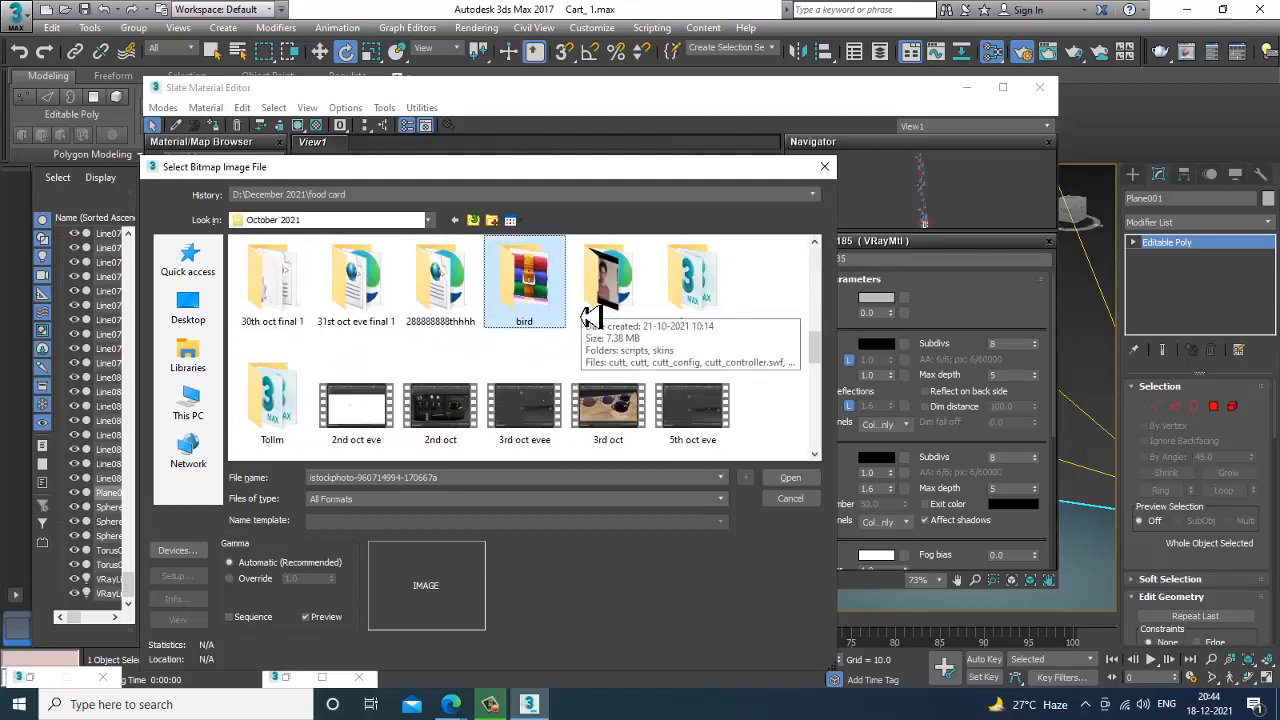
double_click(718, 316)
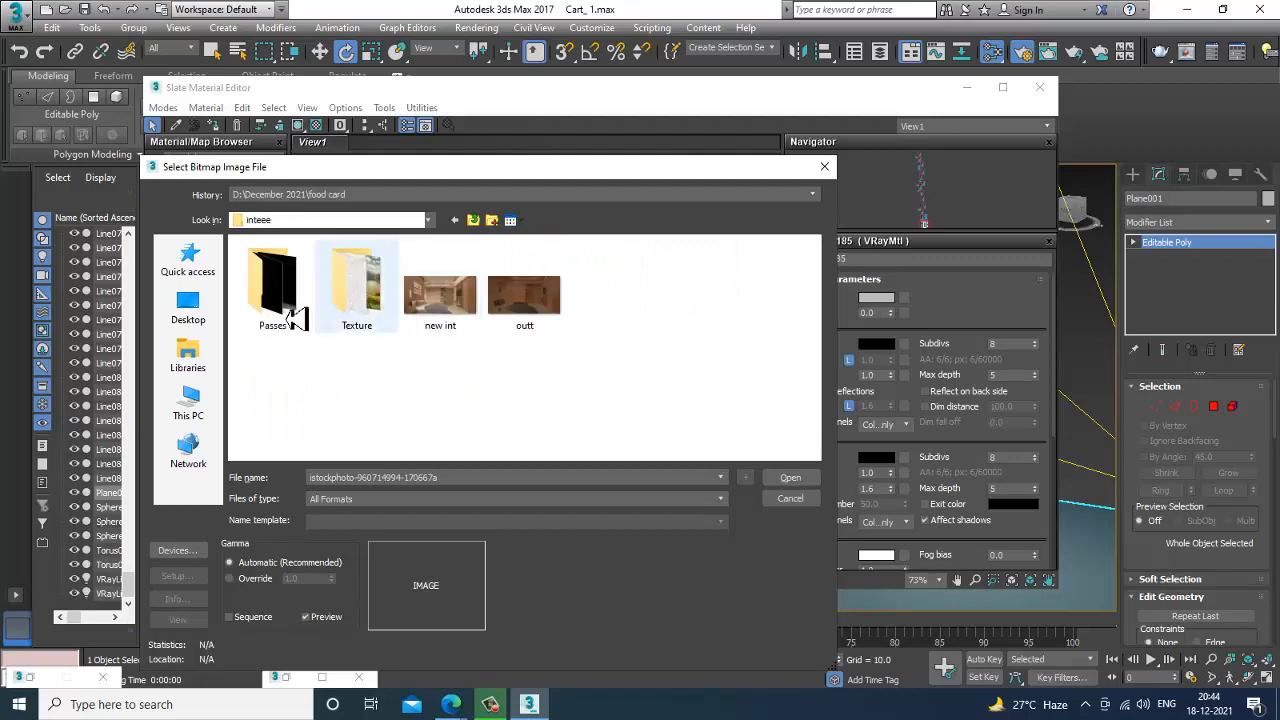
double_click(342, 305)
scroll(610, 325, down, 3)
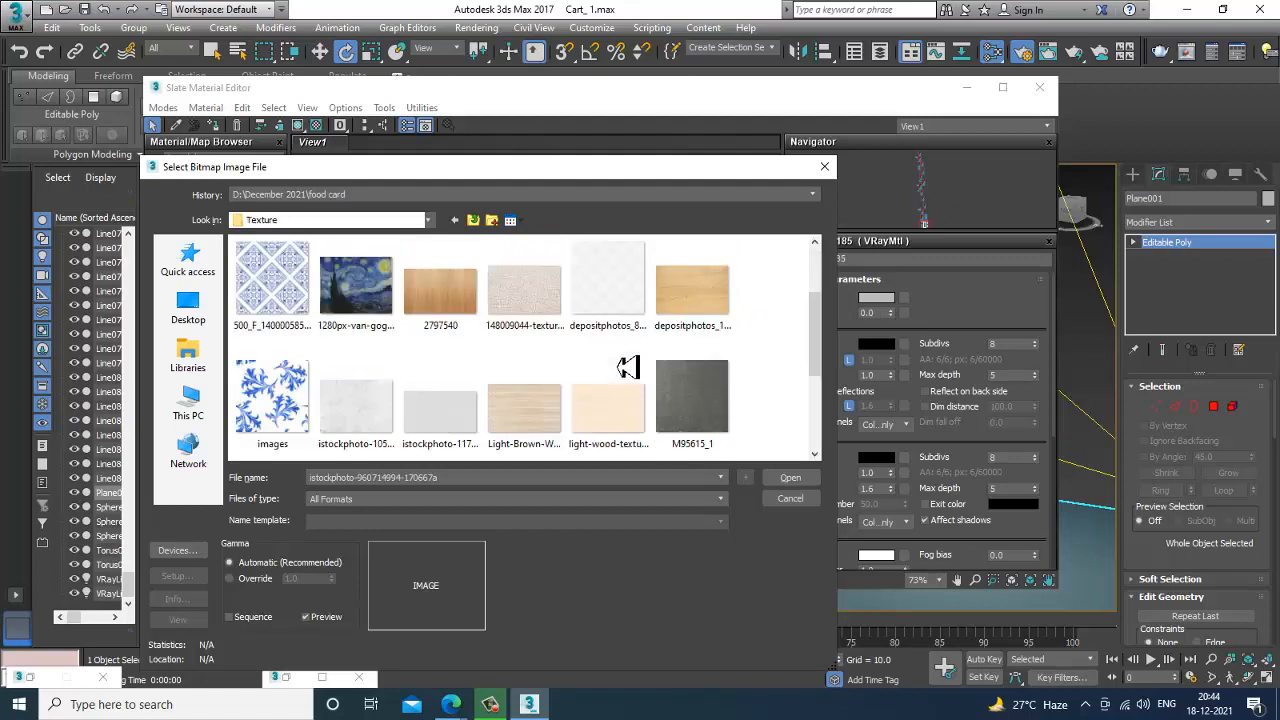
scroll(627, 367, up, 3)
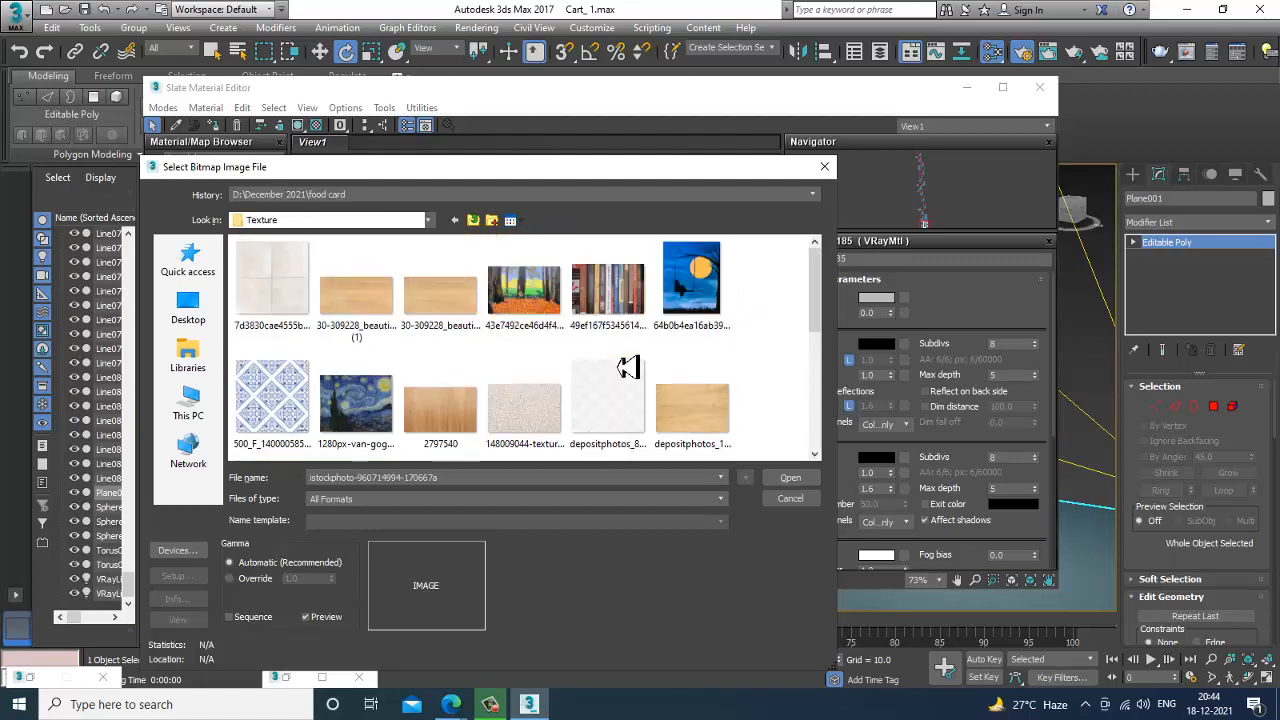
double_click(262, 295)
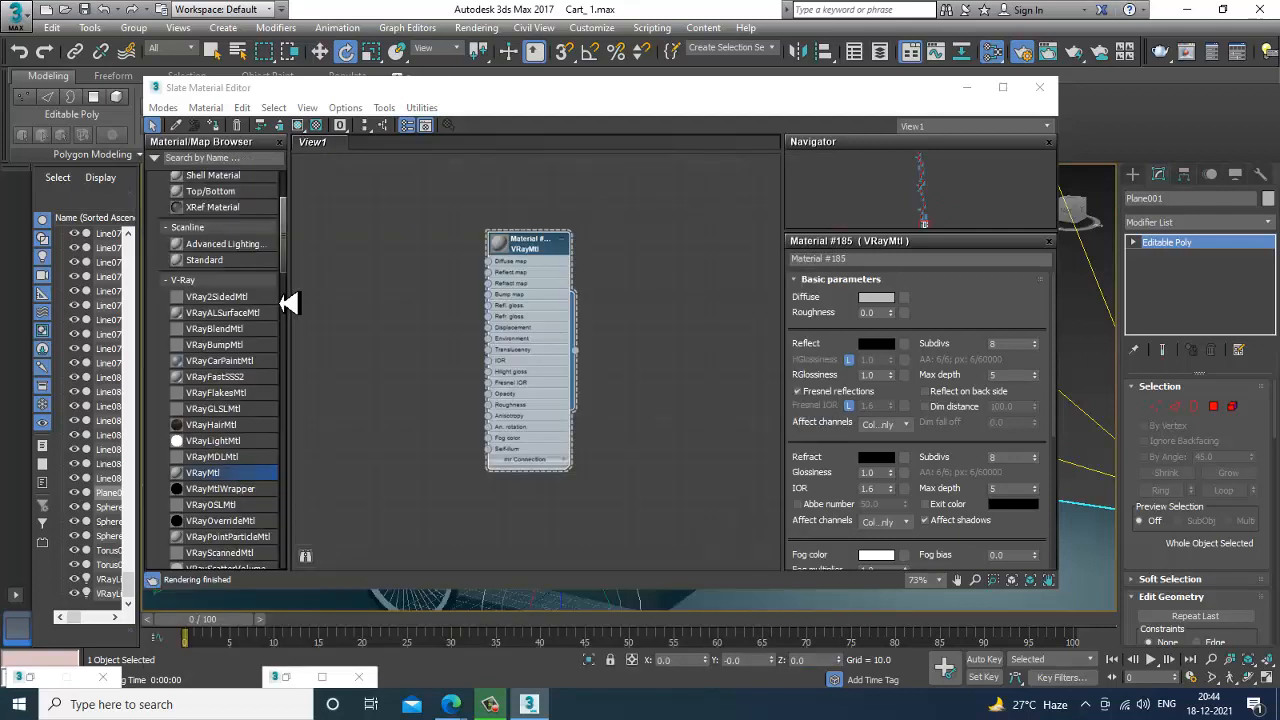
Show the tile map on the floor in the viewport and set its U and V tiling to 4.0.
click(298, 125)
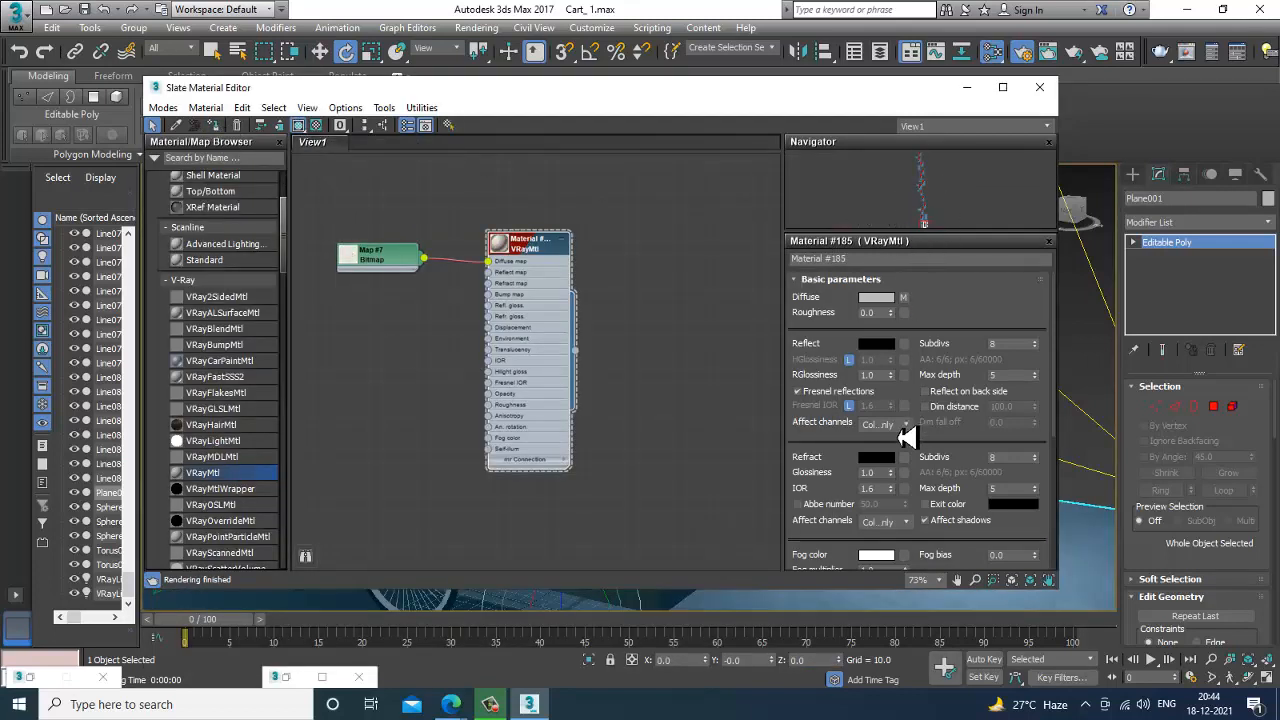
click(905, 299)
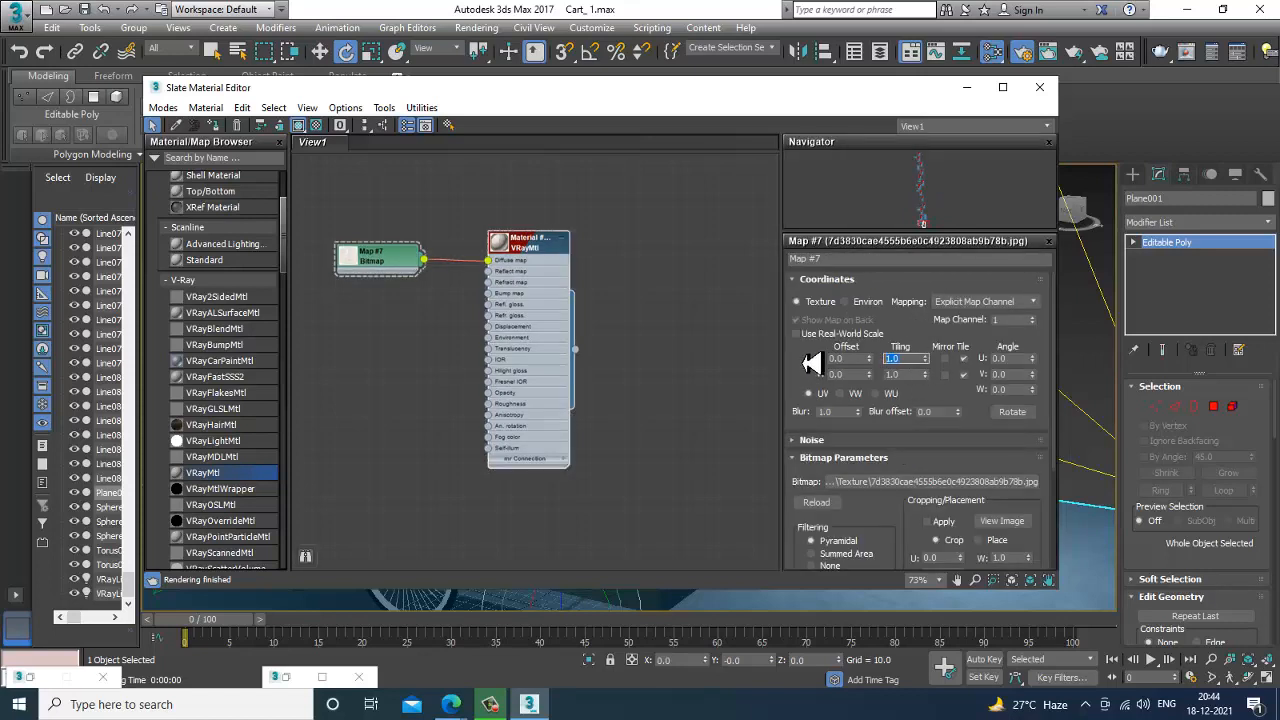
click(1040, 87)
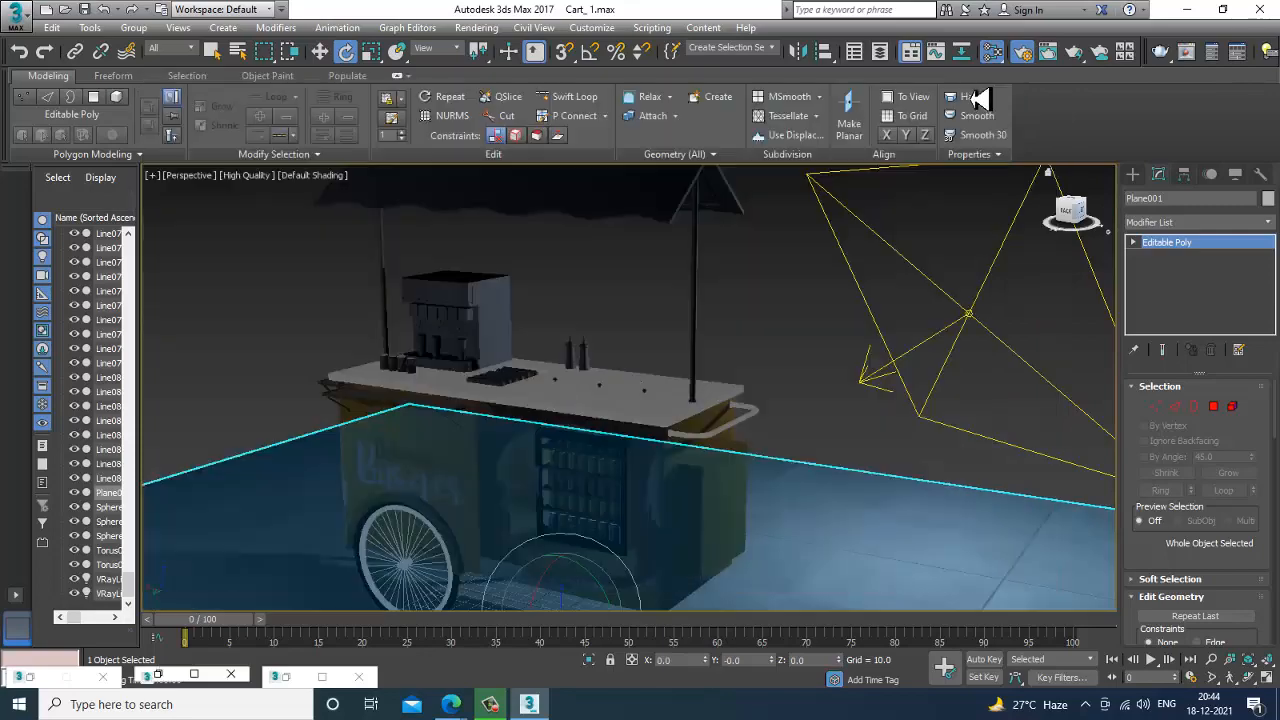
Render the perspective view of the cart on its tiled floor with V-Ray.
click(800, 365)
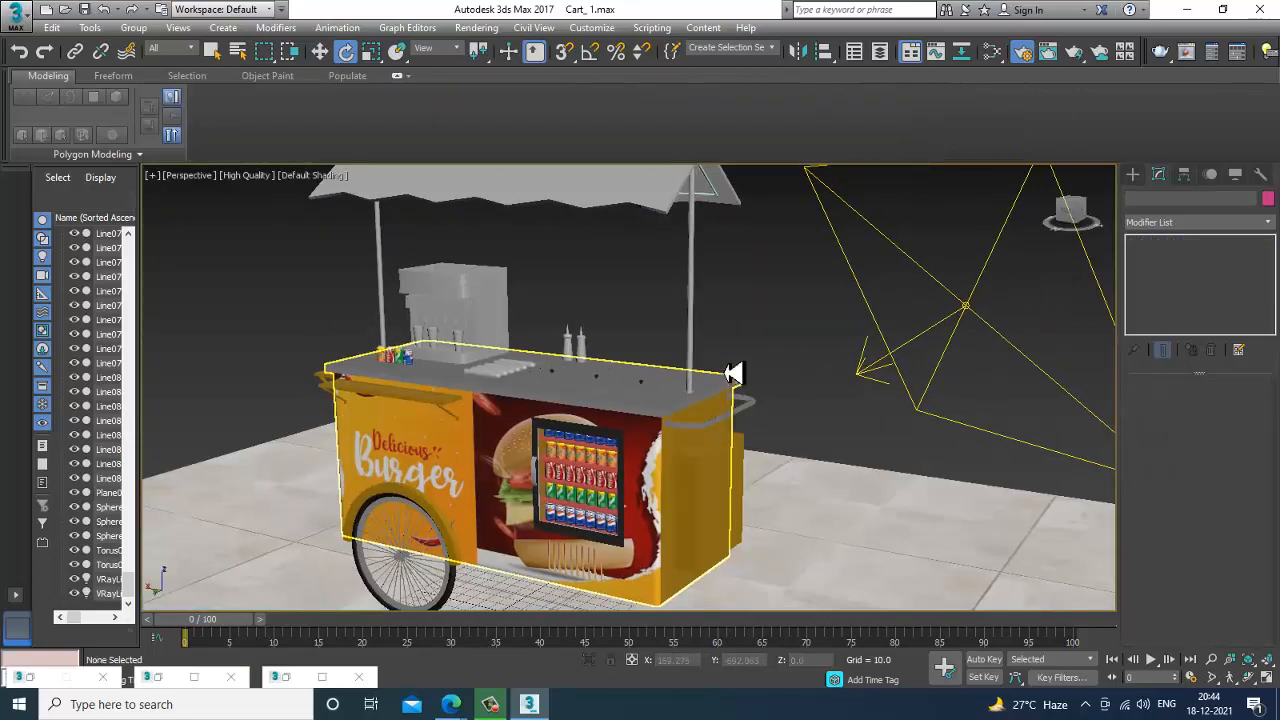
click(476, 28)
click(508, 51)
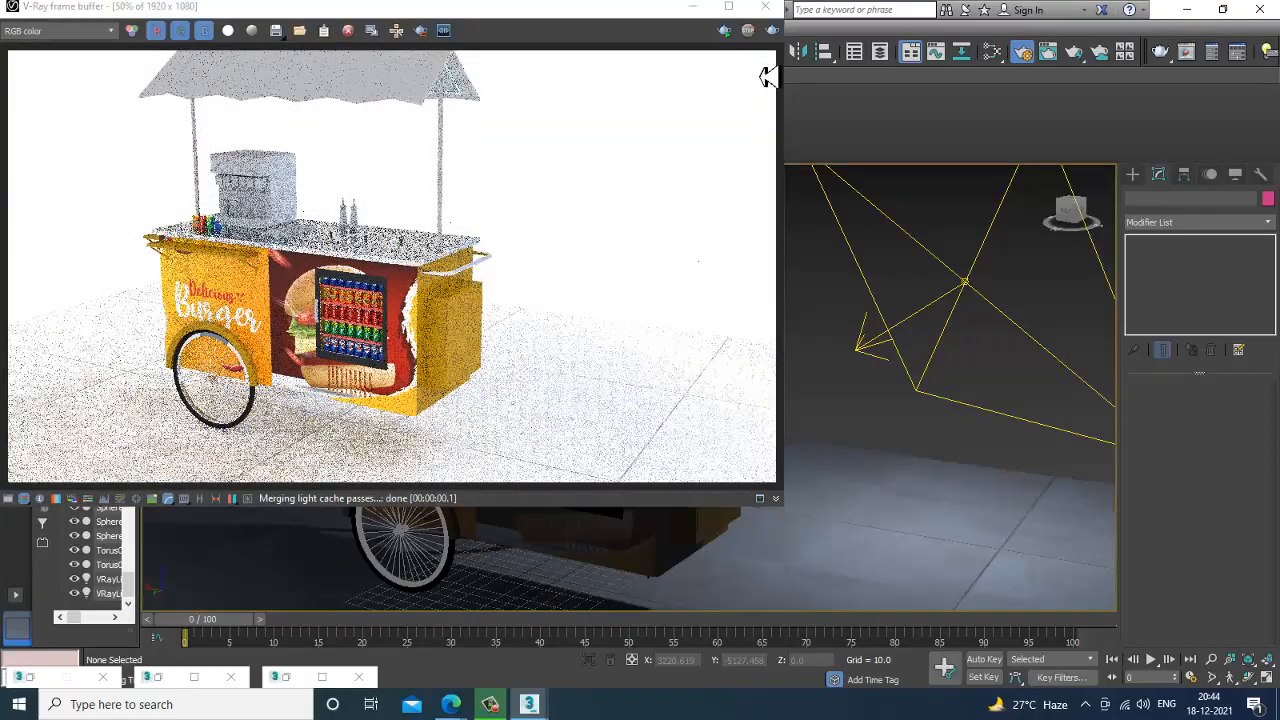
click(765, 7)
Set the reflection color of the floor's tile material to a mid grey of value 117.
click(876, 567)
key(m)
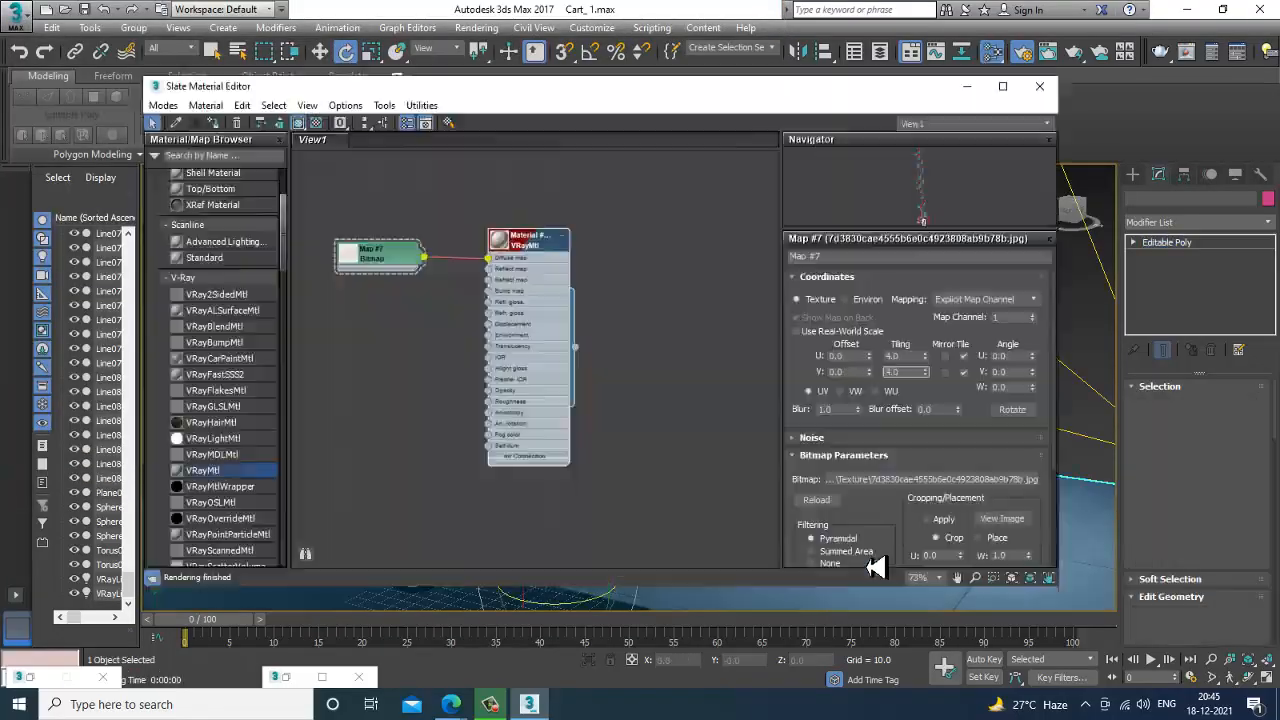
drag(482, 256, 488, 260)
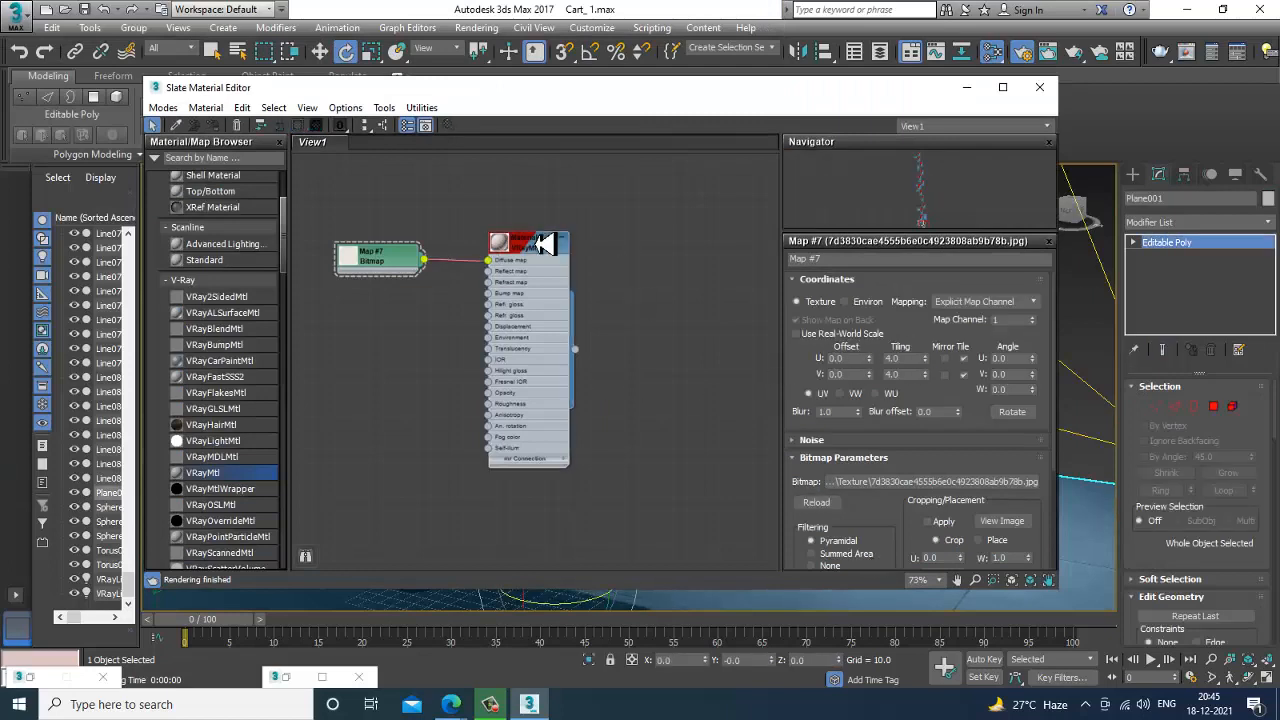
double_click(498, 244)
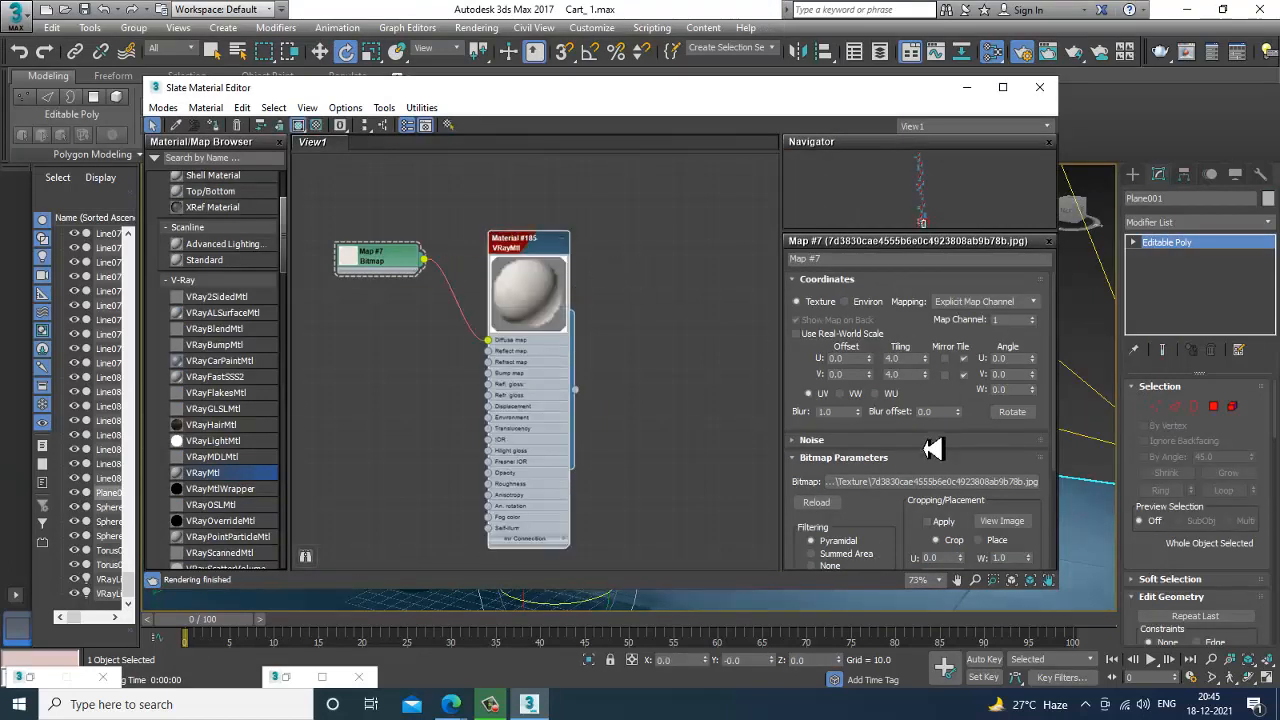
double_click(527, 298)
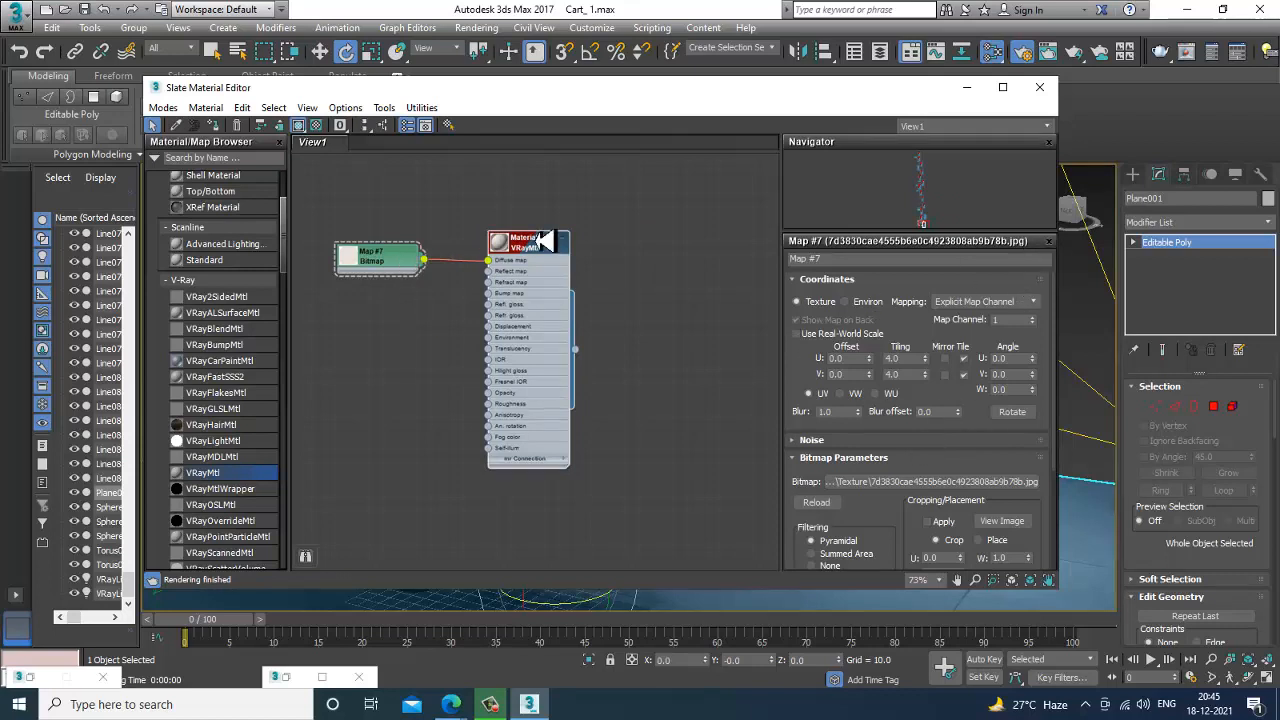
double_click(540, 250)
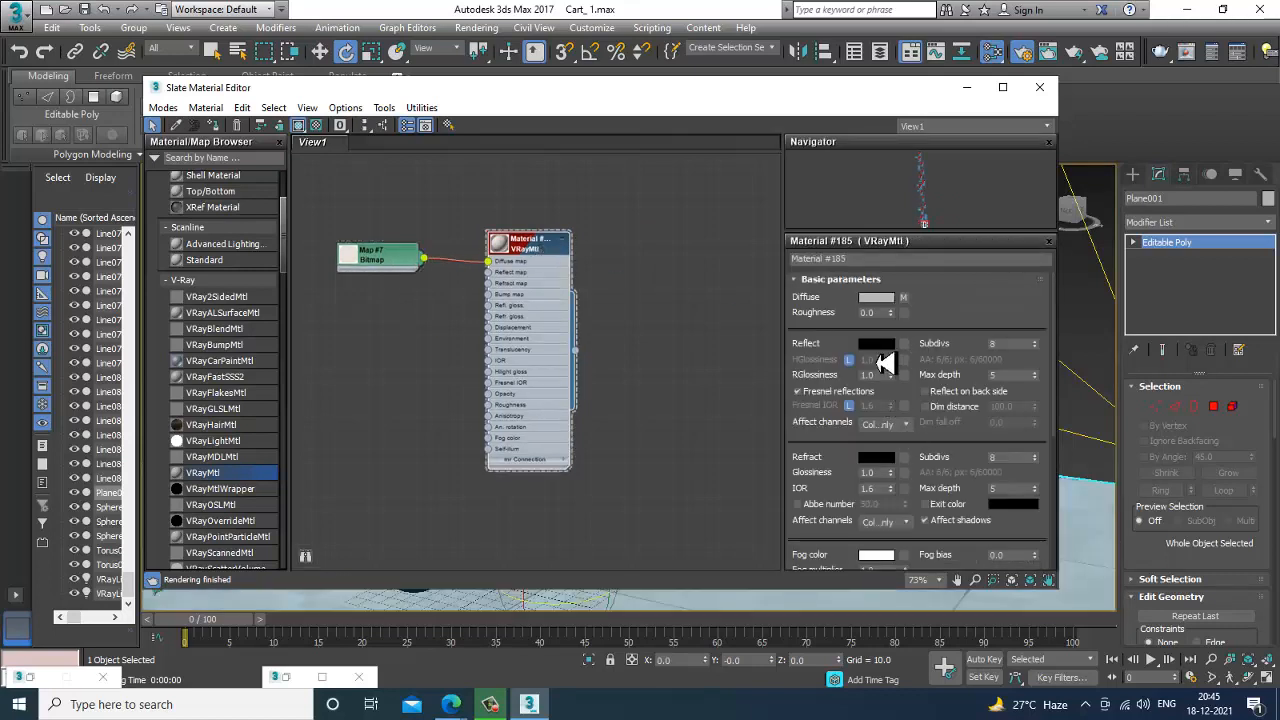
click(876, 344)
drag(481, 131, 490, 170)
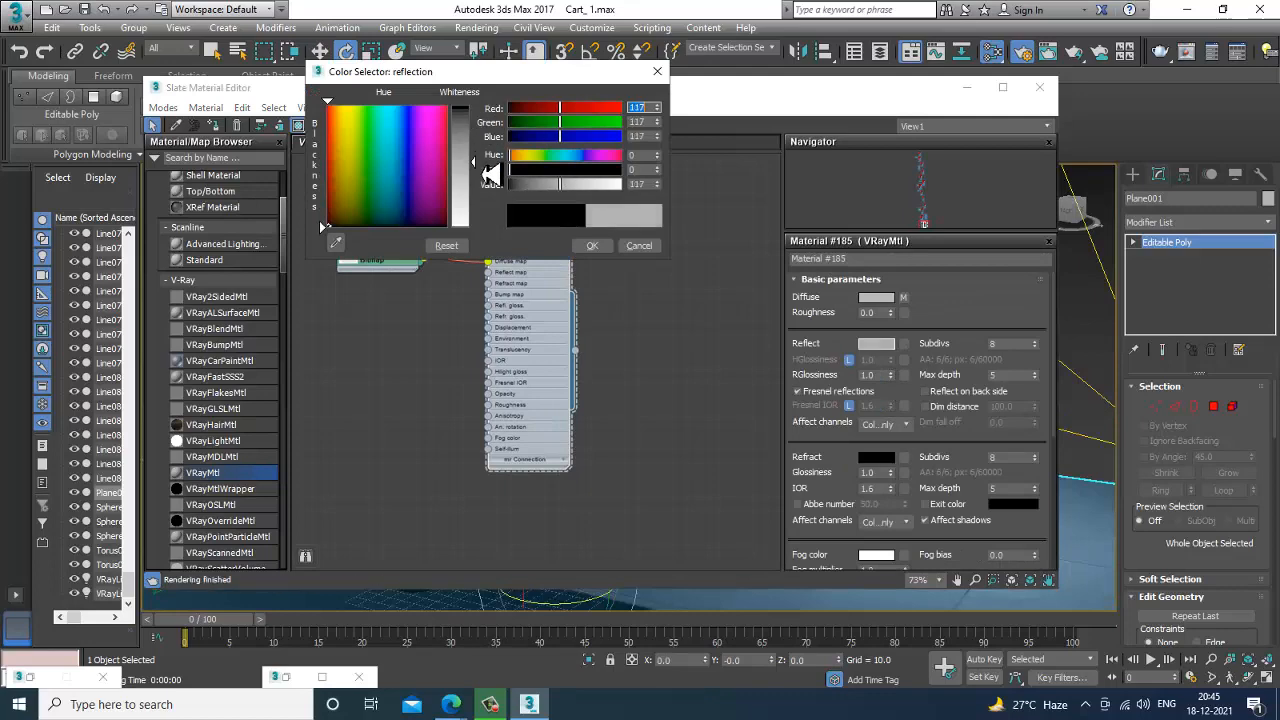
click(592, 245)
click(967, 87)
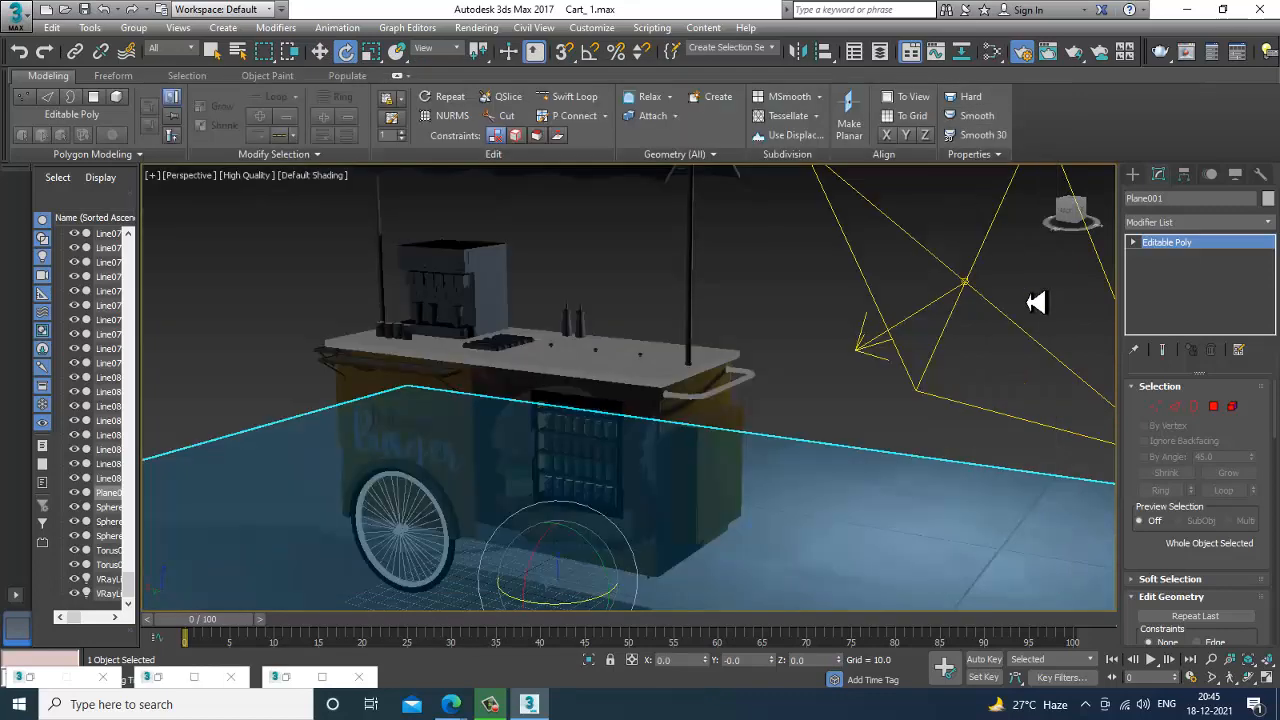
Set the multiplier of VRayLight001 to 0.5 and render the scene again with V-Ray.
click(936, 268)
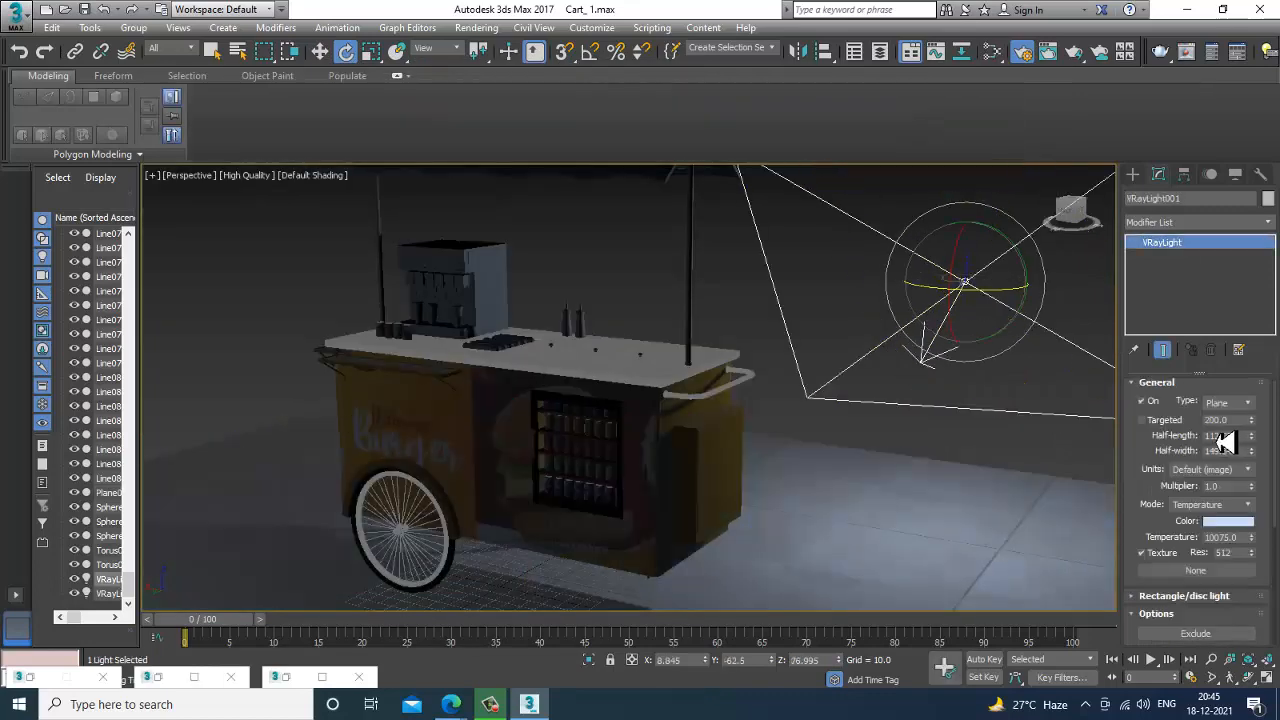
drag(1218, 442, 1218, 541)
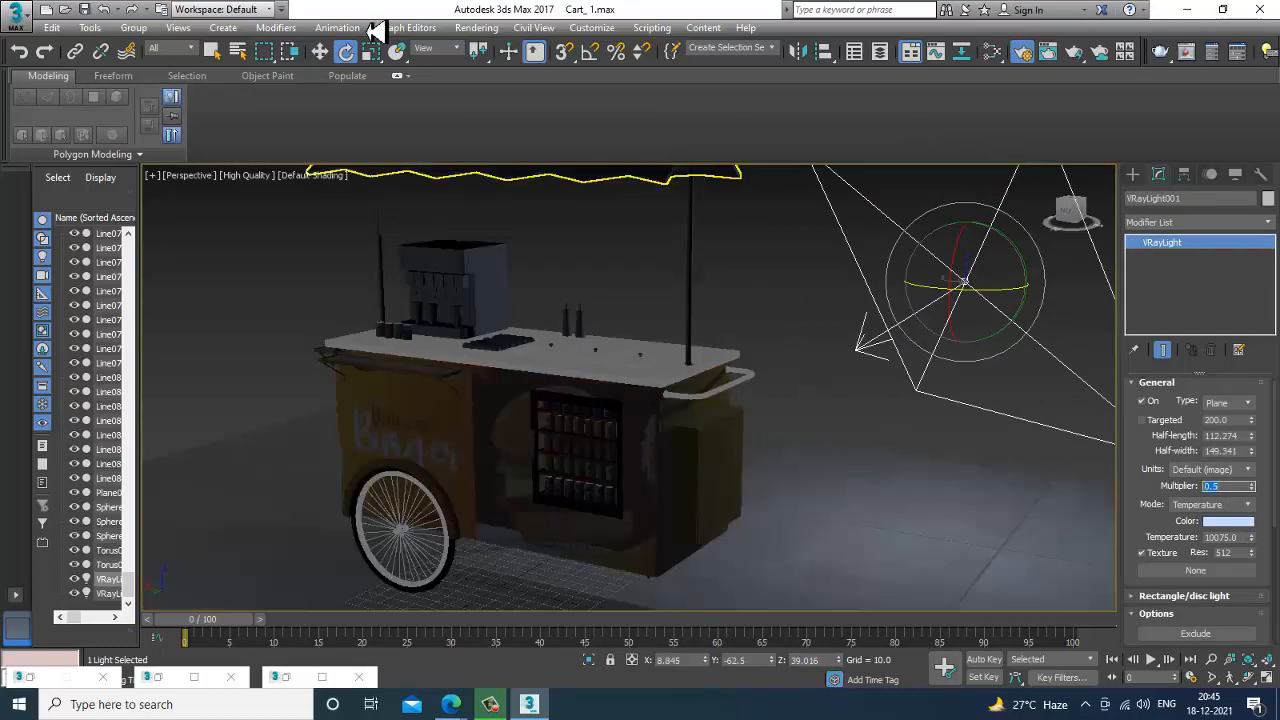
click(475, 33)
click(493, 55)
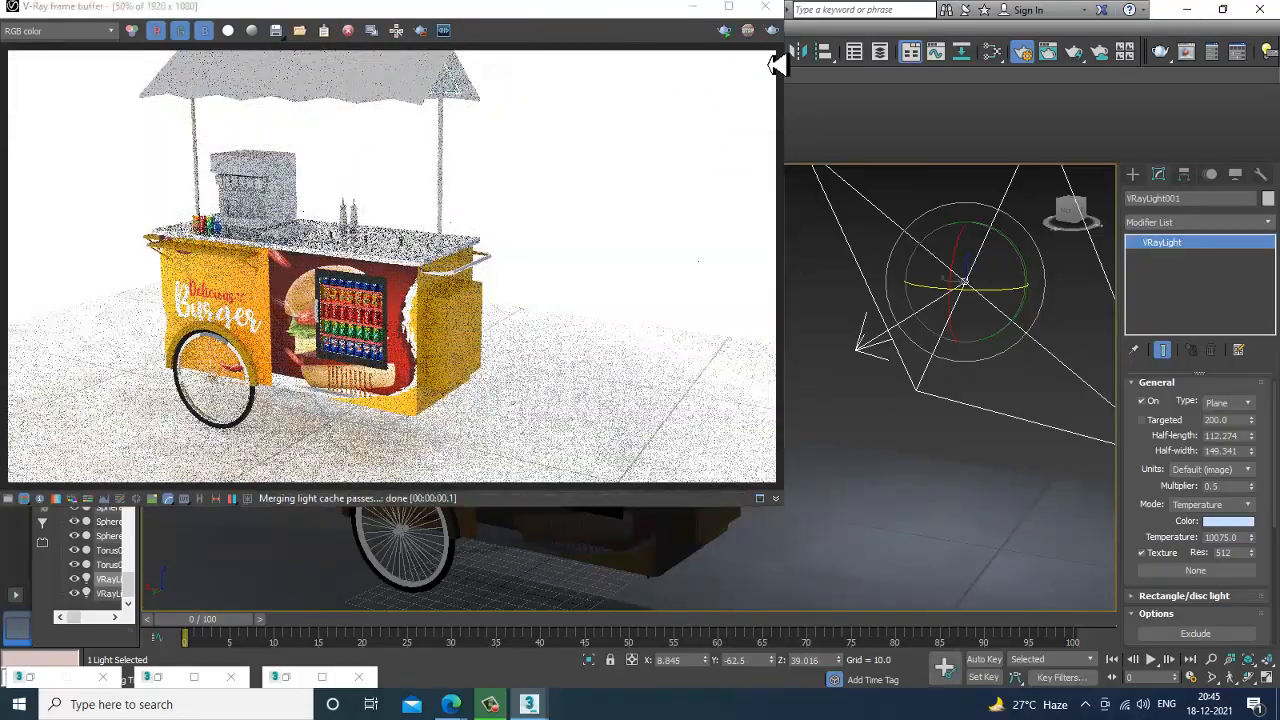
click(765, 6)
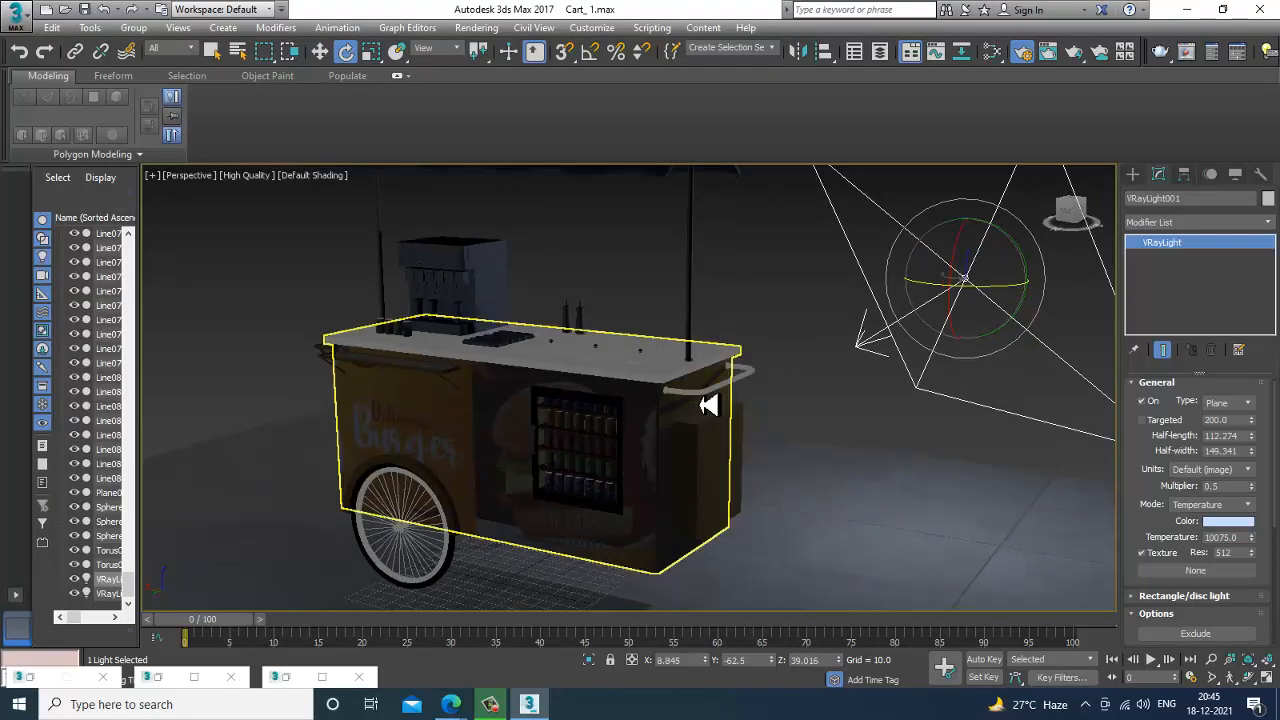
Switch the perspective viewport's display quality from High Quality to Standard.
middle_drag(740, 375, 738, 375)
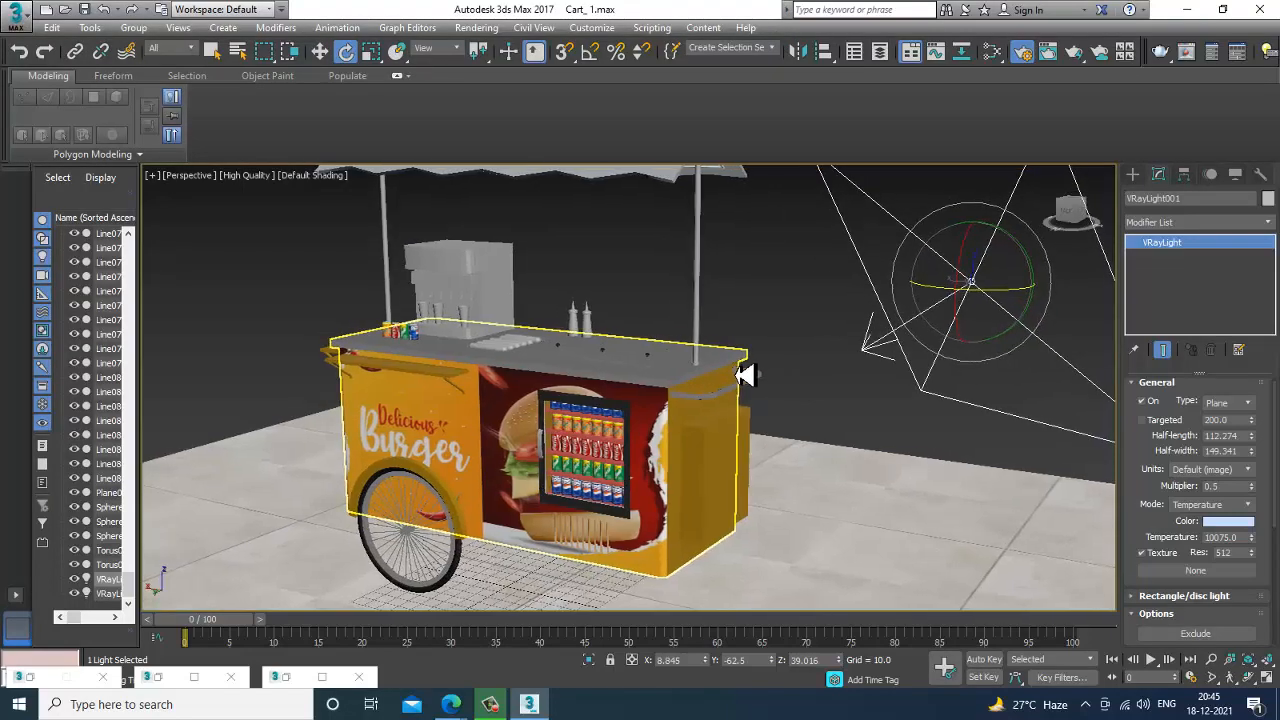
click(245, 177)
click(280, 200)
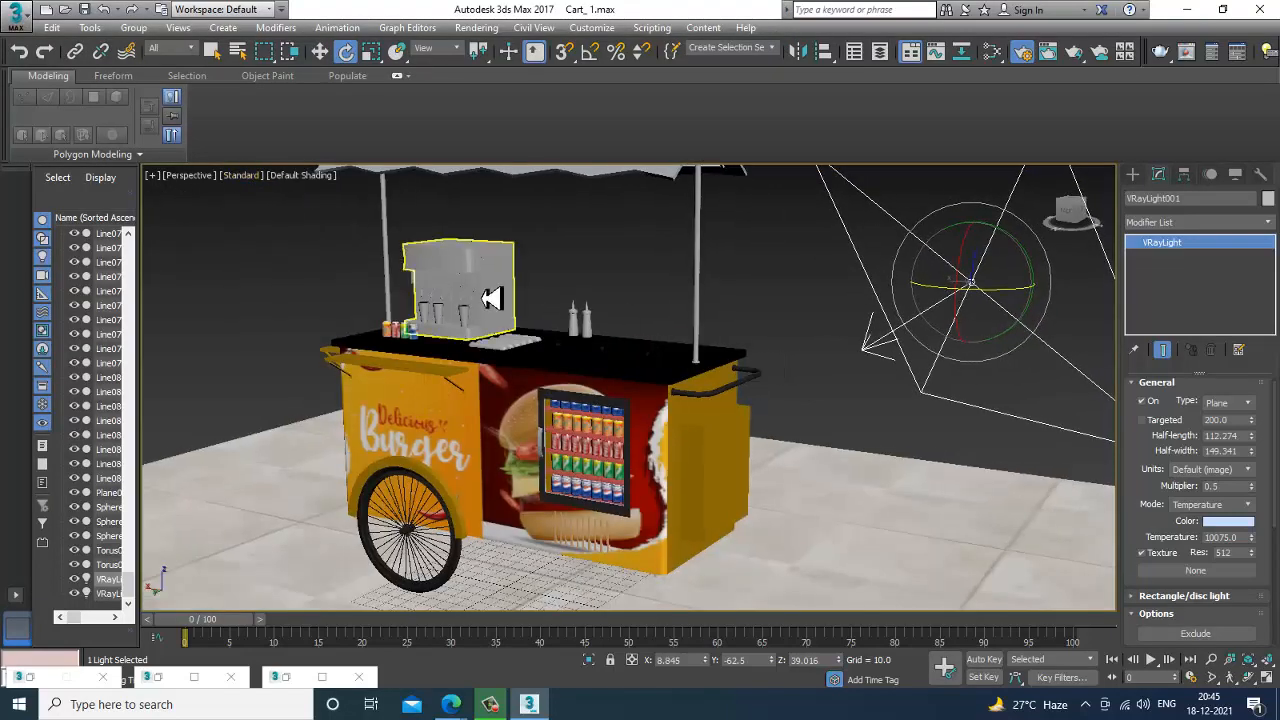
Examine the textured cart, its counter and the drinks fridge from near and far in the perspective view.
scroll(724, 370, down, 4)
scroll(750, 408, up, 4)
mouse_move(751, 411)
alt+middle_down()
mouse_move(706, 400)
mouse_move(800, 434)
mouse_move(740, 422)
alt+middle_up()
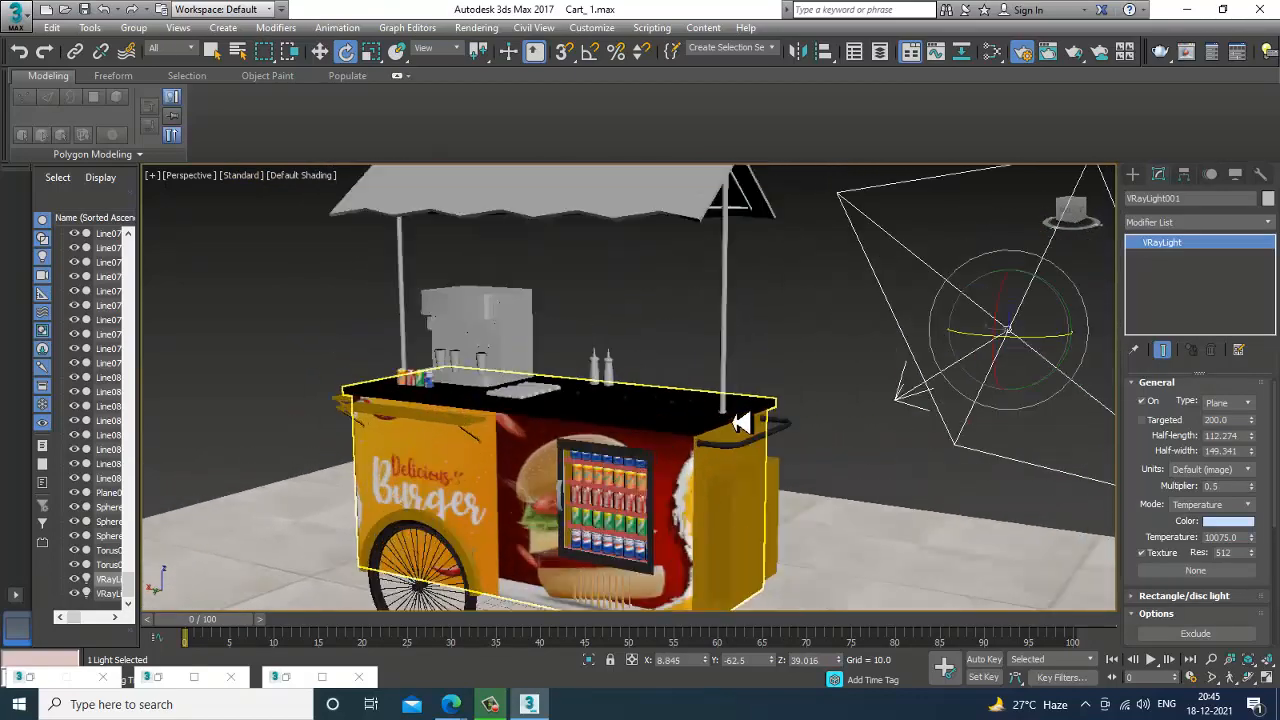
middle_drag(570, 409, 655, 450)
scroll(626, 411, up, 5)
scroll(620, 414, down, 3)
scroll(678, 424, down, 3)
scroll(684, 440, down, 3)
scroll(691, 438, up, 3)
scroll(648, 440, down, 3)
scroll(650, 442, up, 3)
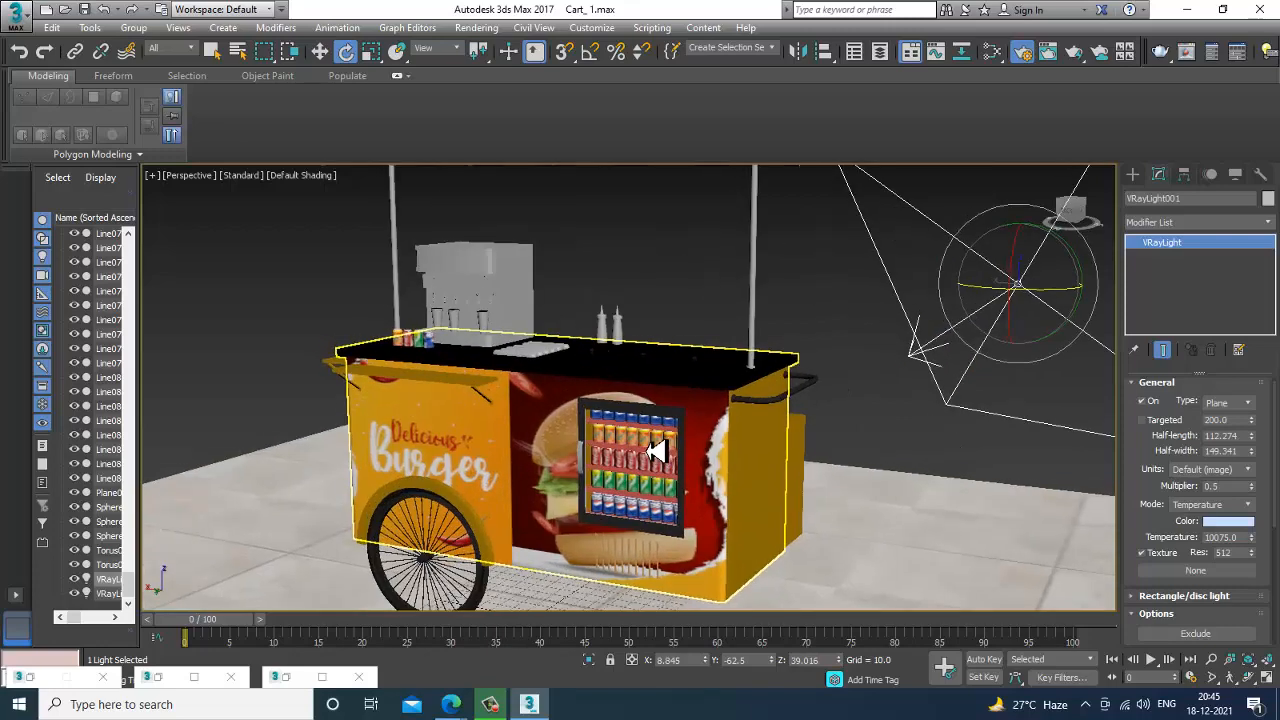
scroll(655, 450, down, 3)
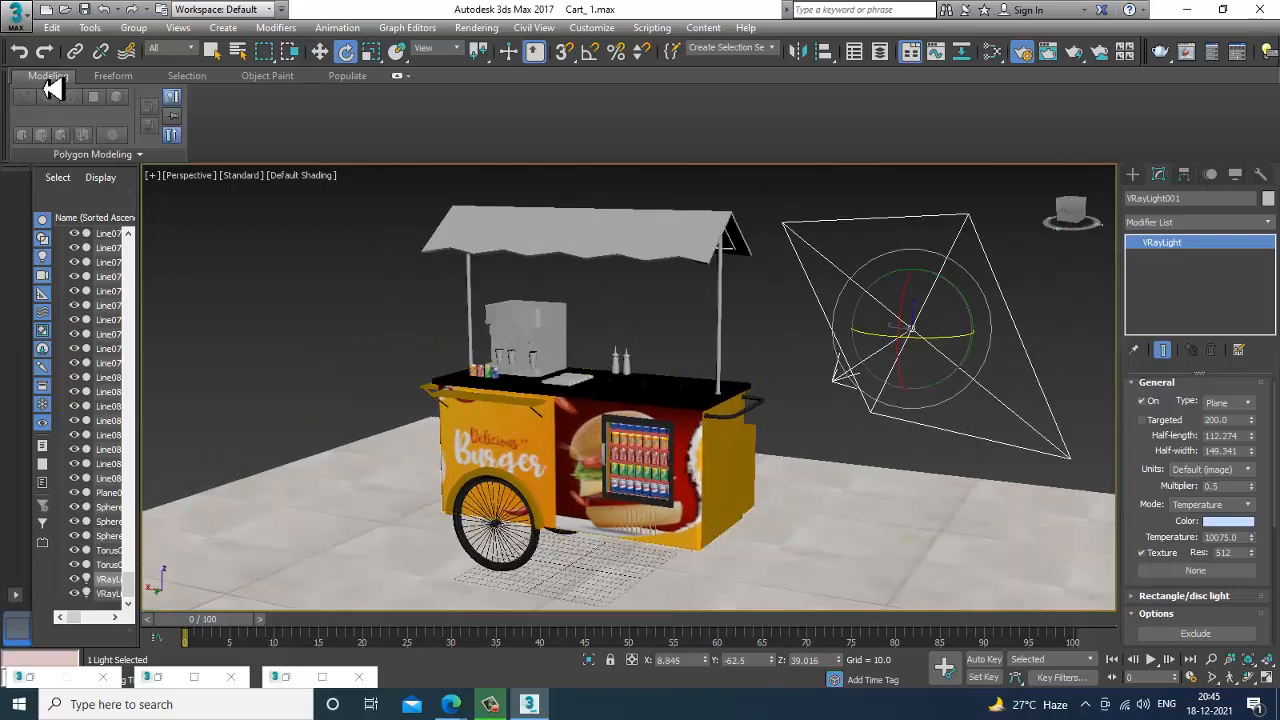
scroll(740, 440, up, 4)
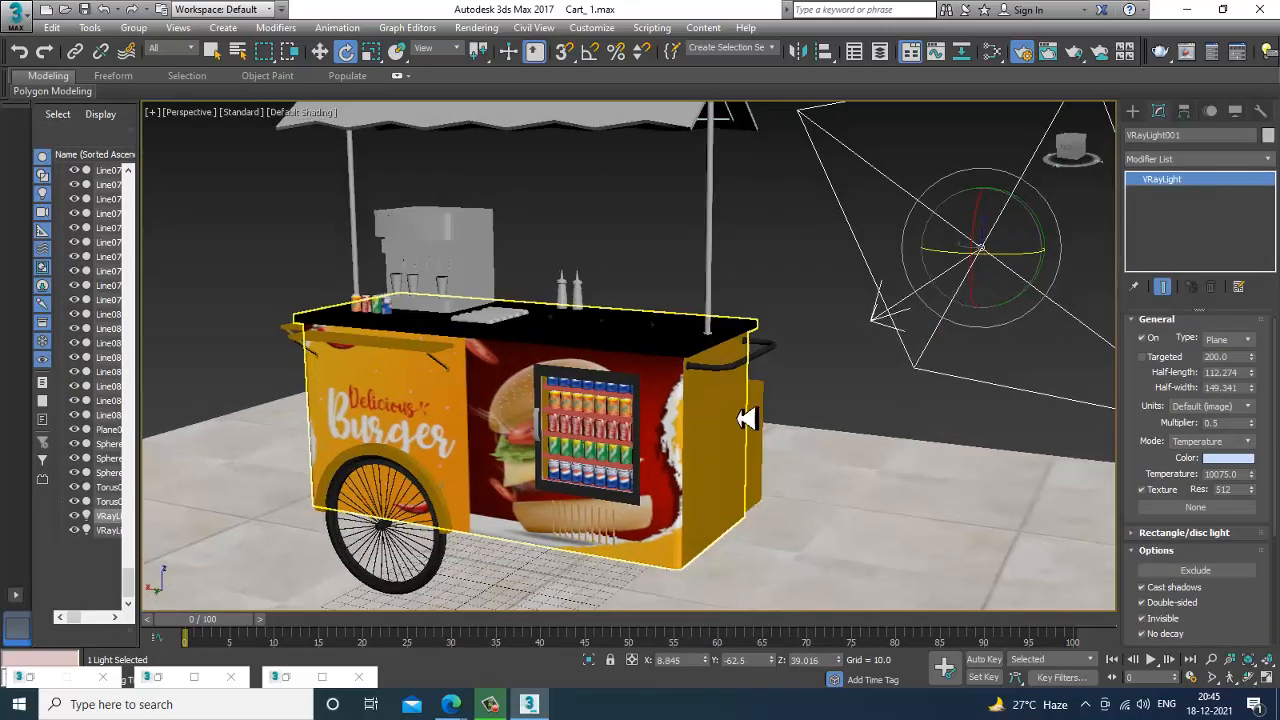